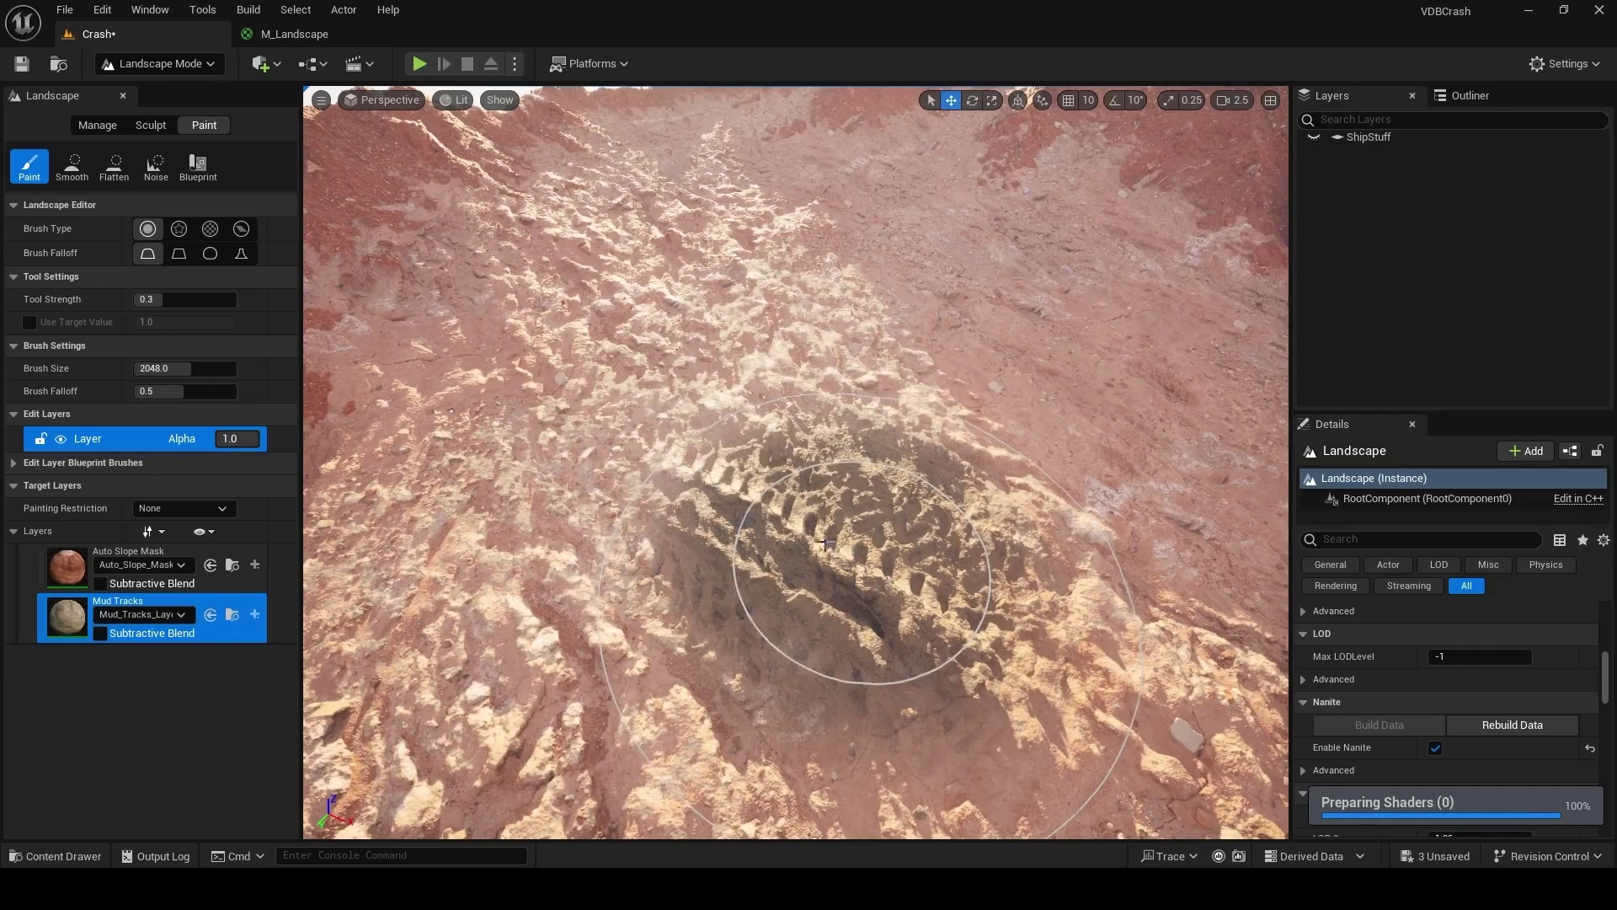
Step: Scroll the browser page showing Gaea 1.0's edition comparison and prices
scroll(796, 462, up, 5)
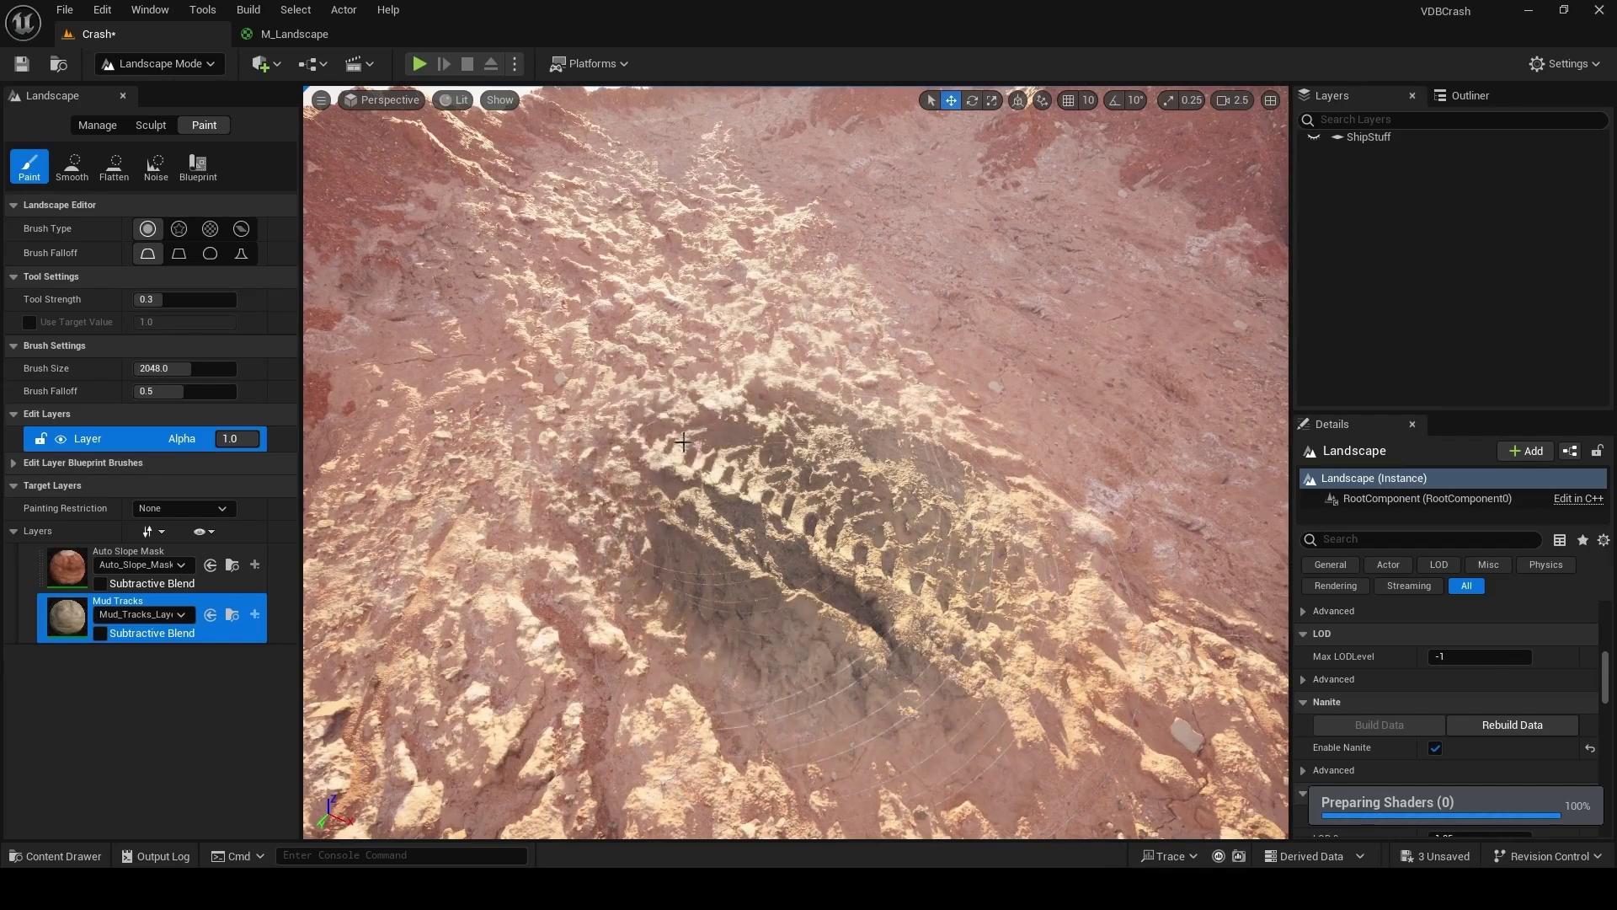
Step: Scroll quadspinner.com/compare down to the License Management table and the Download/Buy buttons
scroll(651, 335, up, 3)
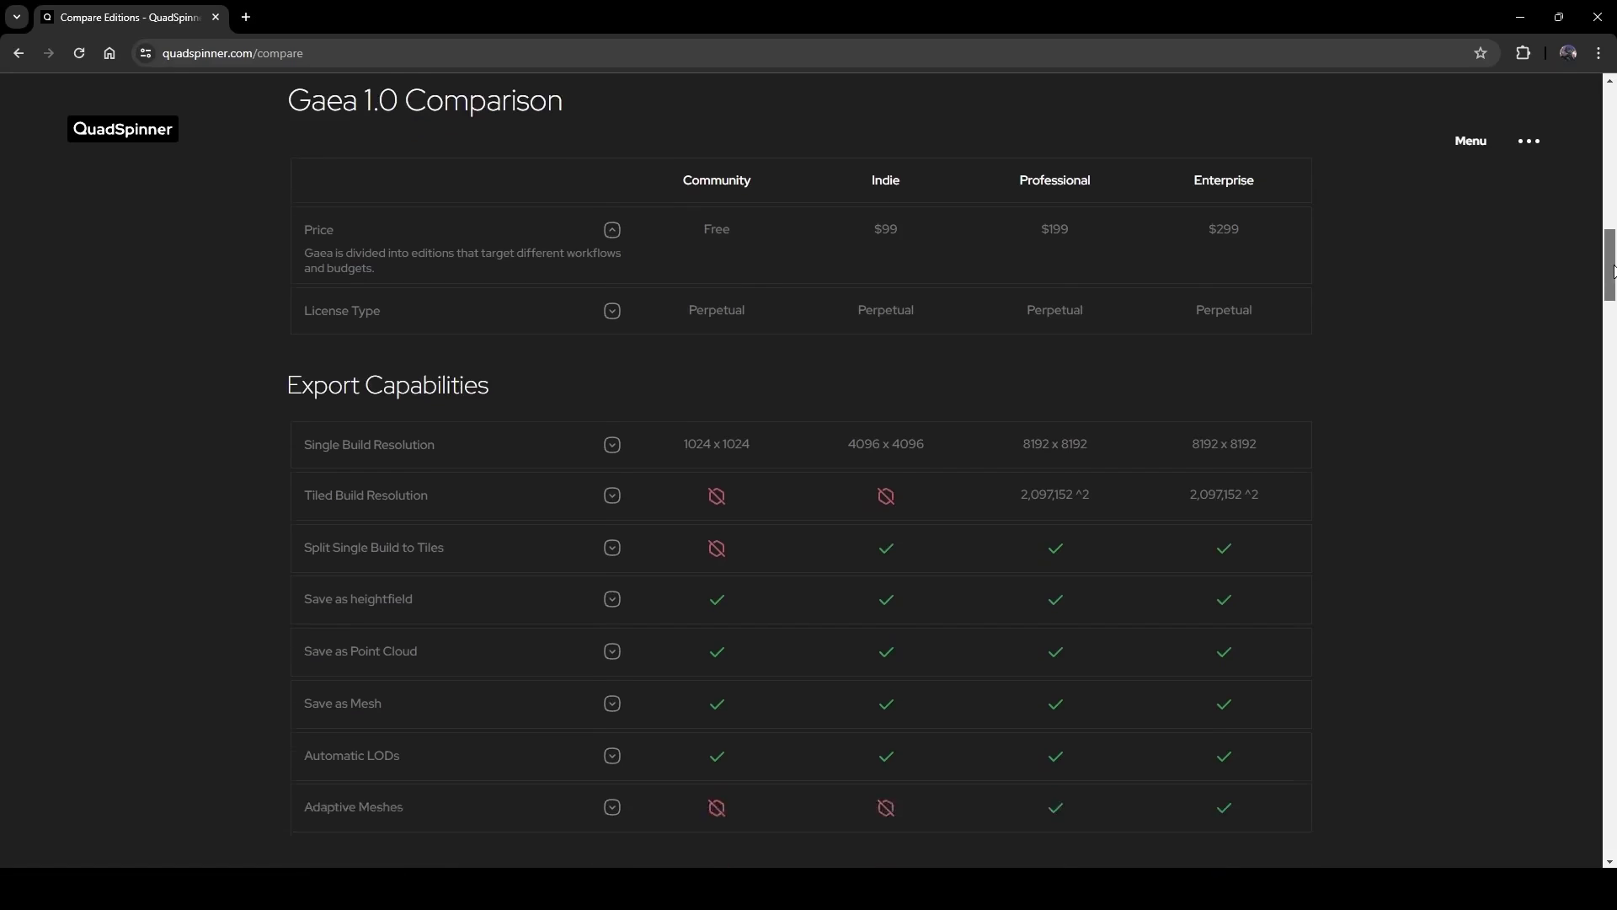
scroll(1613, 271, down, 15)
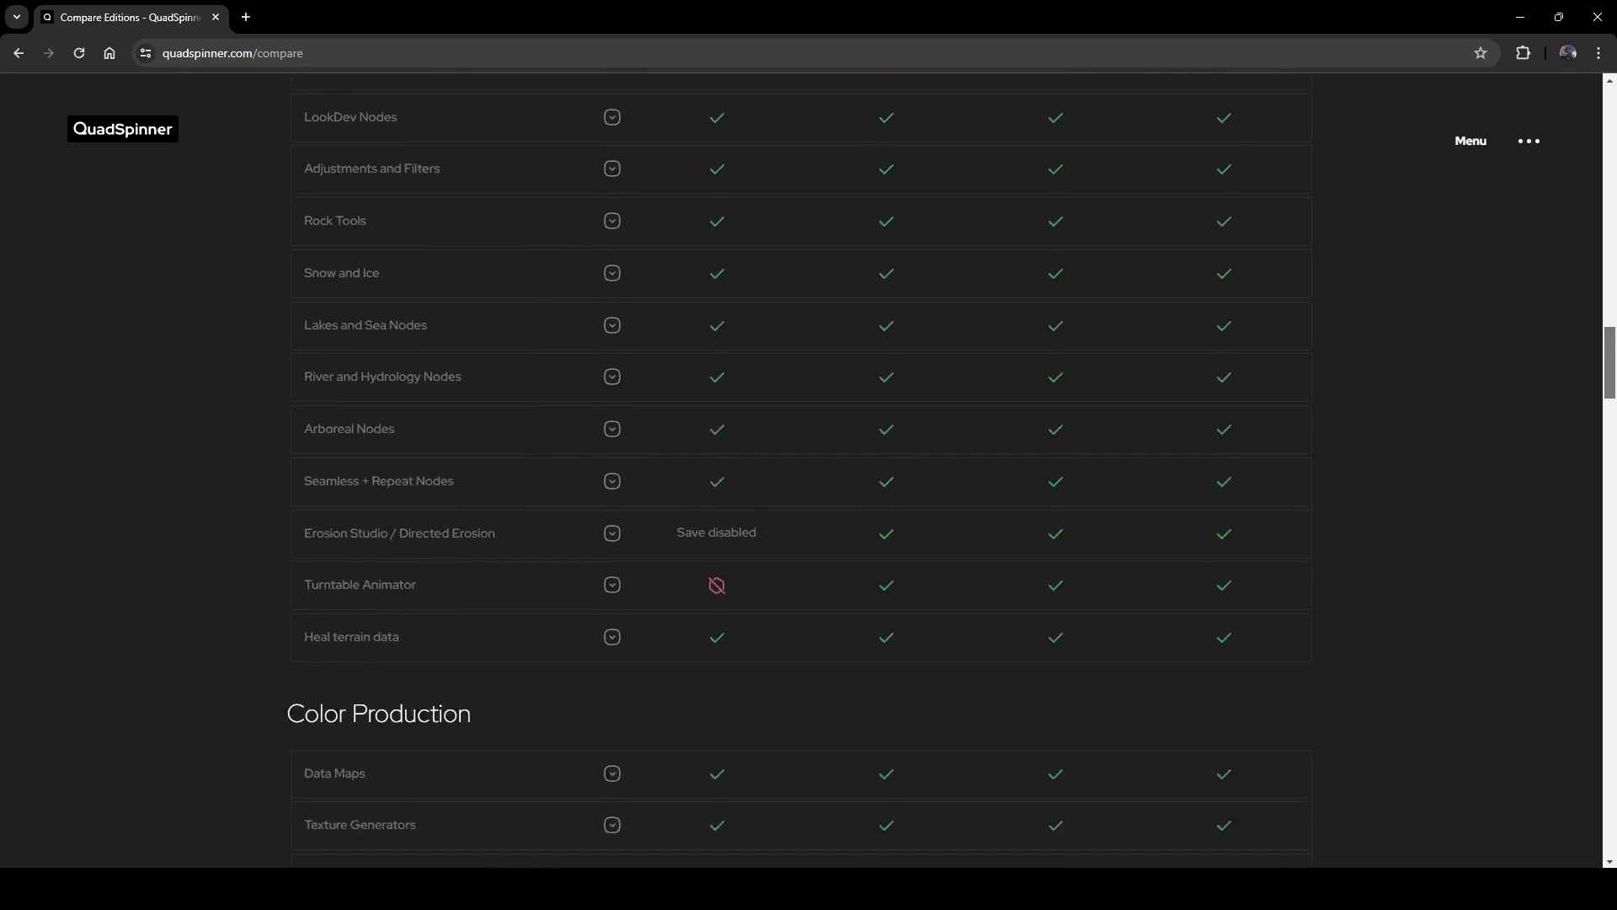
scroll(943, 467, down, 18)
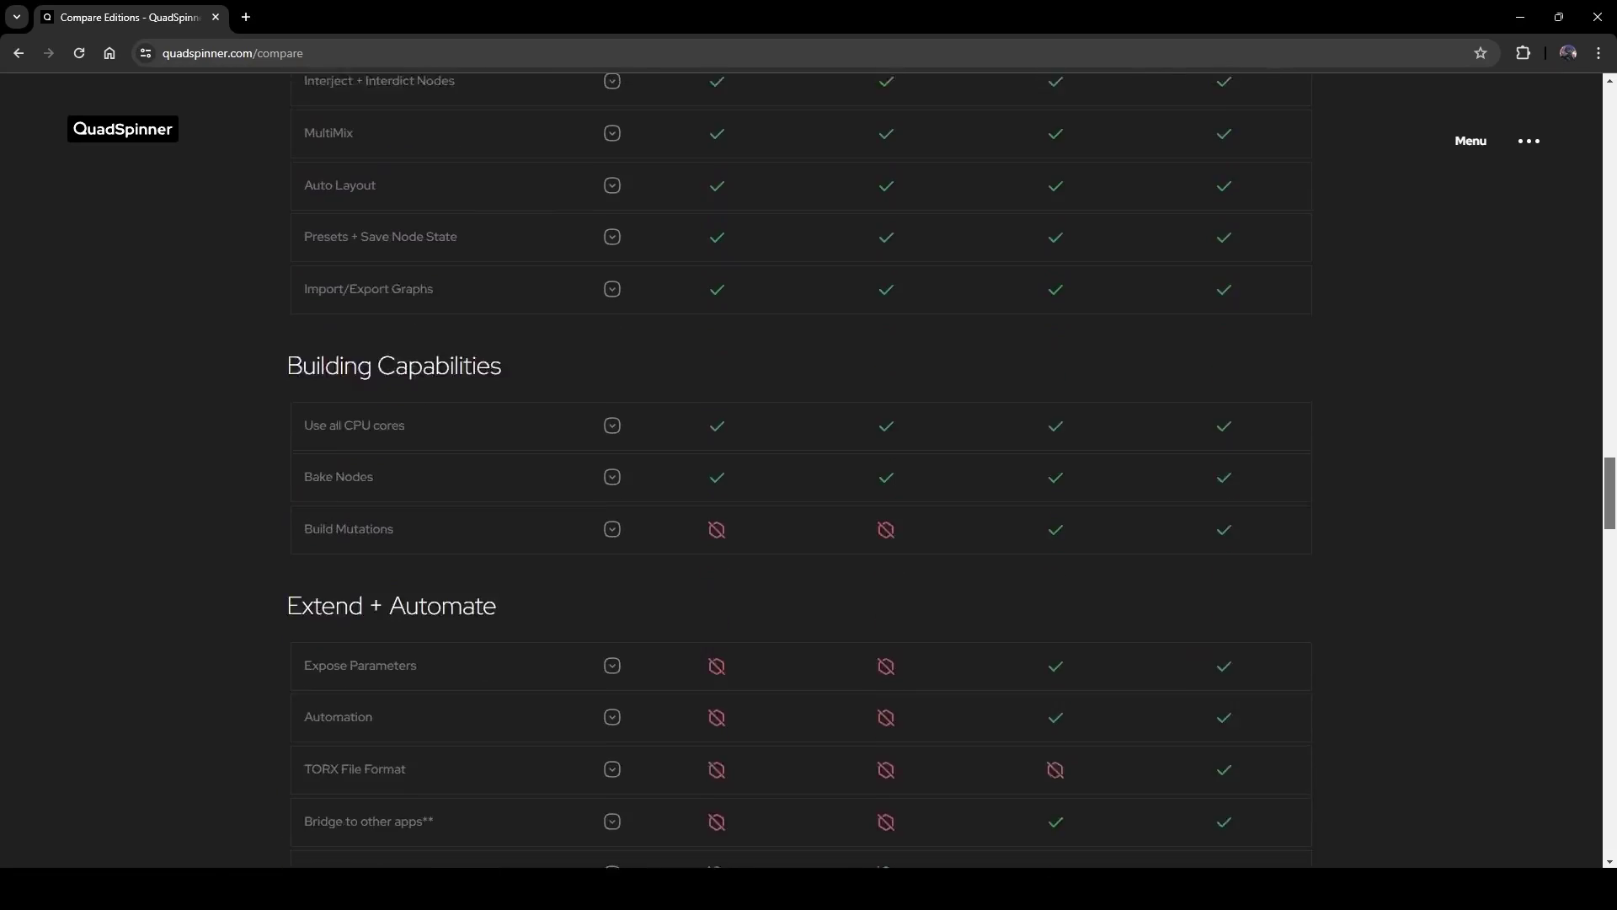
scroll(1122, 675, down, 4)
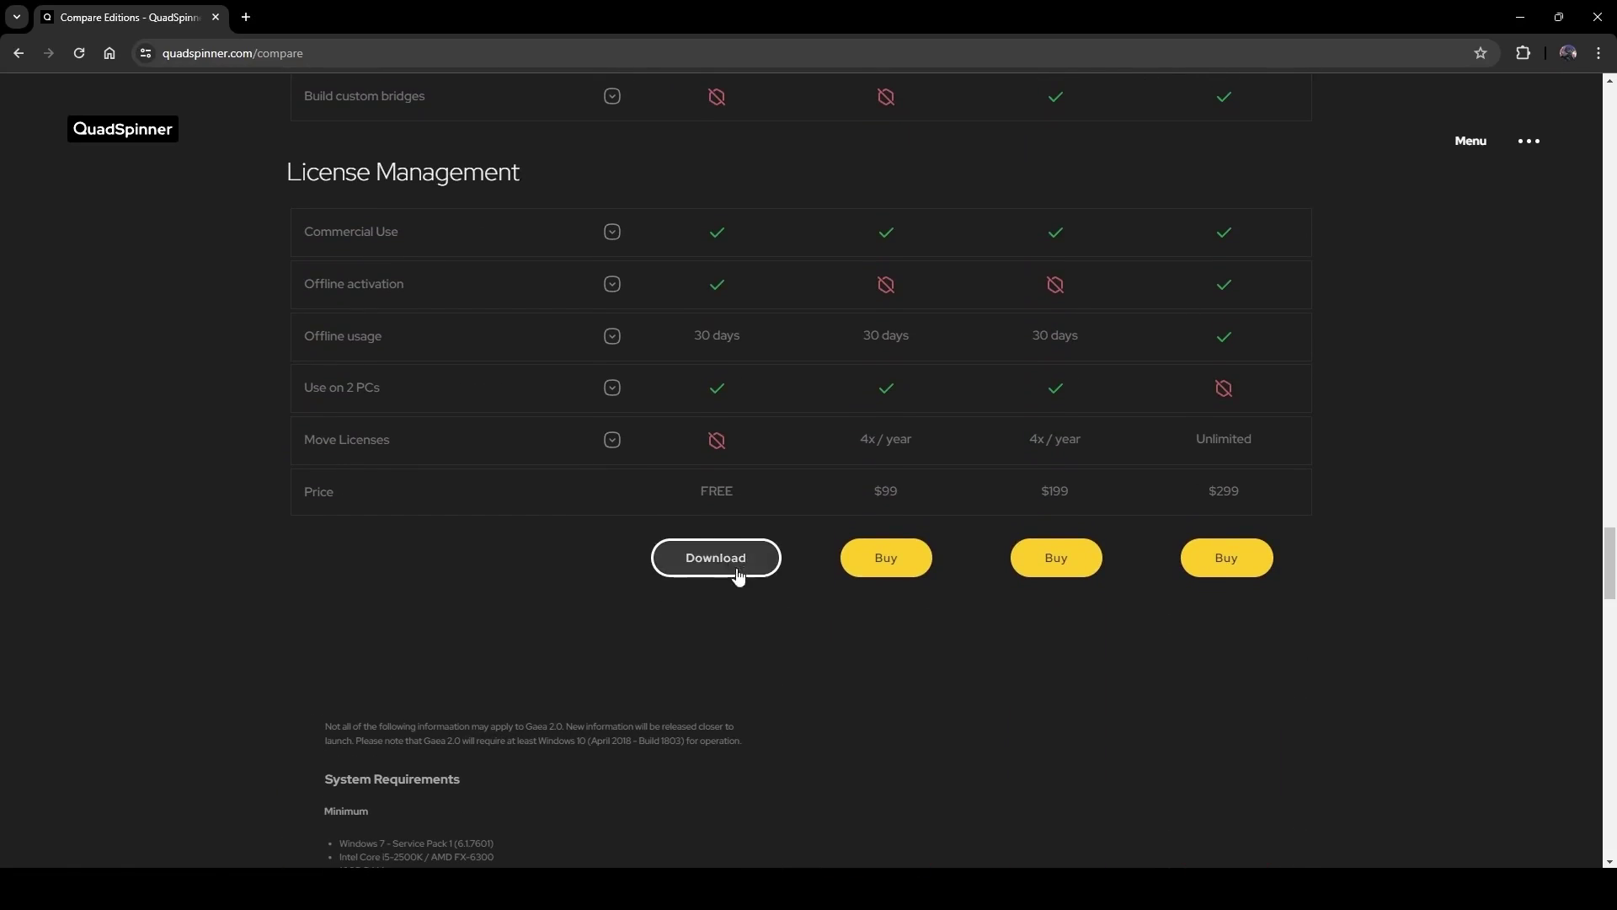
Step: Download Gaea's free Community edition and start a terrain from the Collapsed Crater template
click(724, 563)
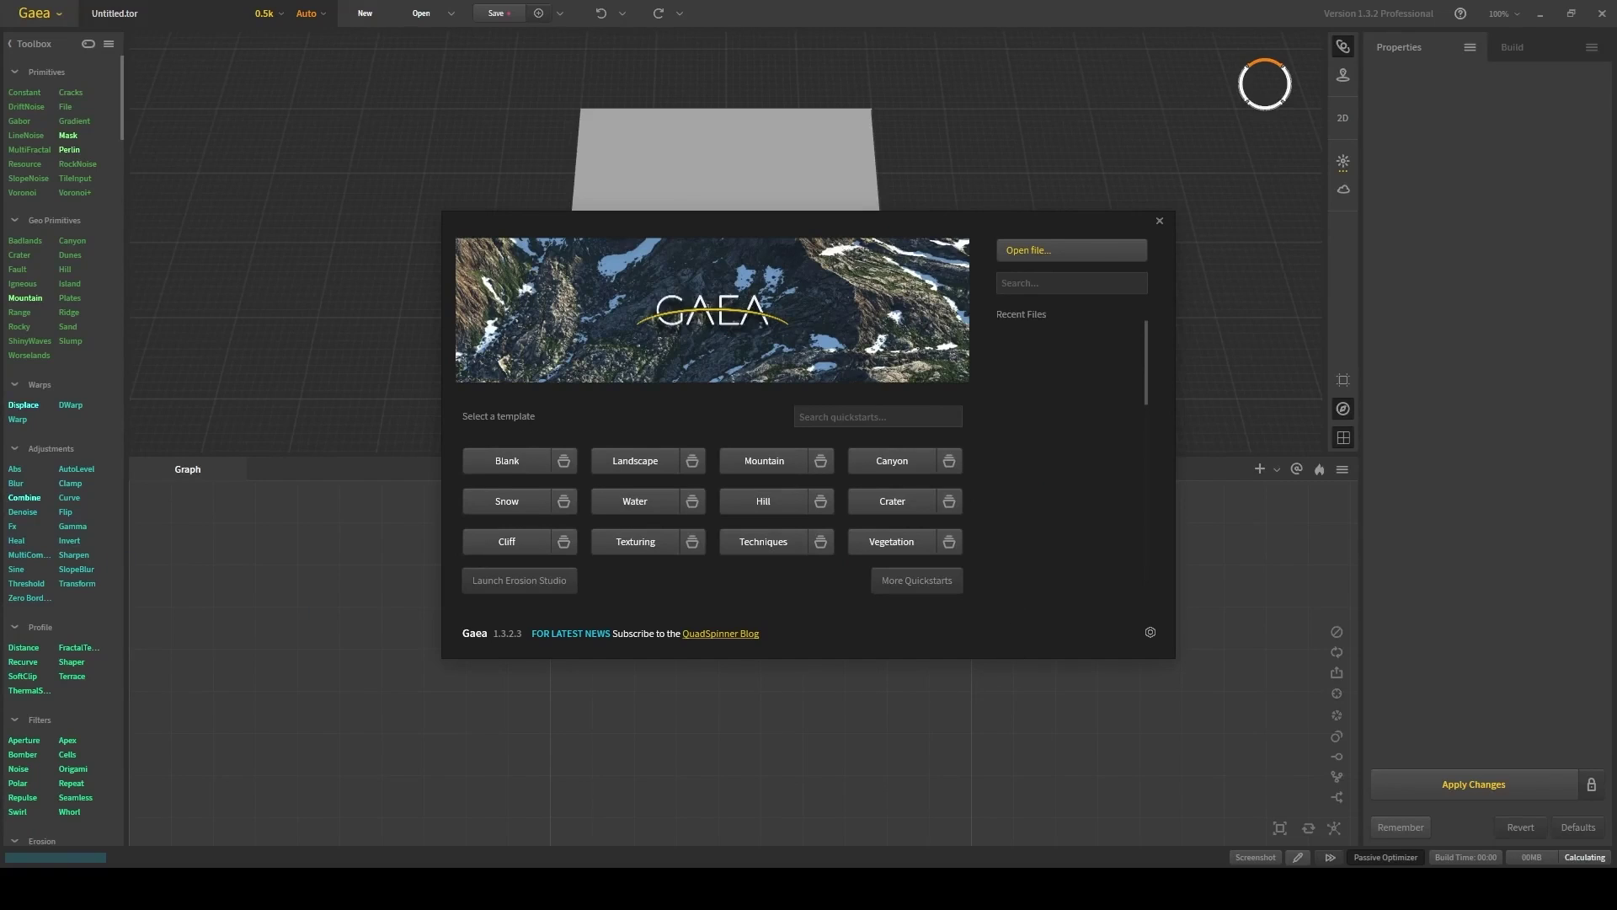
click(948, 502)
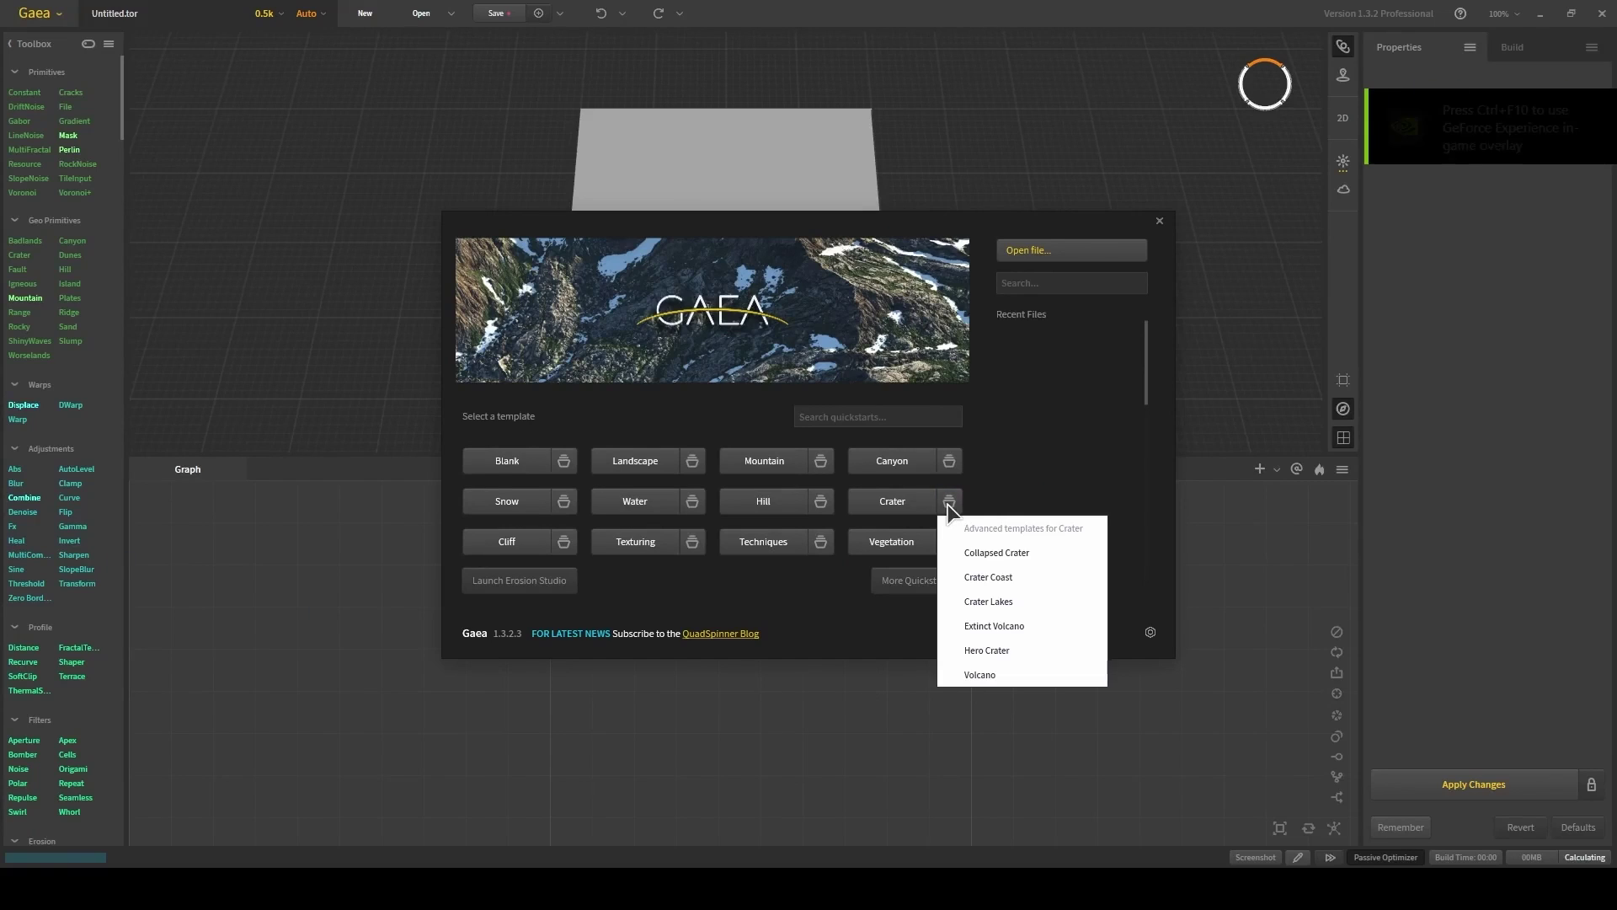
click(977, 553)
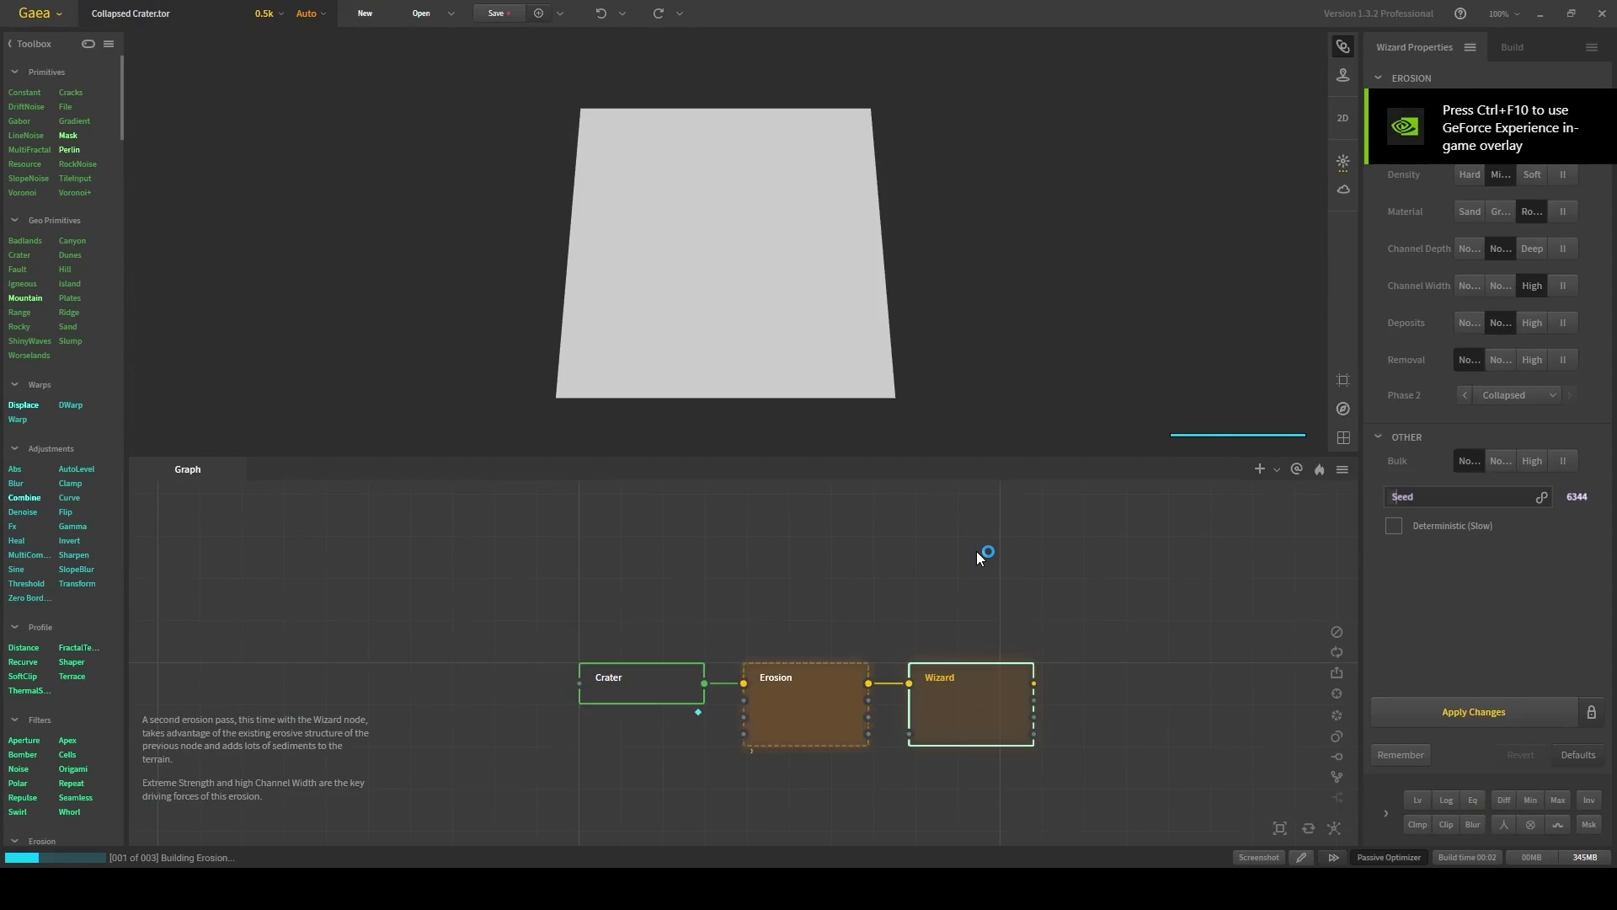
Step: Orbit the eroded crater preview in 3D and bring up the Wizard node's options
drag(728, 307, 772, 259)
scroll(754, 230, up, 5)
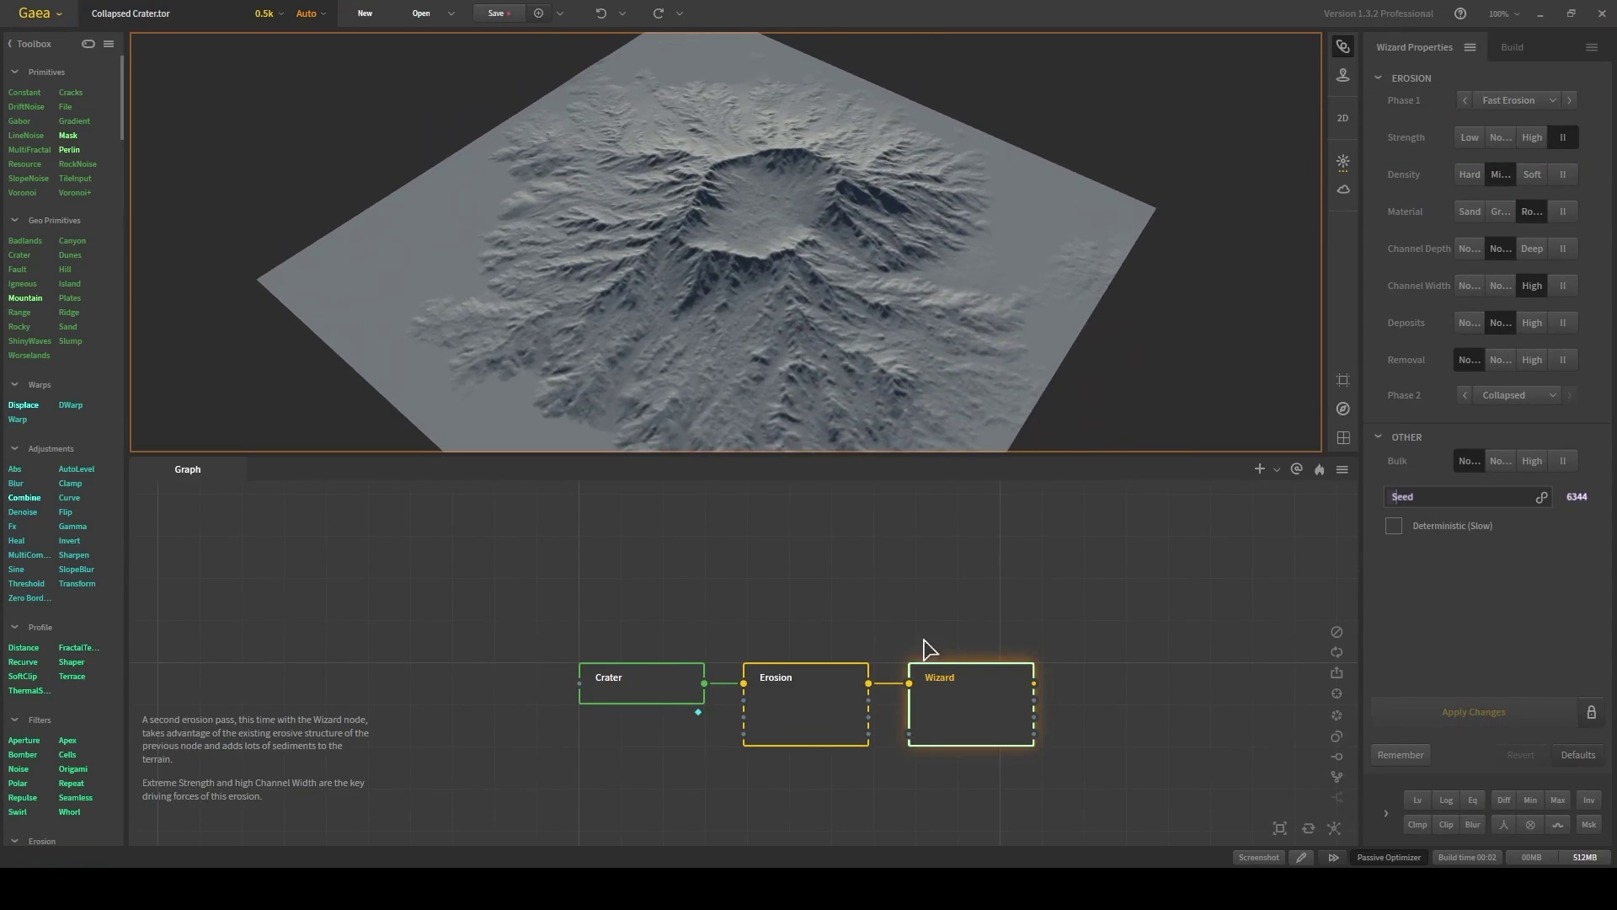
right_click(961, 684)
Step: Mark the Wizard node for export and set the build format to .r16 with Raw range
click(1021, 416)
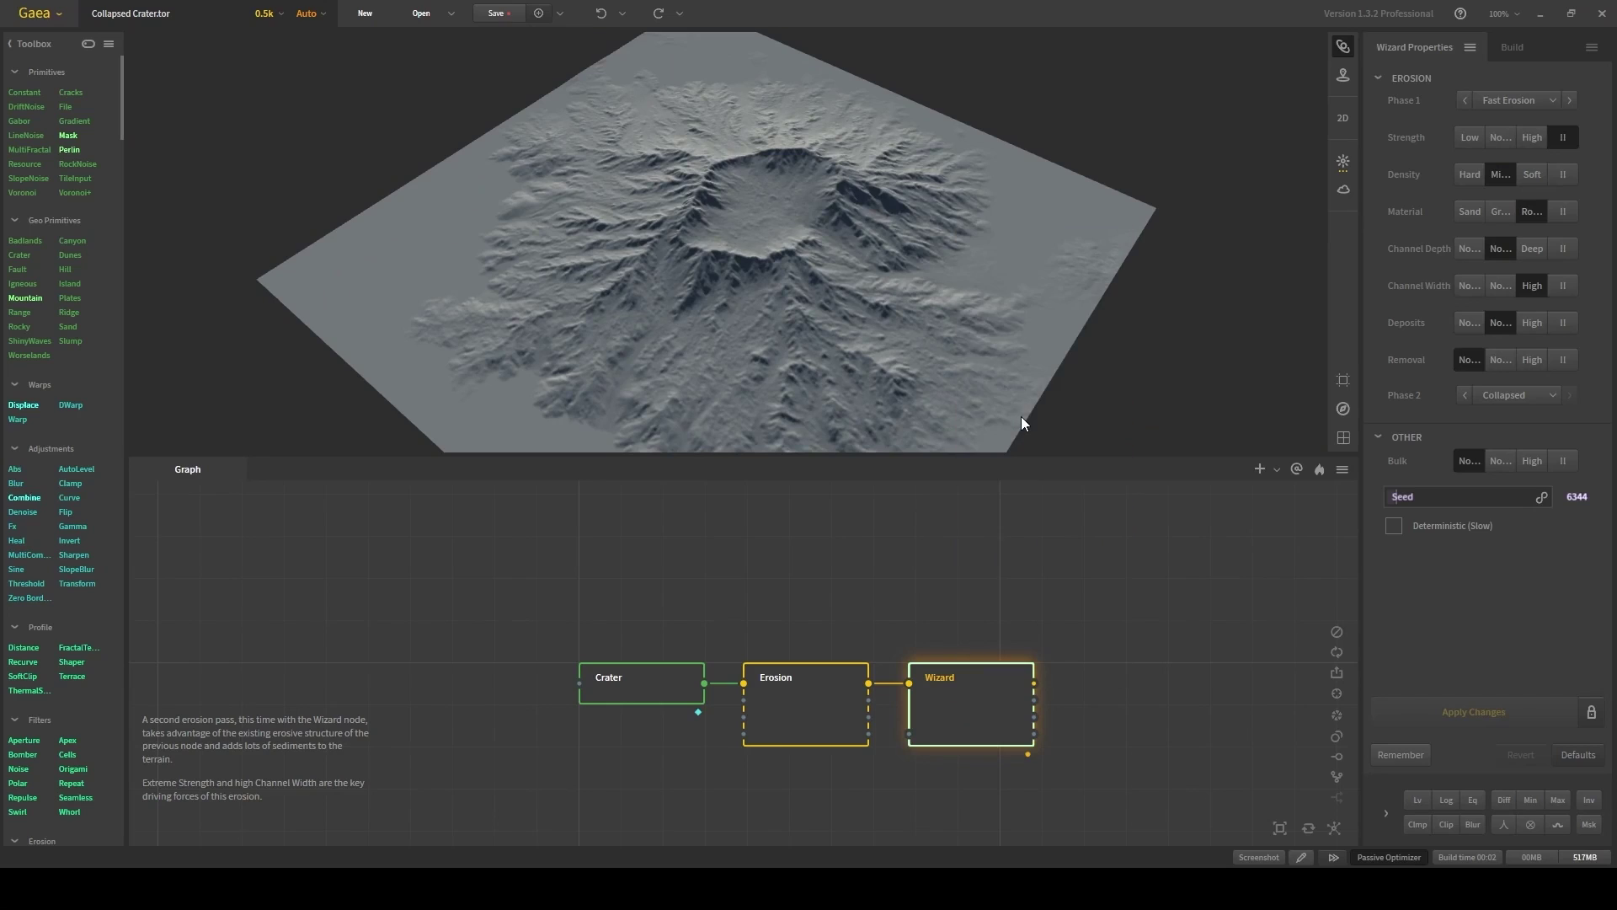
click(1516, 50)
click(1566, 133)
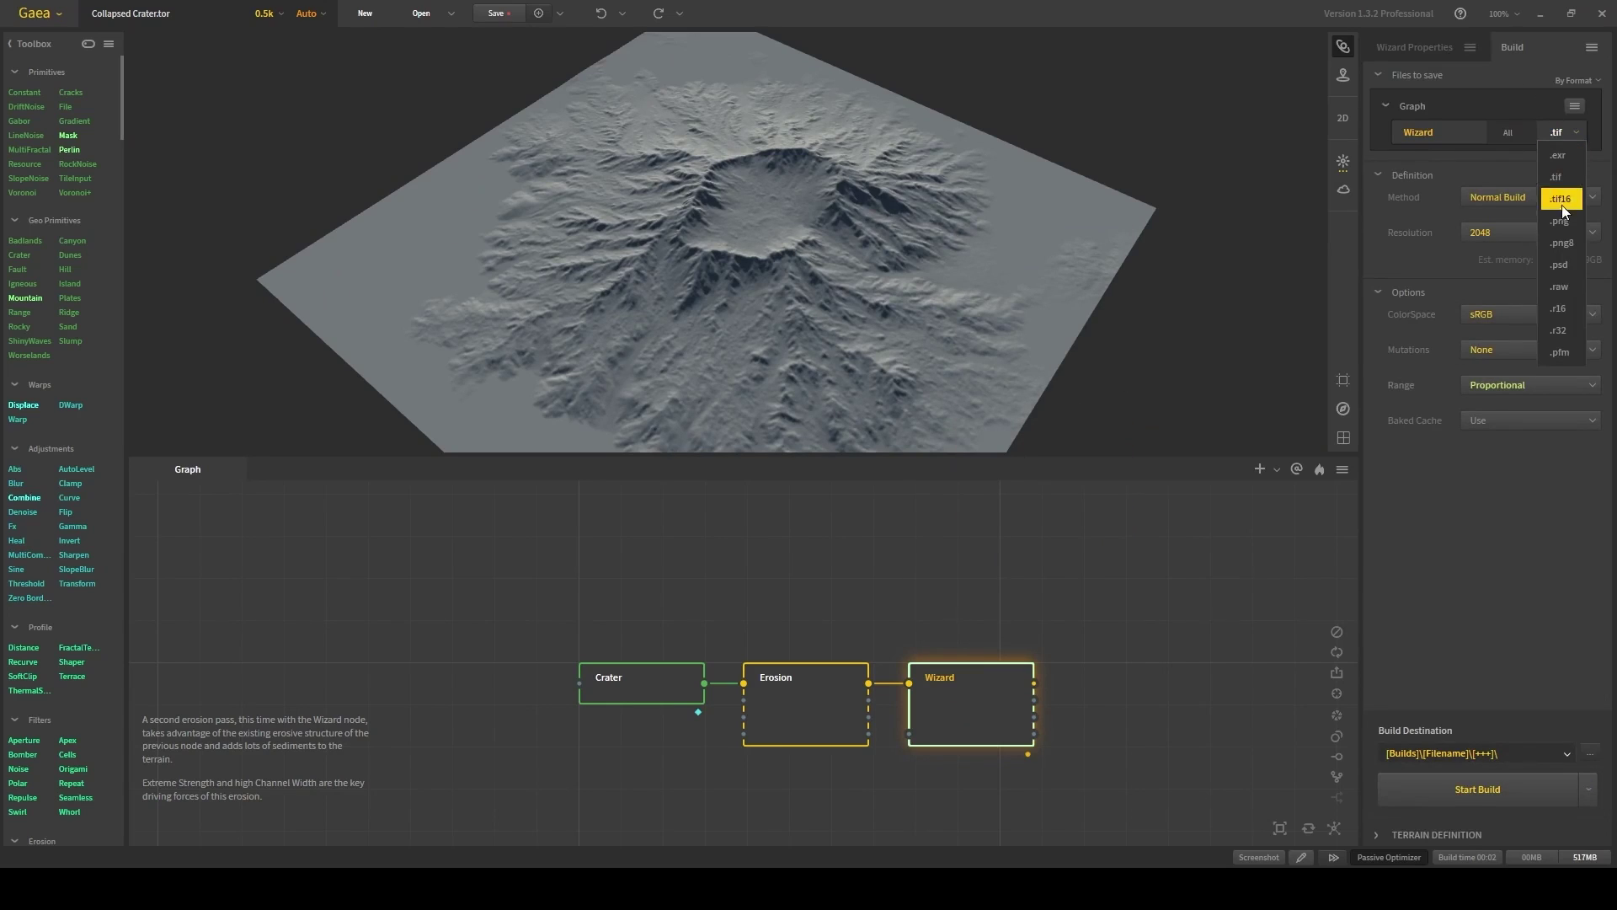
click(1560, 308)
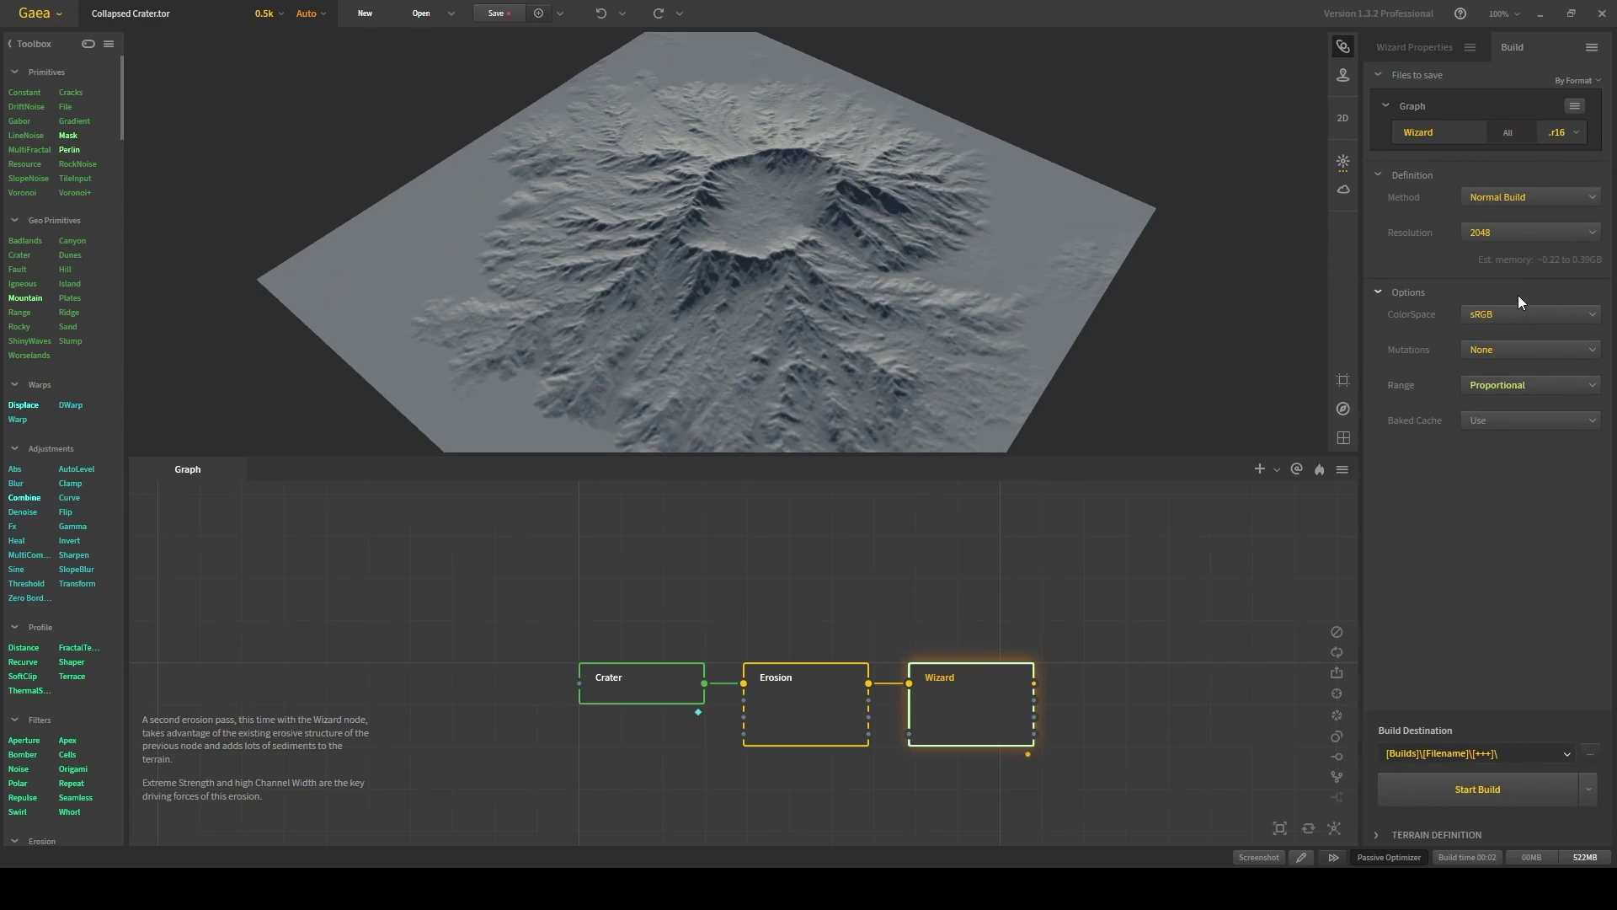
click(1488, 375)
click(1434, 431)
Step: Set the build resolution to 2017
click(1488, 236)
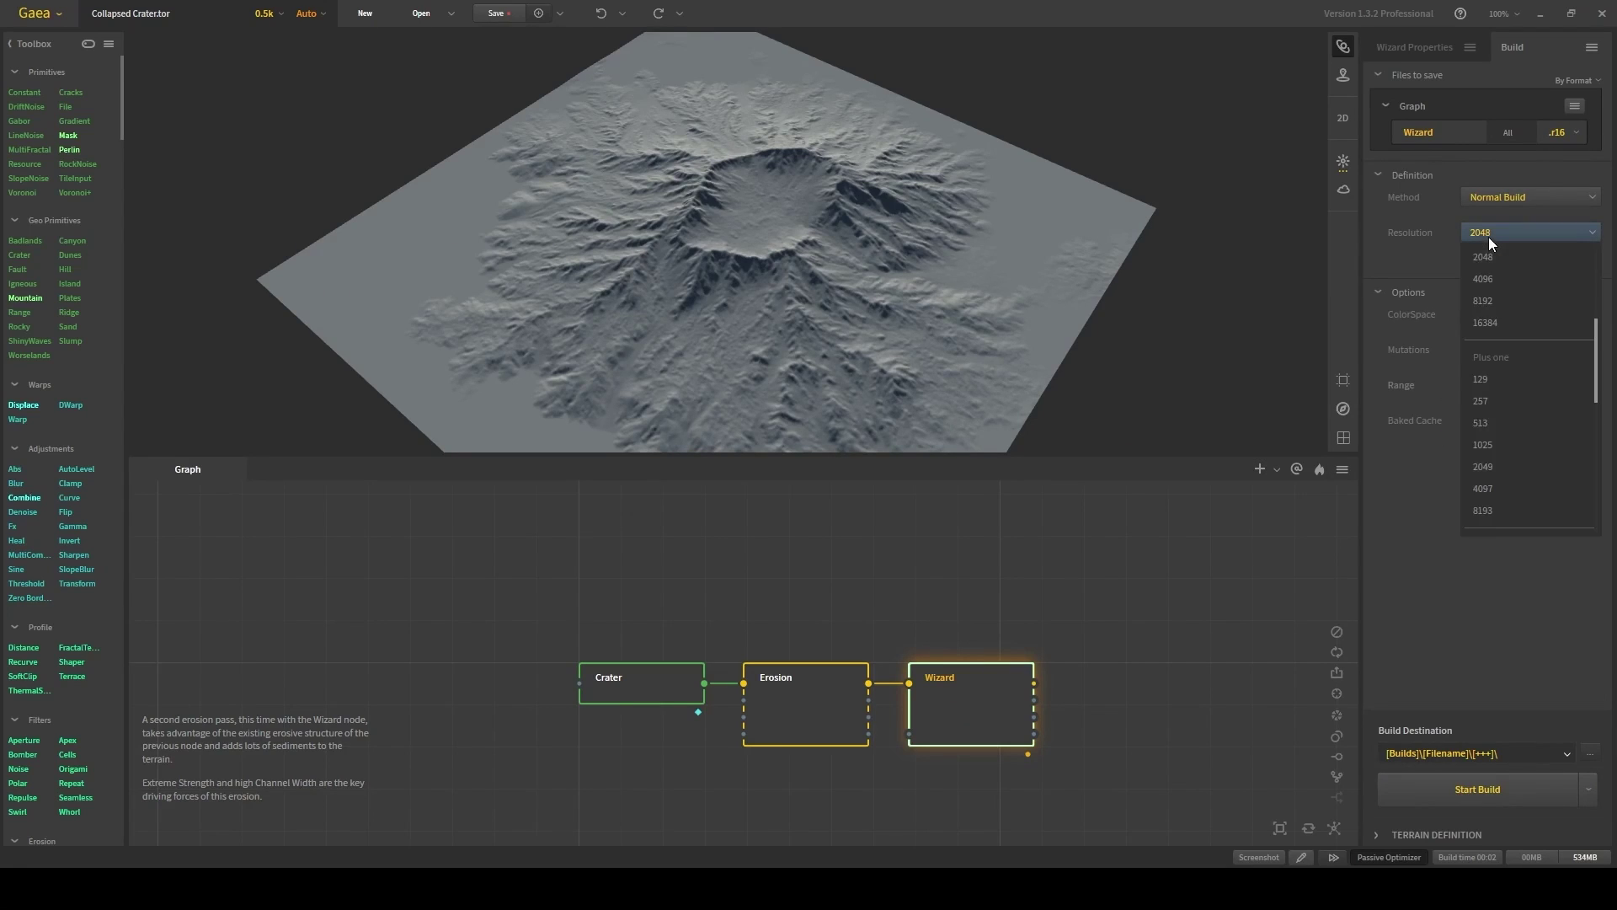
scroll(1494, 288, down, 3)
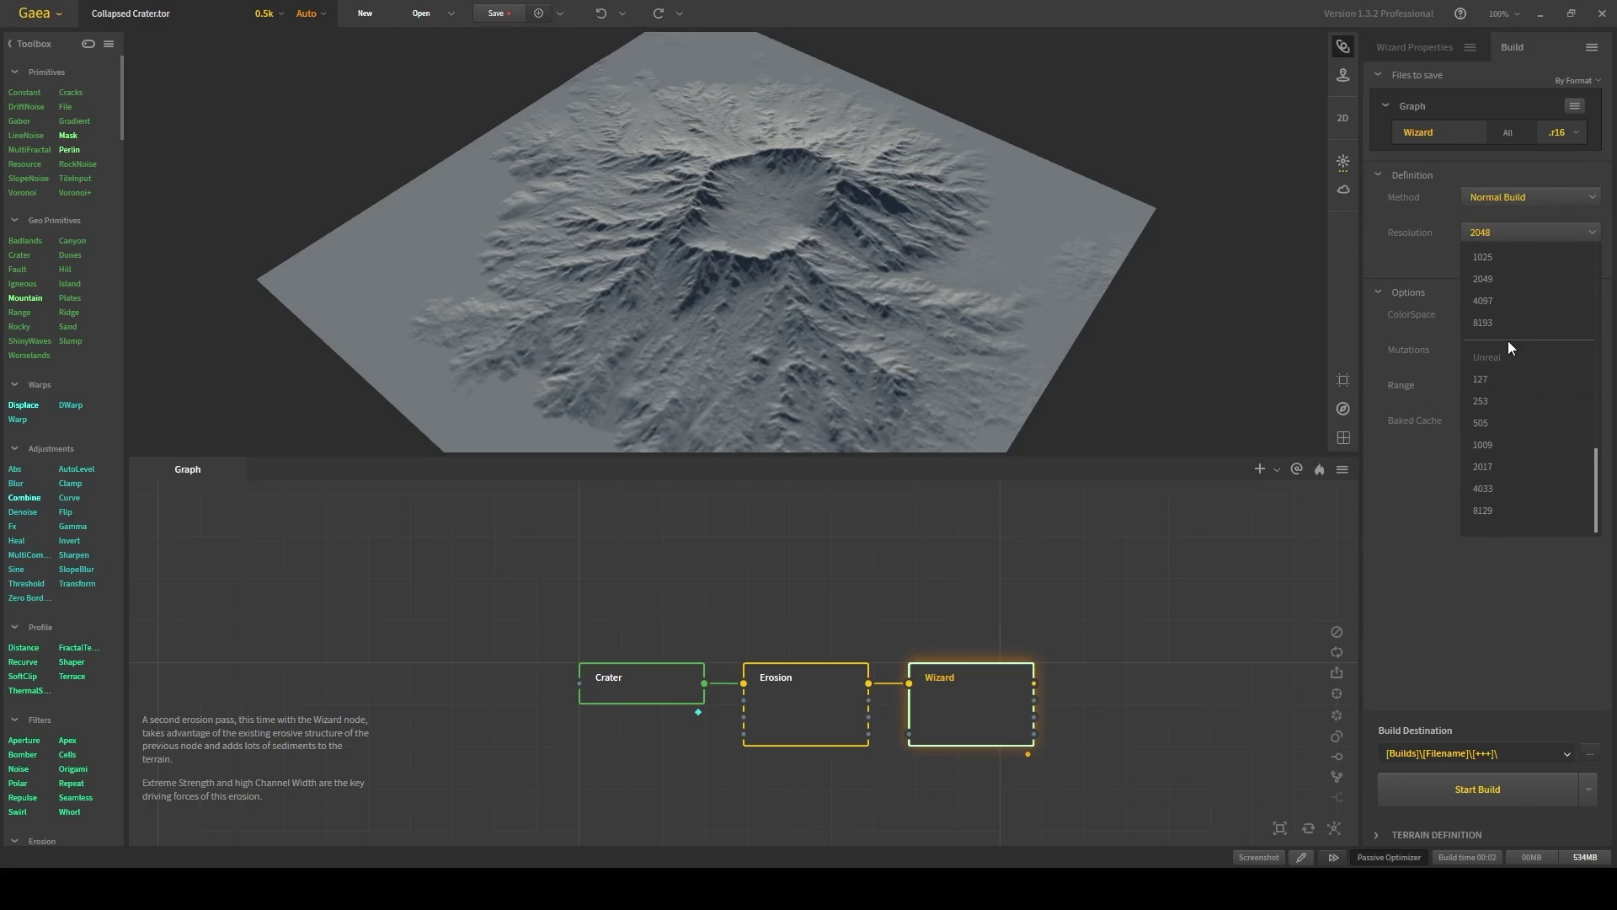
click(1482, 468)
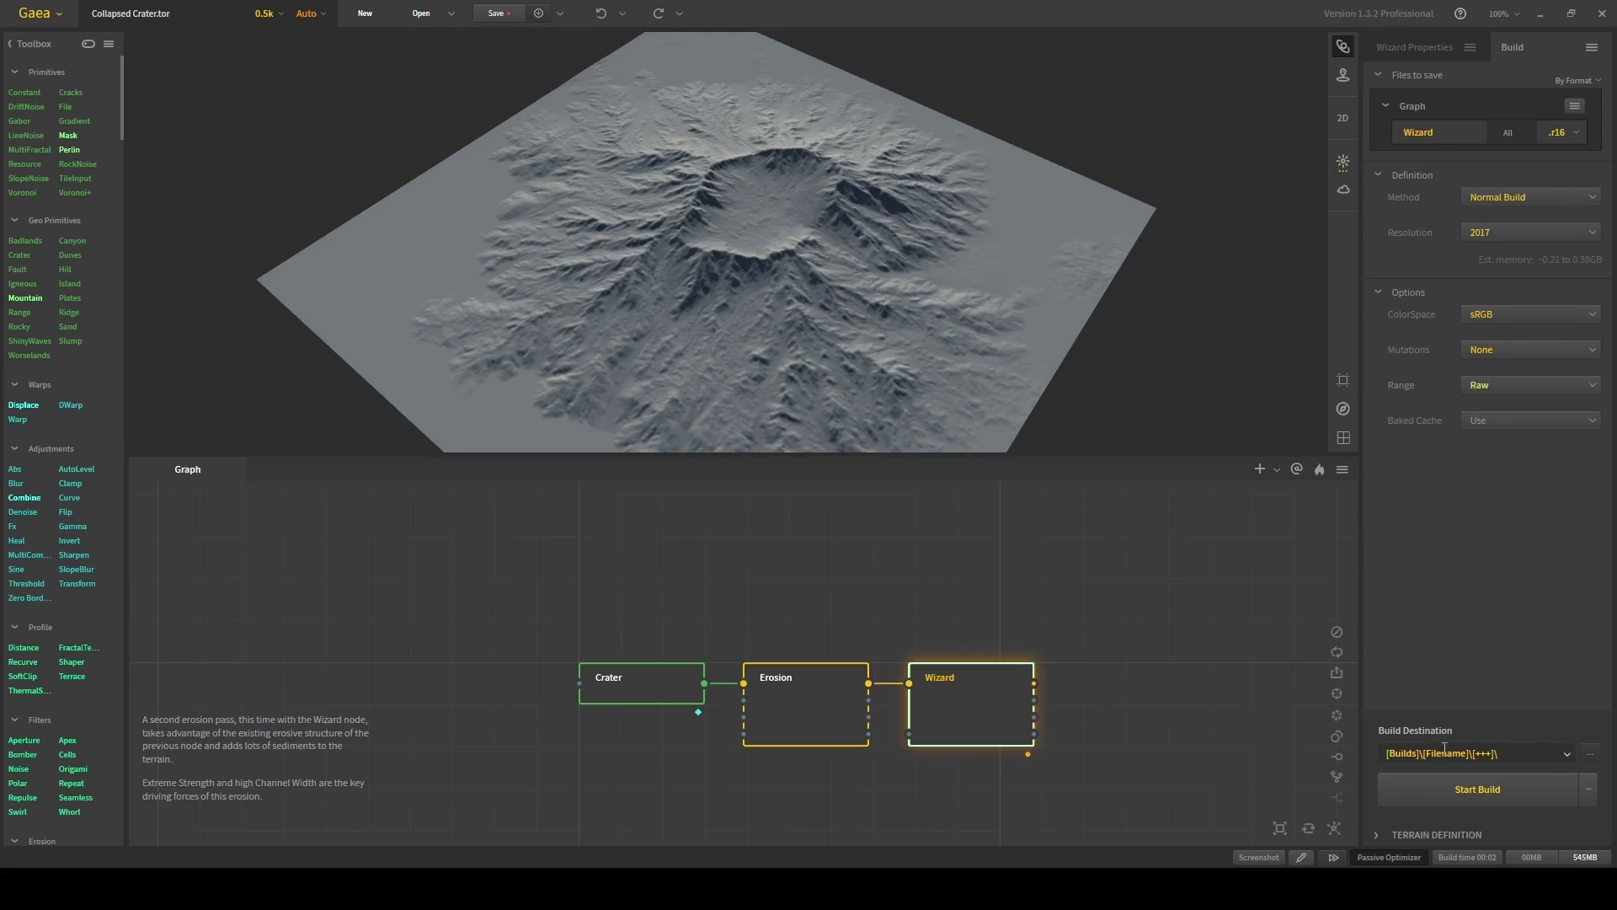
Step: Halve the terrain height to 650 and scale to 1,250, then start the build
click(1380, 841)
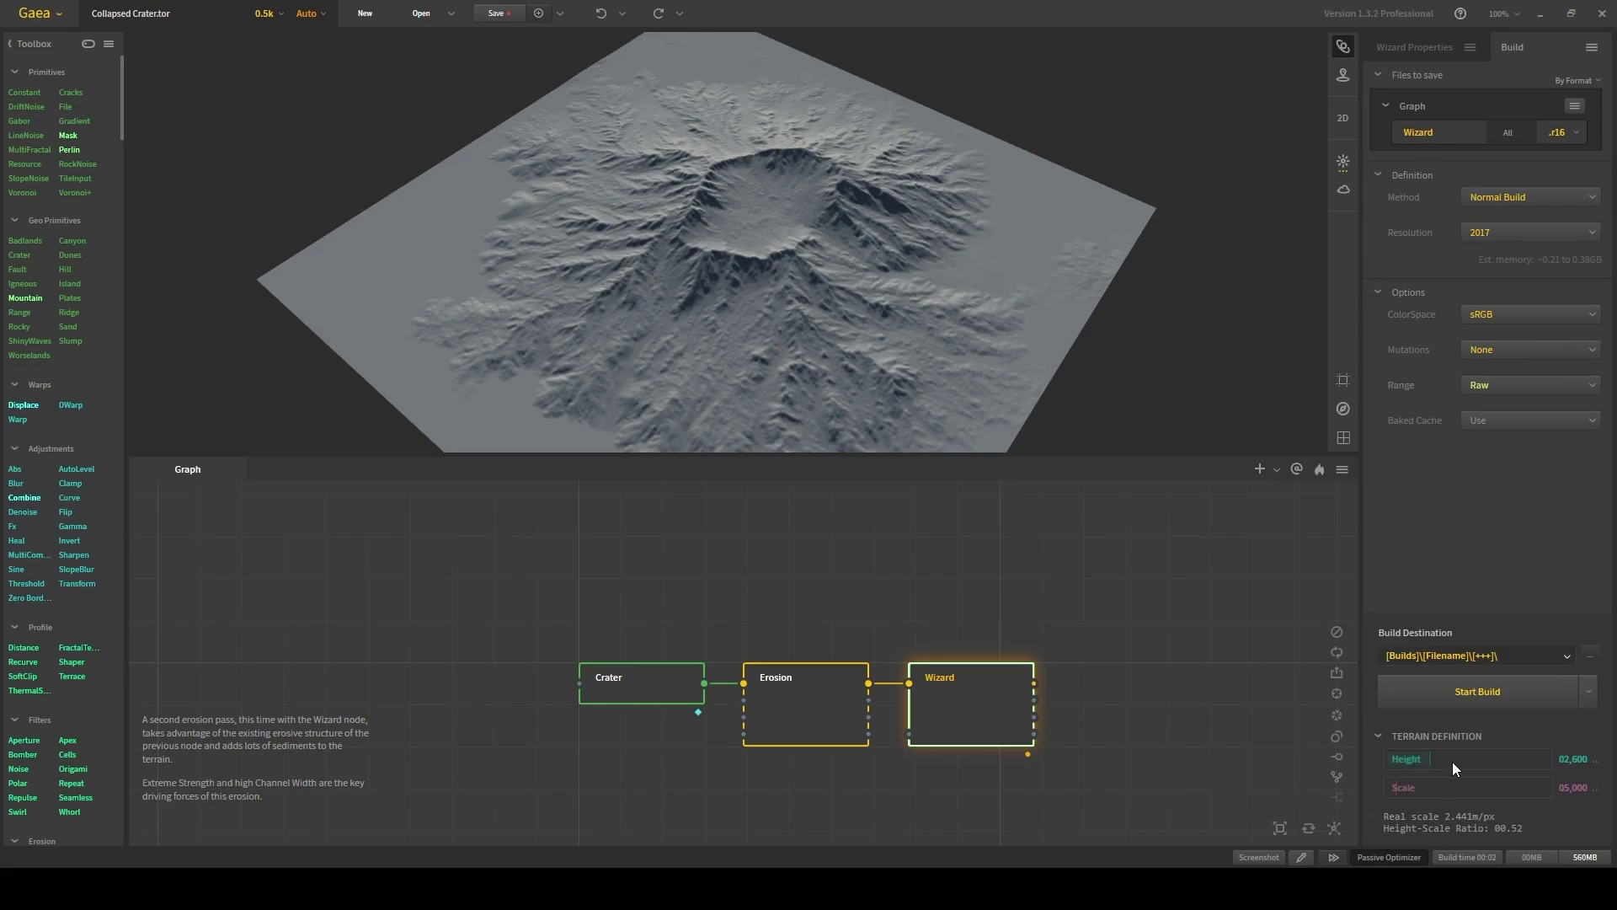
mouse_move(1459, 756)
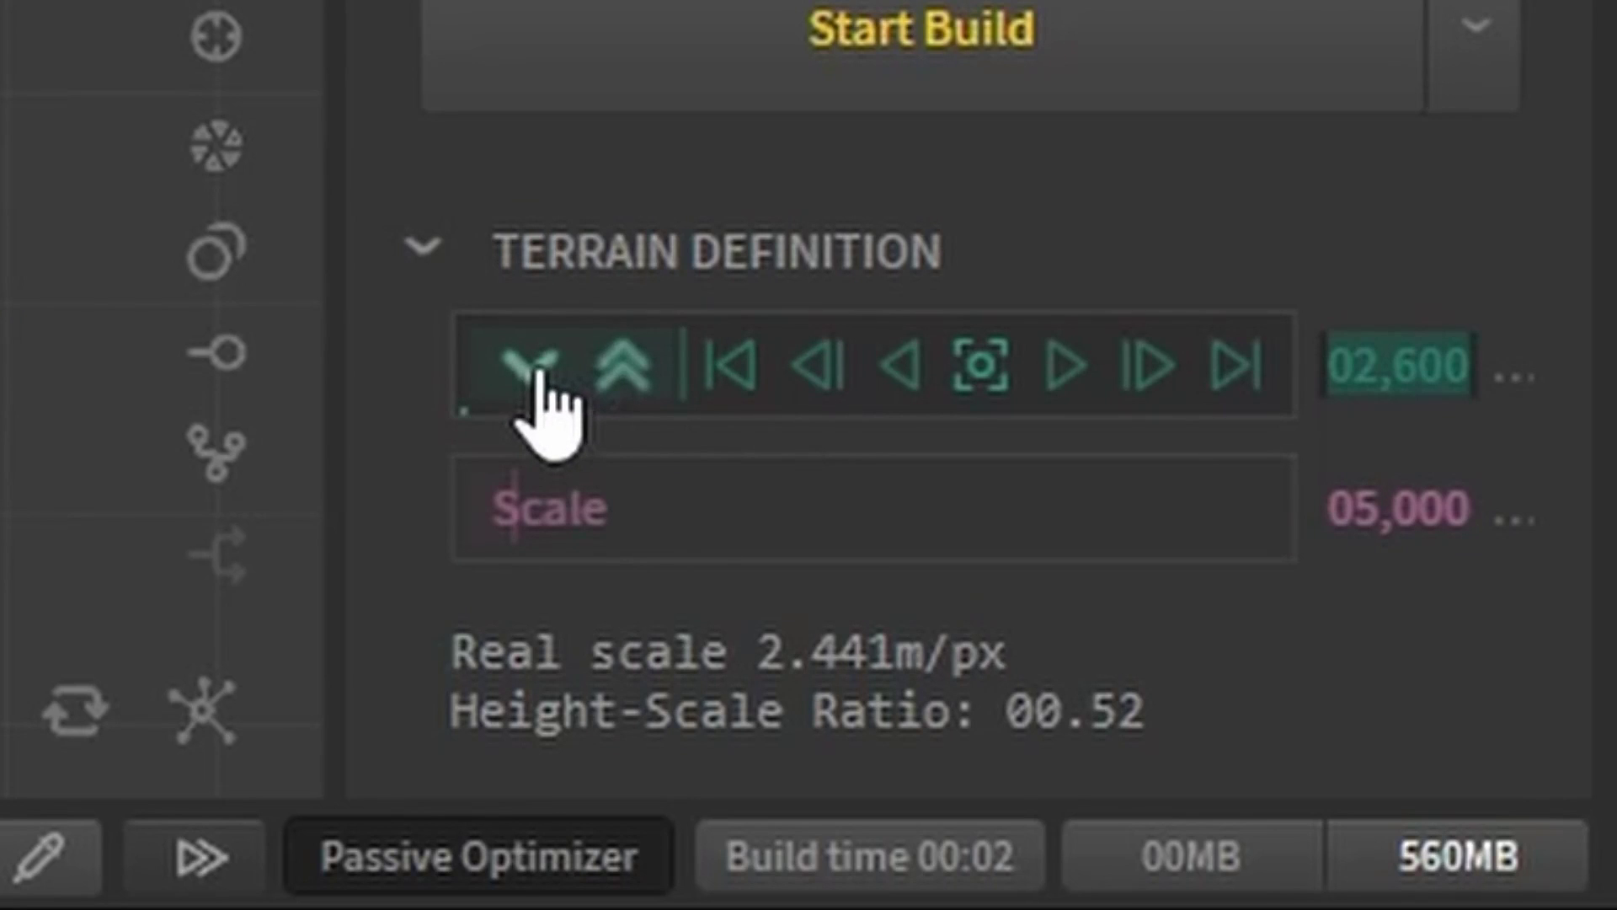
click(539, 377)
click(539, 377)
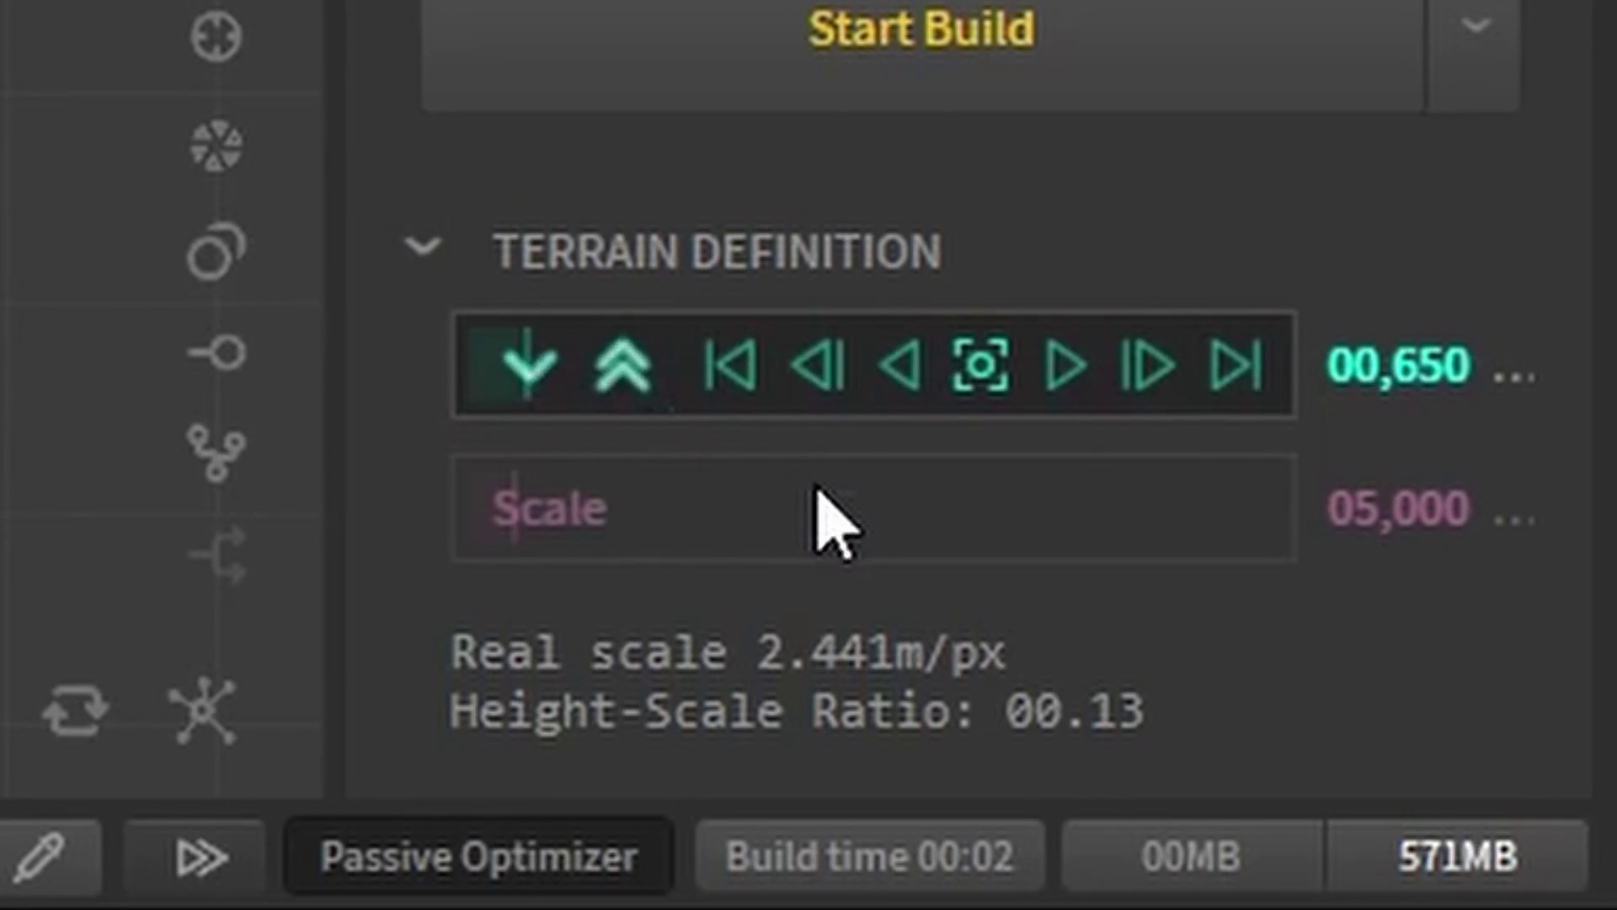
mouse_move(876, 534)
click(556, 512)
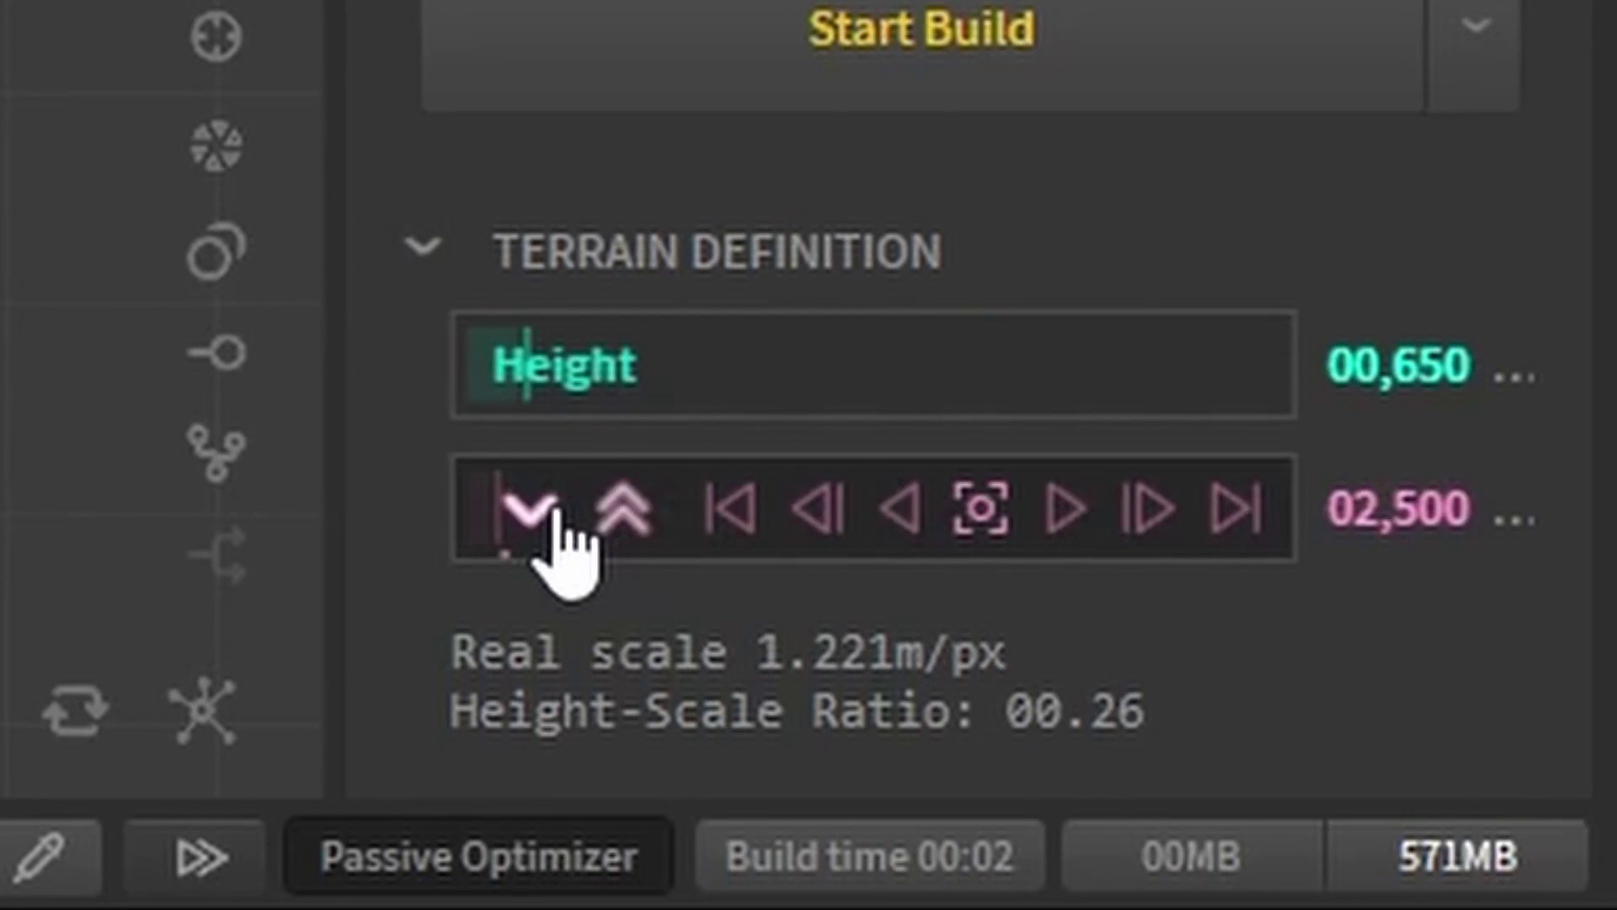
click(556, 512)
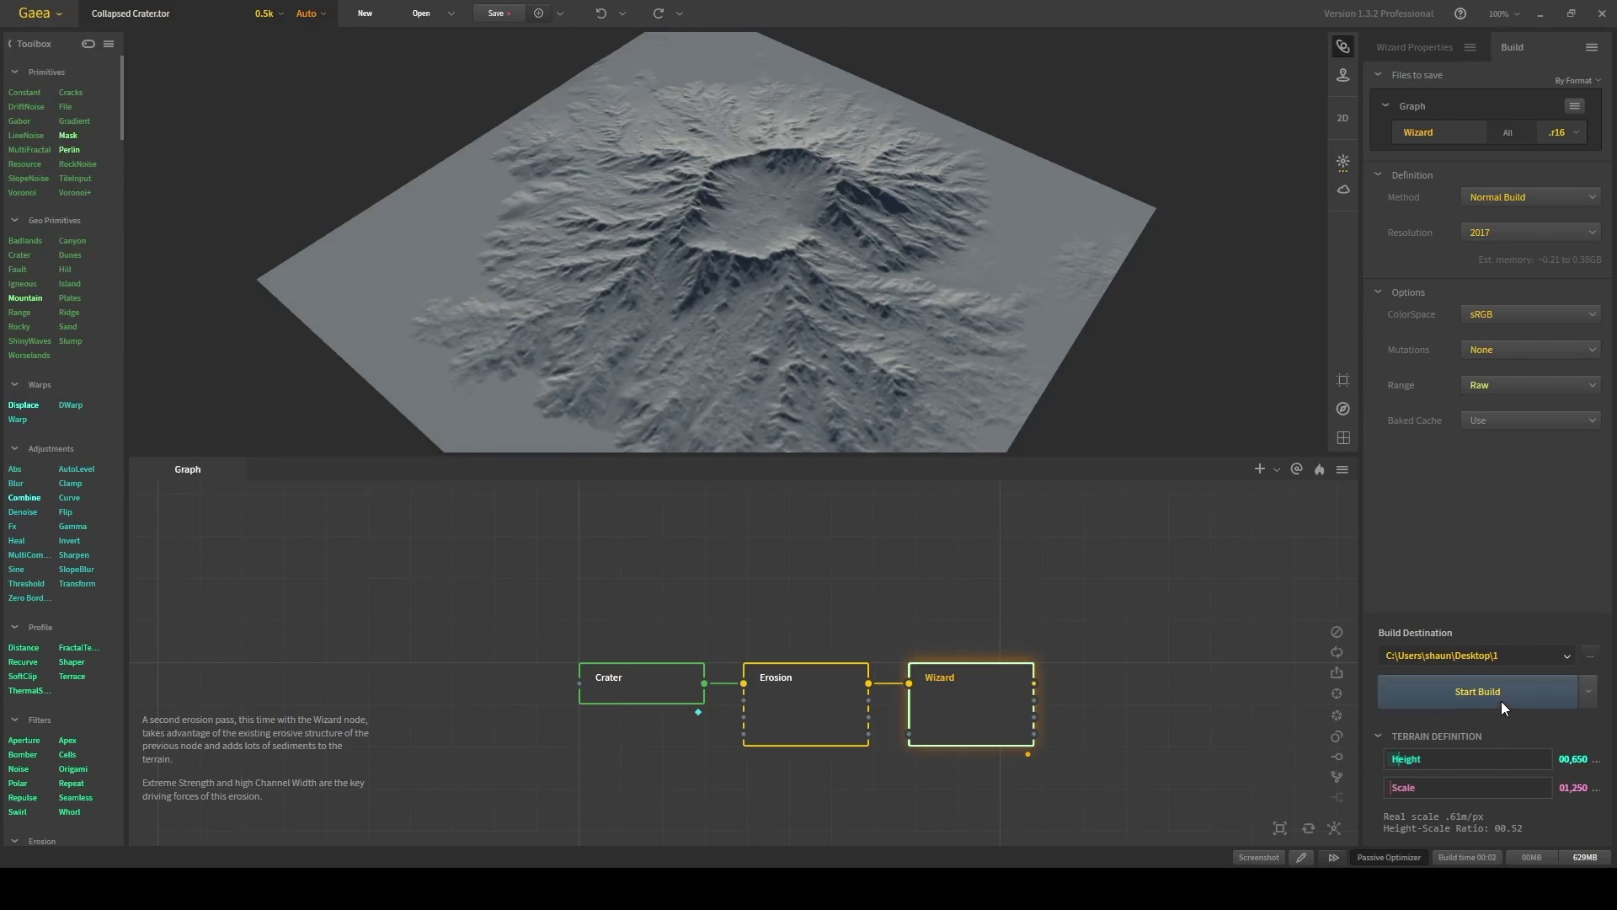
click(1483, 696)
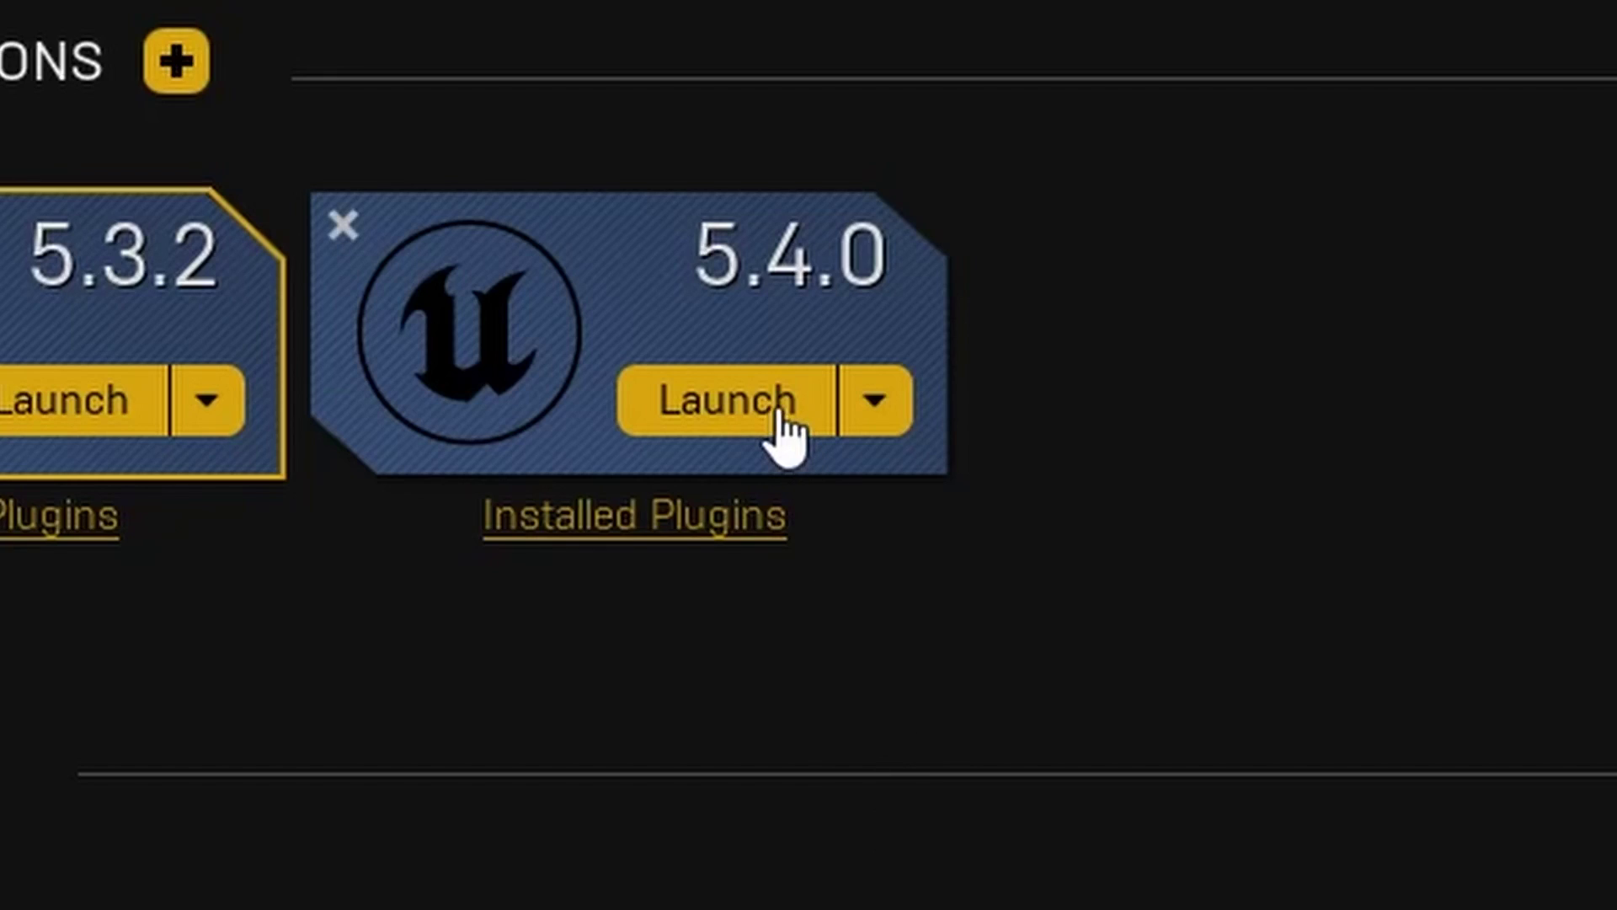
Step: Launch UE 5.4.0 and create a Third Person project named VDBCrash
click(783, 431)
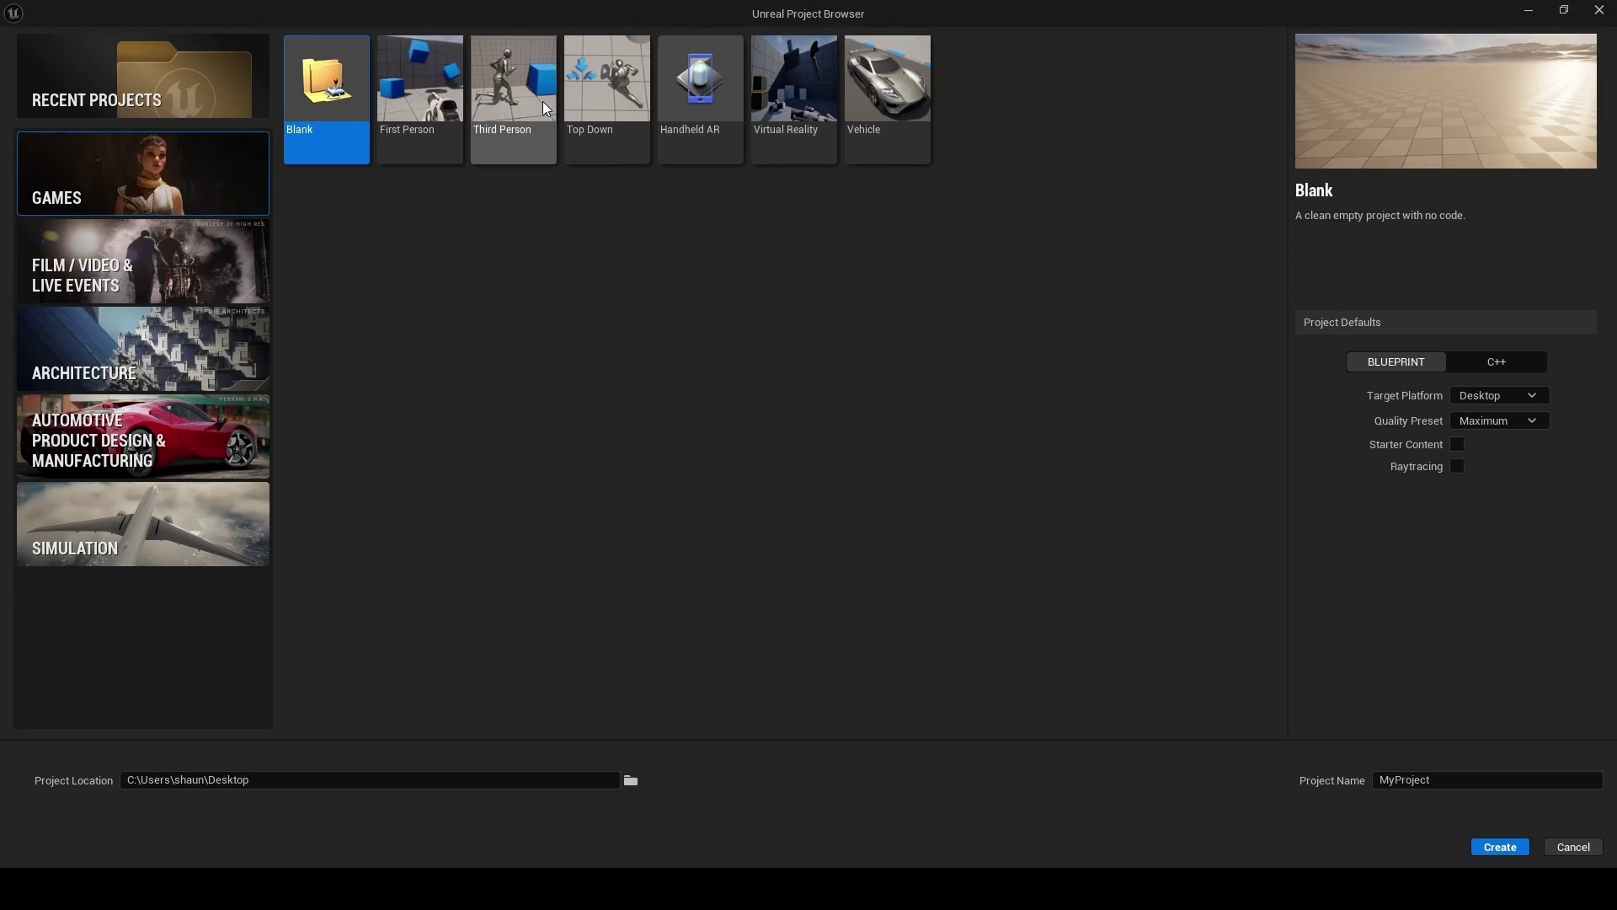
click(512, 125)
double_click(1432, 779)
text(VDBCrash)
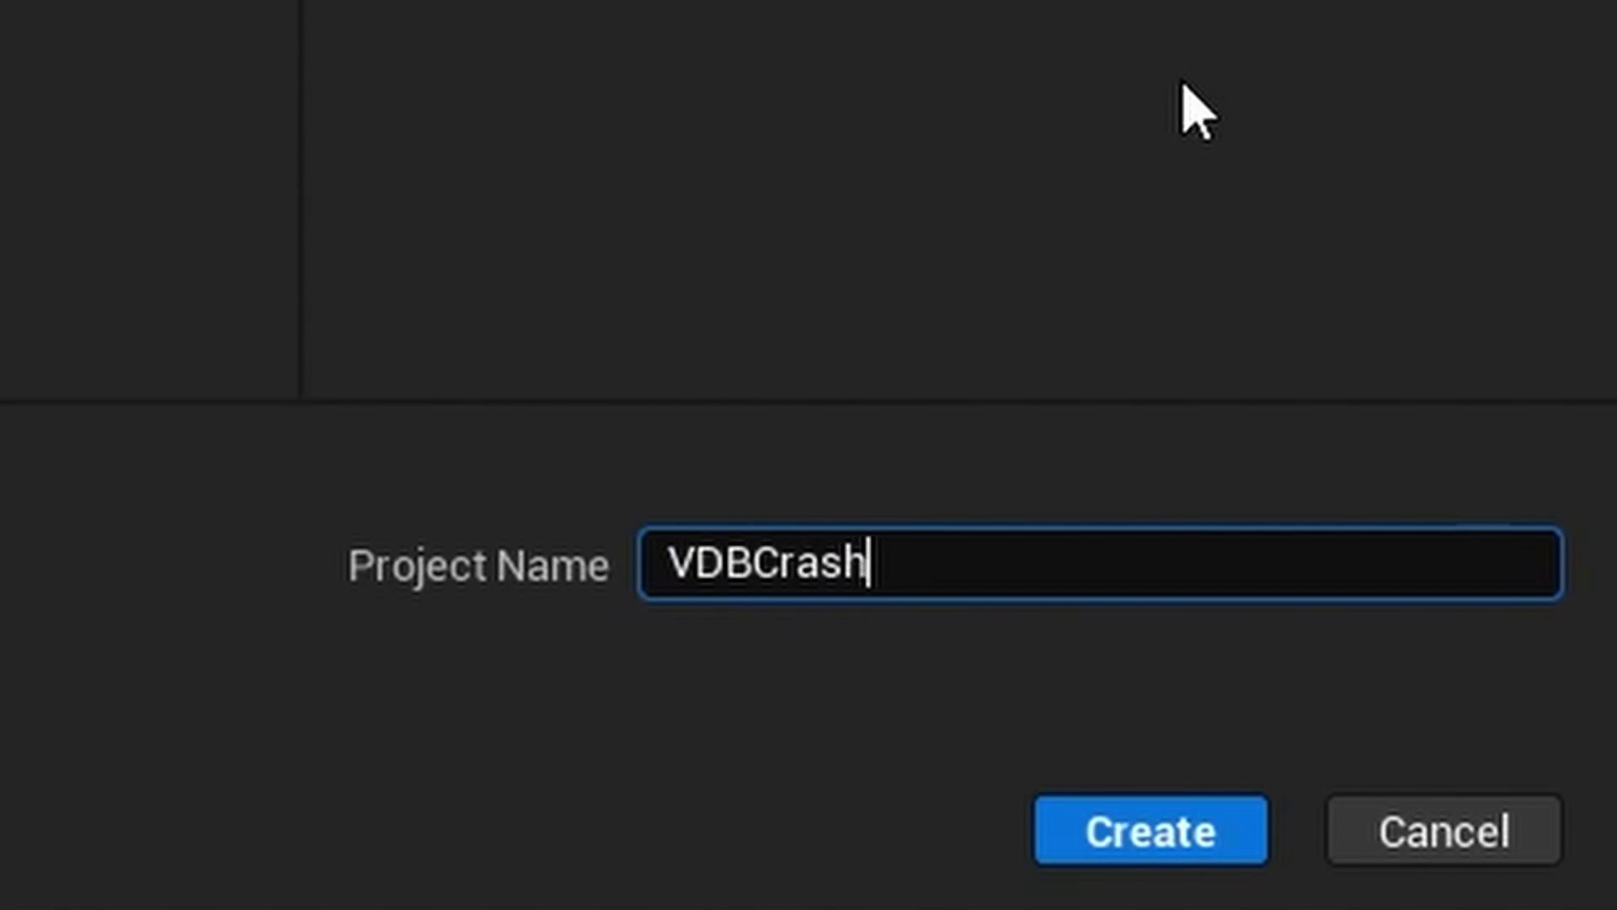
click(1237, 838)
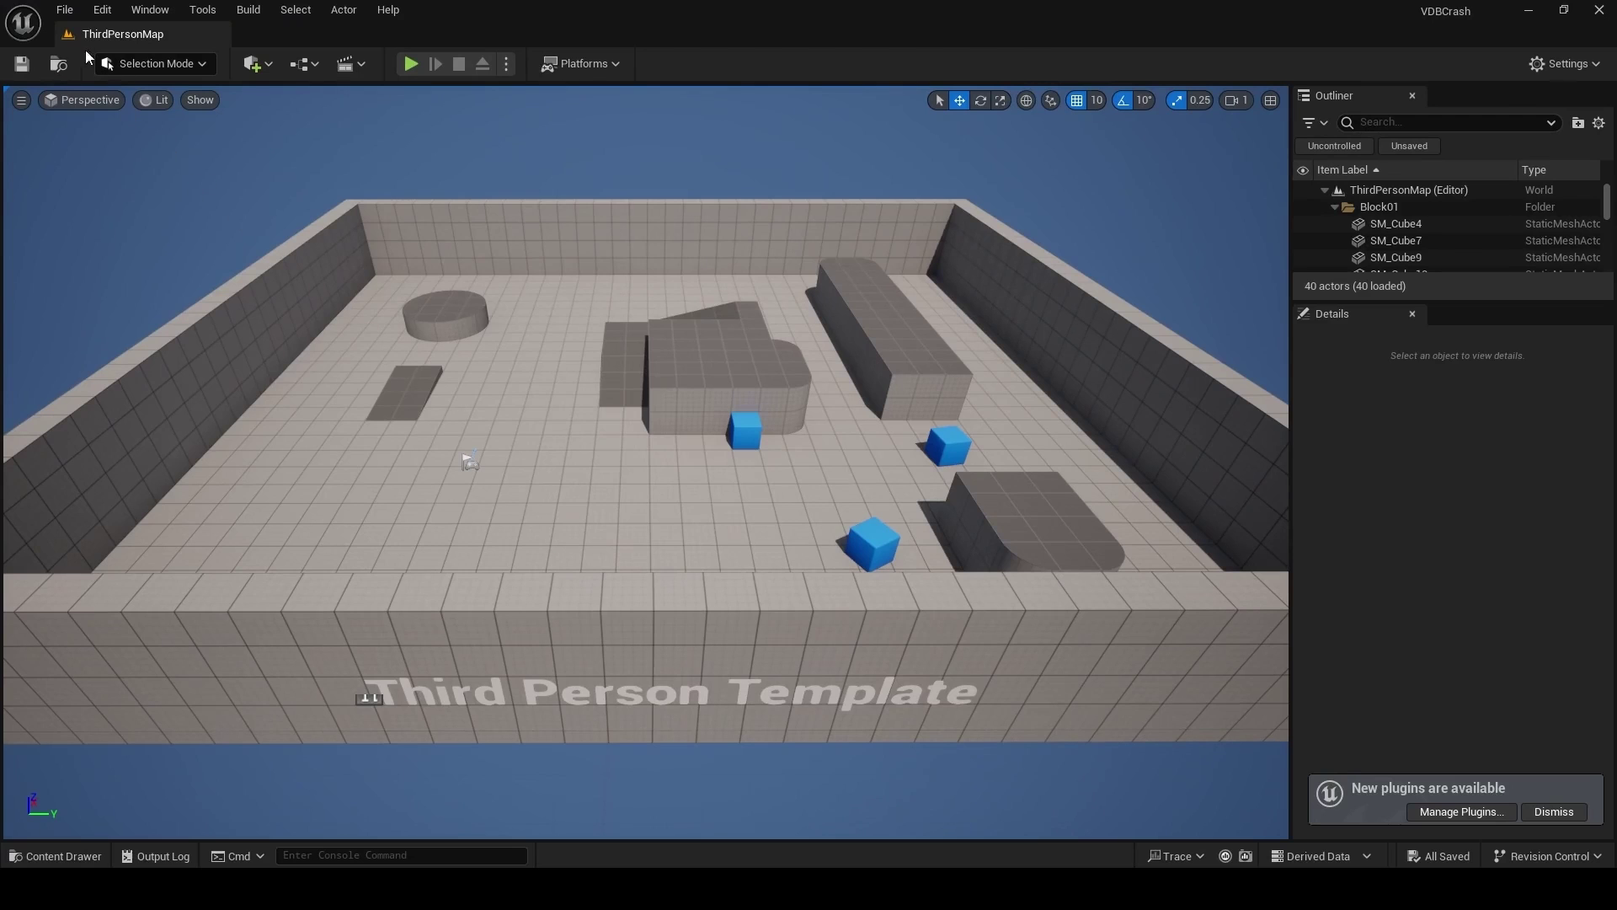
Step: Create a new level from the Basic template
click(64, 10)
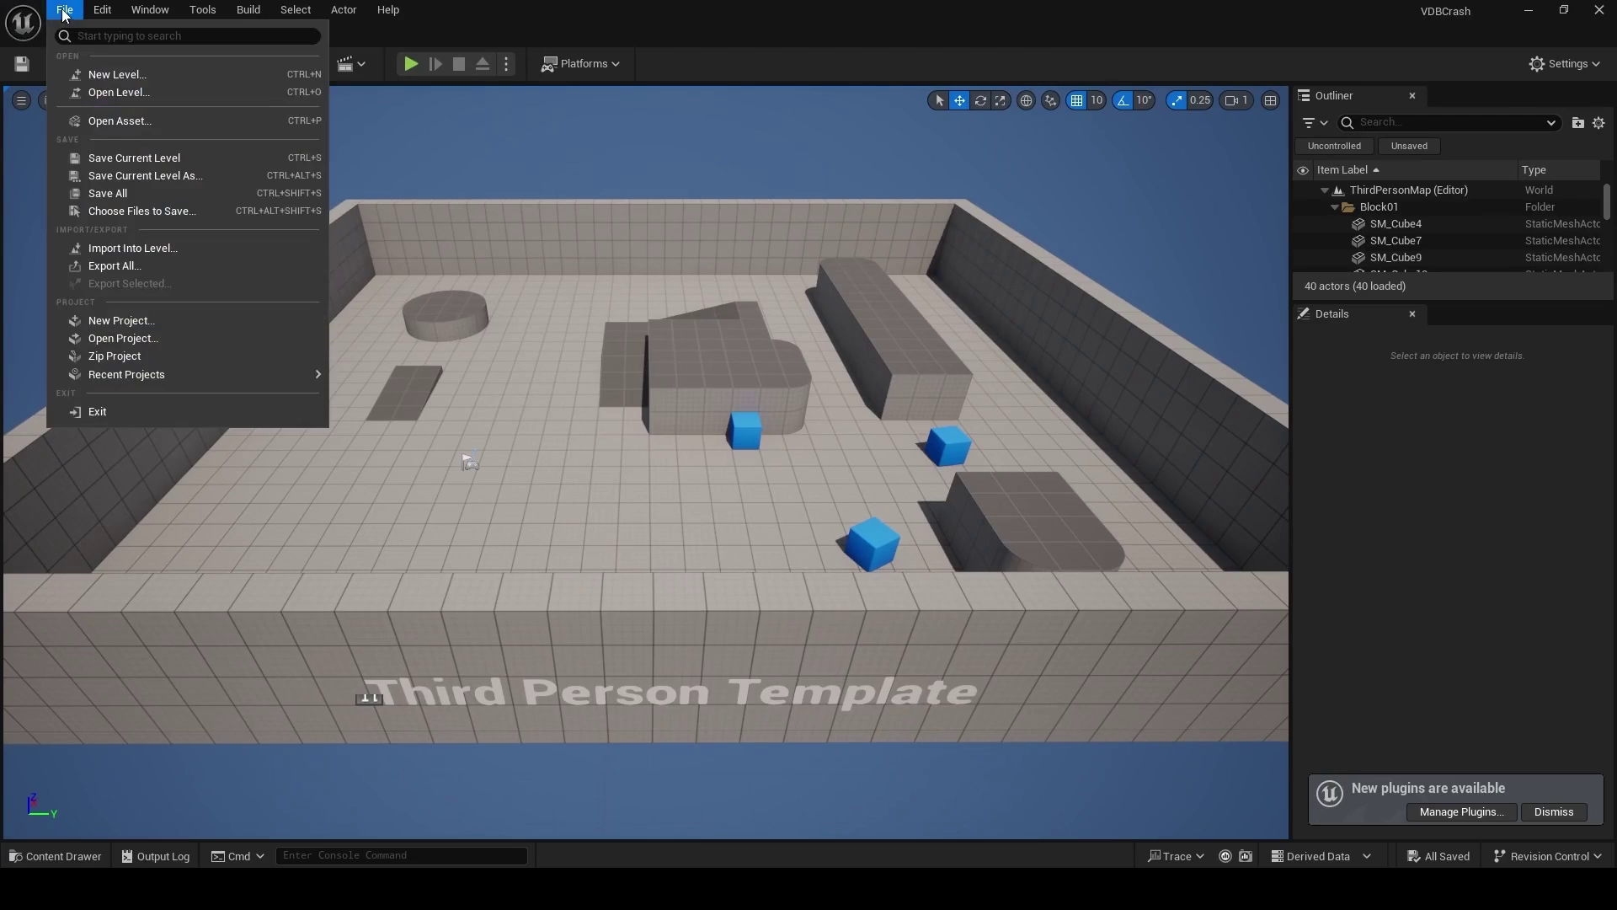
click(114, 73)
click(792, 345)
click(927, 601)
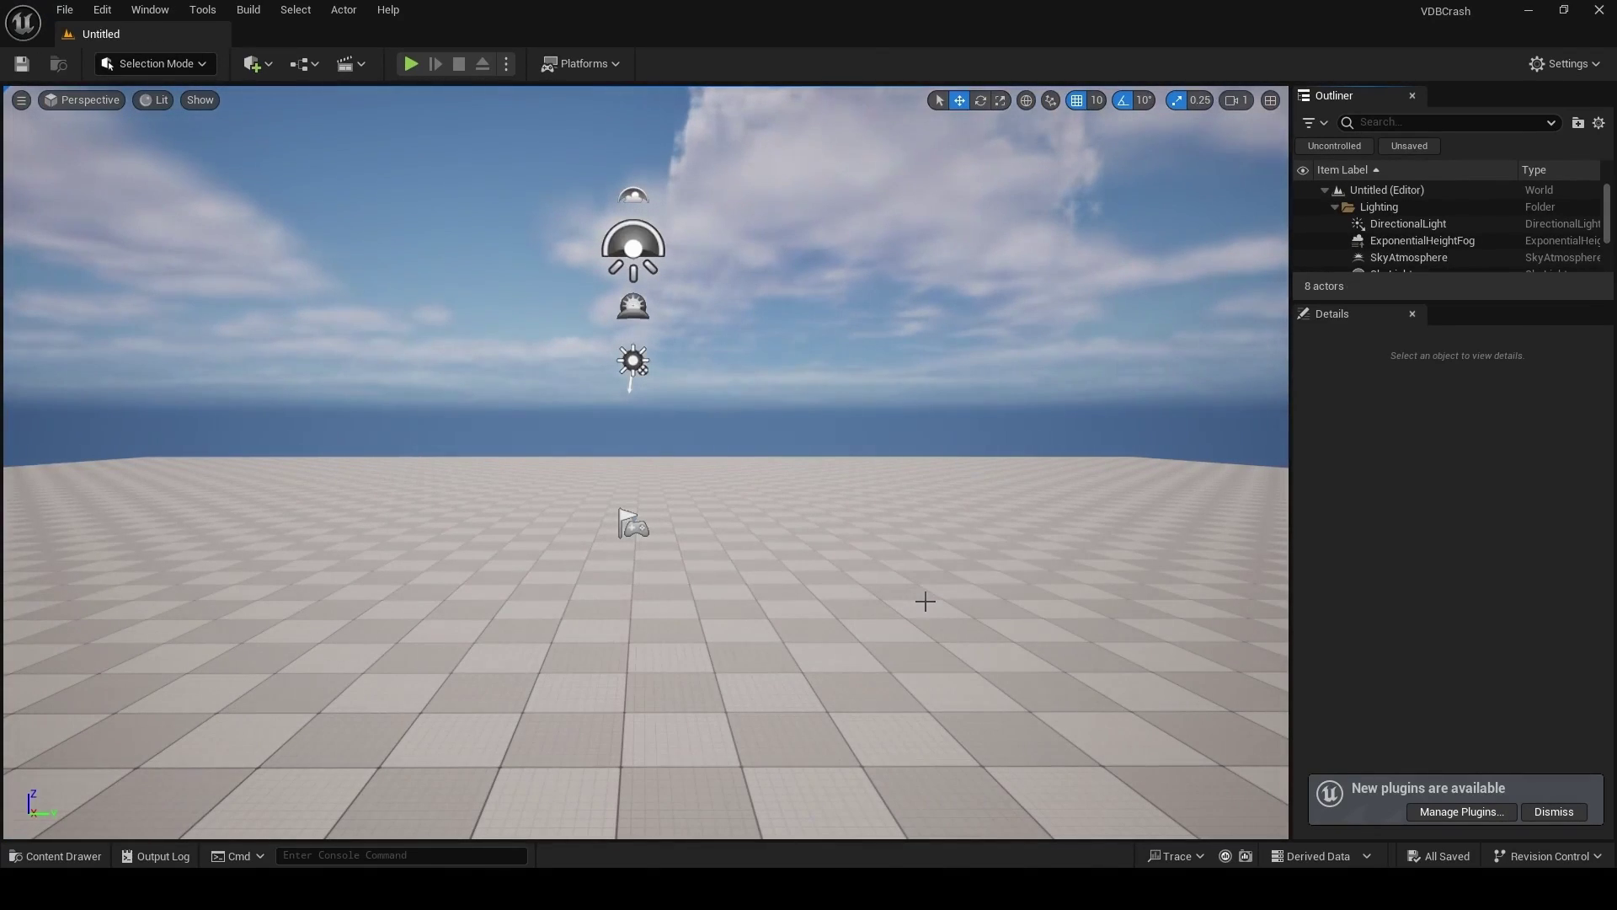
Step: Save the level as Crash in a new Maps folder and select the Floor
click(33, 73)
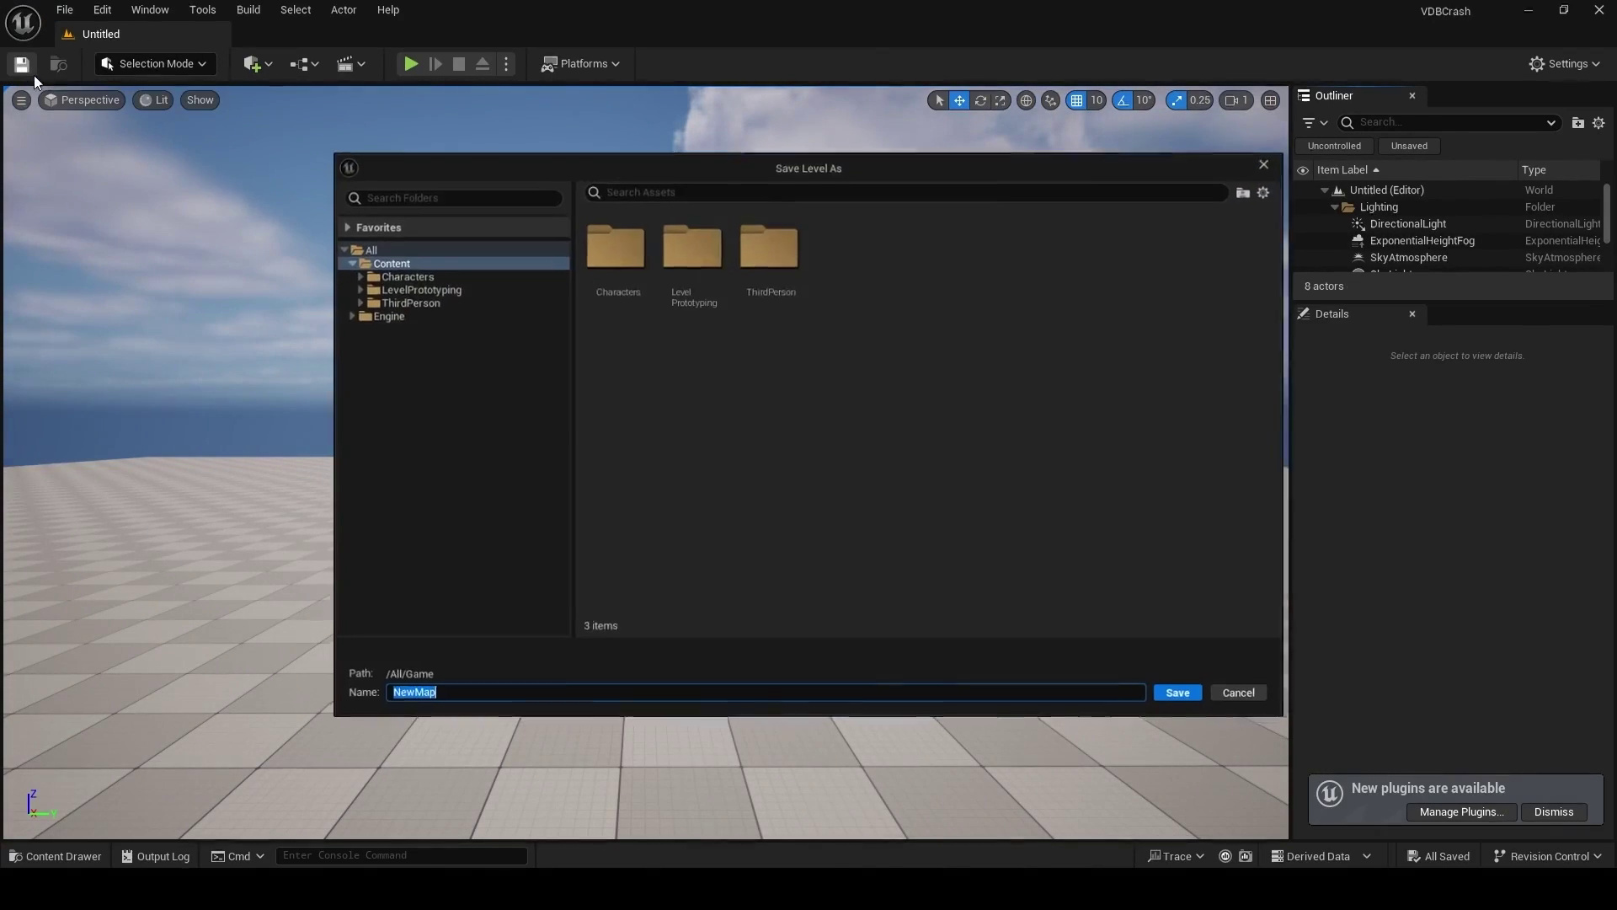
right_click(808, 395)
click(853, 427)
text(Maps)
key(Return)
double_click(752, 252)
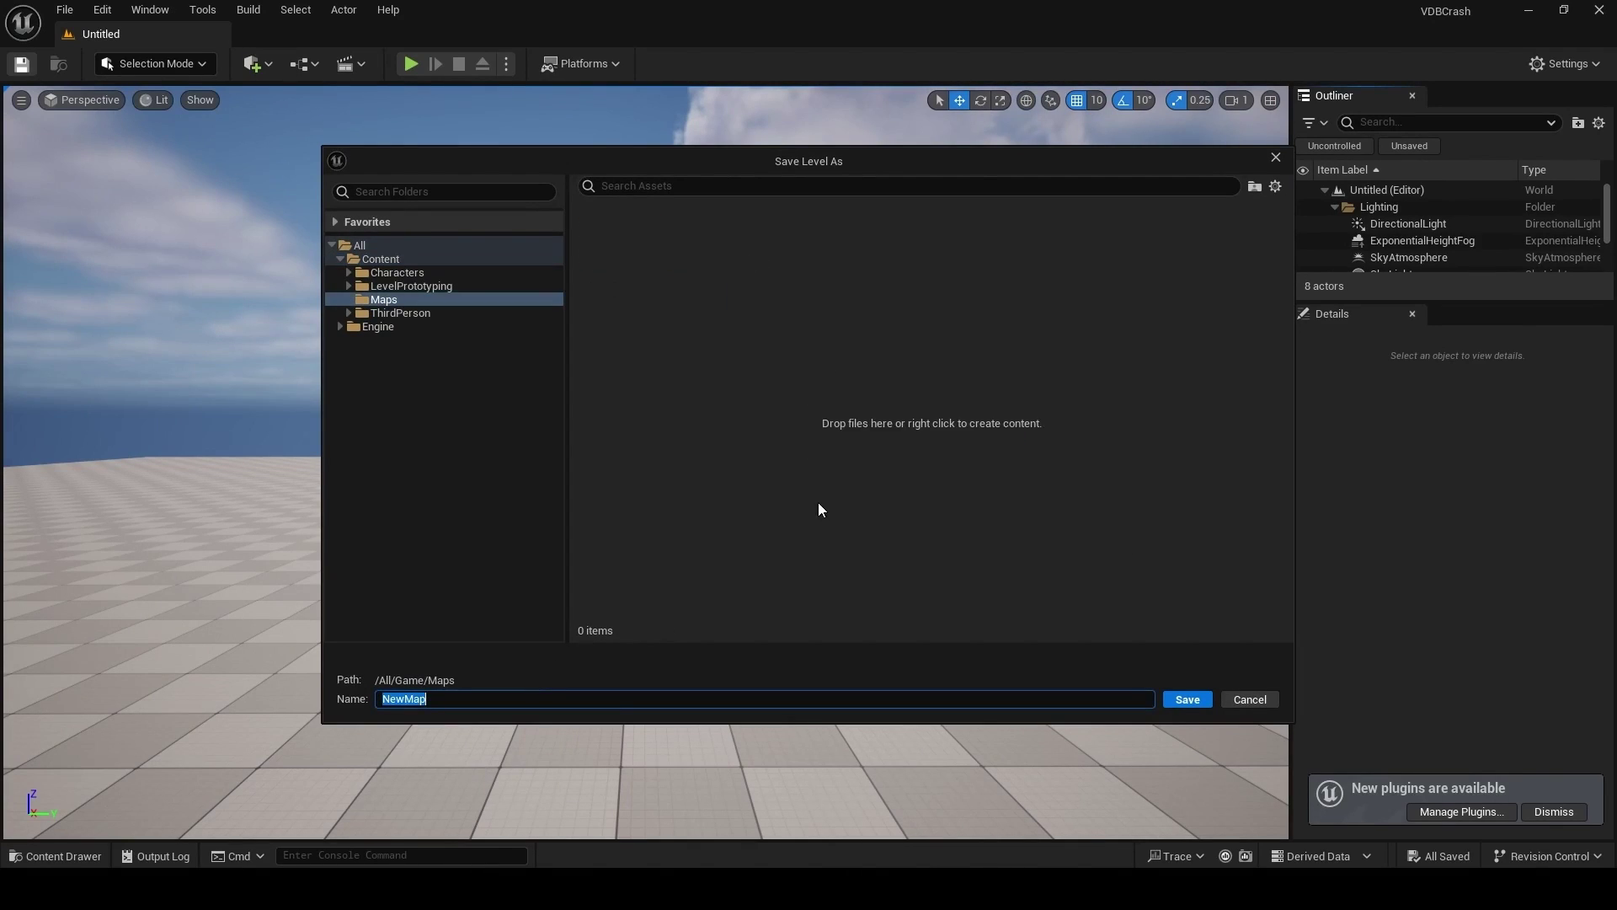
click(1200, 694)
click(730, 515)
Step: Delete the Floor and set up a Landscape-mode import from the Wizard.r16 heightmap
key(Delete)
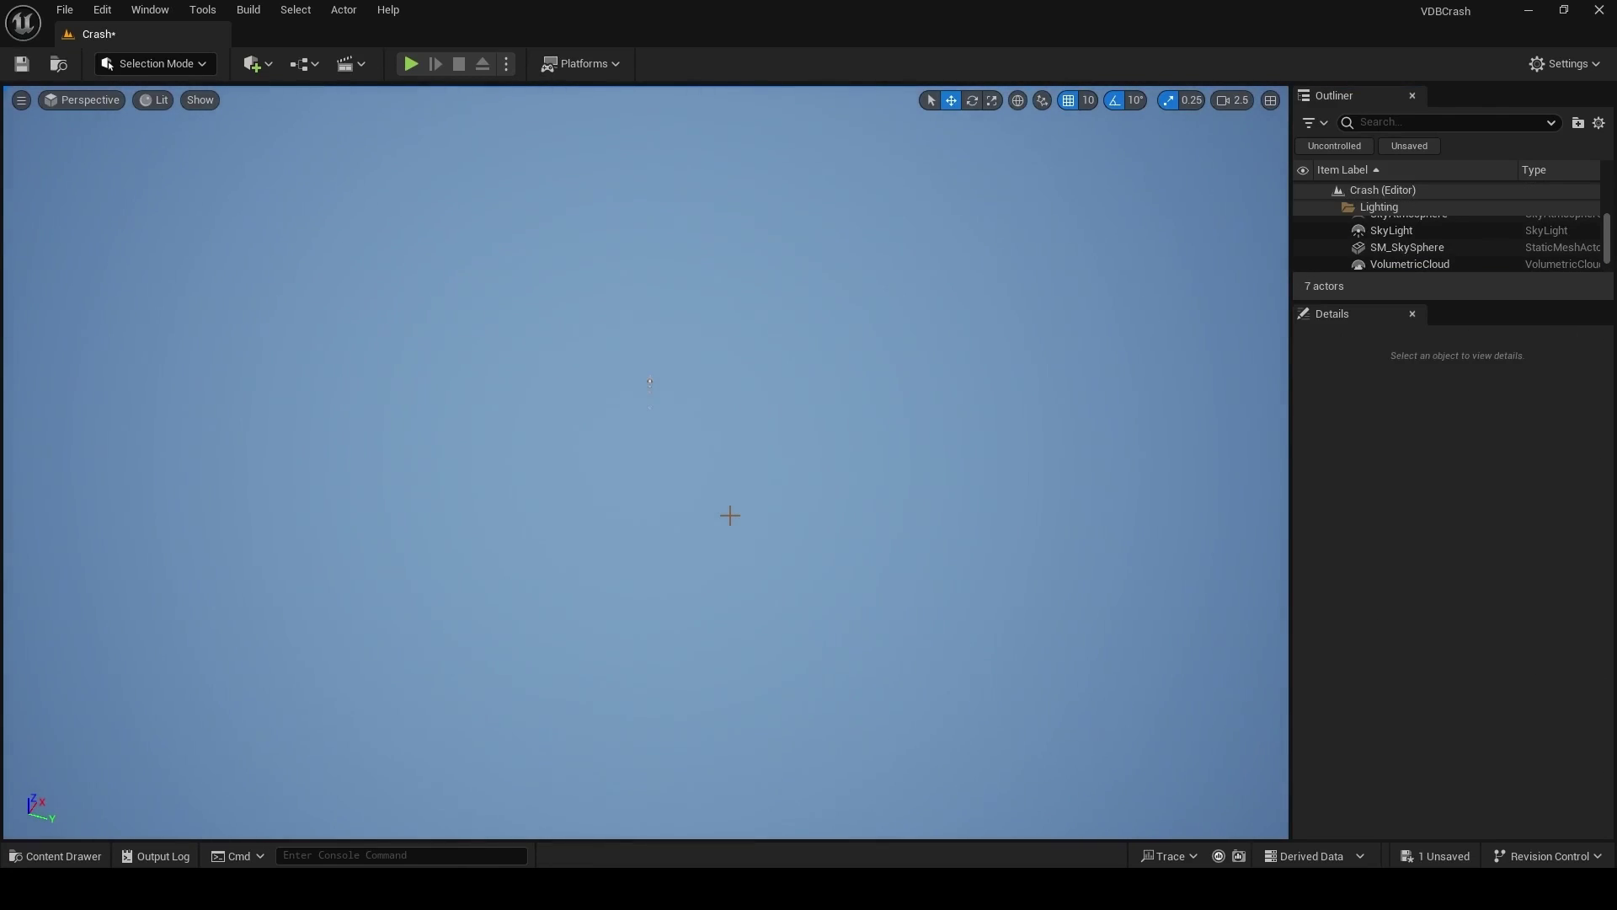
click(108, 65)
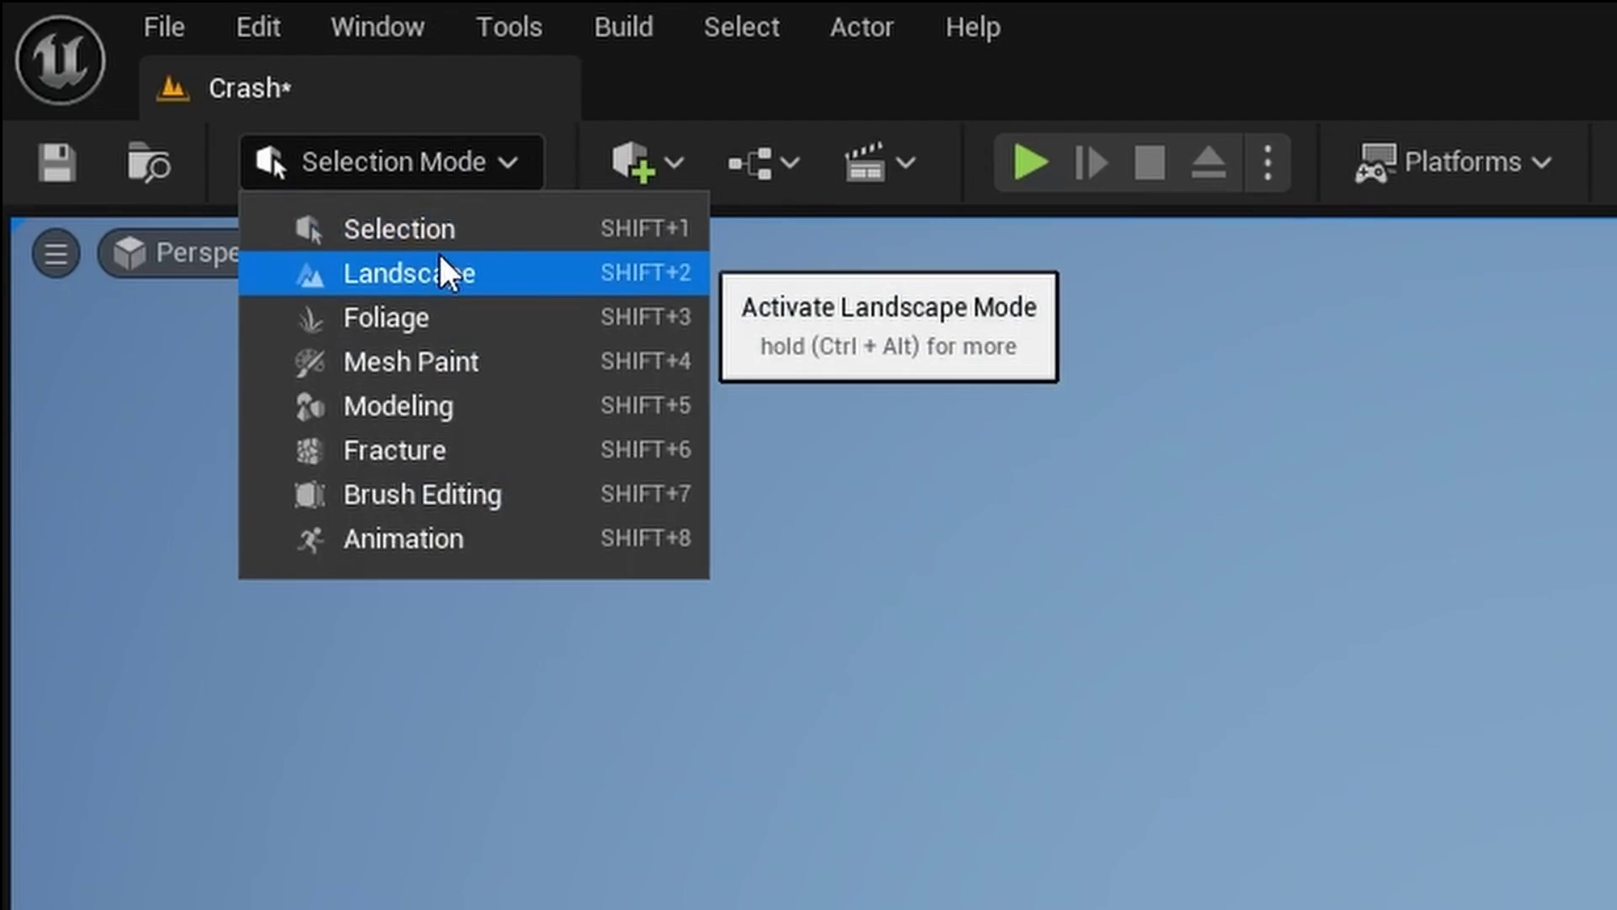
click(175, 105)
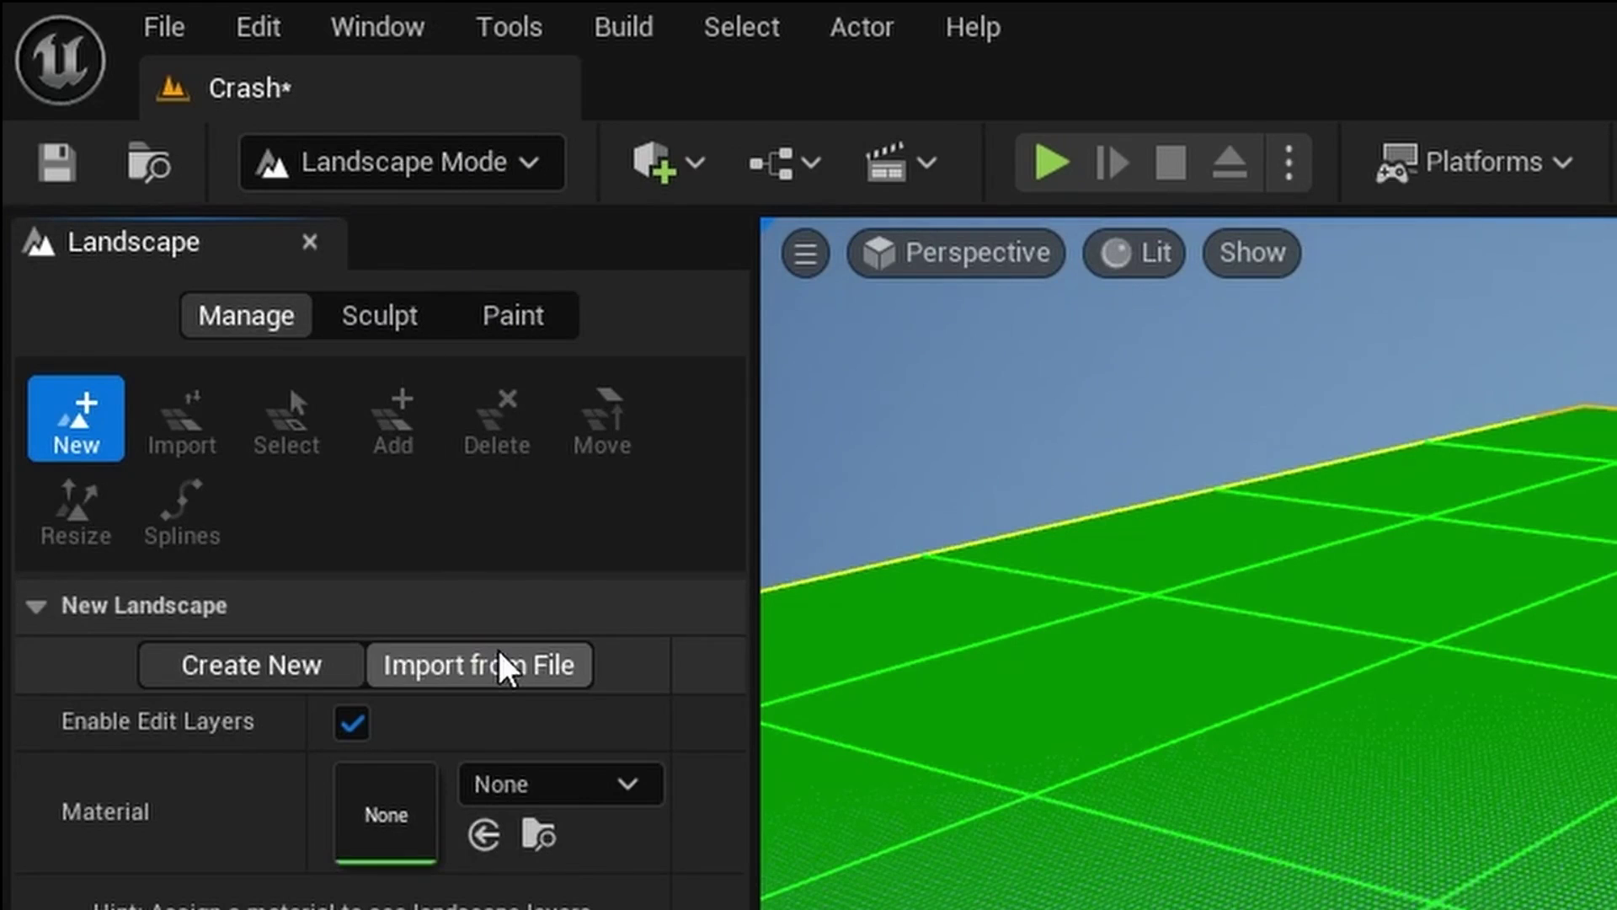
click(502, 665)
click(623, 782)
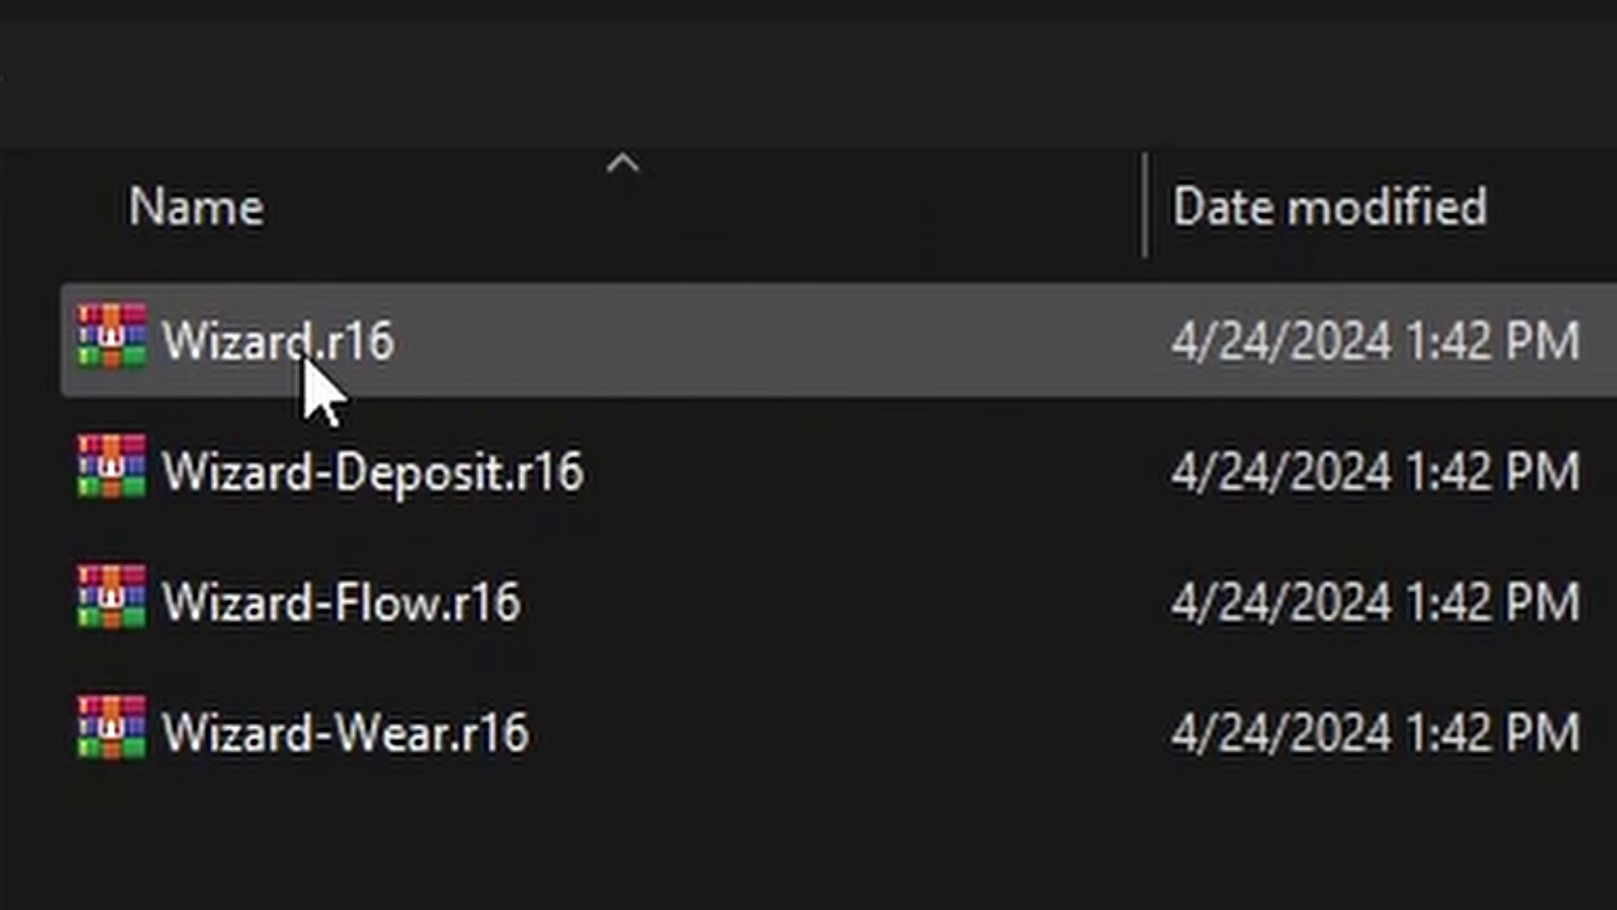
click(305, 361)
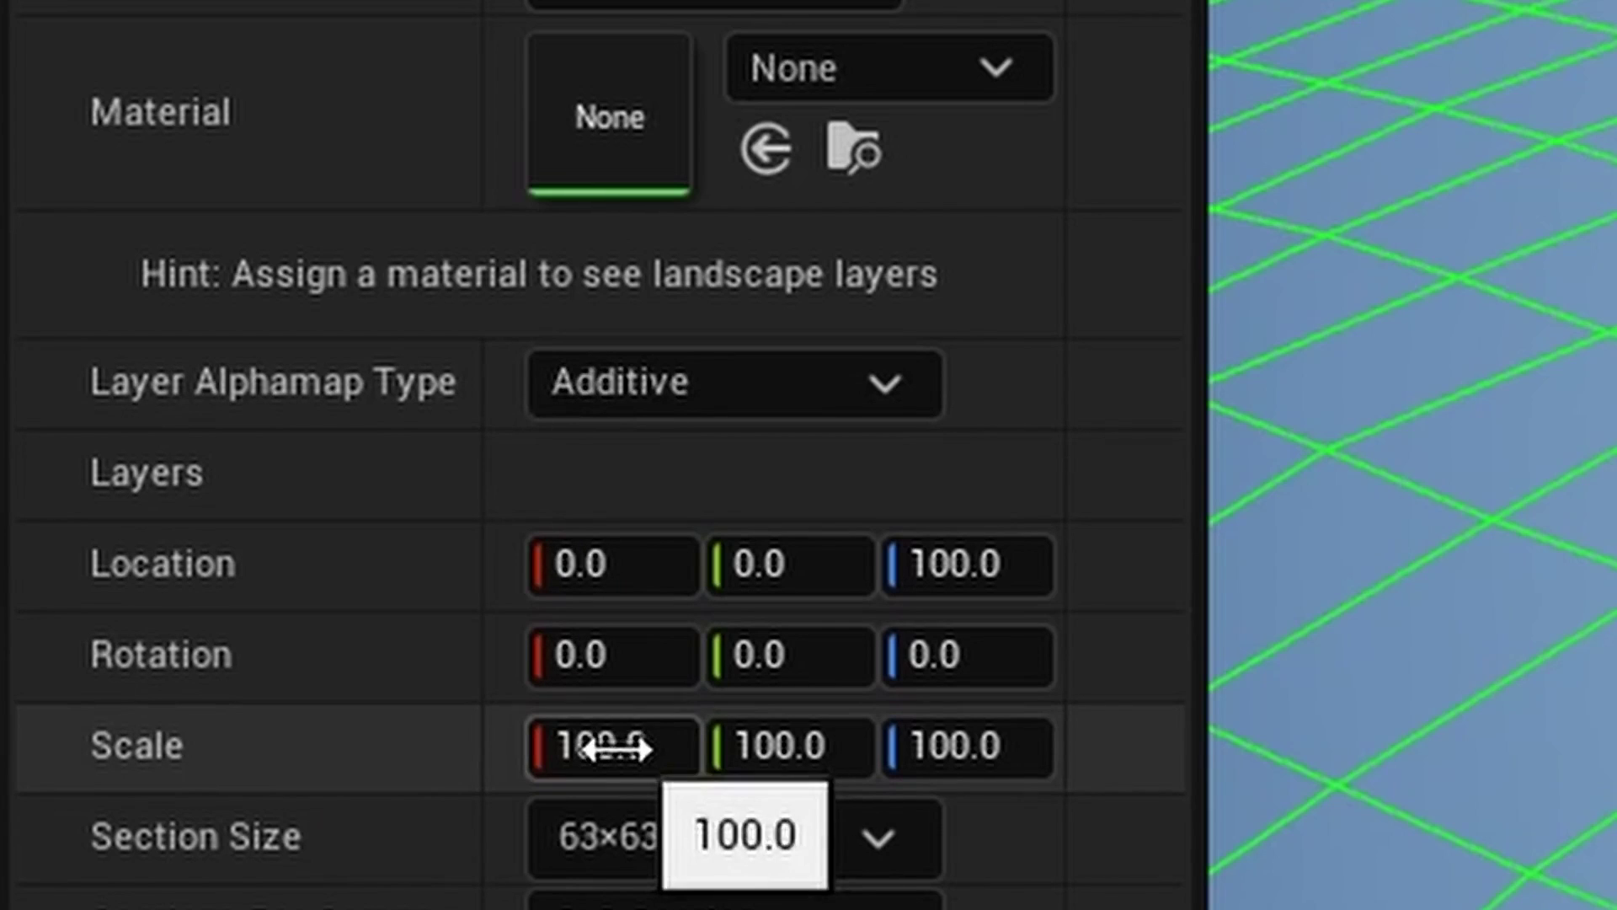
Step: Set landscape scale to 100*1250/2017 for X and Y and 100*650/512 for Z
click(152, 527)
text(100*)
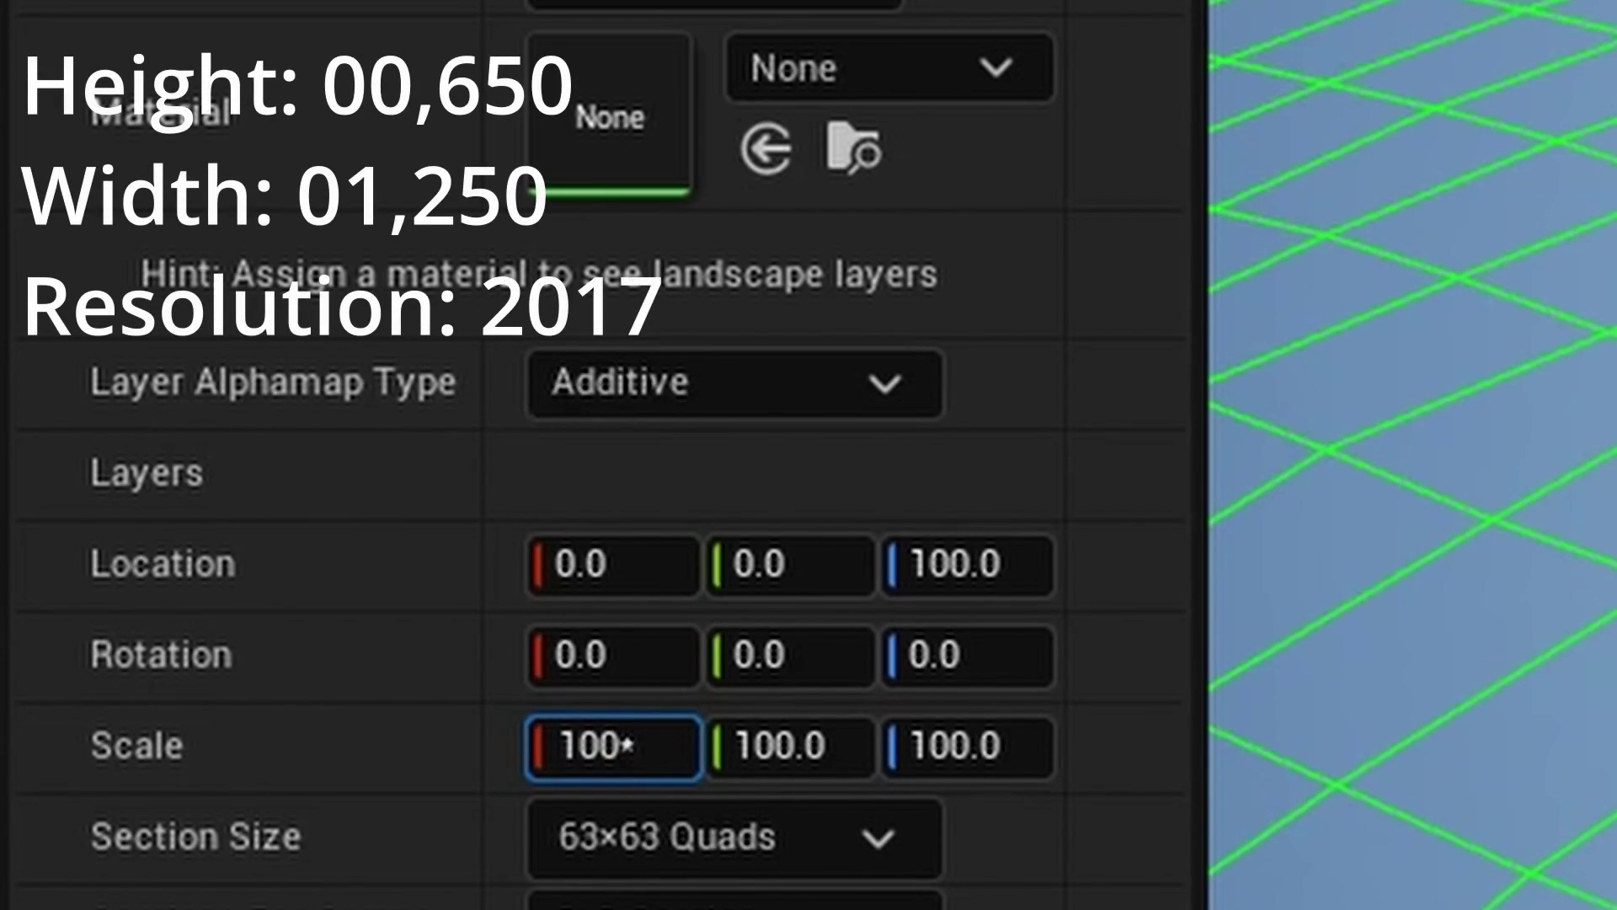
text(1250)
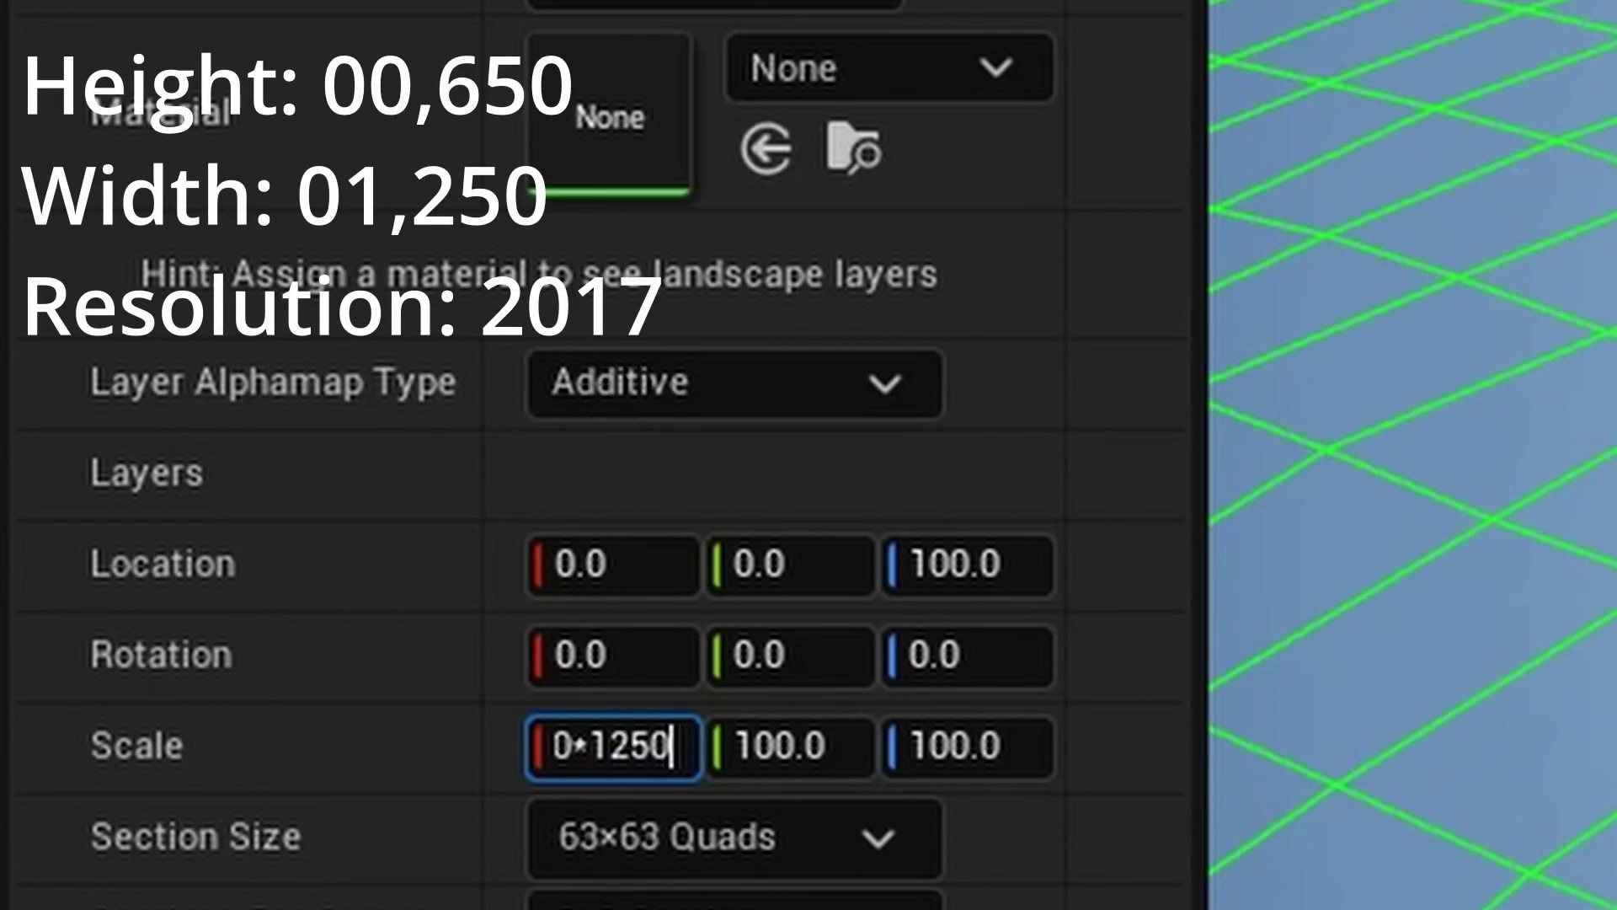
text(/)
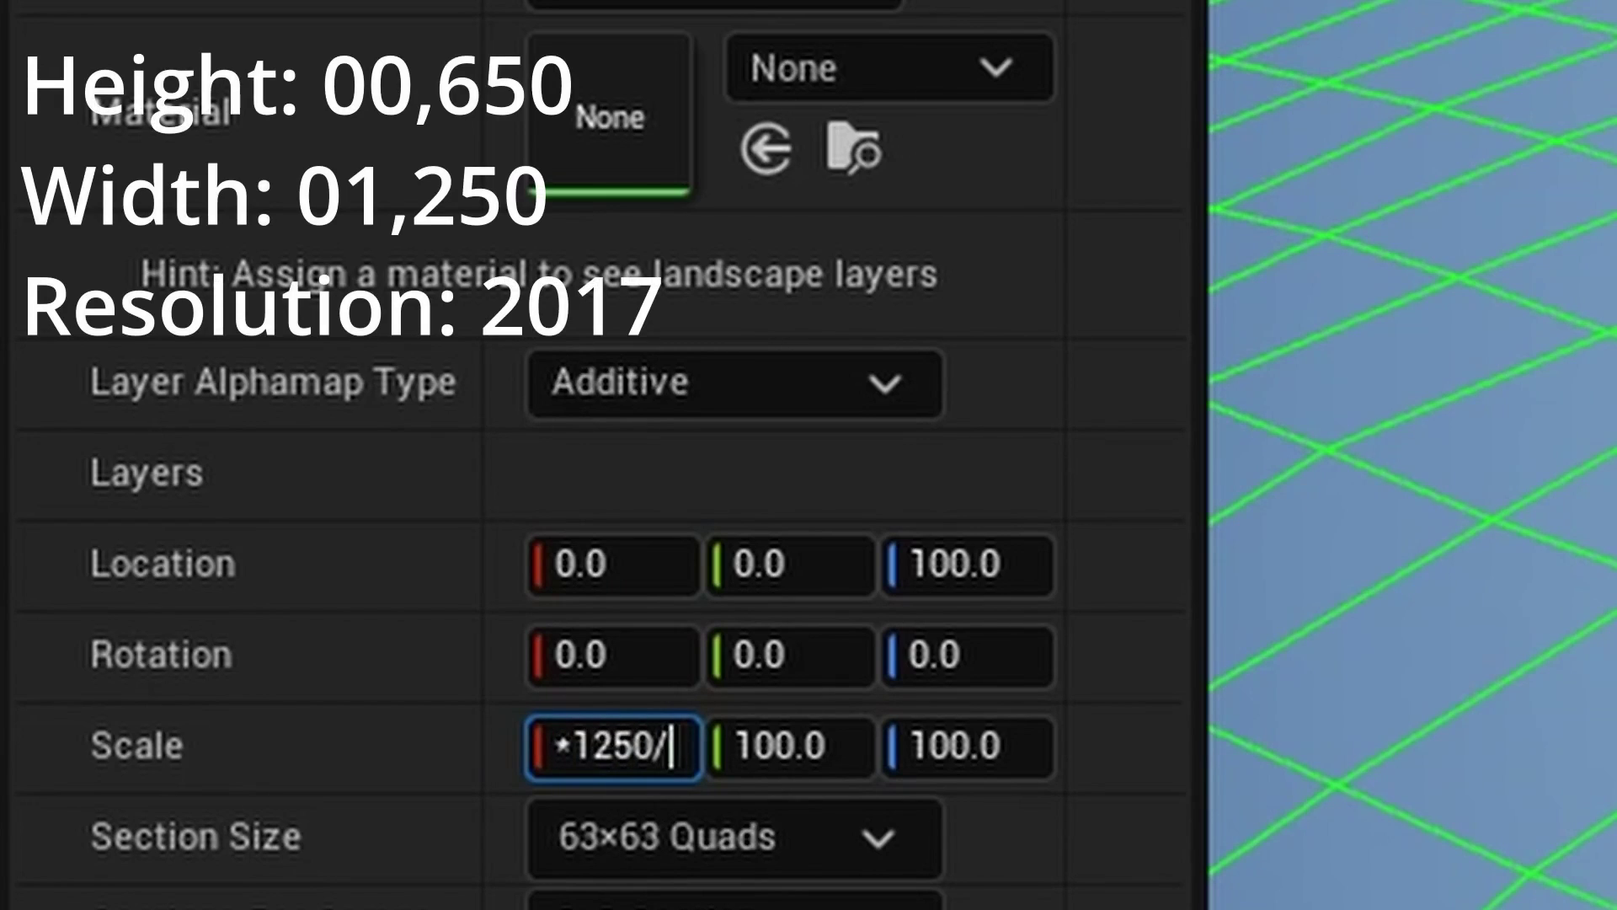
text(2017)
key(Tab)
key(Tab)
text(100*650)
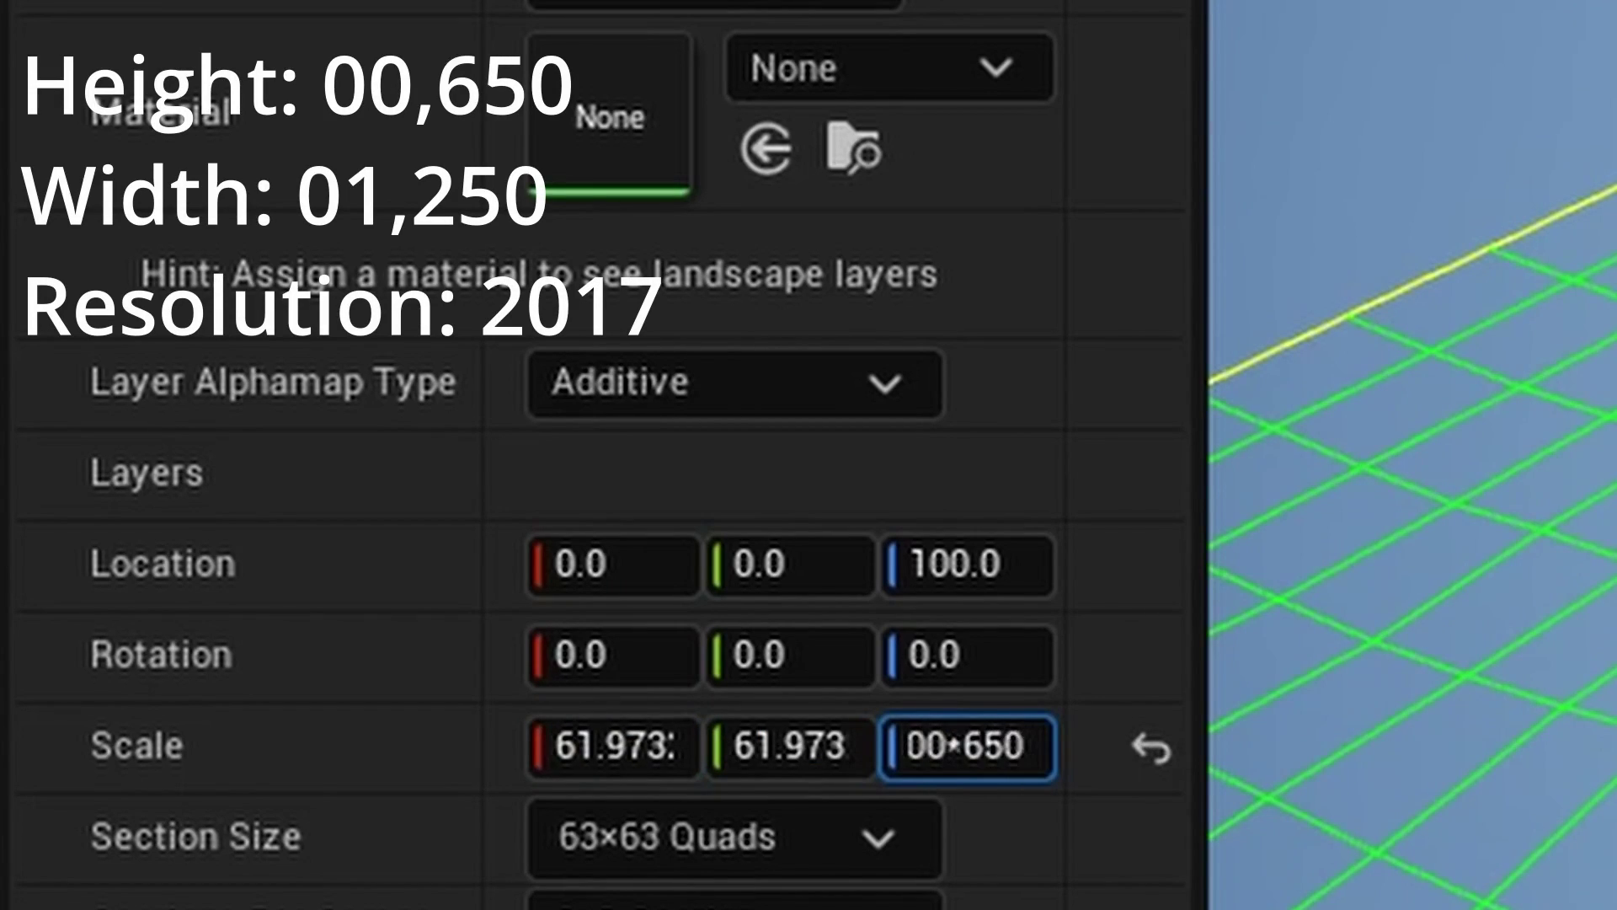
text(/512)
key(Return)
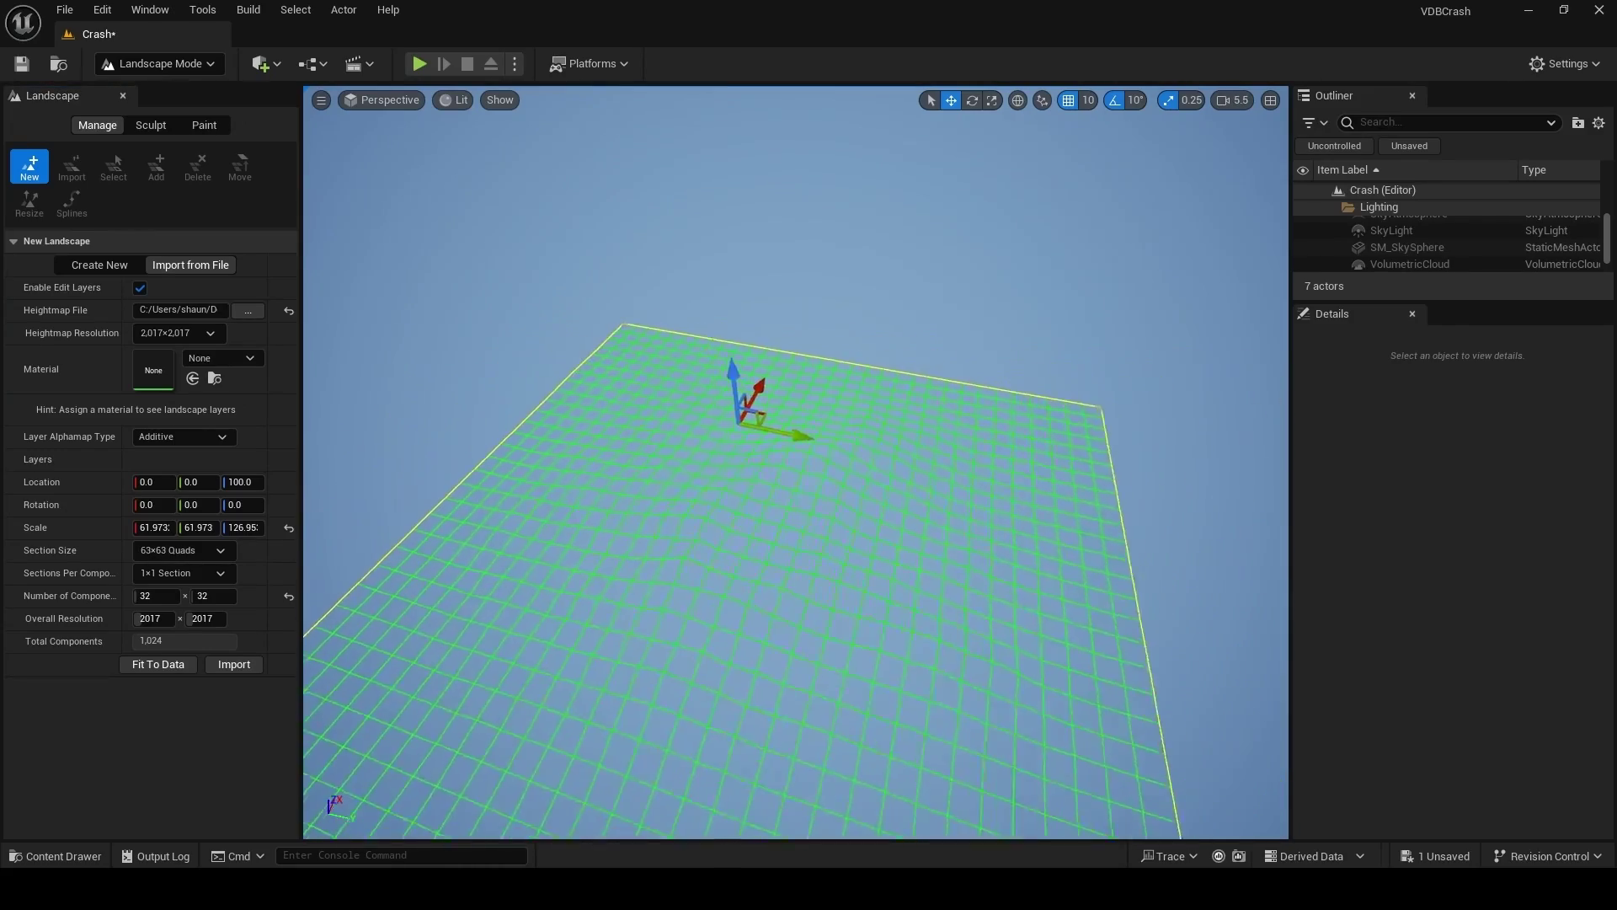
Step: In the enlarged side view, drag the landscape preview high above the origin
scroll(970, 331, down, 5)
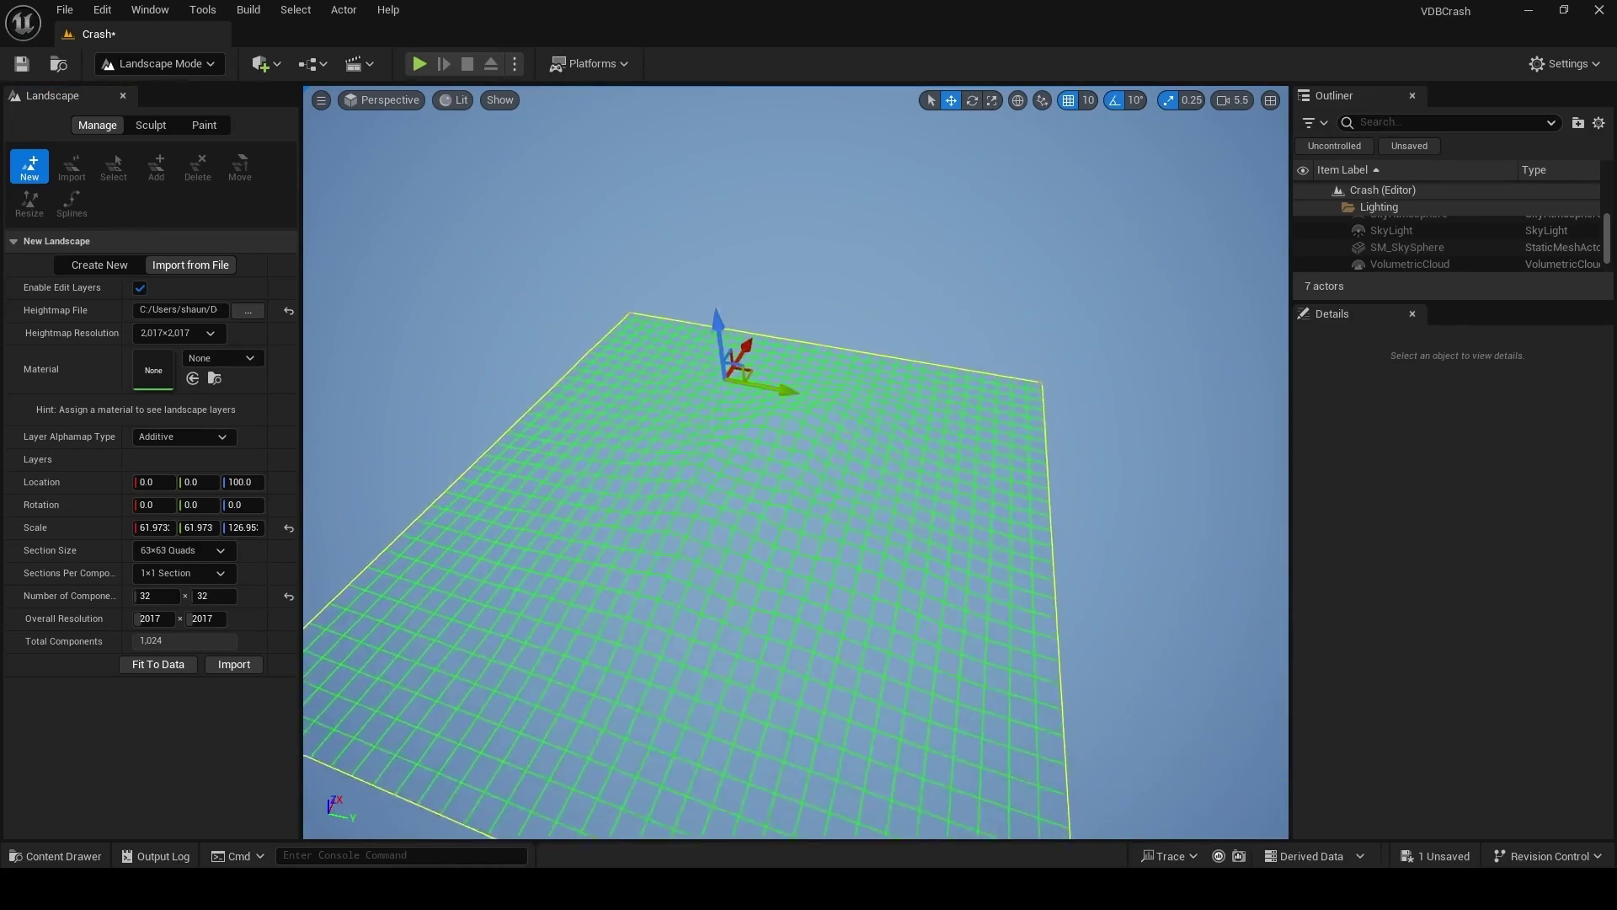
click(1271, 100)
click(775, 100)
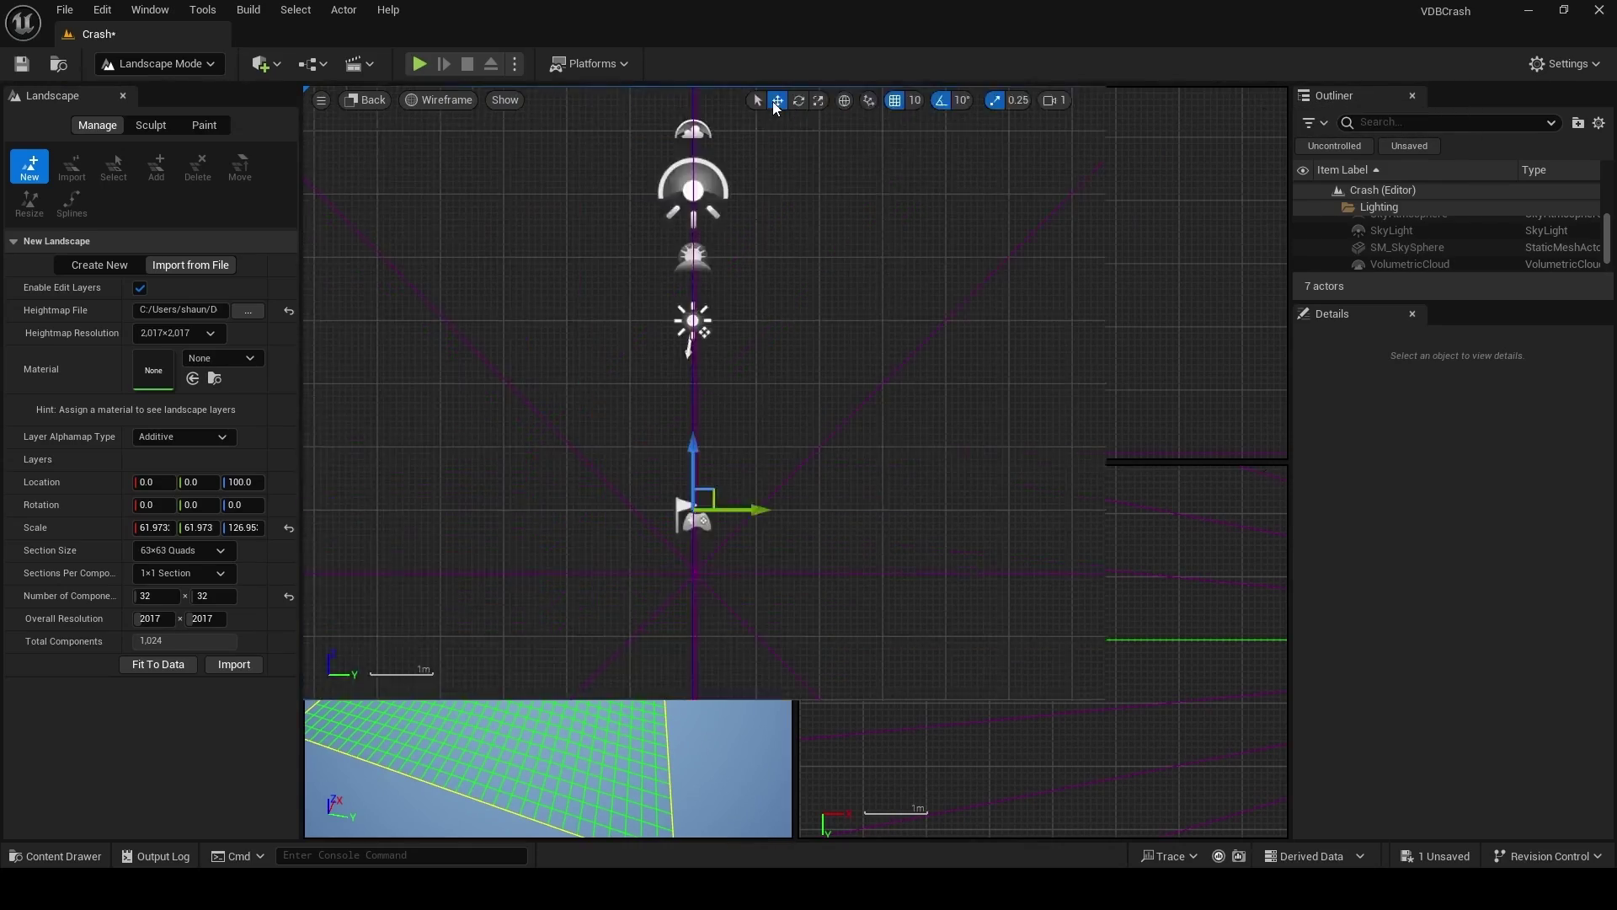
scroll(803, 449, down, 10)
scroll(804, 449, down, 3)
scroll(805, 447, up, 2)
drag(805, 442, 818, 206)
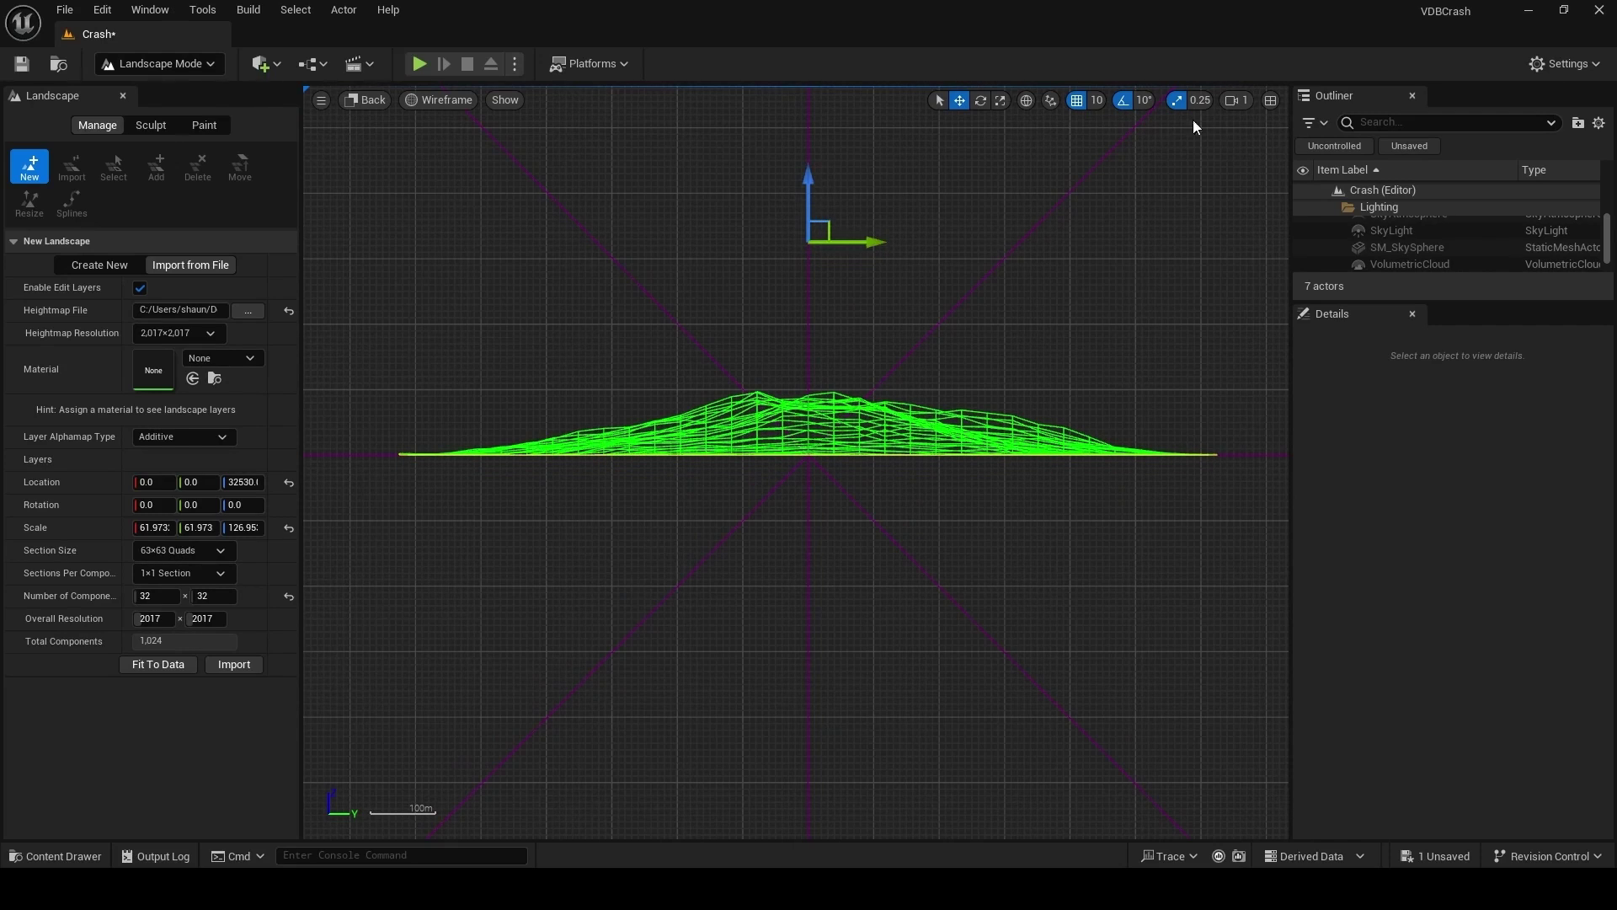
Step: Return to the Perspective view, import the landscape, and fly over the crater terrain
click(1269, 101)
click(779, 480)
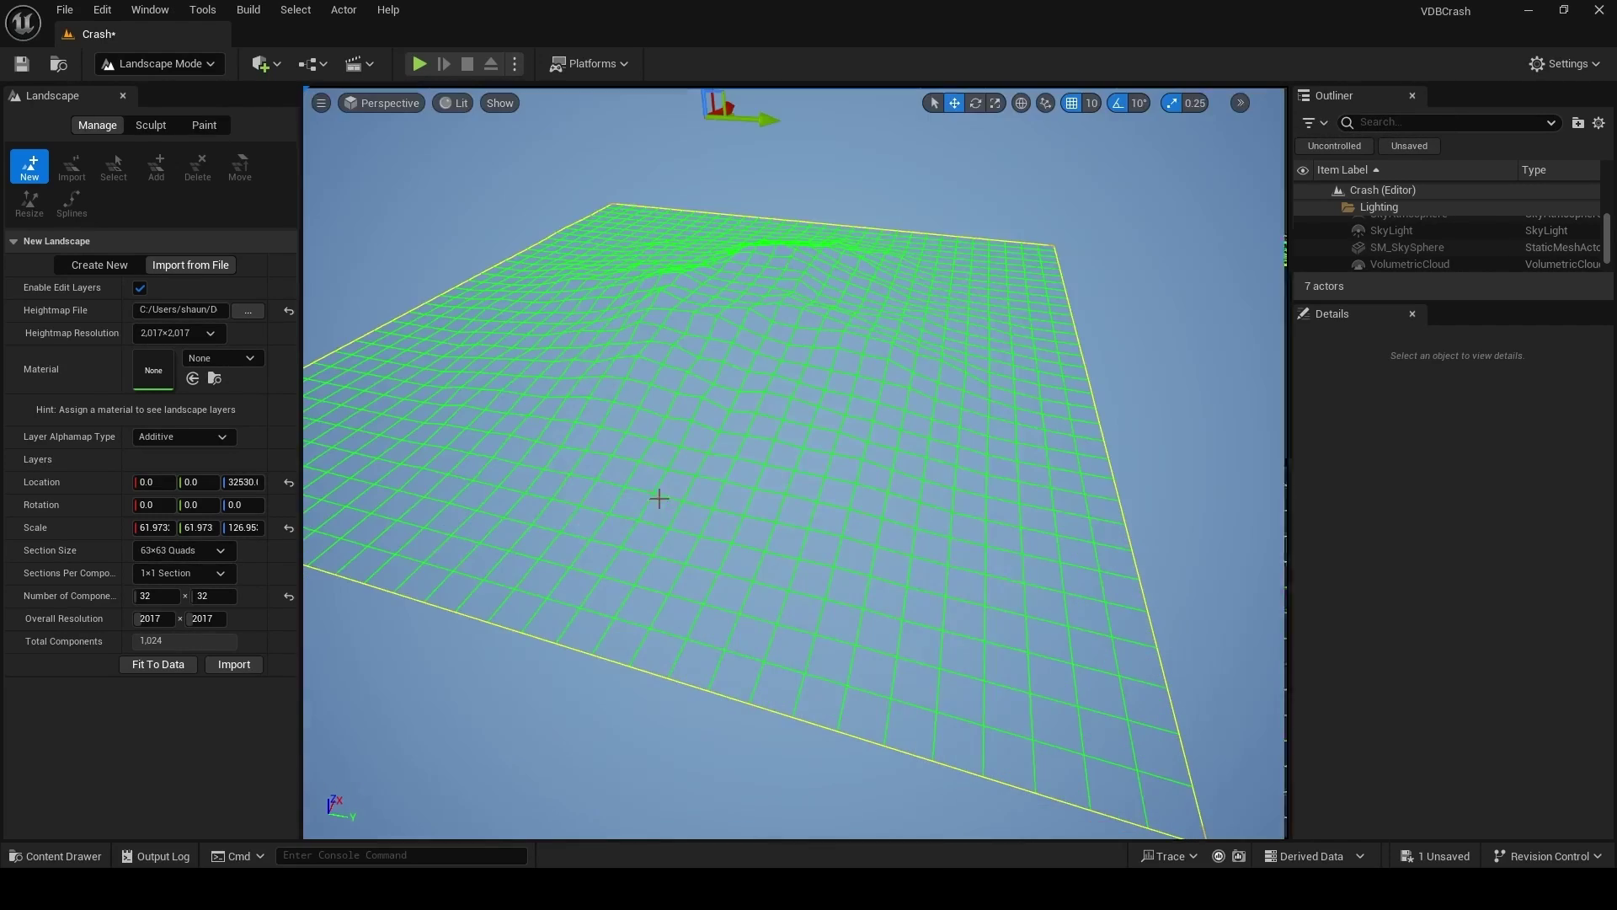
click(255, 665)
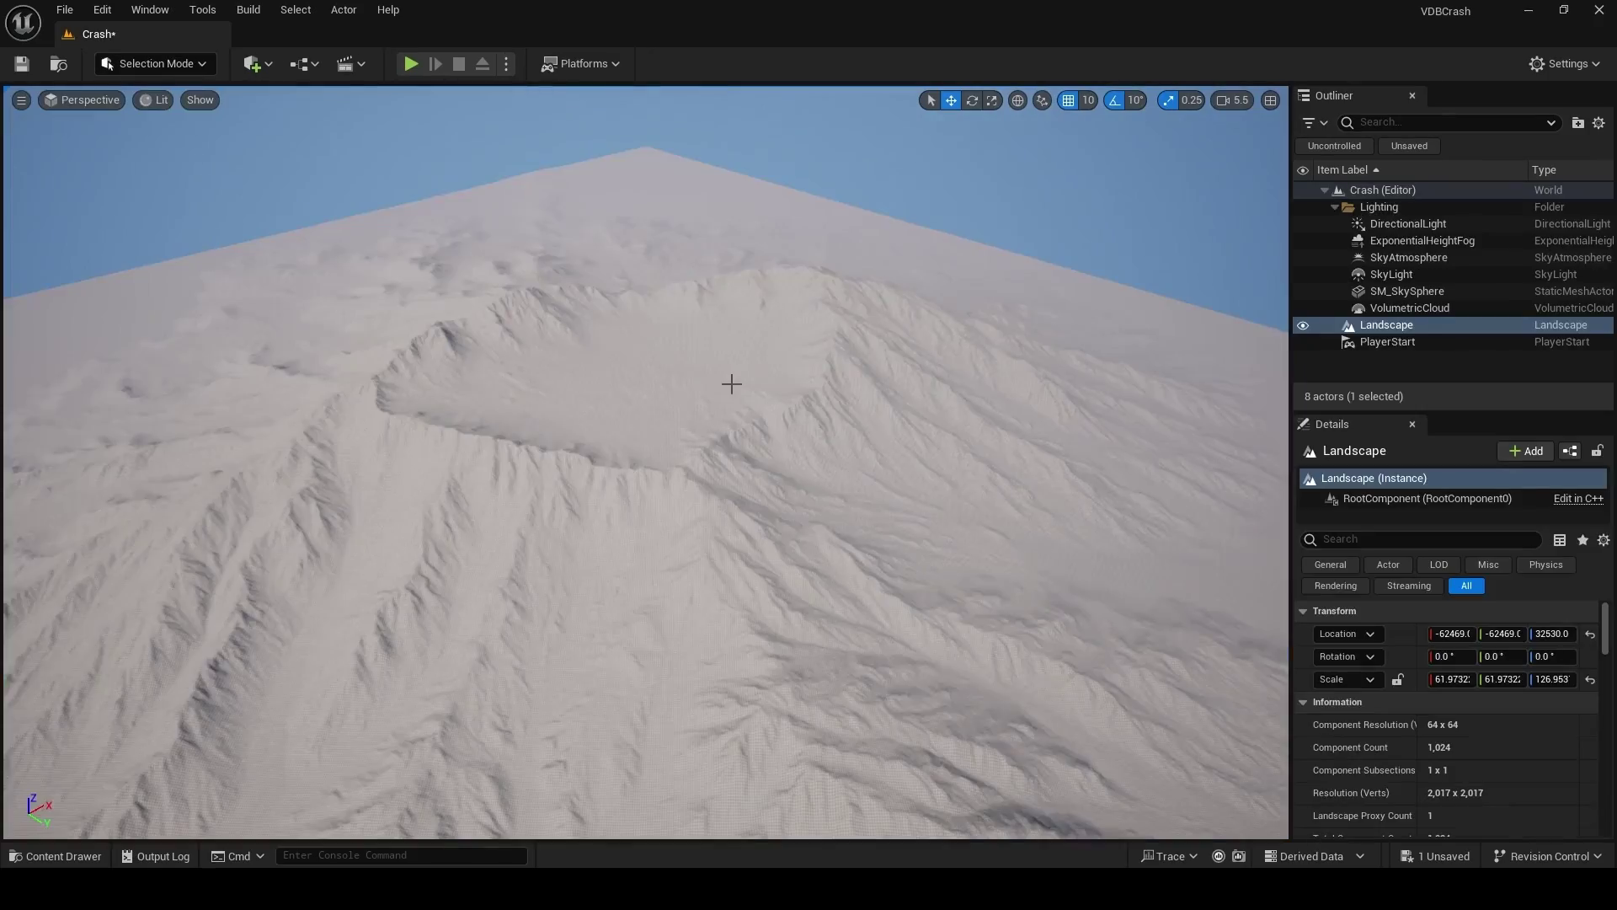
right_drag(729, 379, 730, 379)
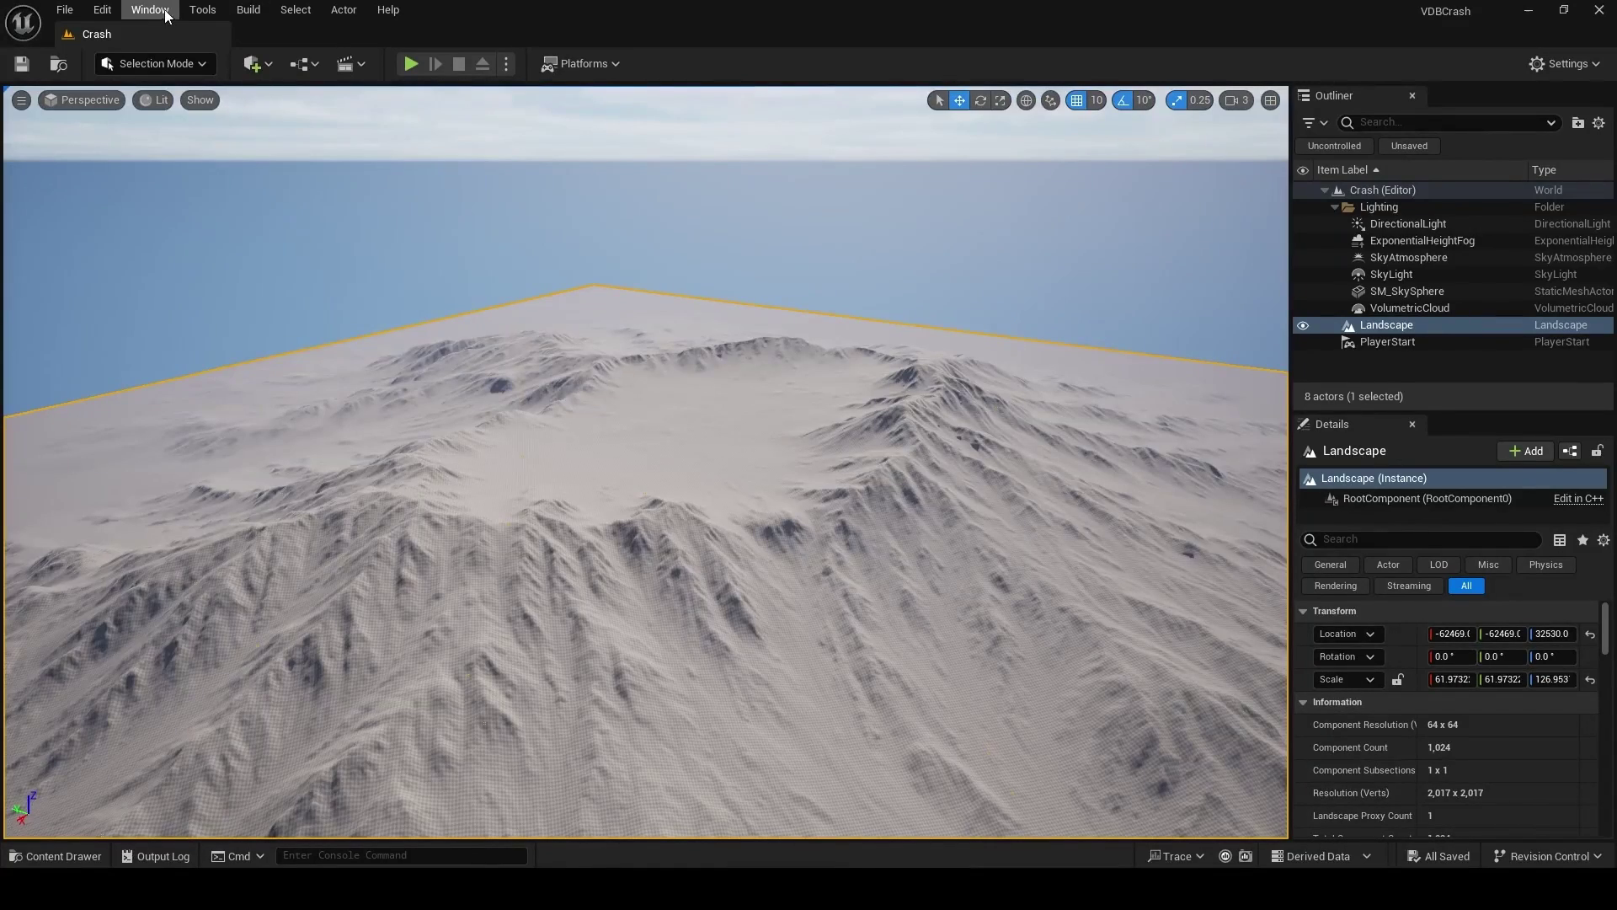
Step: Open Quixel Bridge and browse Environment > Natural to the Canyons of Utah collection
click(150, 10)
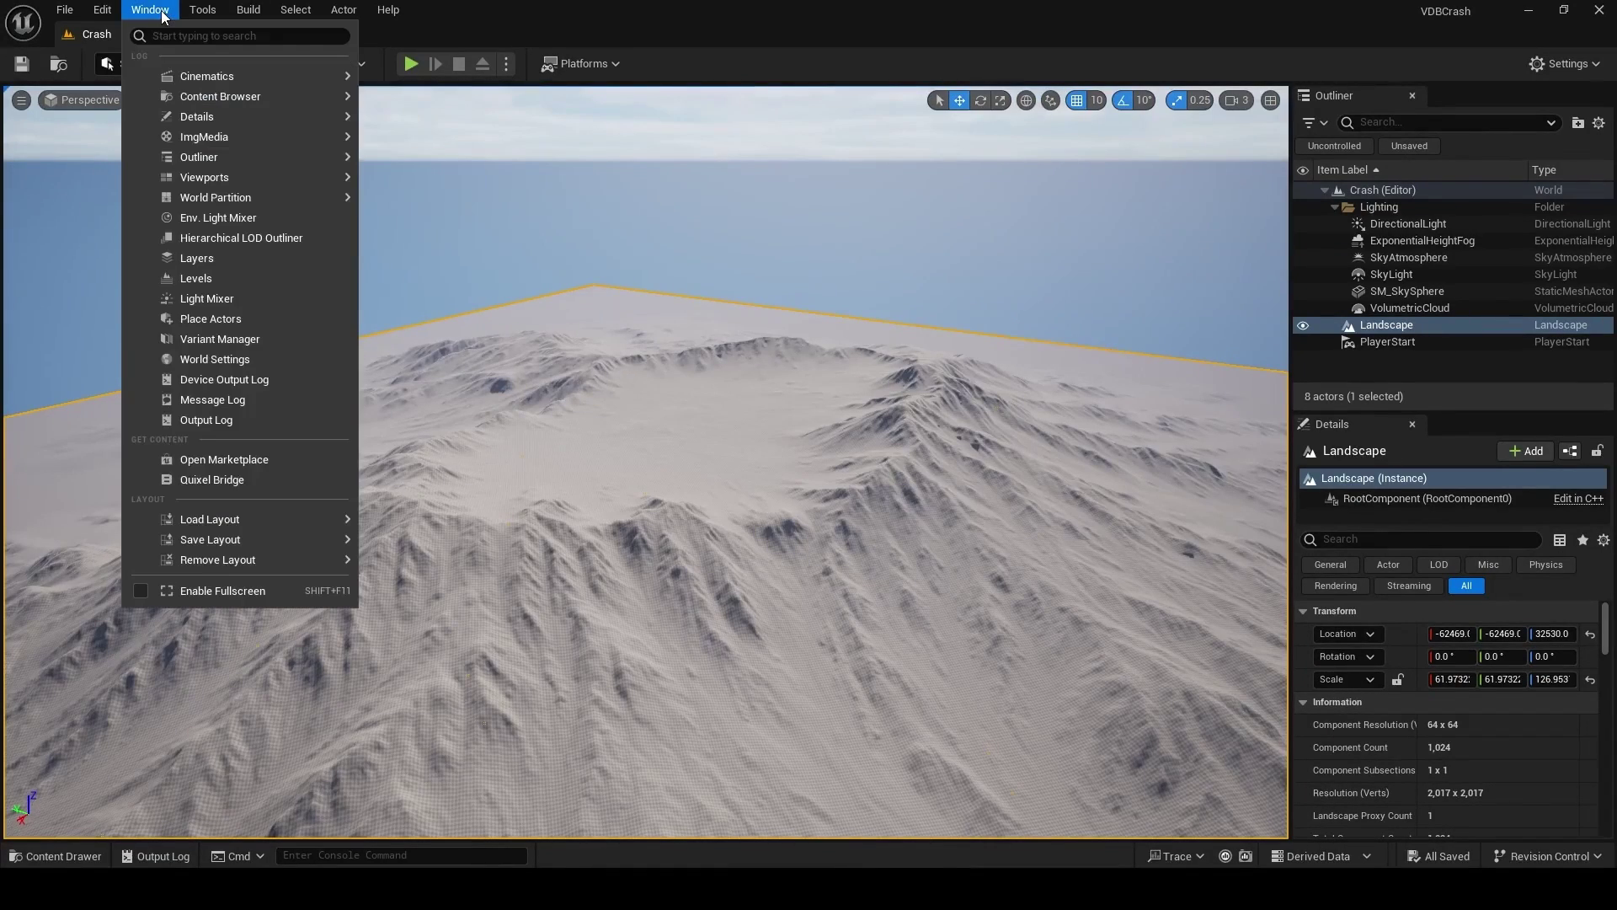
click(252, 480)
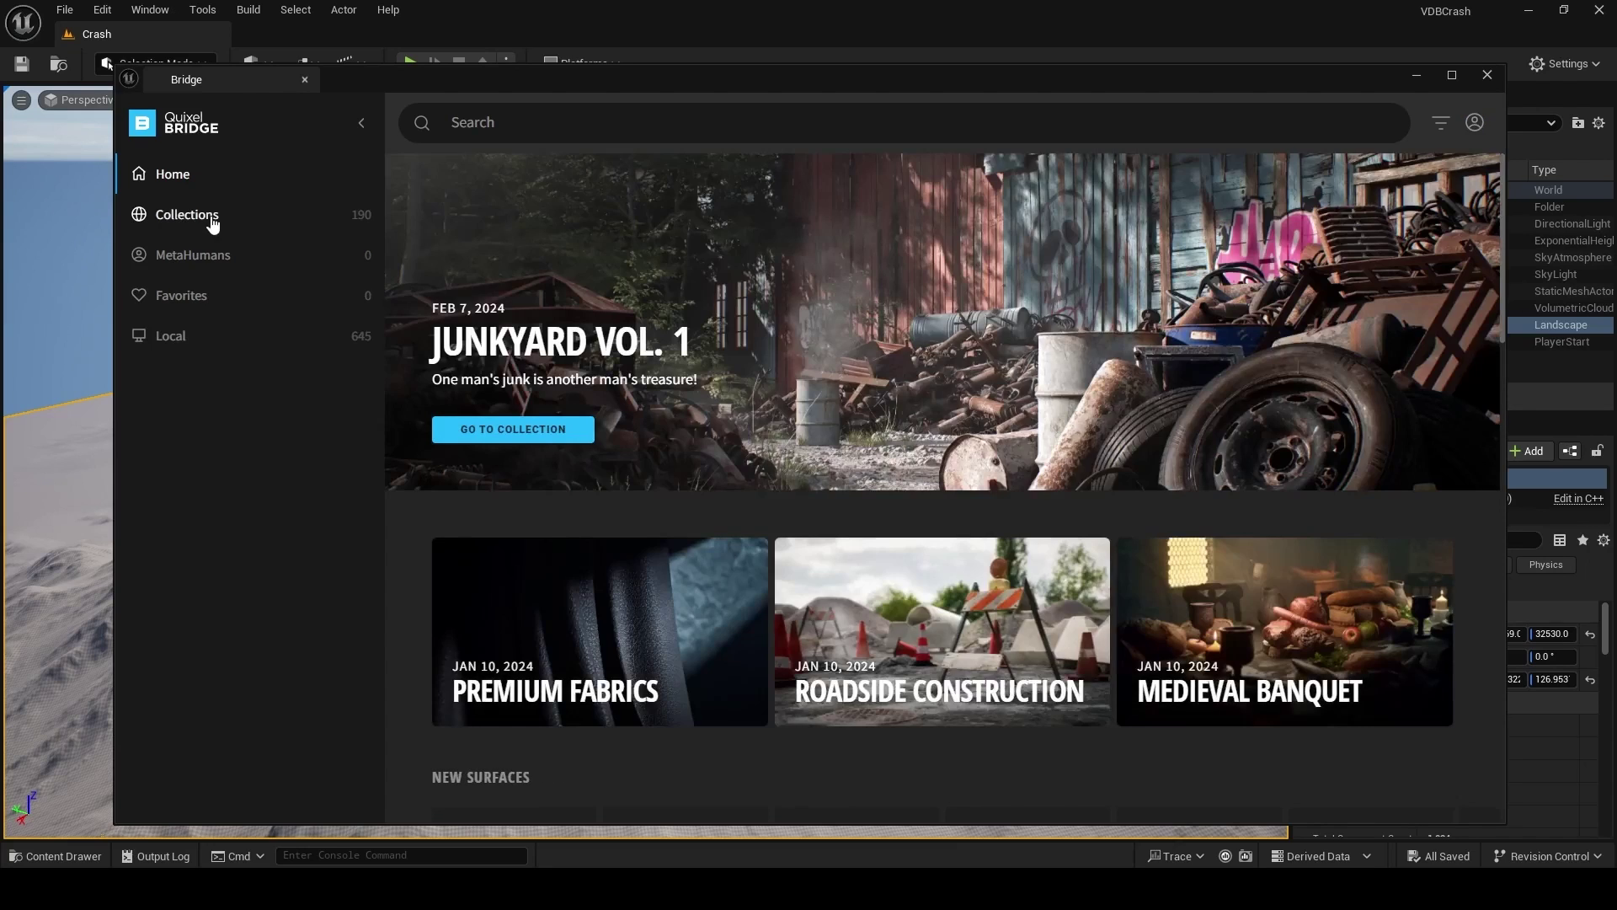
click(209, 216)
click(187, 269)
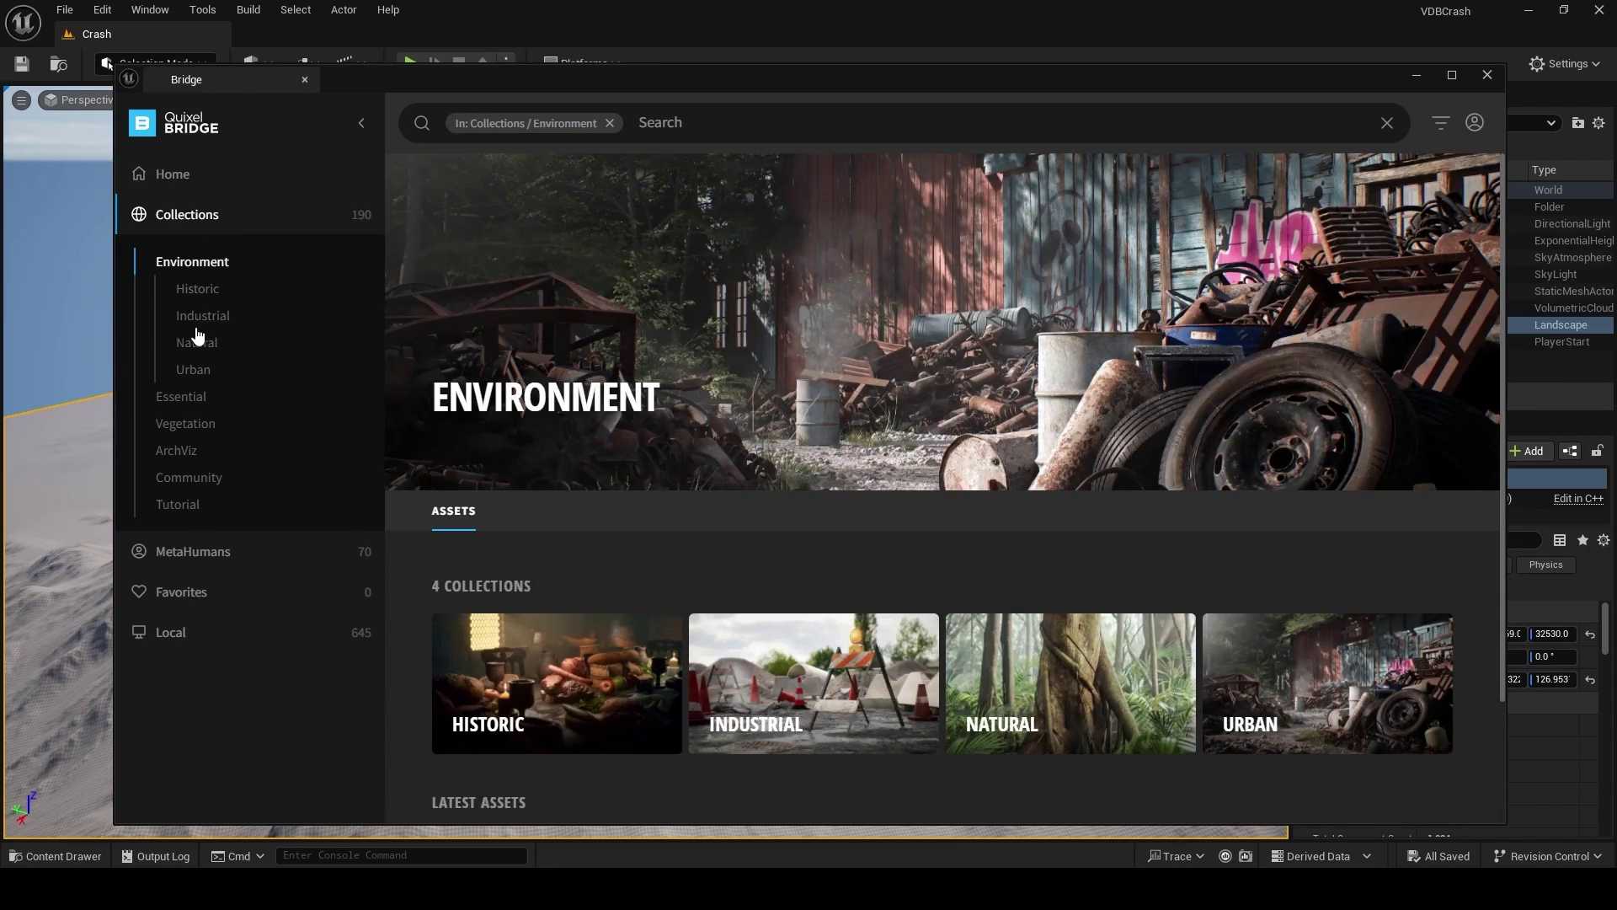
click(193, 353)
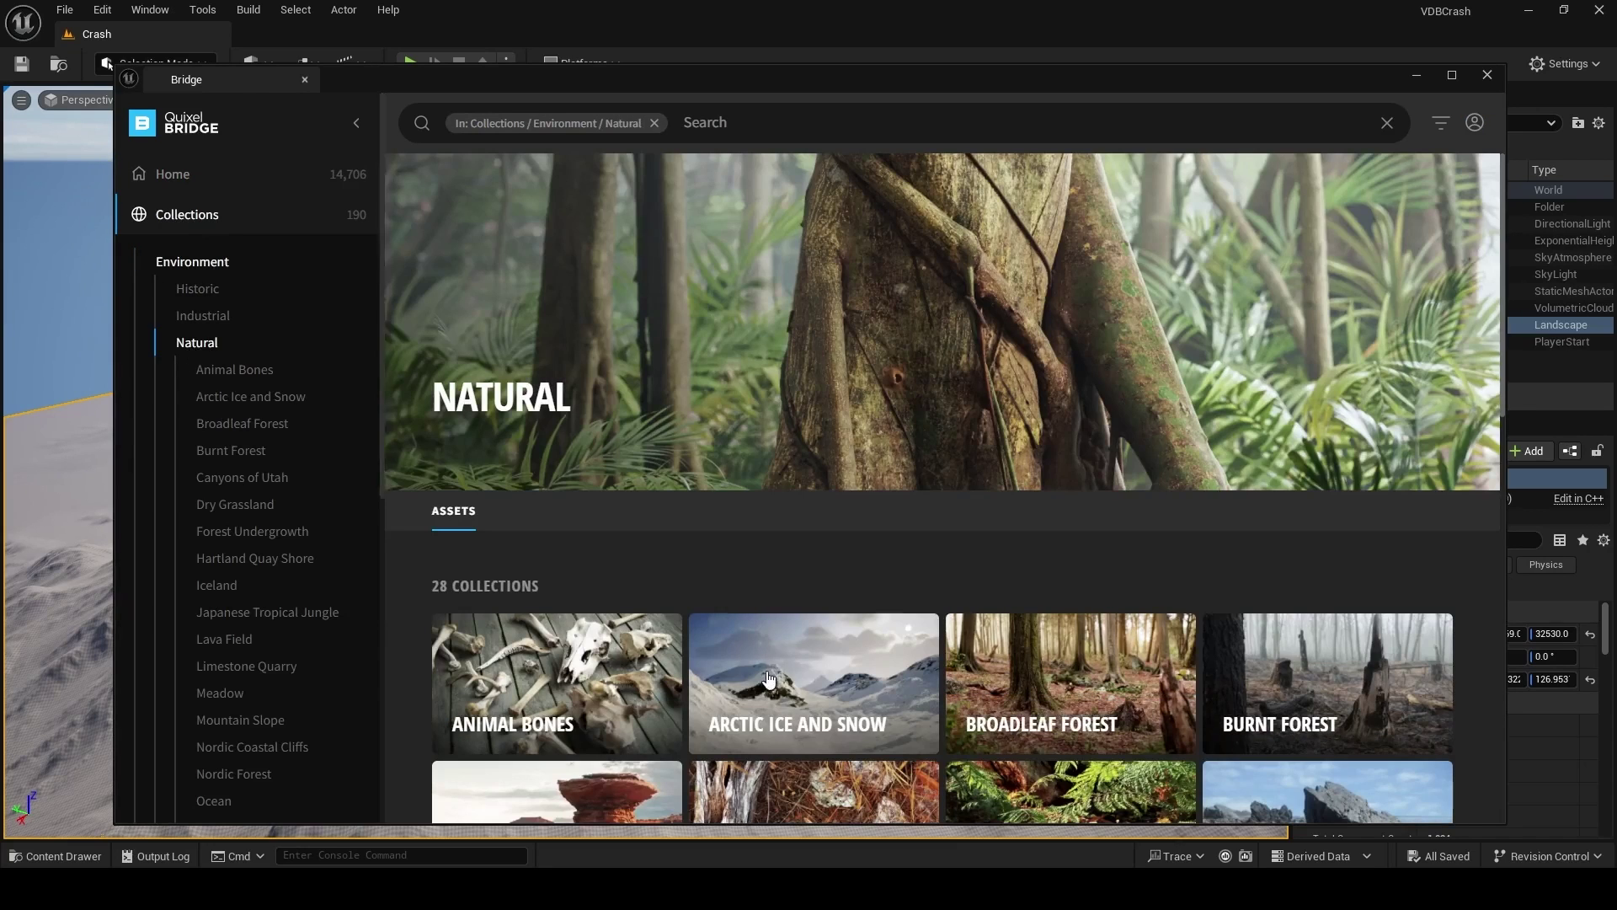
scroll(616, 620, down, 2)
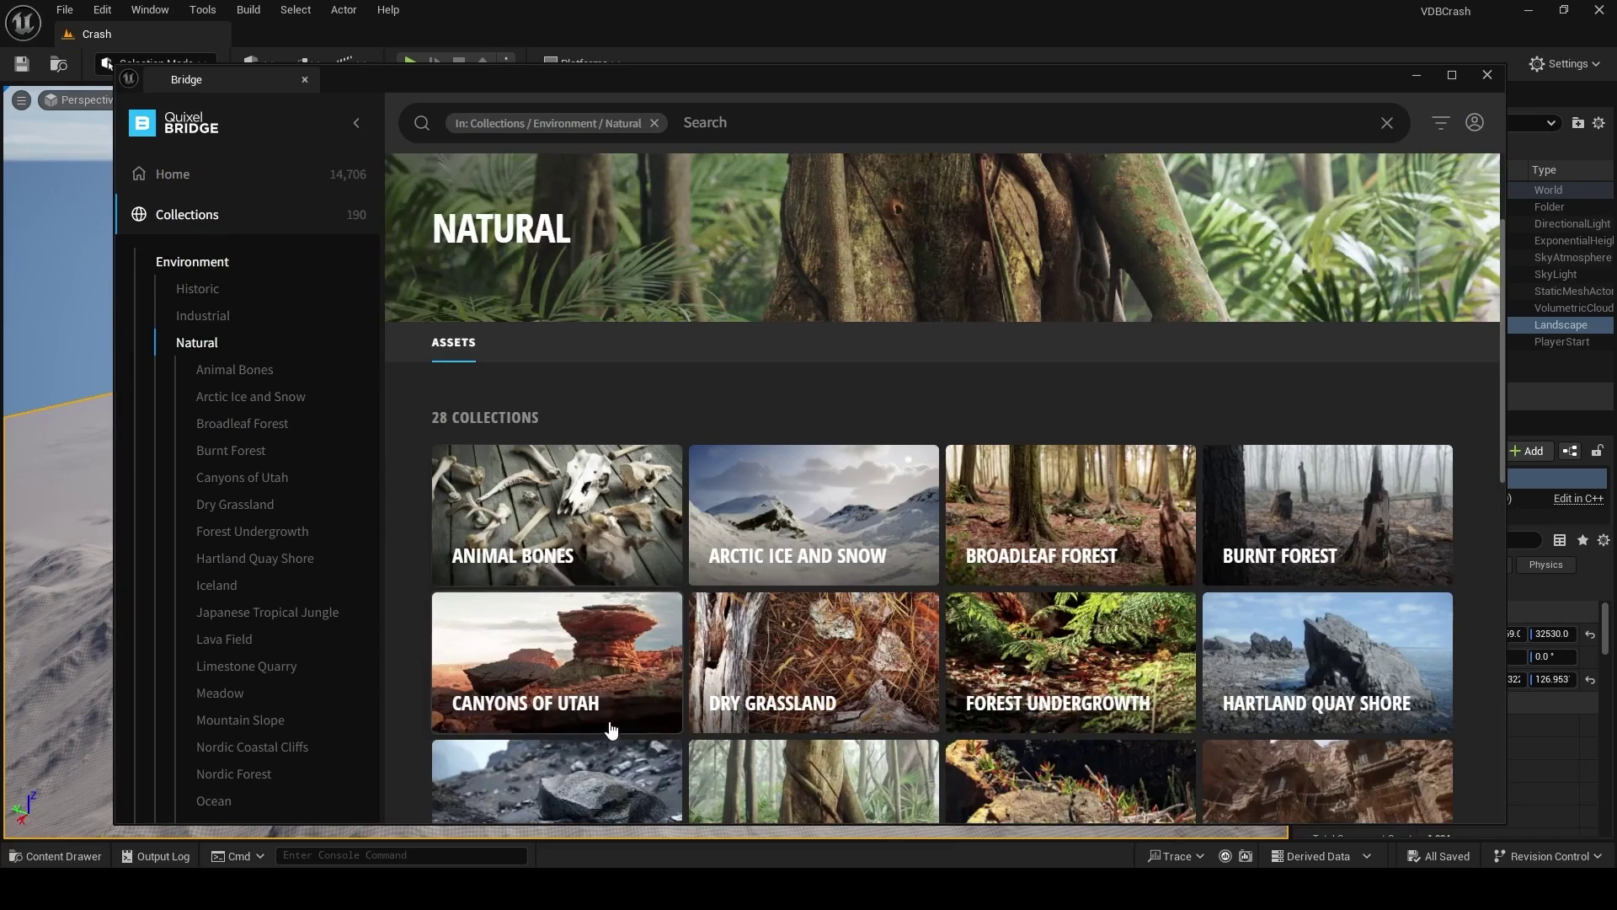
click(609, 679)
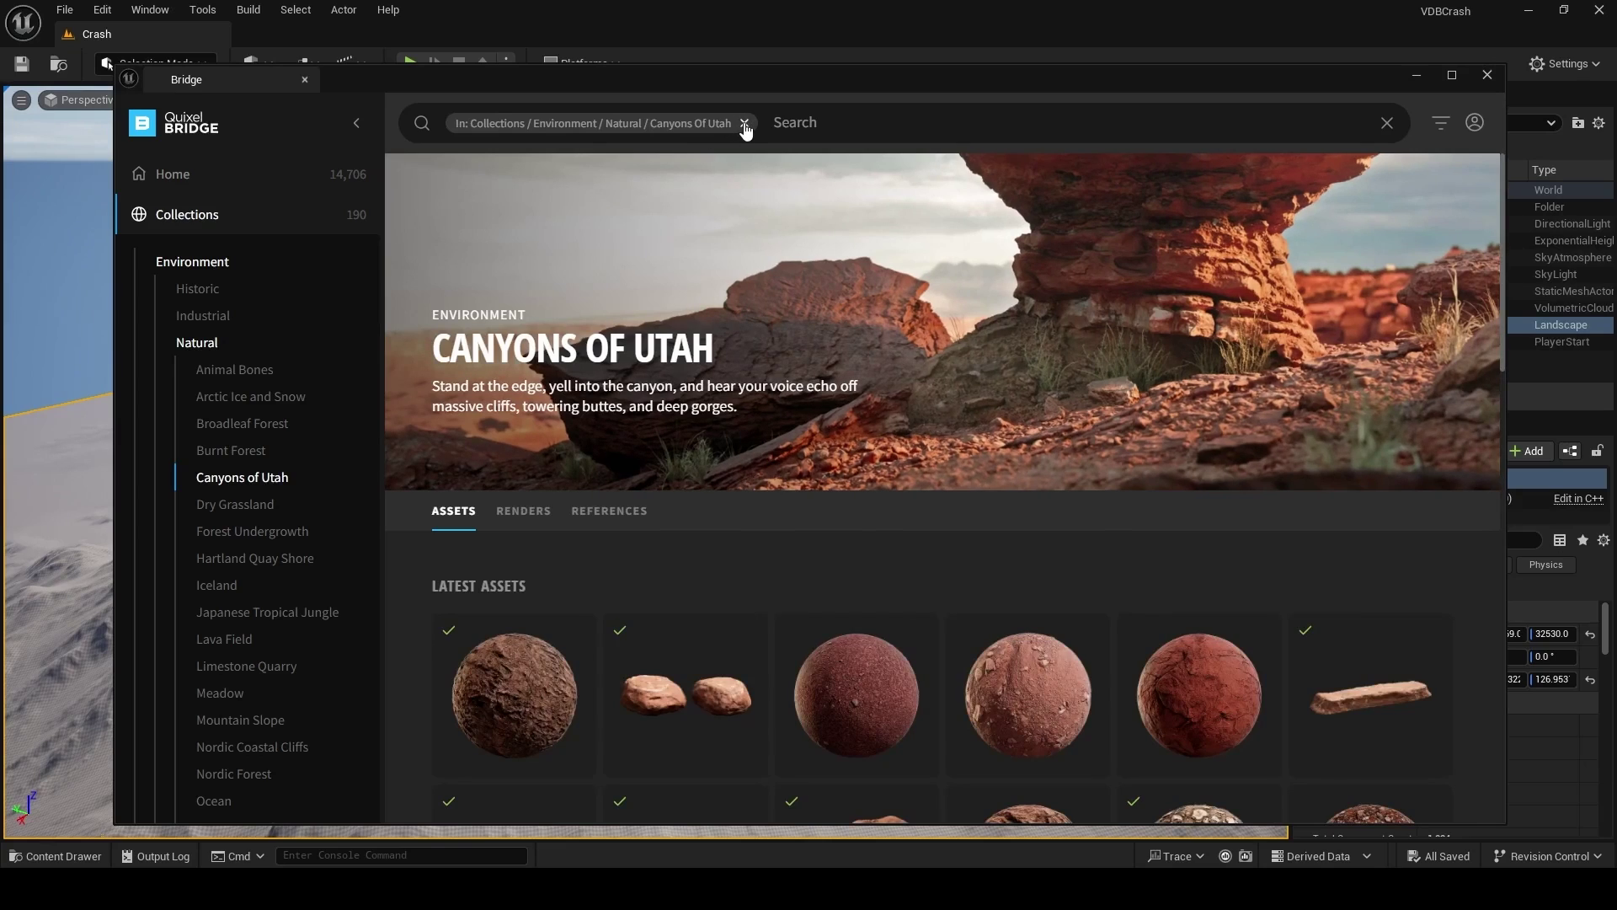
Step: Search the Canyon Rocky Ground asset ID and add it at Highest Quality
click(603, 143)
key(BackSpace)
text(vbznabun)
key(Return)
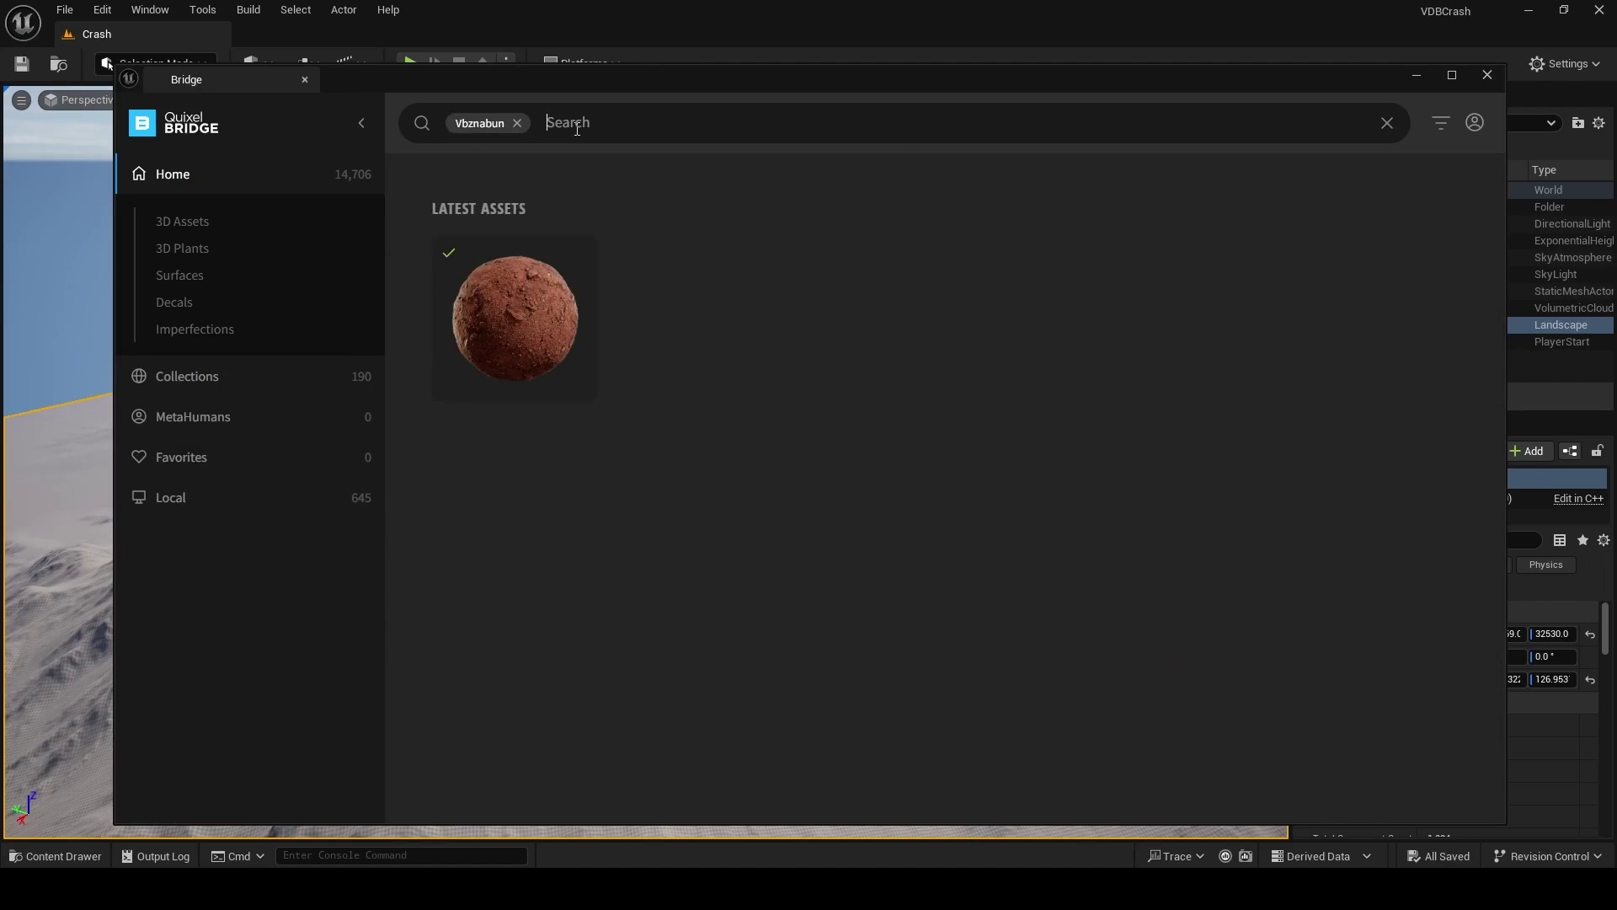
click(511, 325)
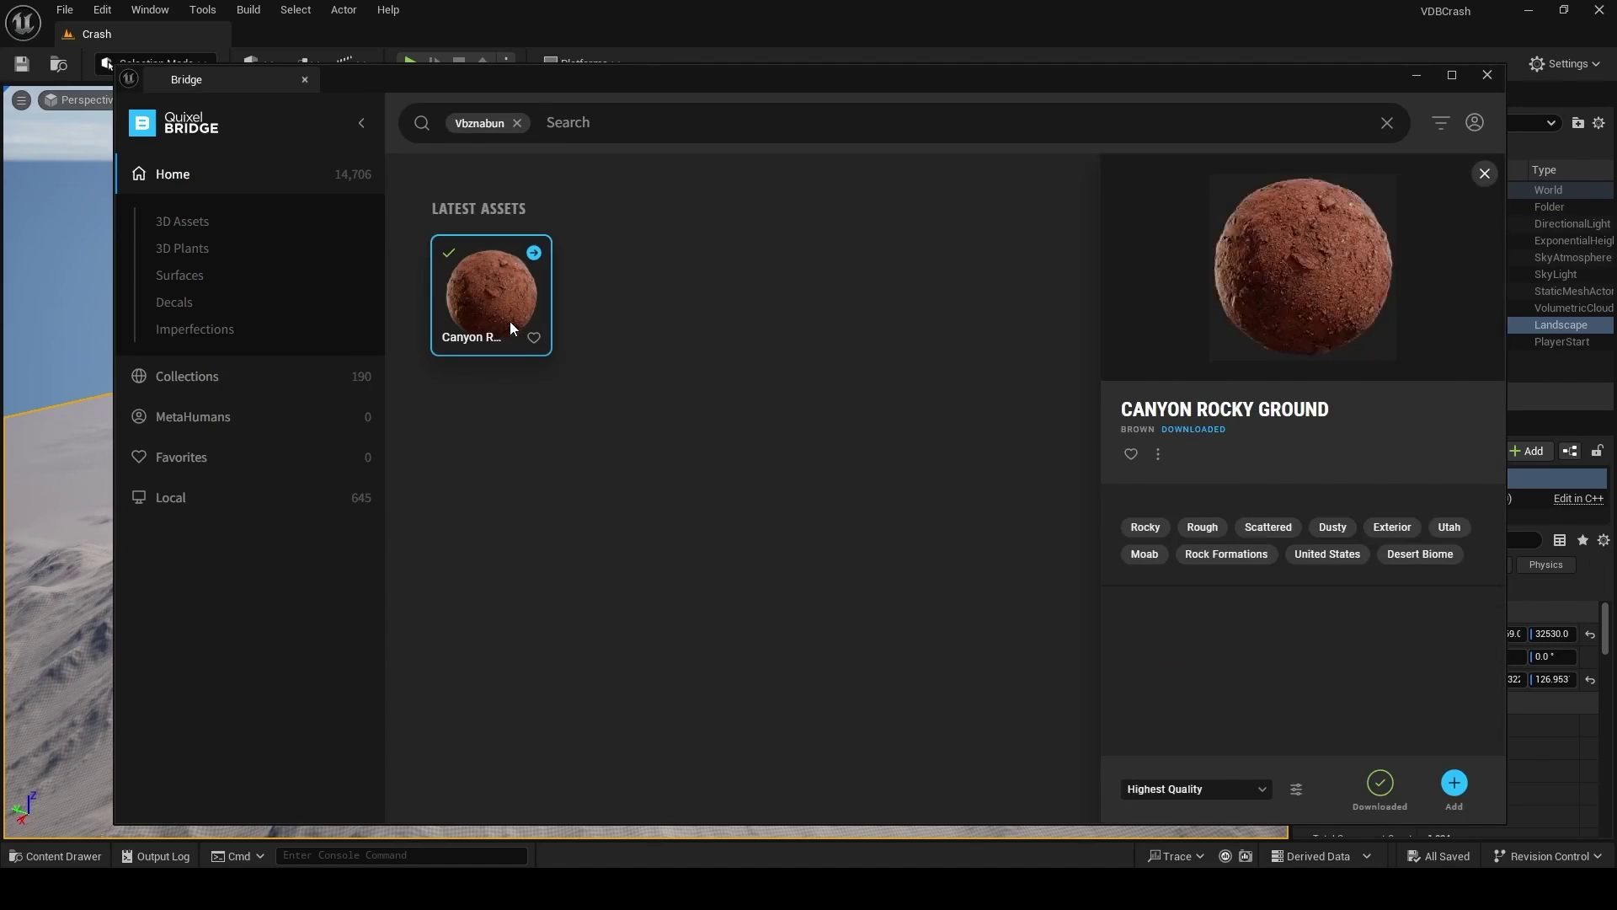
click(1178, 785)
click(1201, 758)
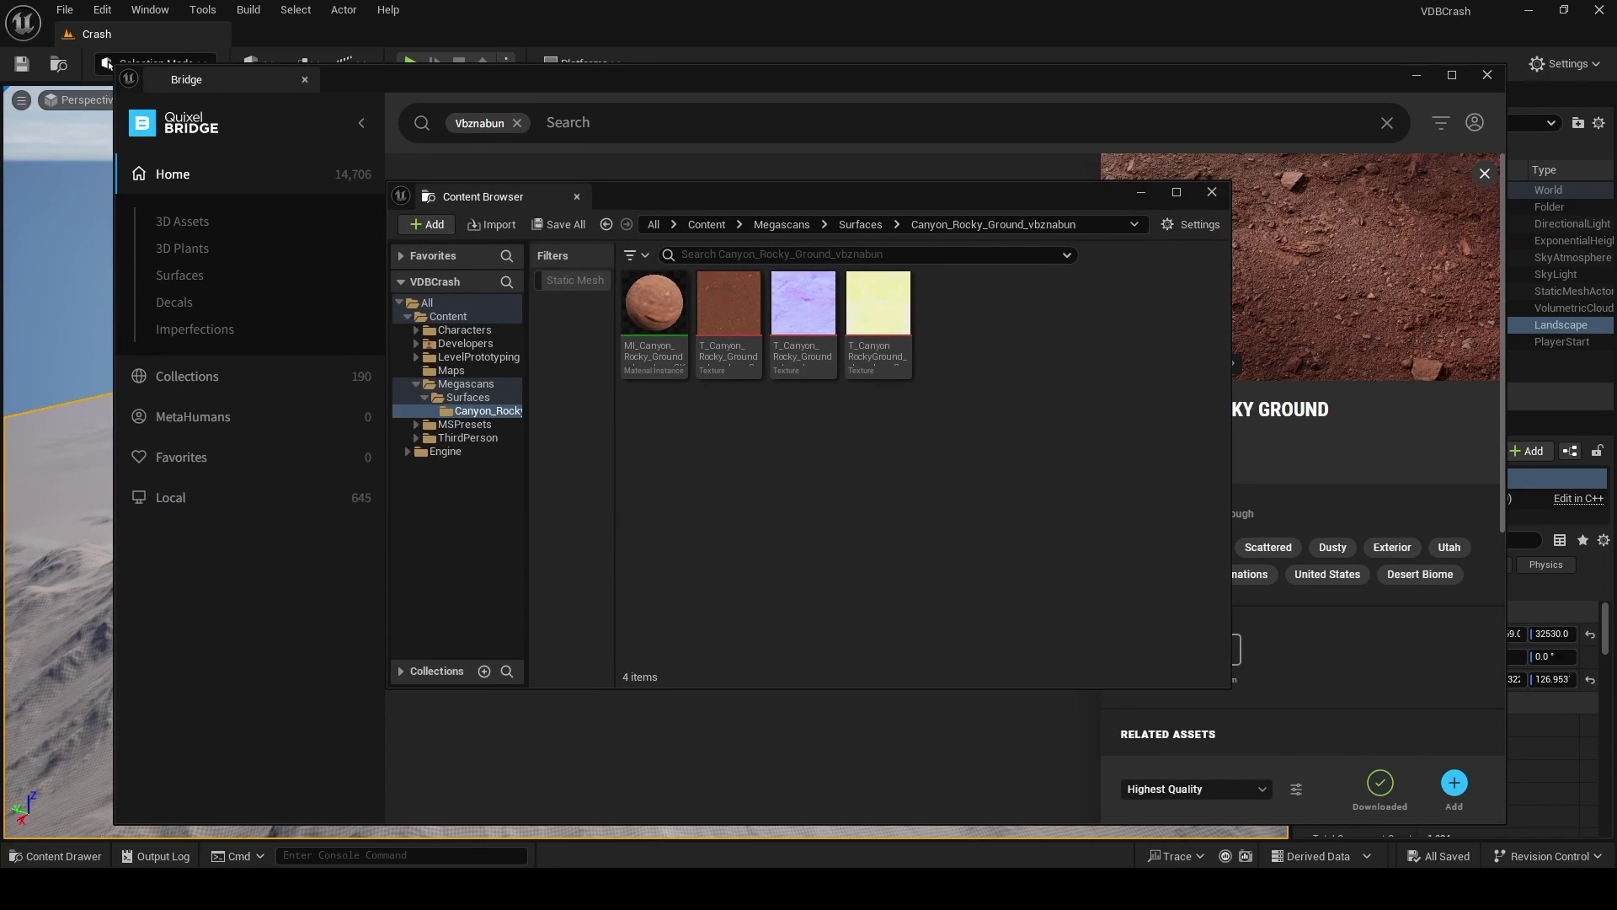
click(1217, 190)
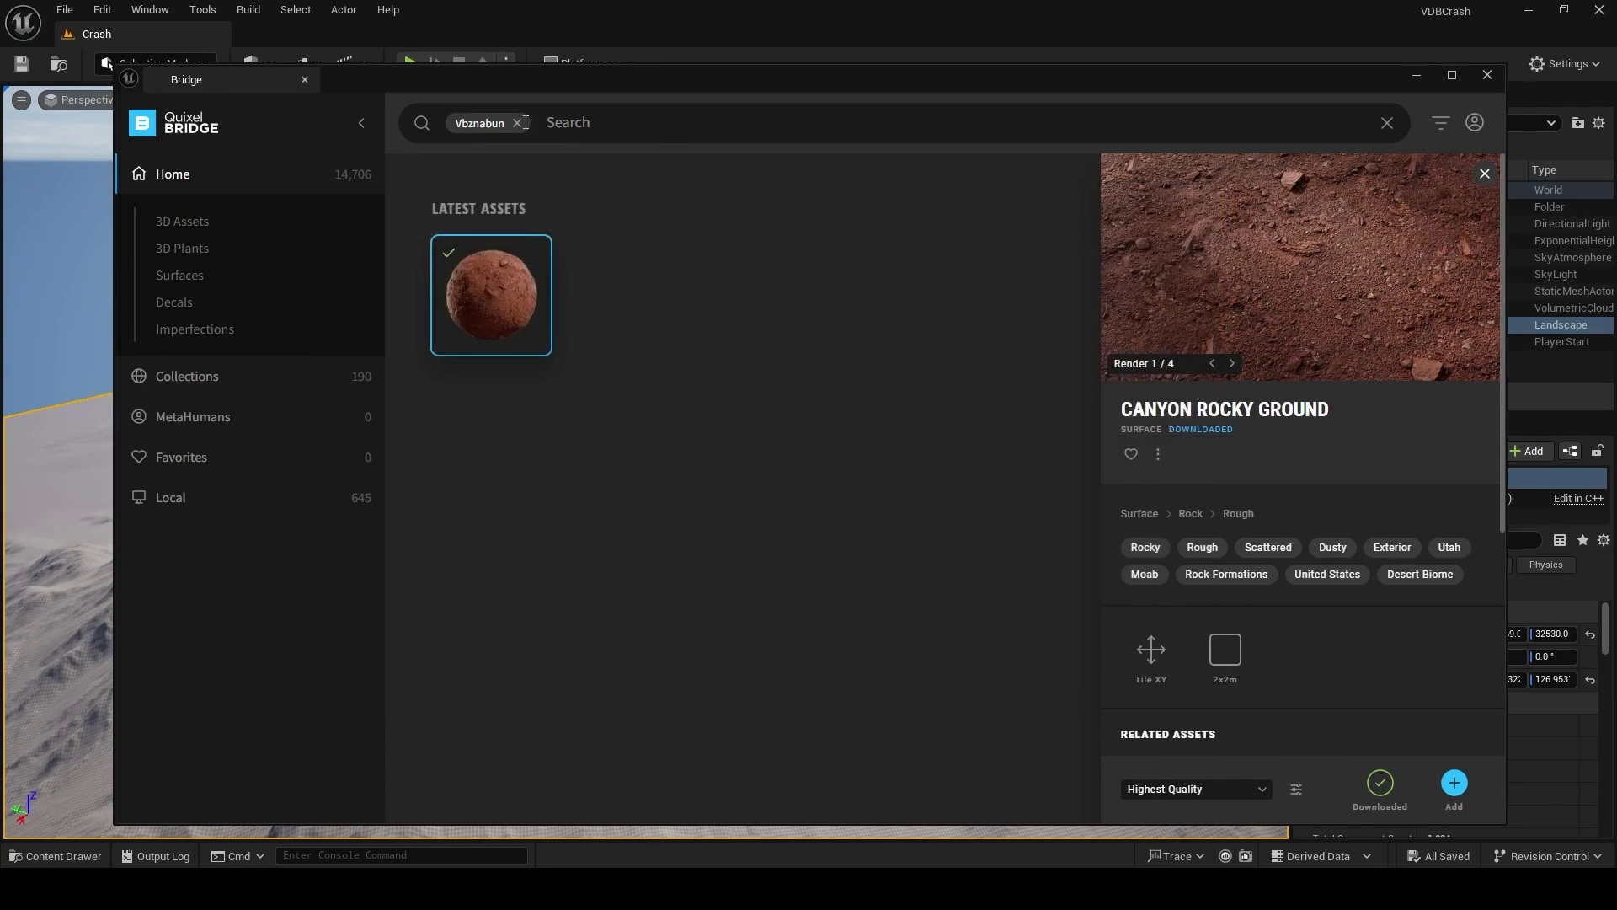
Step: Search and add Desert Western Ground Mud Coarse 01, then close Quixel Bridge
click(517, 124)
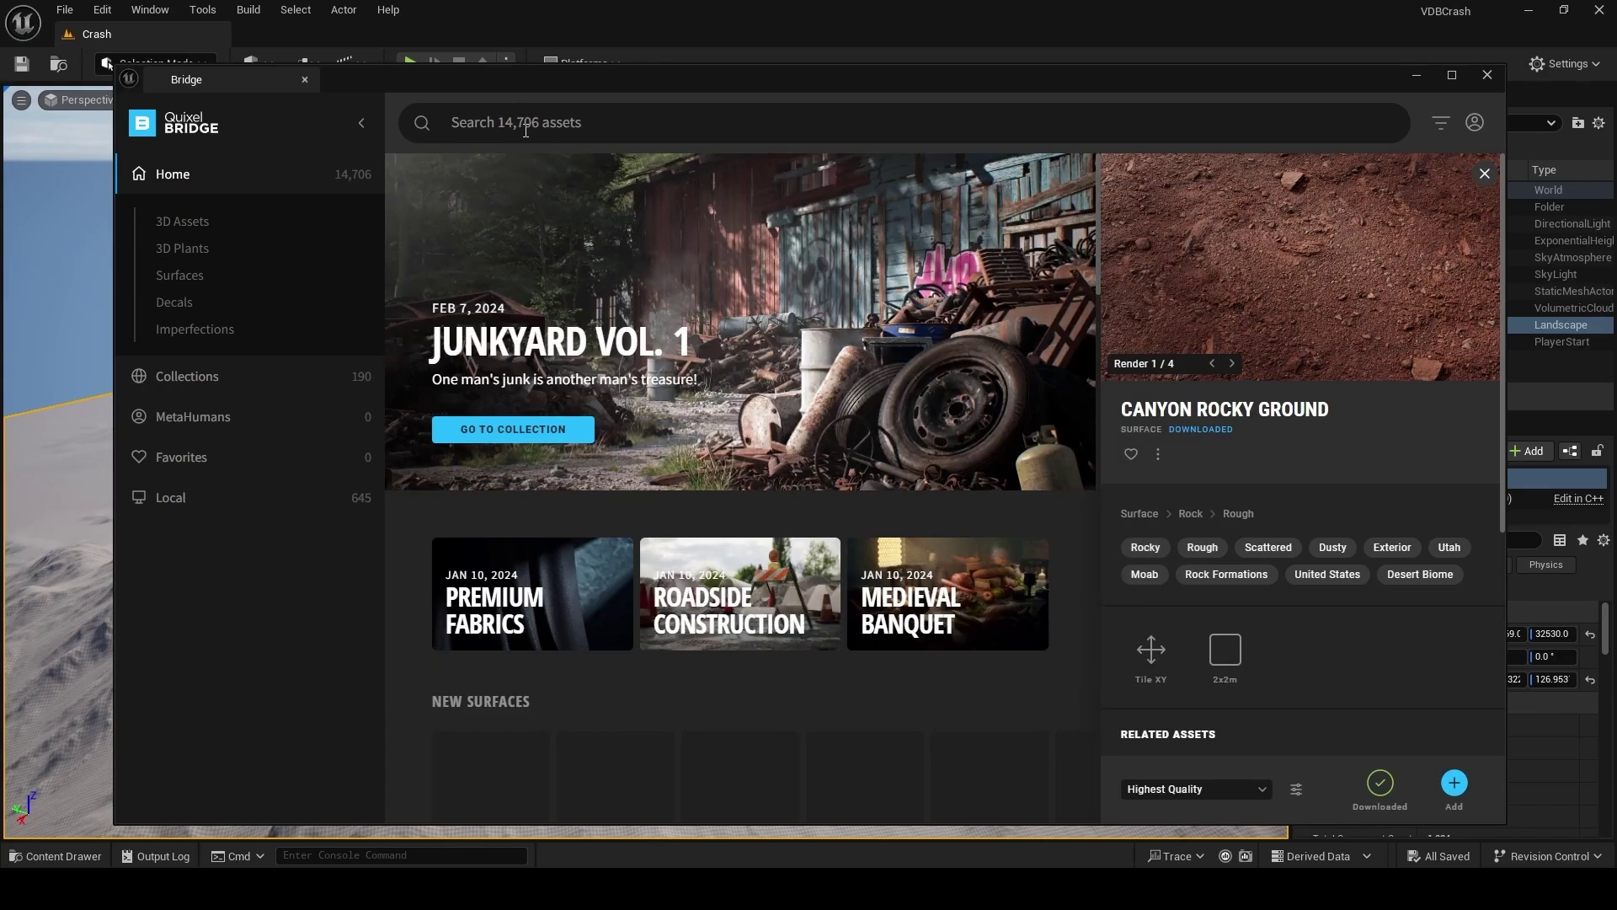
text(vepxaa1cc)
key(Return)
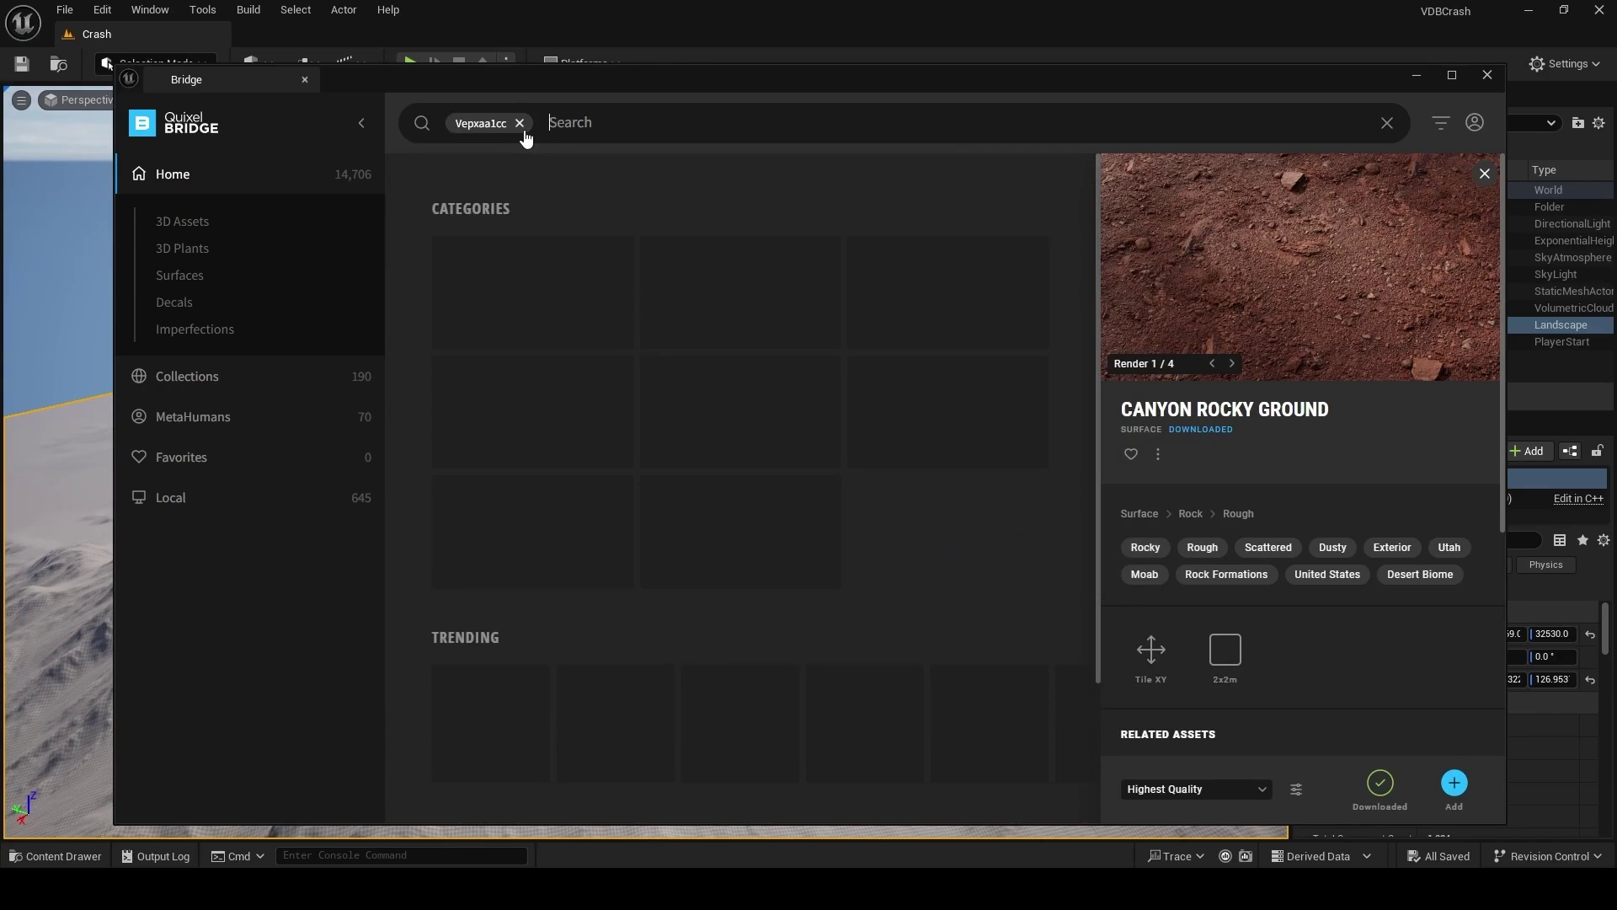
click(517, 340)
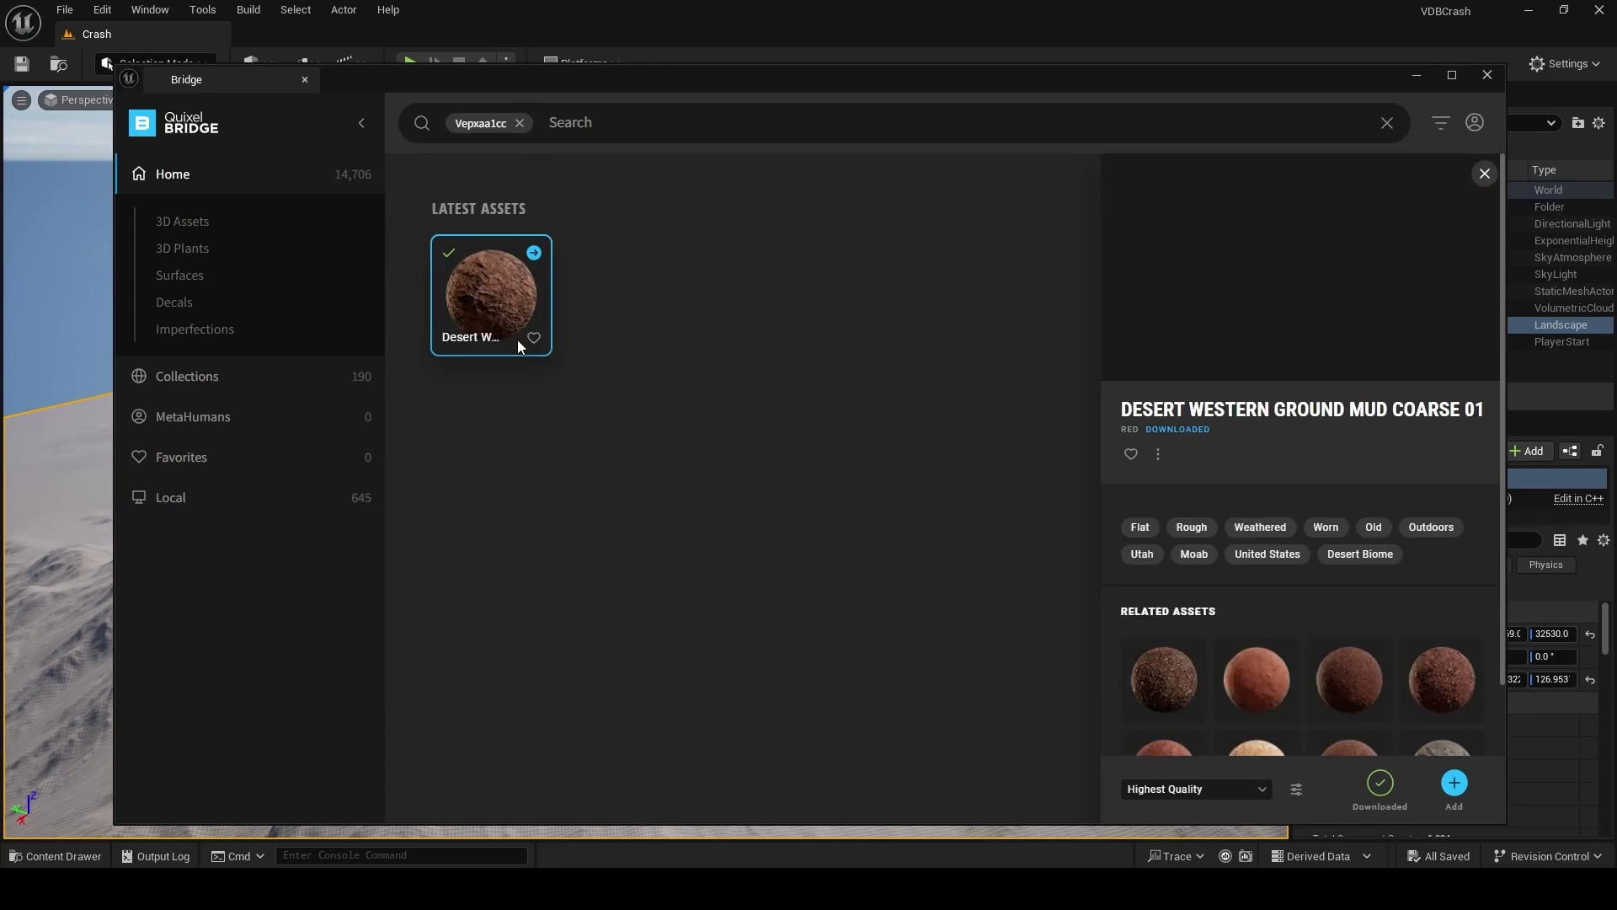
click(1454, 784)
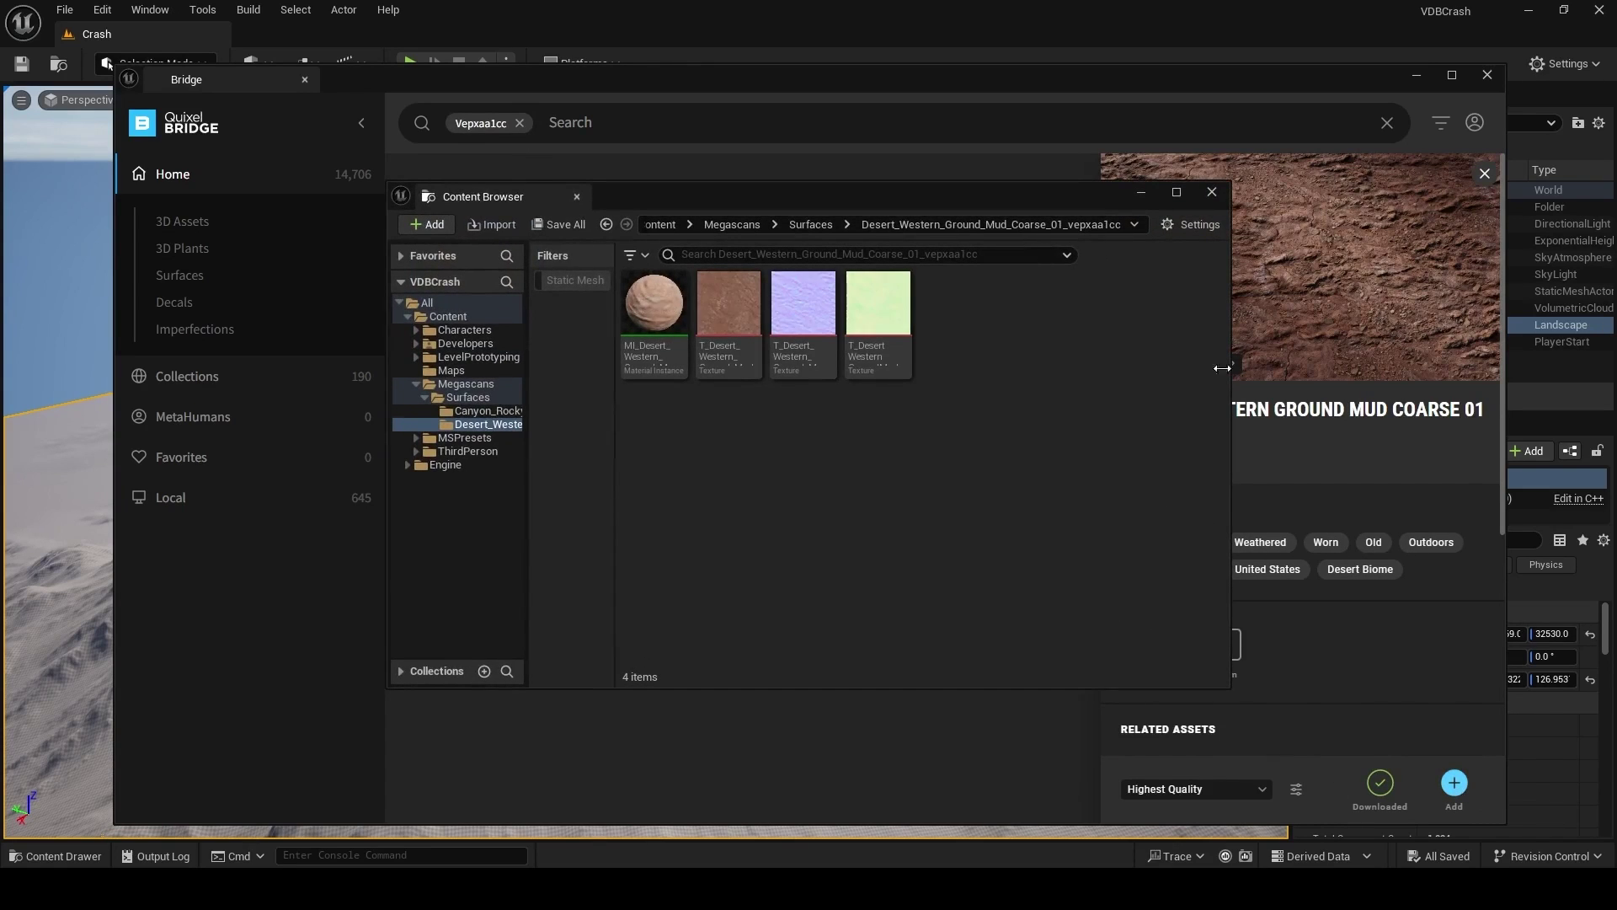
click(1212, 193)
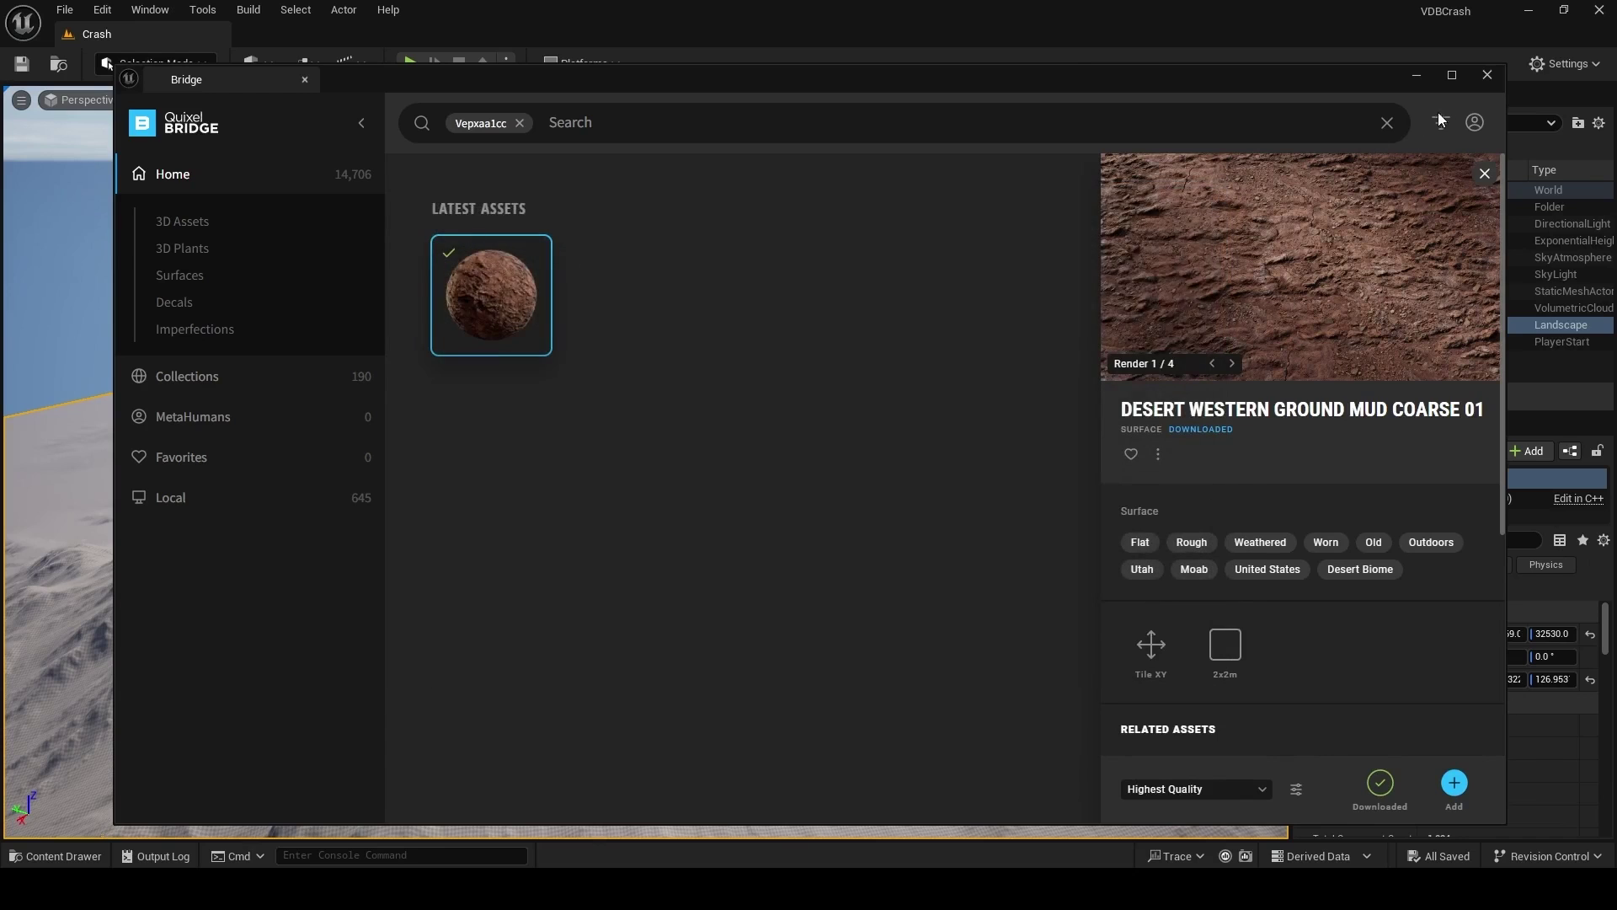
click(1485, 75)
Step: Create a Materials folder in the Content folder and open it
click(77, 855)
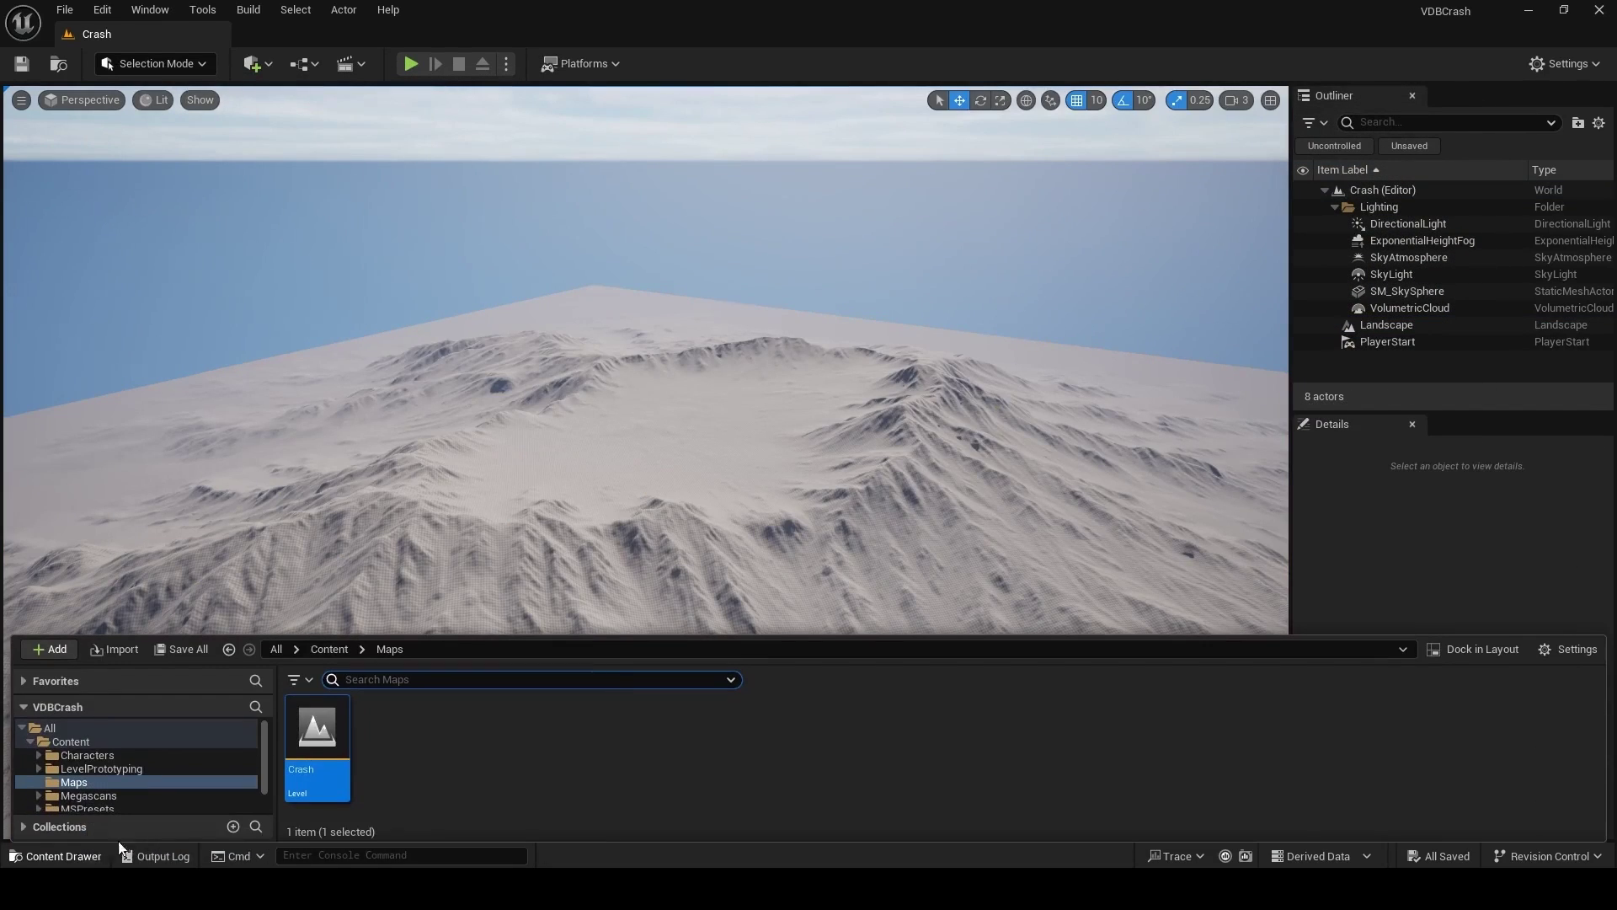
click(330, 649)
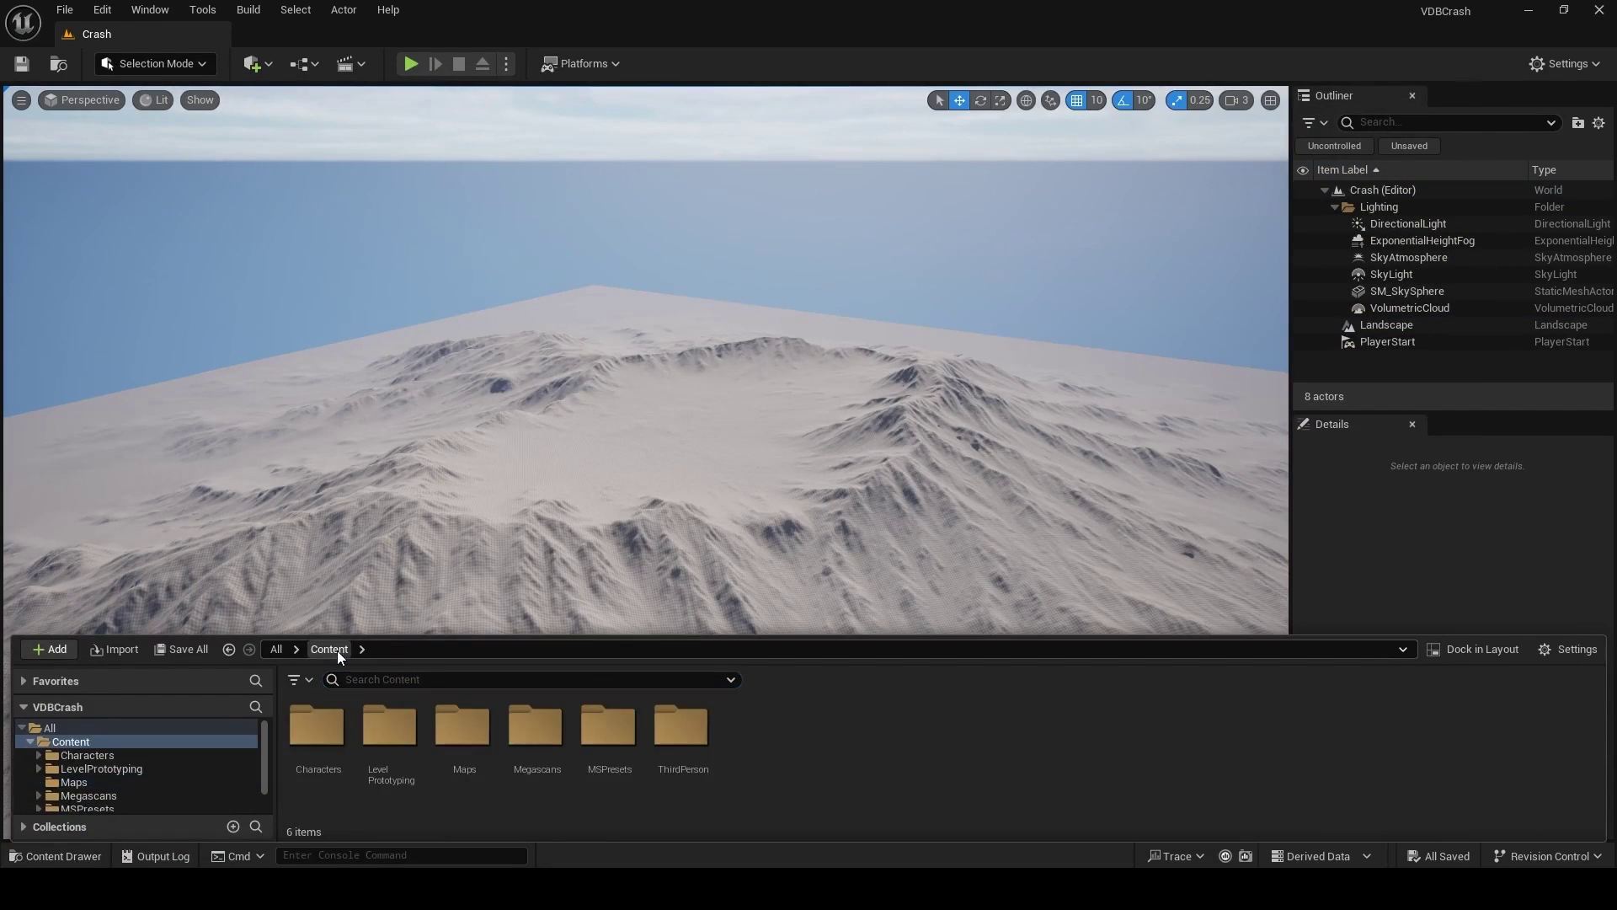
right_click(790, 726)
click(894, 171)
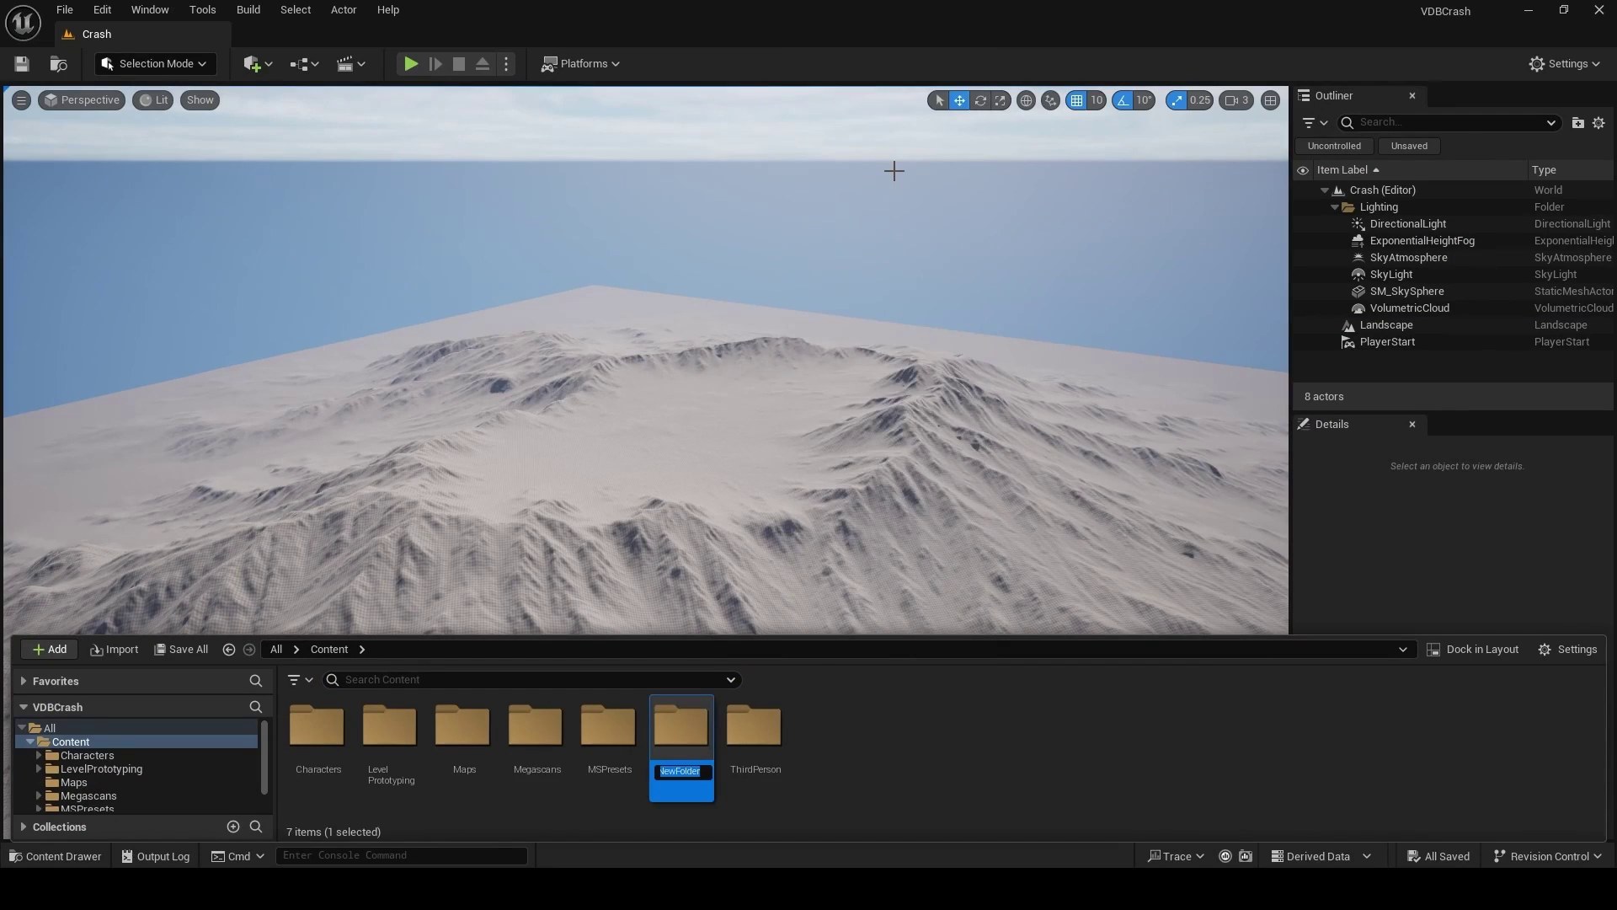
text(Materials)
key(Return)
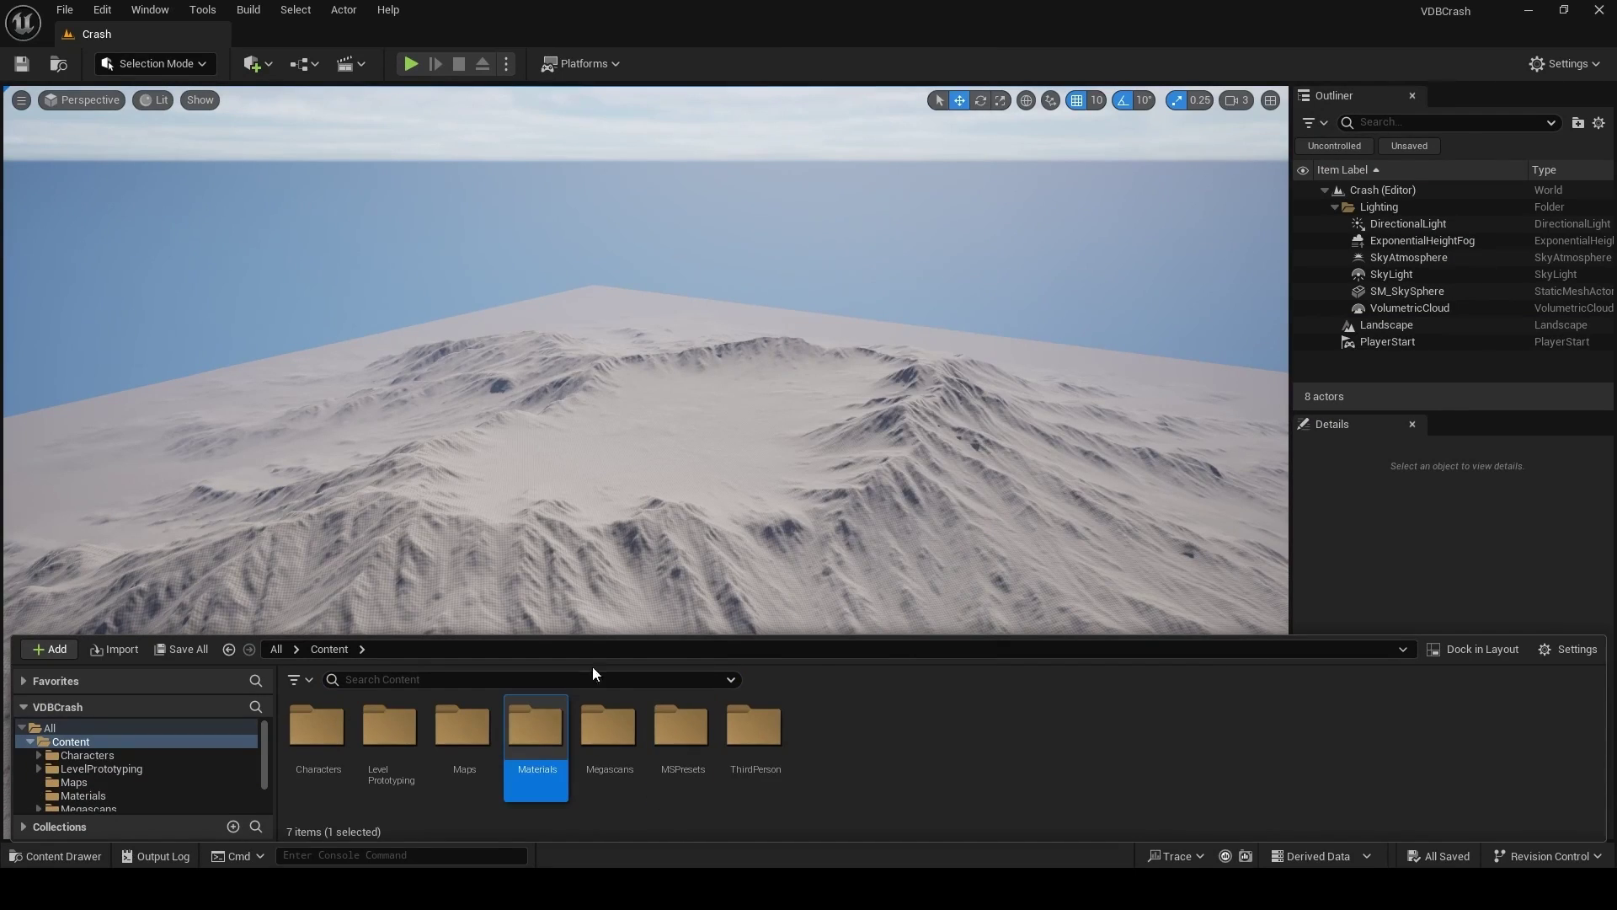
double_click(517, 747)
Step: Create a new material asset named M_Landscape
right_click(486, 753)
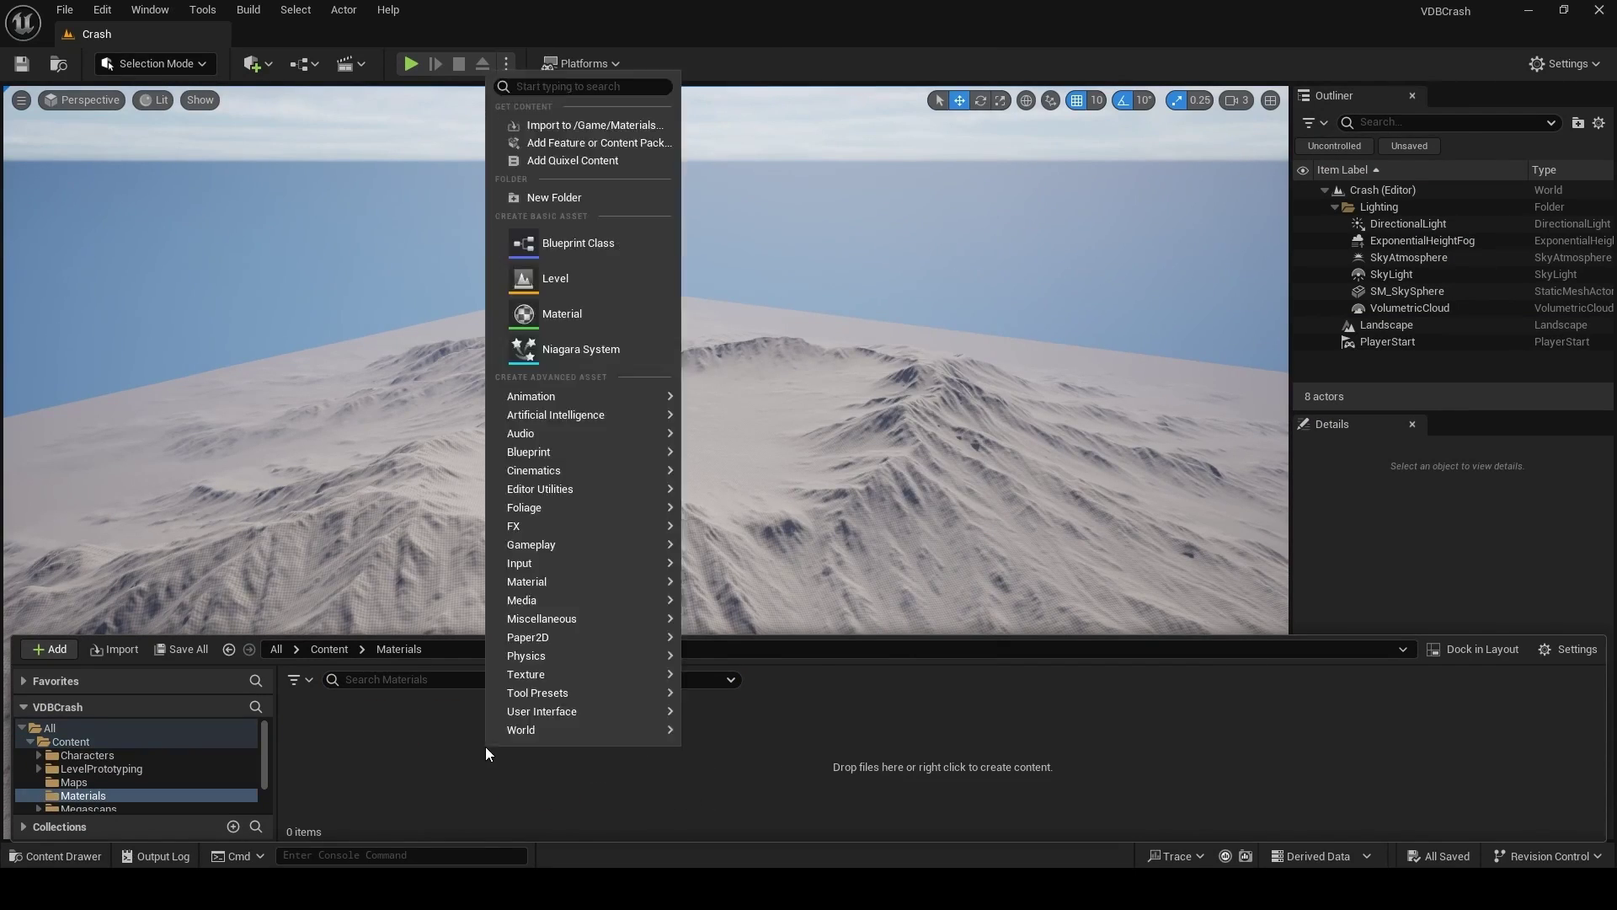
click(588, 320)
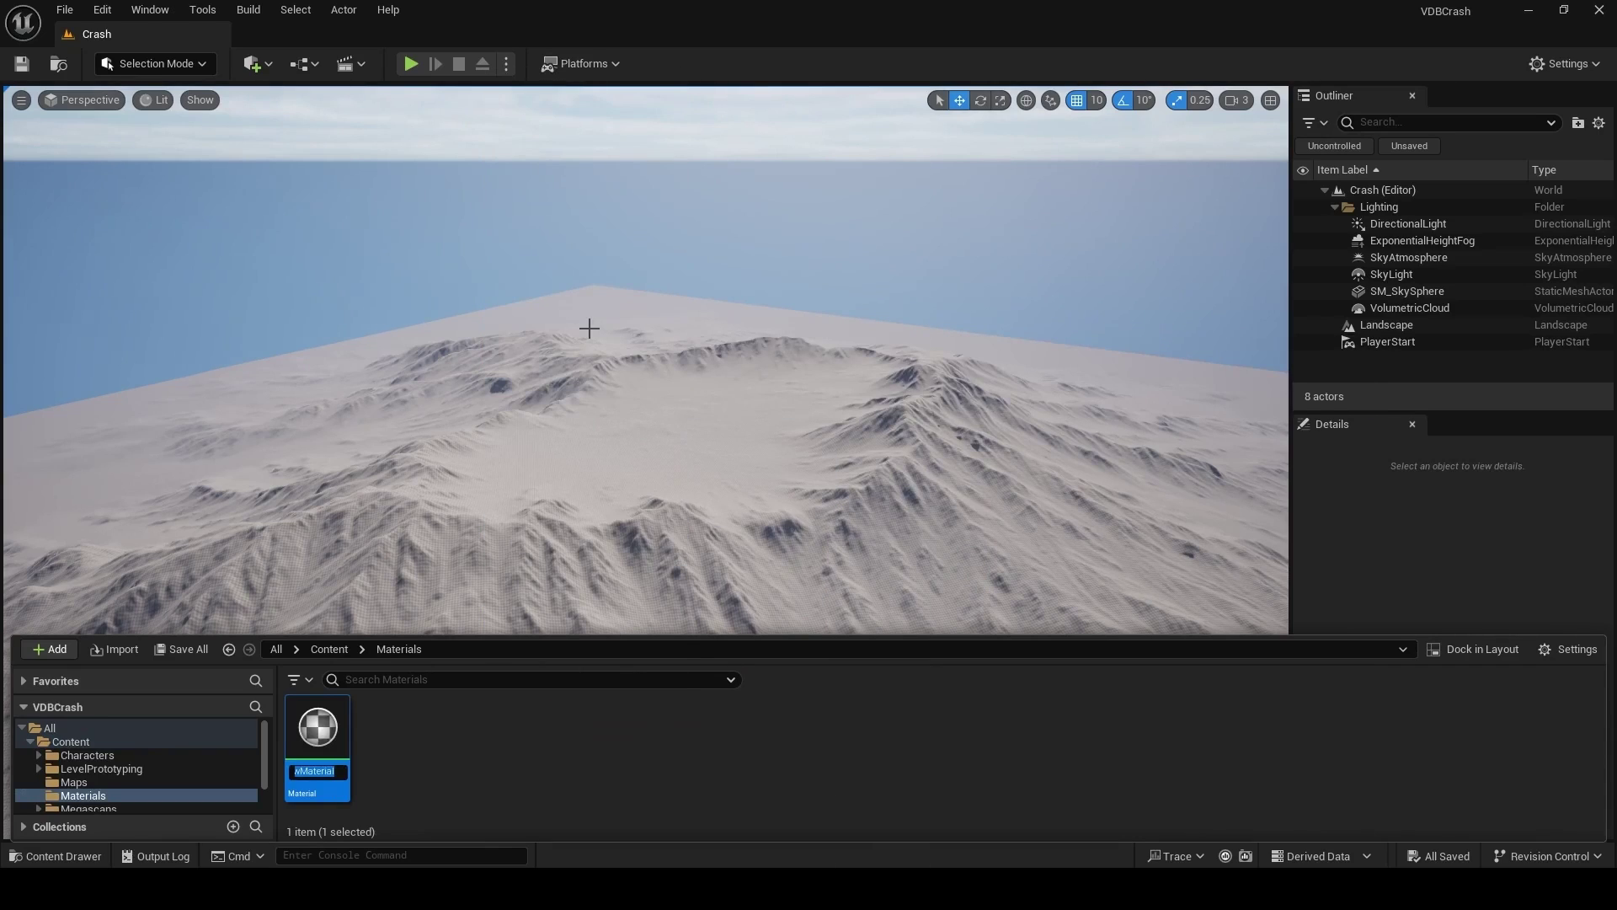
text(M_Landscape)
key(Return)
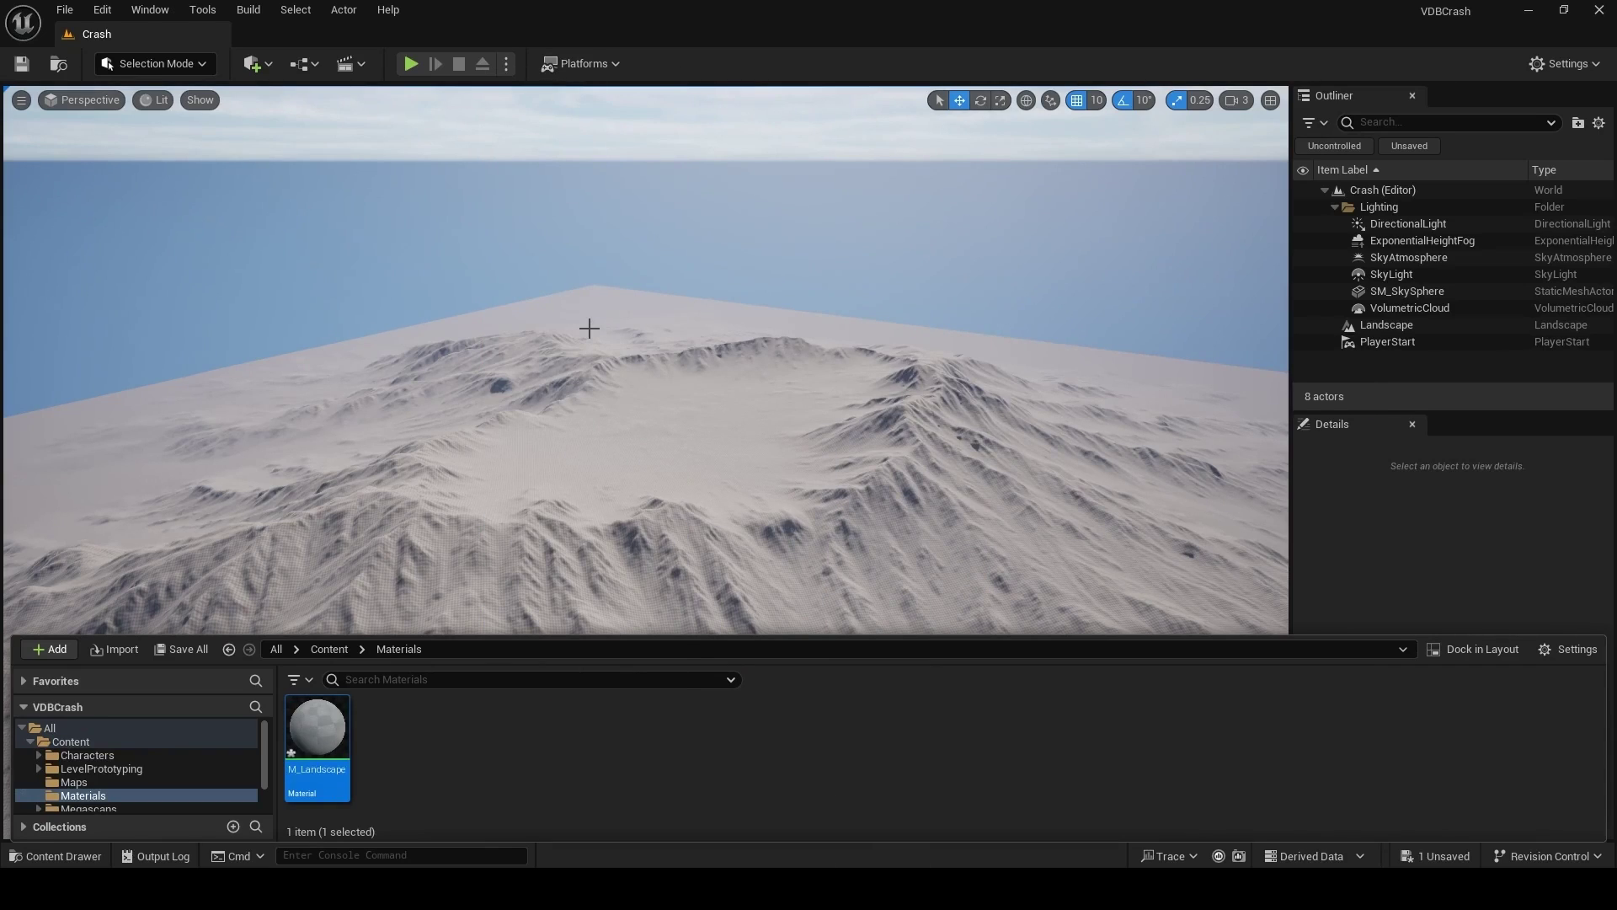
Step: Open M_Landscape, enable Use Material Attributes, and feed the output from a BlendMaterialAttributes node
double_click(327, 726)
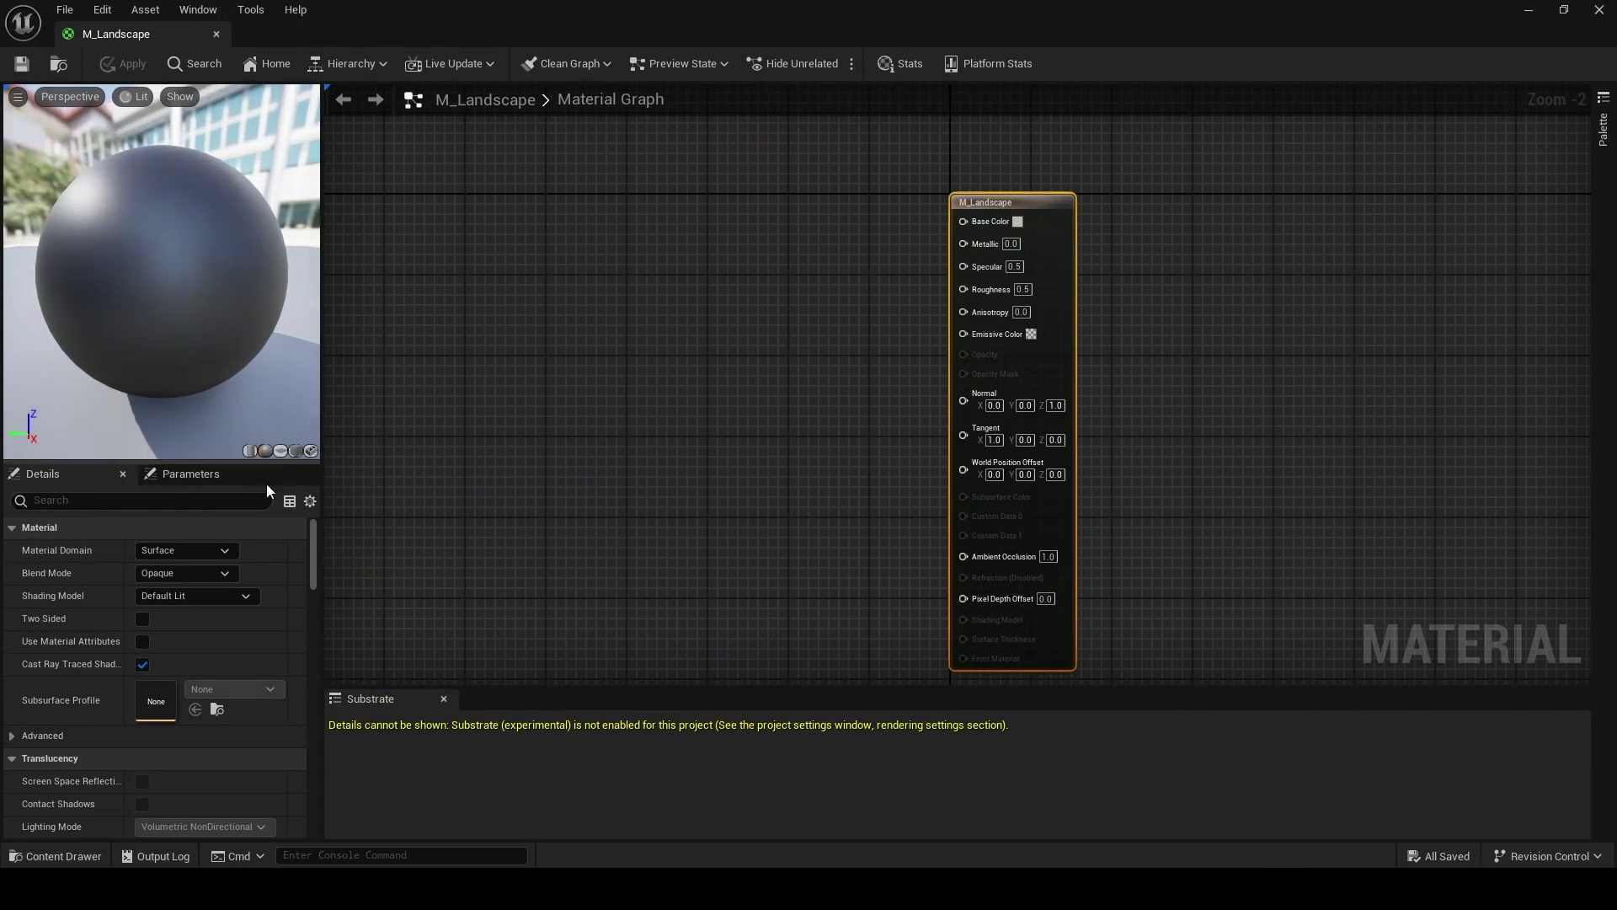
click(141, 641)
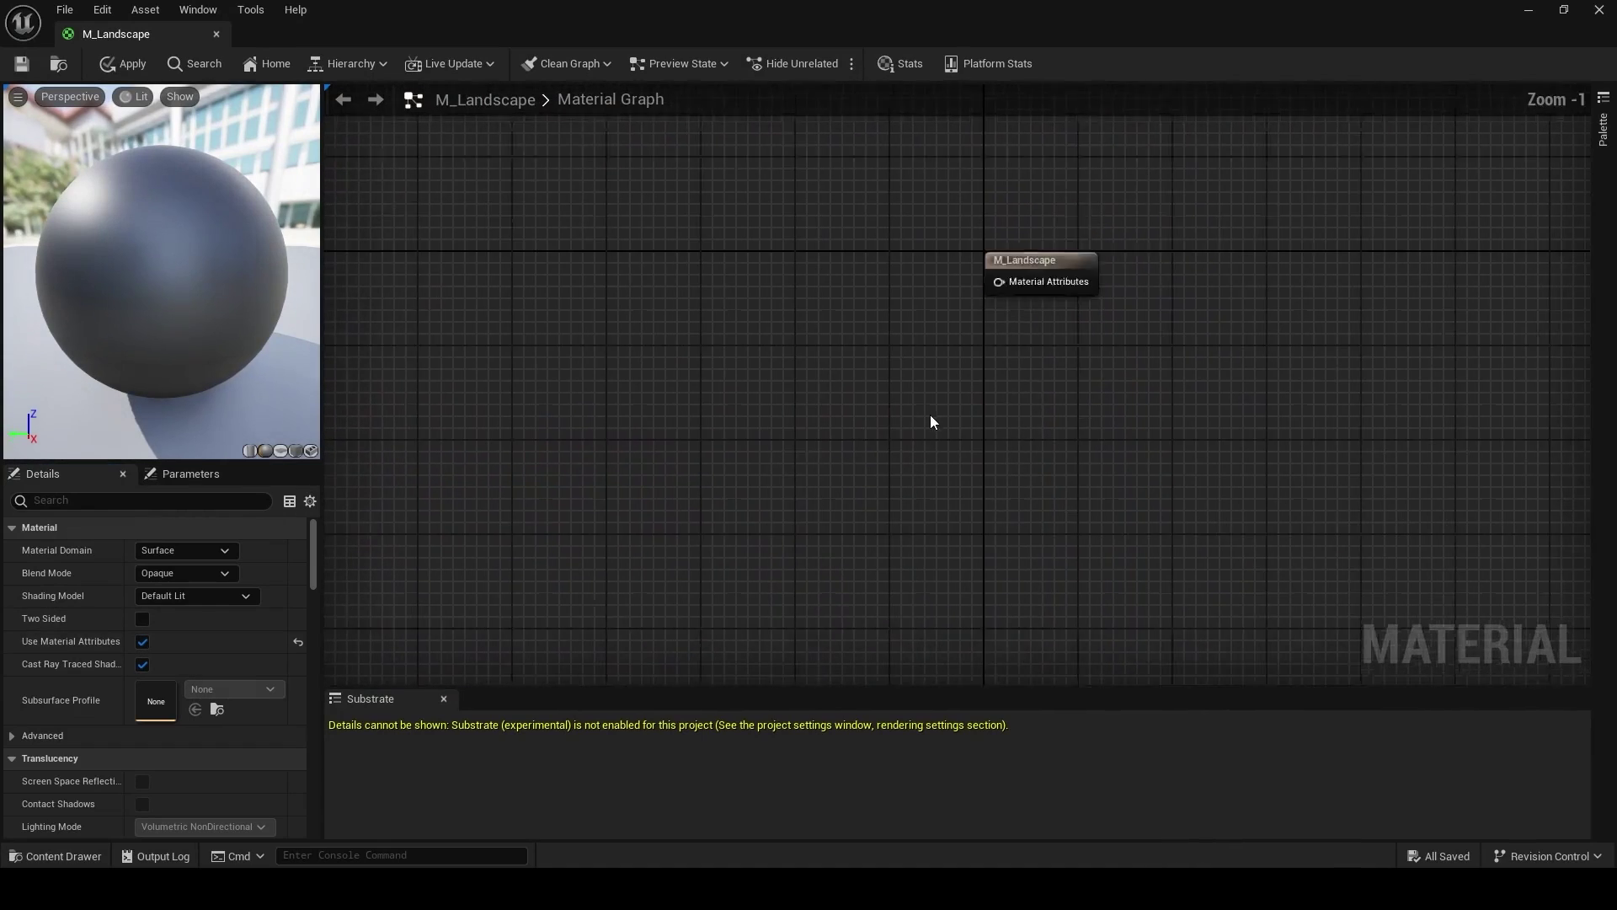
drag(1100, 368, 924, 364)
text(ble)
click(977, 439)
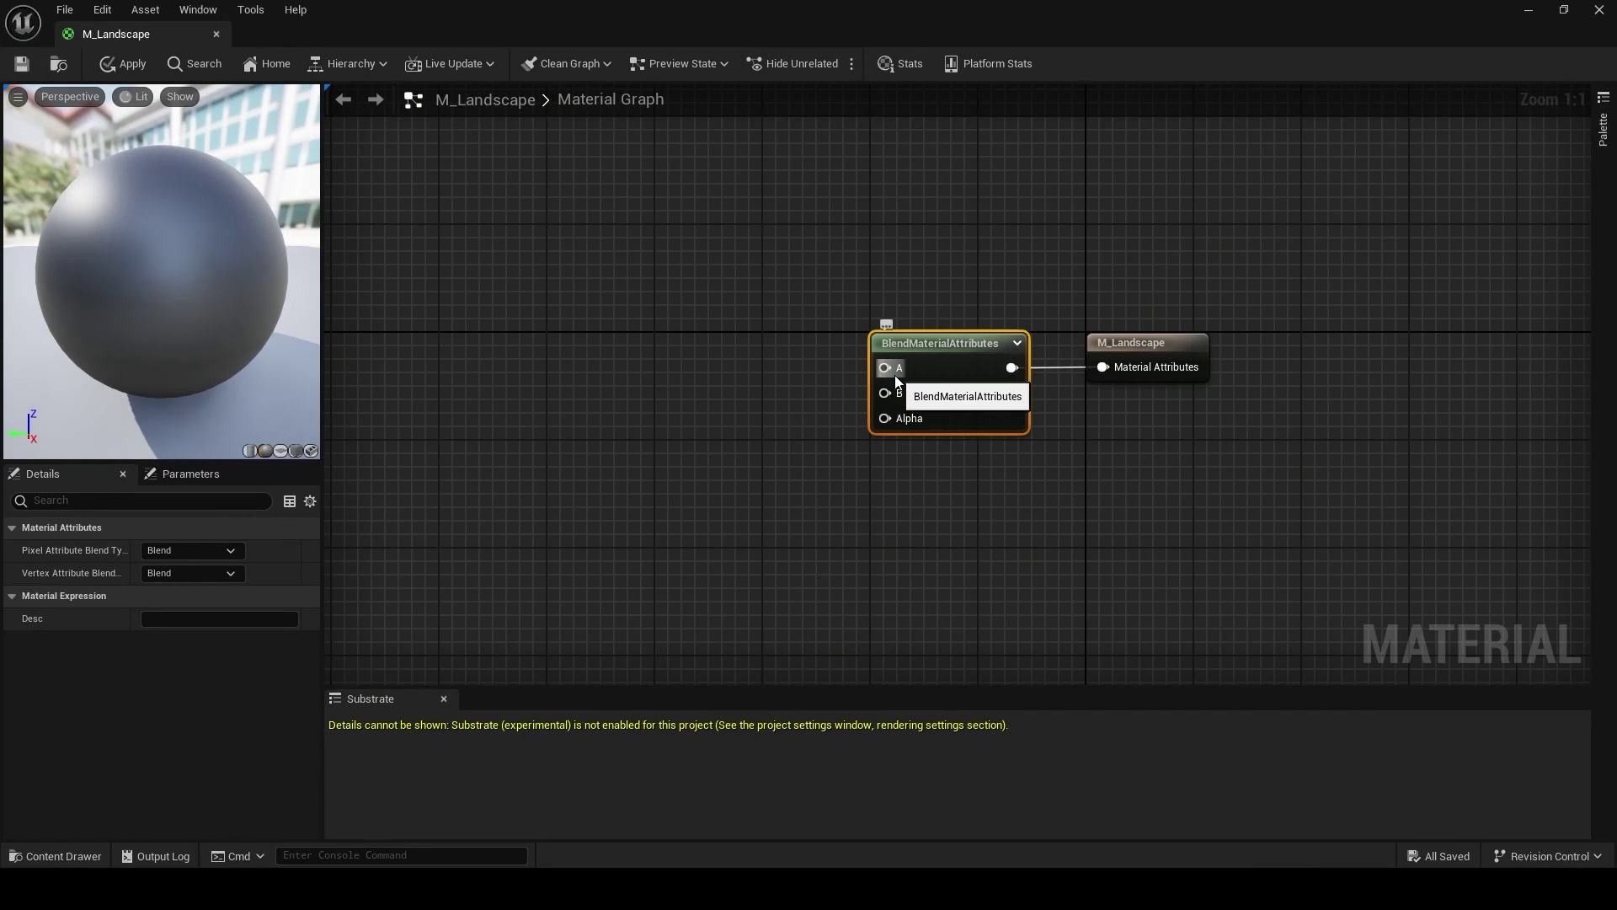
Step: Add a SetMaterialAttributes node in empty graph space
right_drag(912, 427, 910, 444)
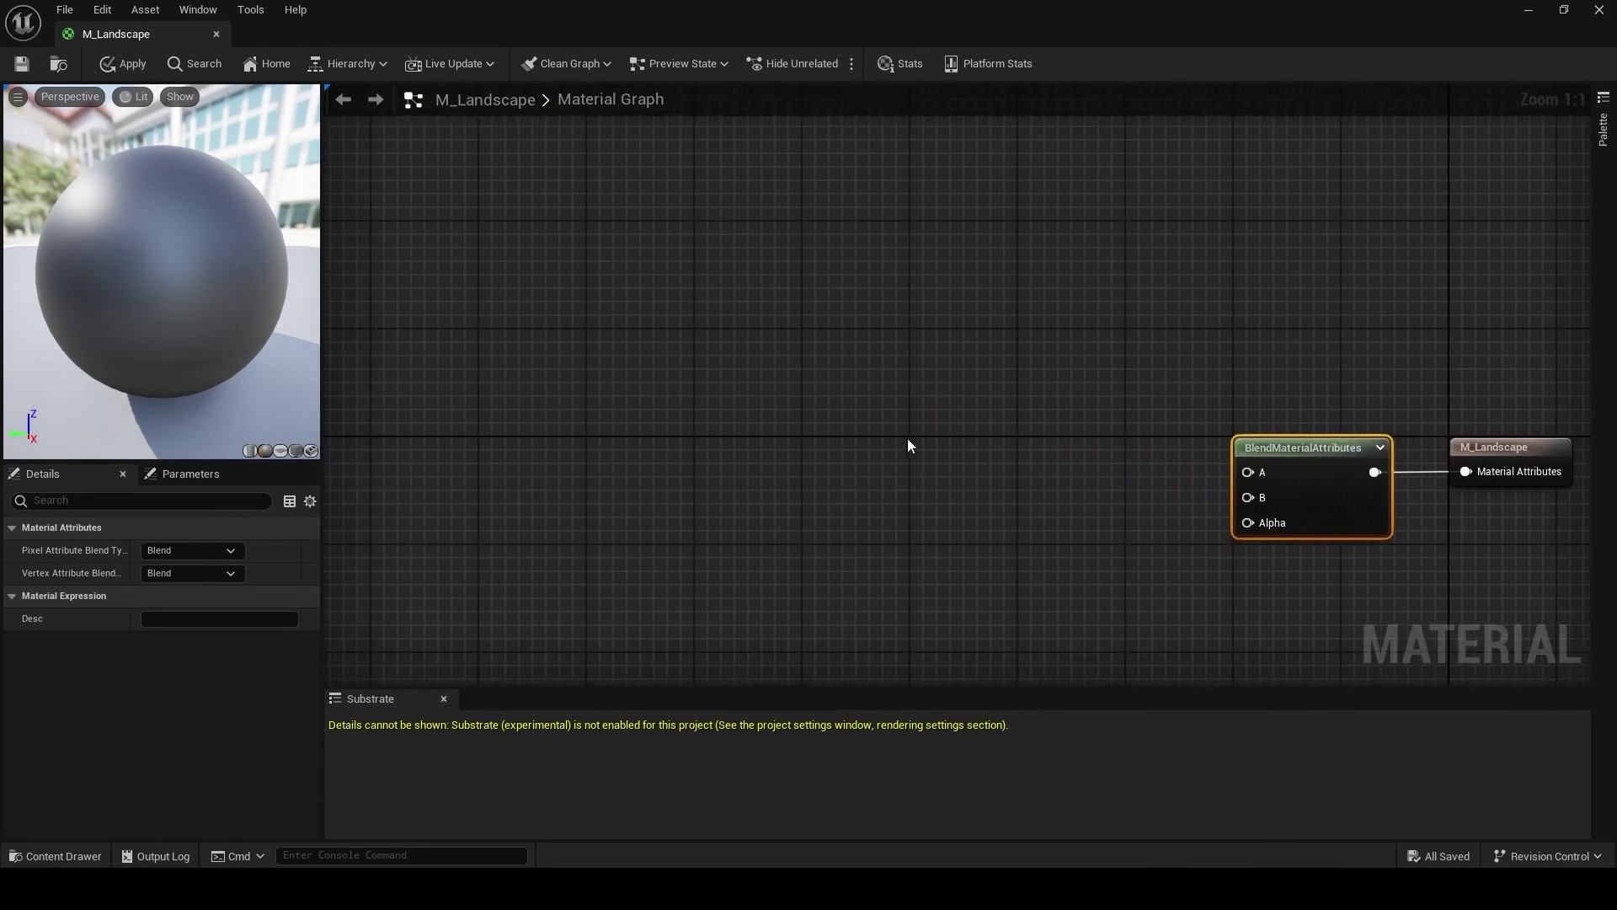
scroll(725, 350, down, 2)
right_drag(725, 351, 921, 332)
right_click(892, 320)
text(set mat)
click(930, 366)
scroll(939, 354, up, 2)
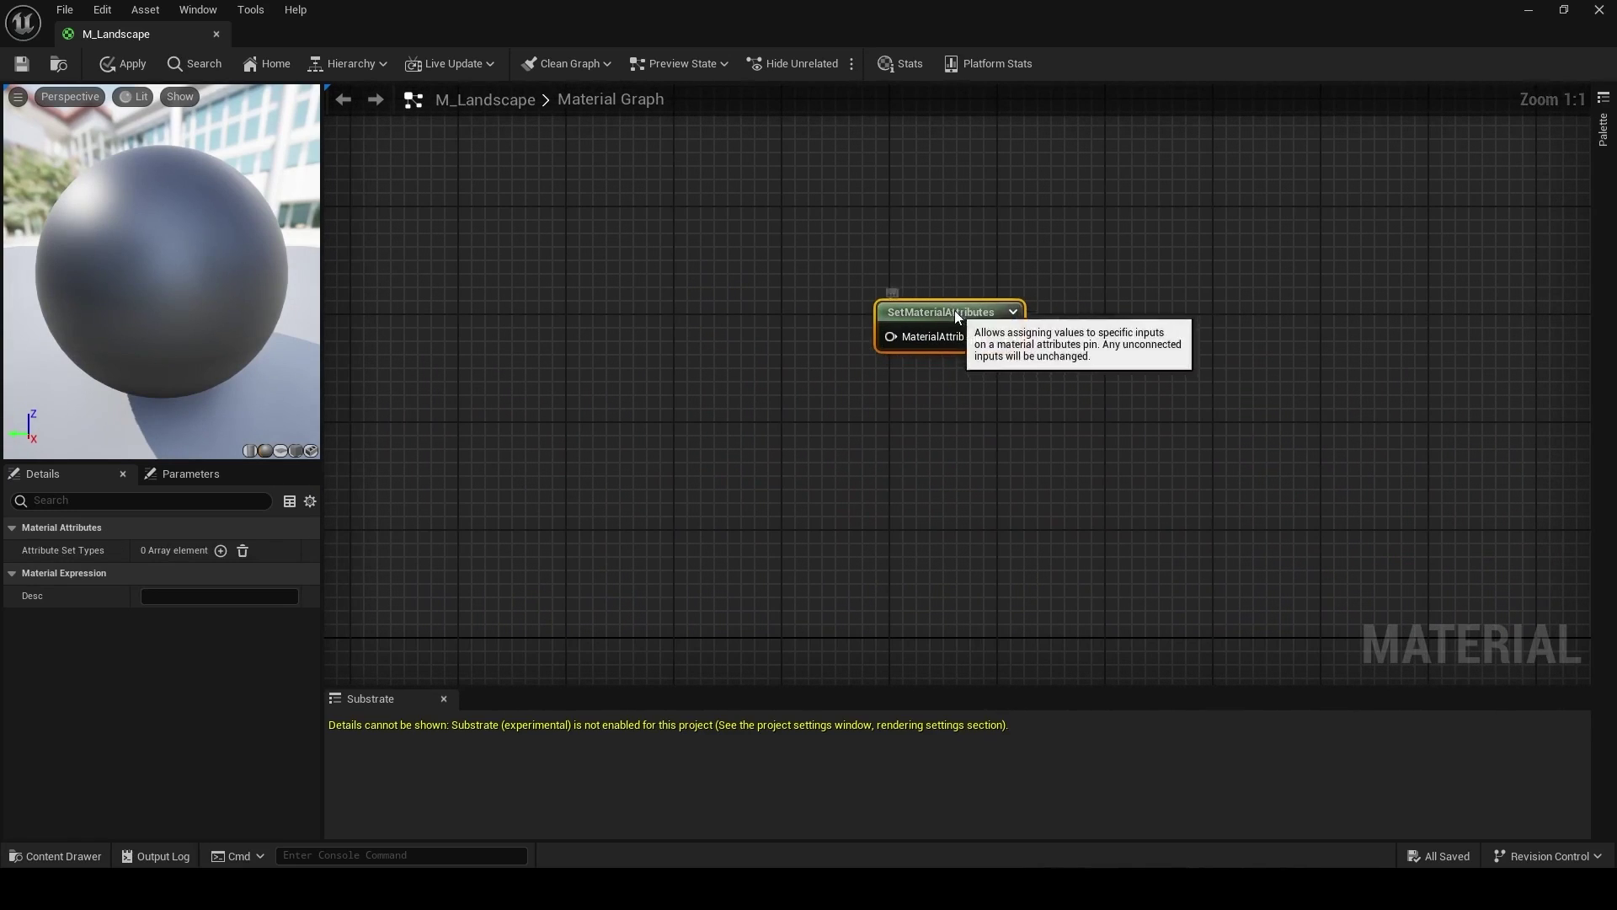
Step: Browse the Content Drawer to the Megascans > Surfaces > Canyon_Rocky_Ground_vbznabun folder
click(705, 326)
key(ctrl+space)
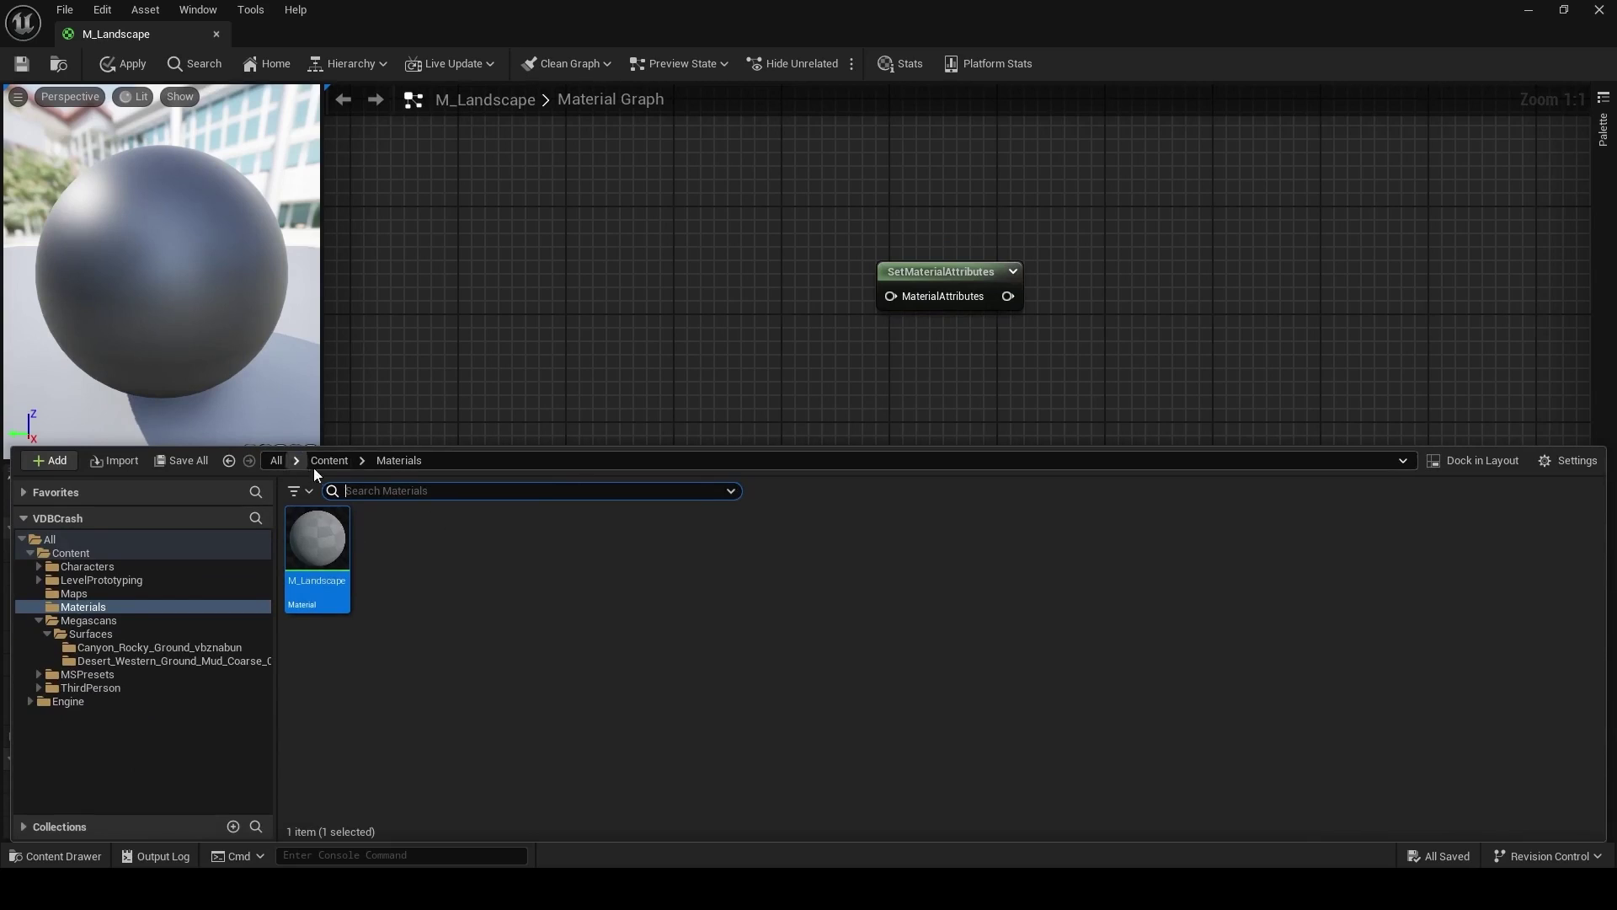
click(328, 460)
double_click(610, 556)
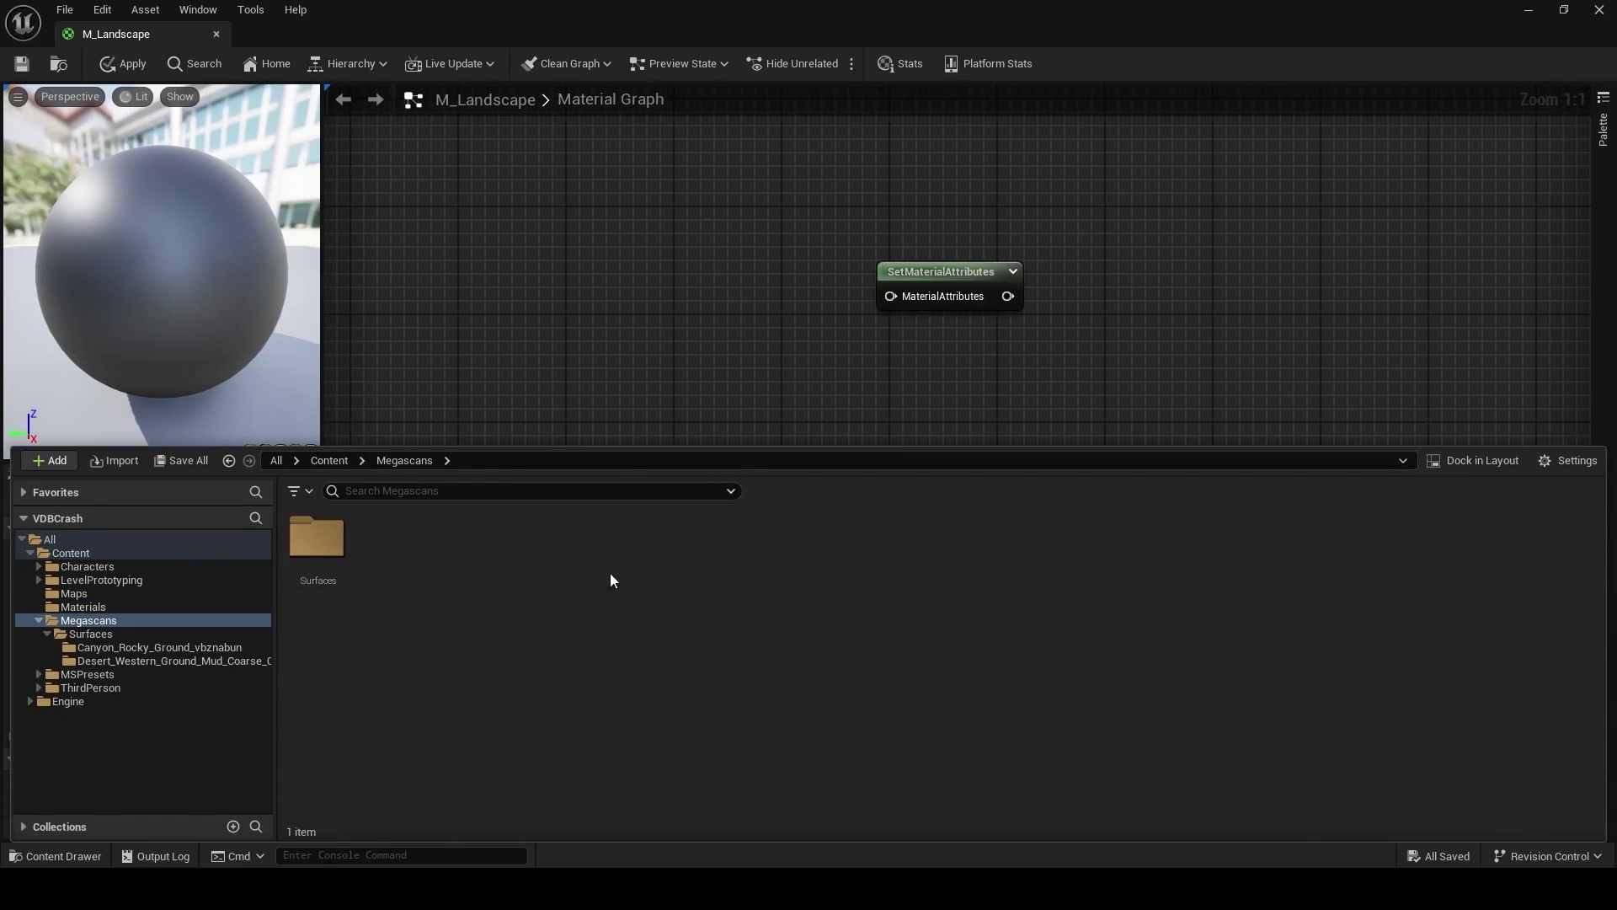
double_click(317, 539)
click(324, 552)
double_click(323, 552)
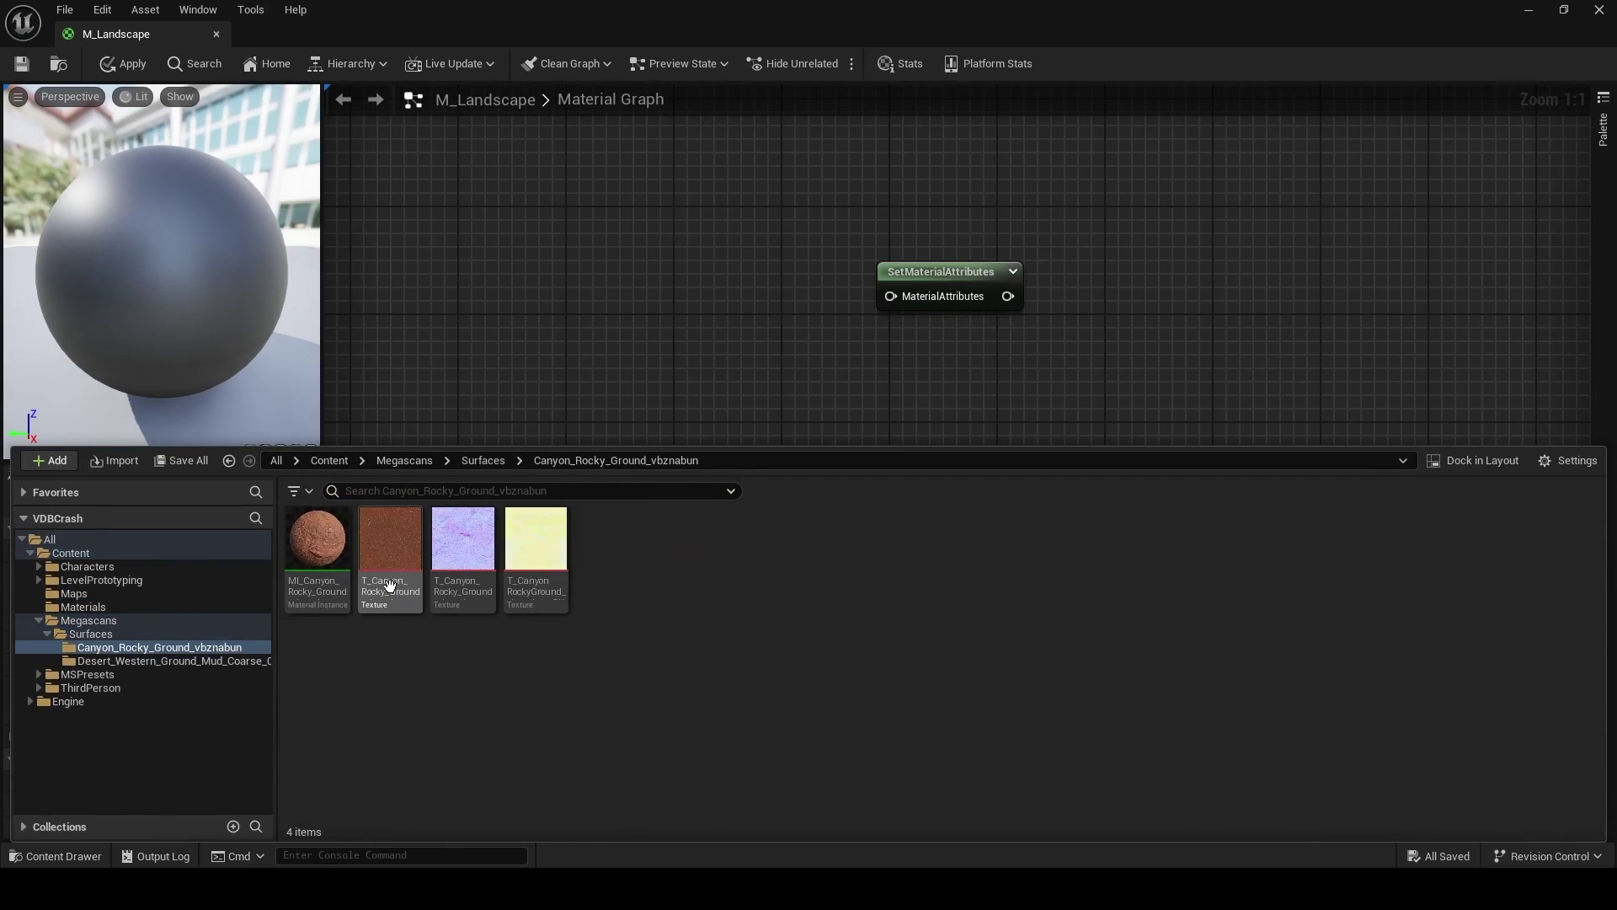
Step: Add the Canyon colour, normal and masks textures to the M_Landscape graph as sample nodes
drag(390, 543, 539, 165)
key(ctrl+space)
drag(459, 541, 612, 310)
drag(607, 389, 607, 376)
key(ctrl+space)
drag(534, 542, 570, 603)
Step: Inspect the masks texture's red, green and blue channels individually, then close the preview
double_click(169, 690)
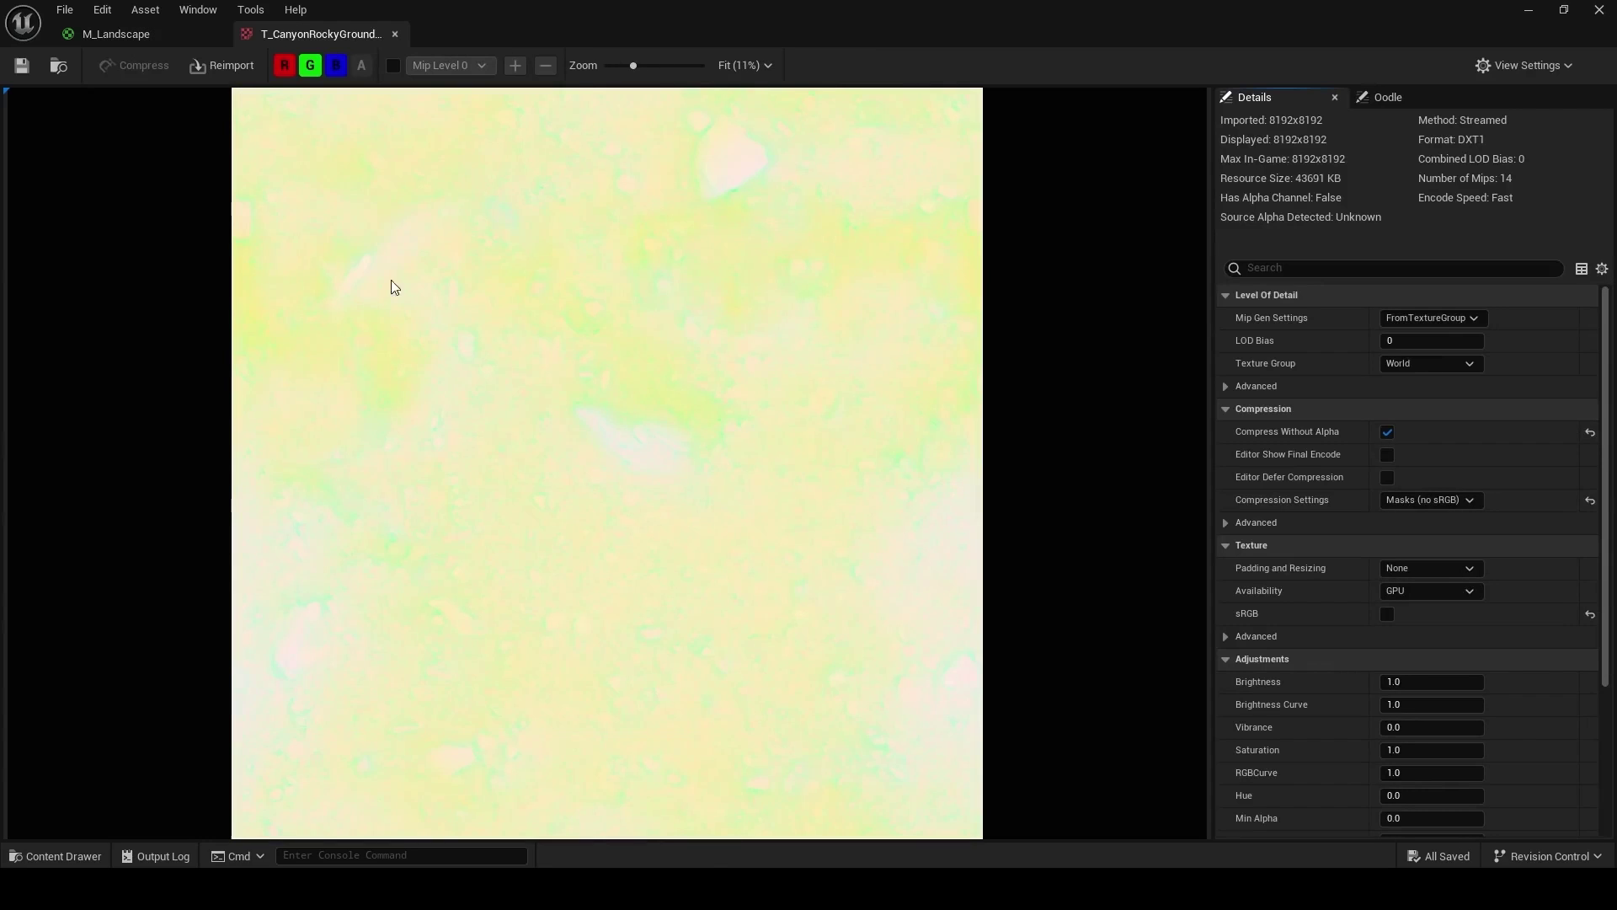
click(336, 66)
click(310, 66)
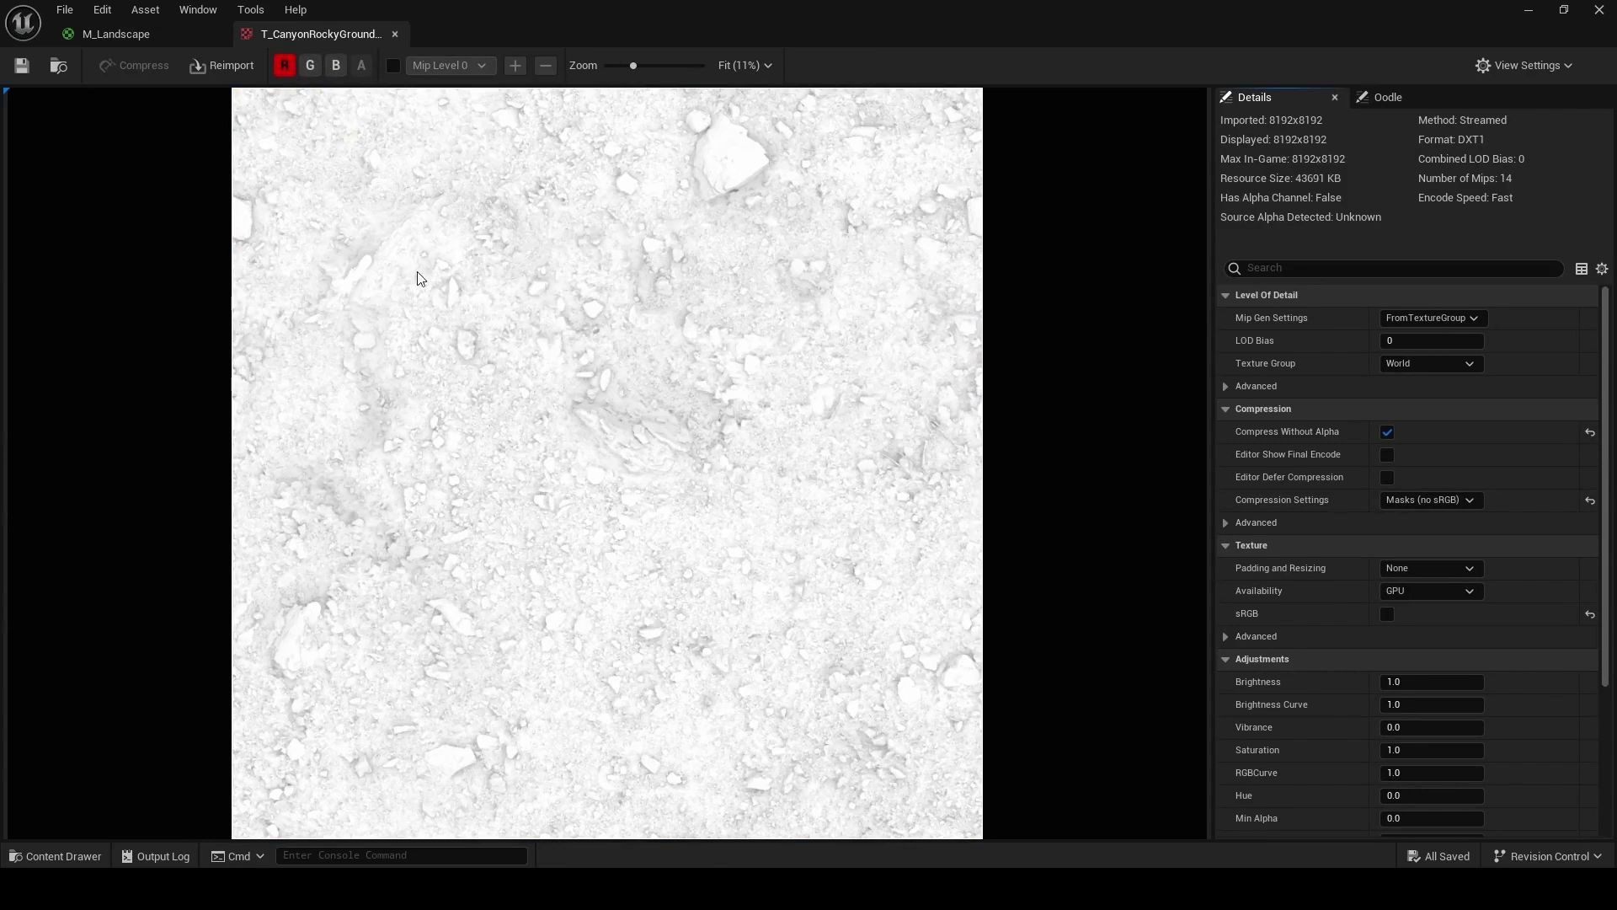
click(305, 63)
click(283, 66)
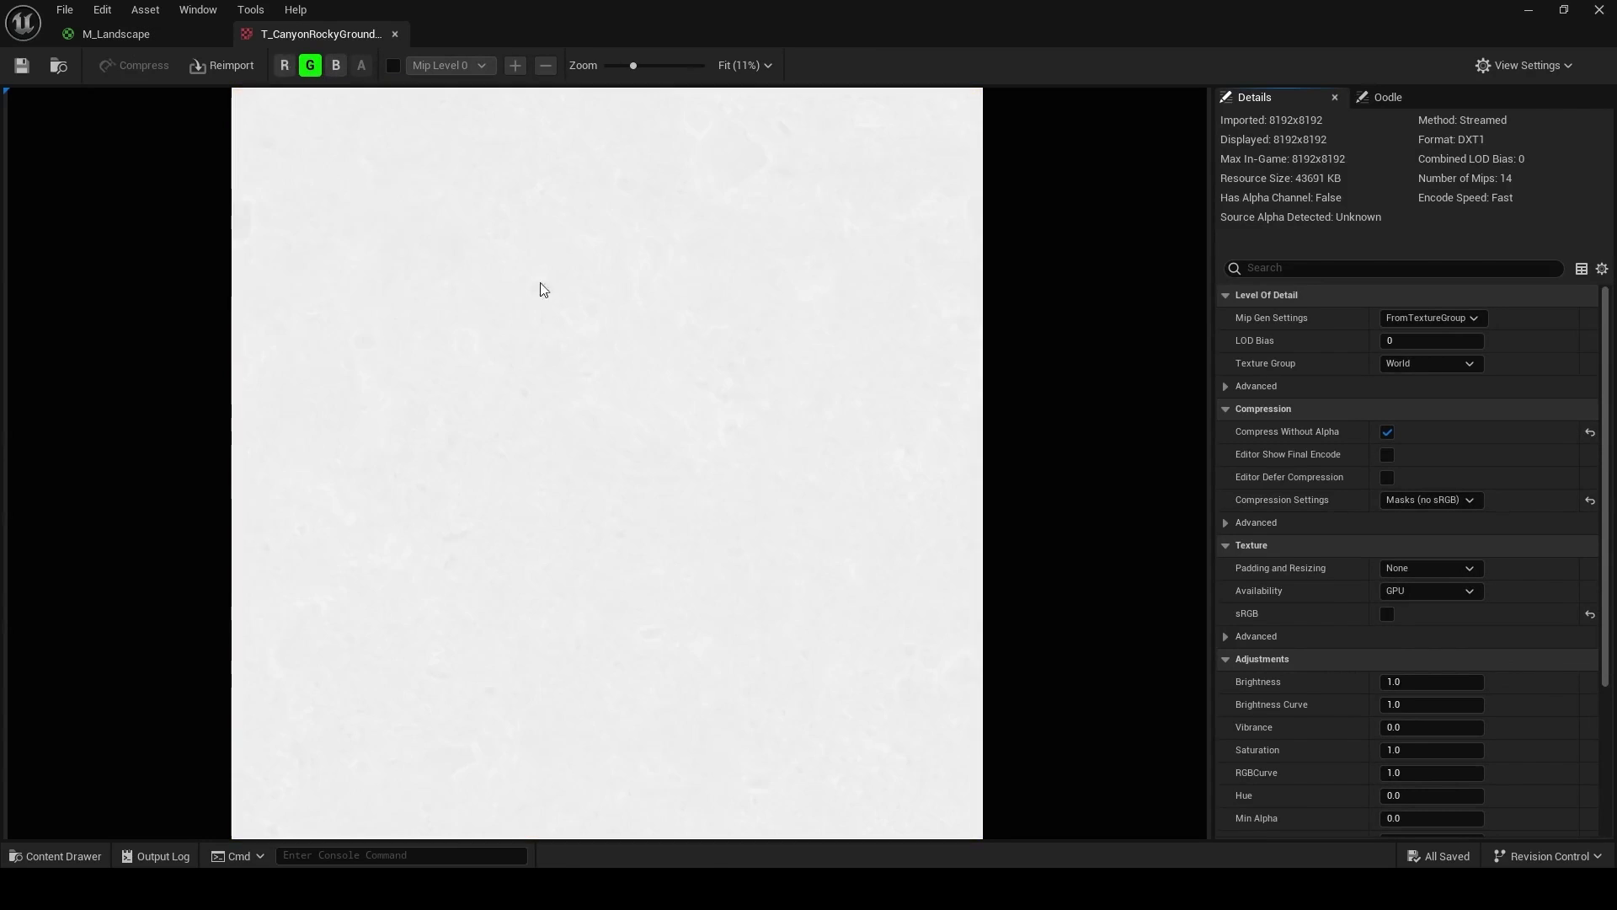
click(310, 66)
click(336, 66)
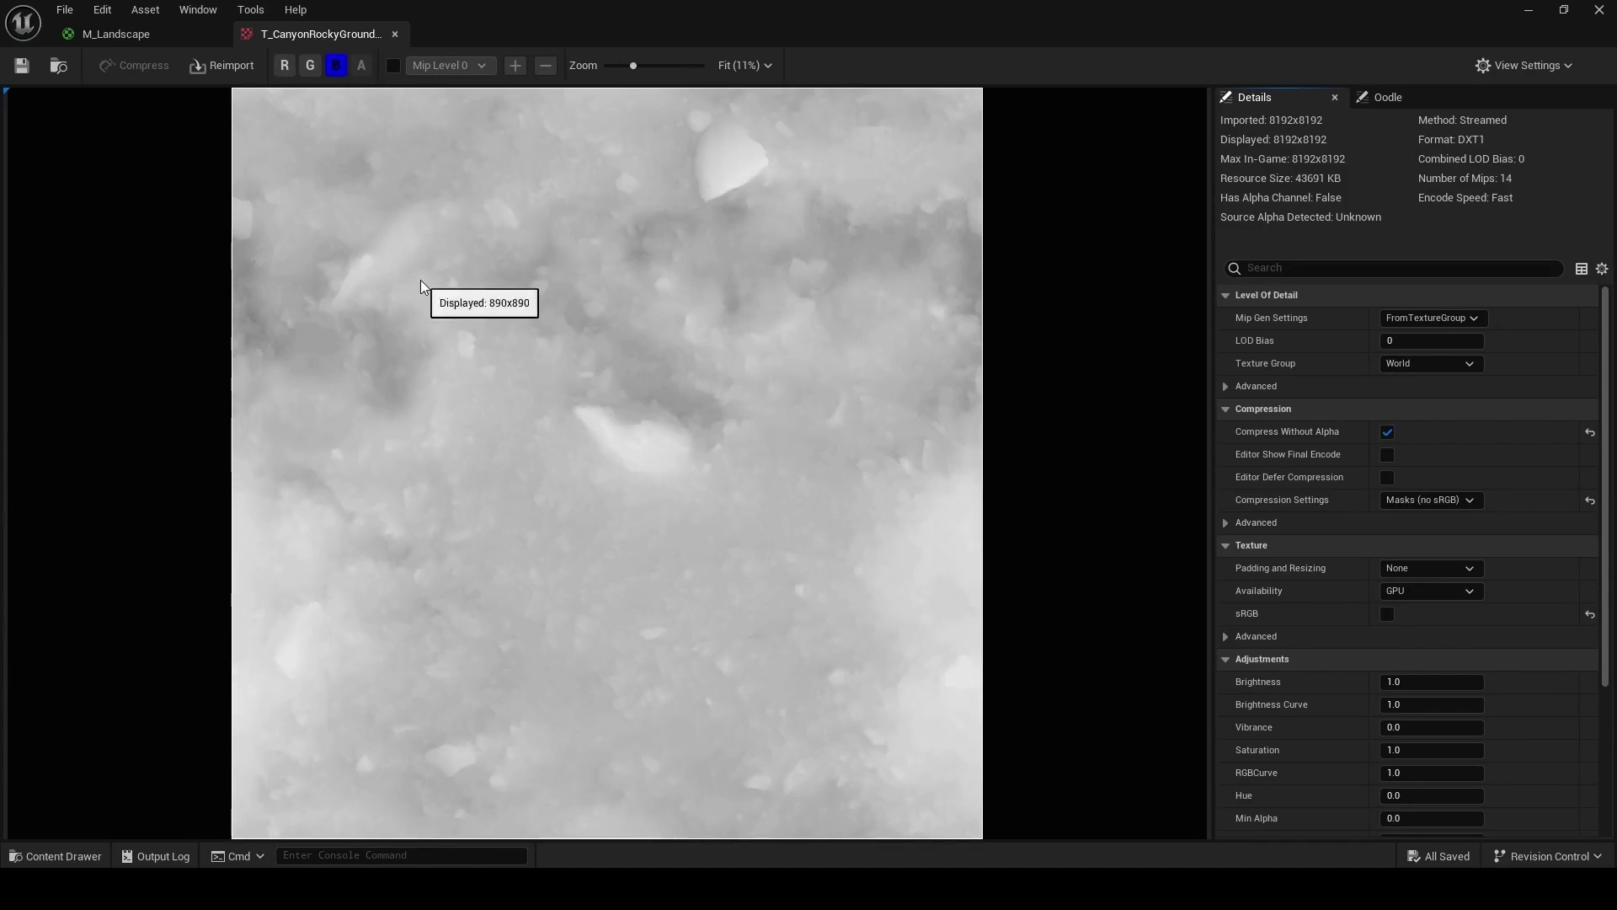
click(395, 34)
Step: Add BaseColor and Normal inputs to SetMaterialAttributes, wired from the colour and normal textures
click(876, 431)
right_drag(876, 431, 911, 502)
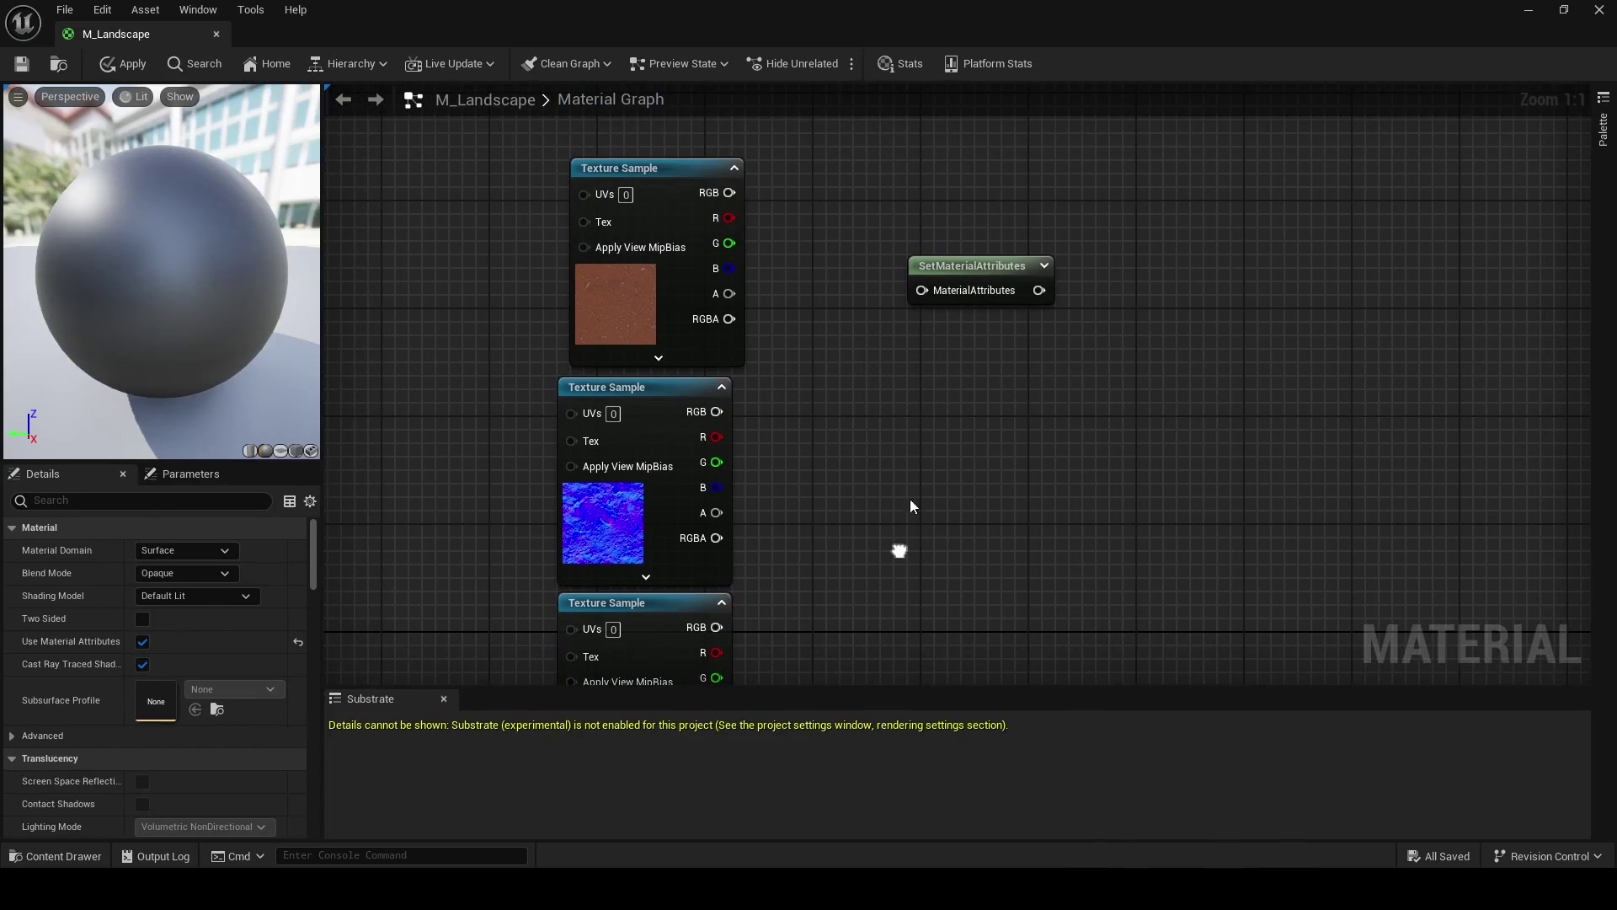
click(997, 268)
click(220, 551)
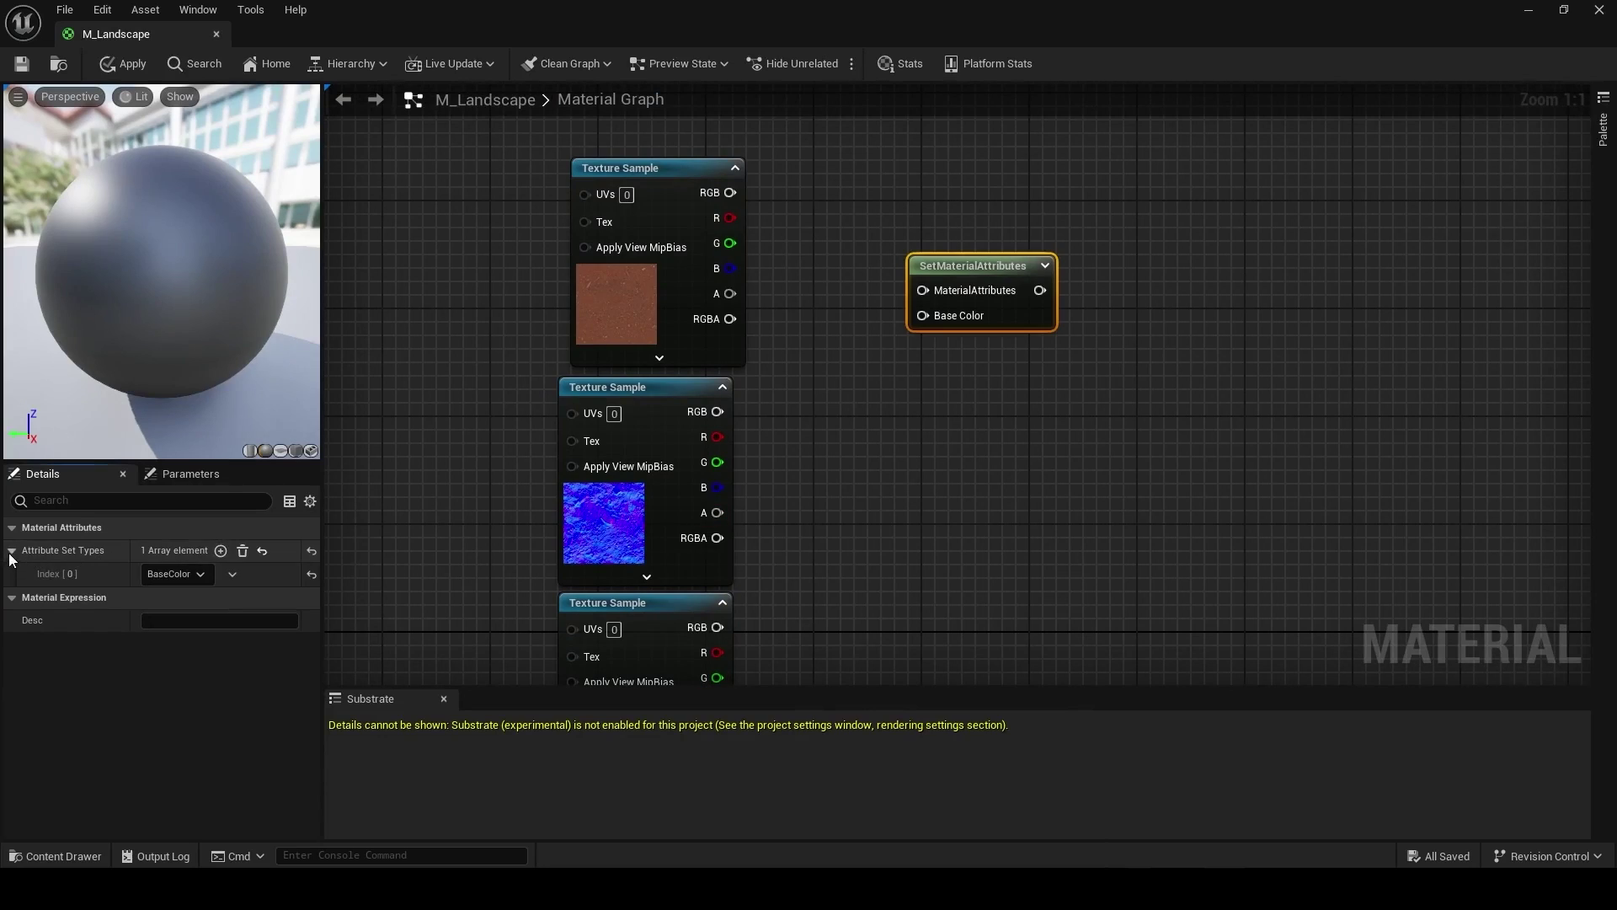
drag(730, 193, 941, 315)
click(220, 551)
click(189, 600)
click(168, 361)
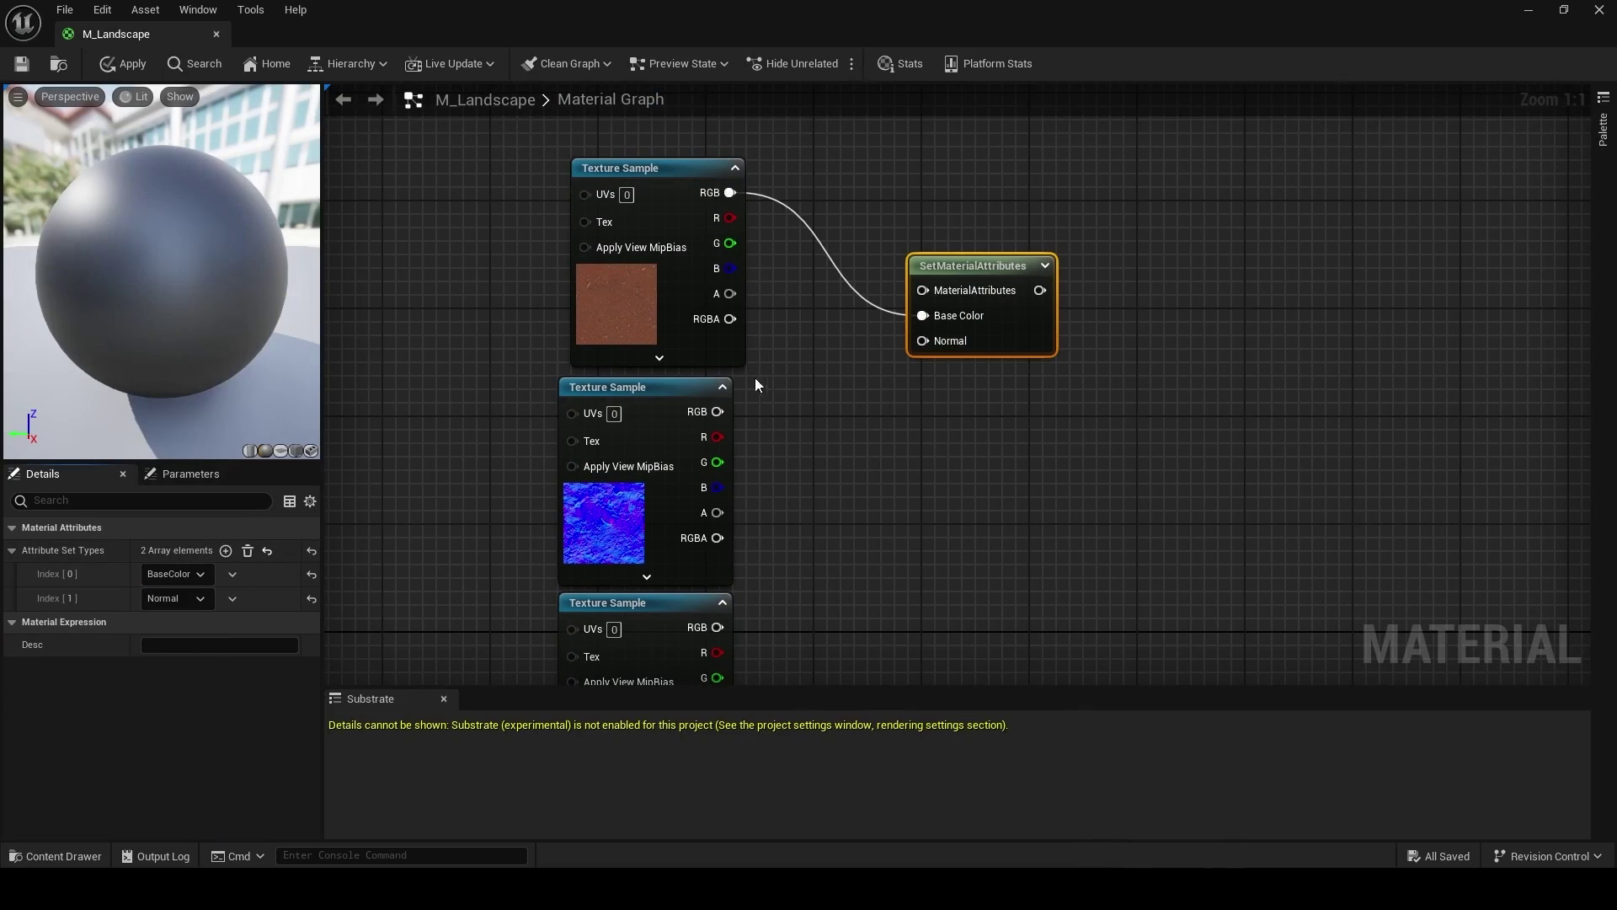
drag(716, 411, 943, 340)
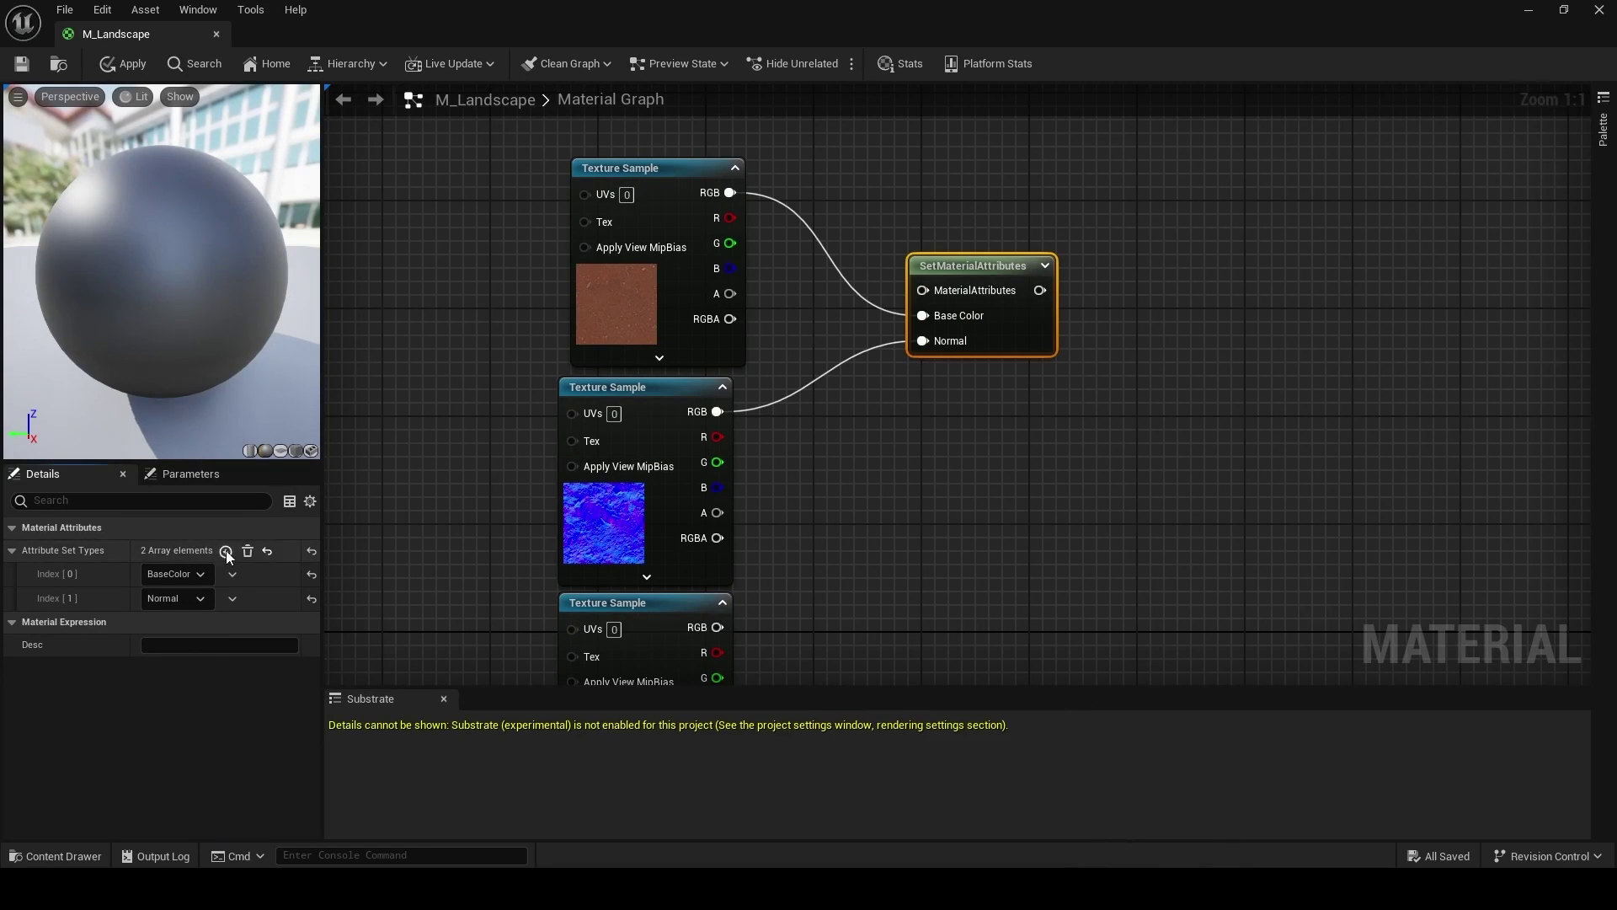
Step: Add an AmbientOcclusion input fed by the mask texture's red channel
click(225, 551)
click(200, 623)
scroll(202, 387, down, 1)
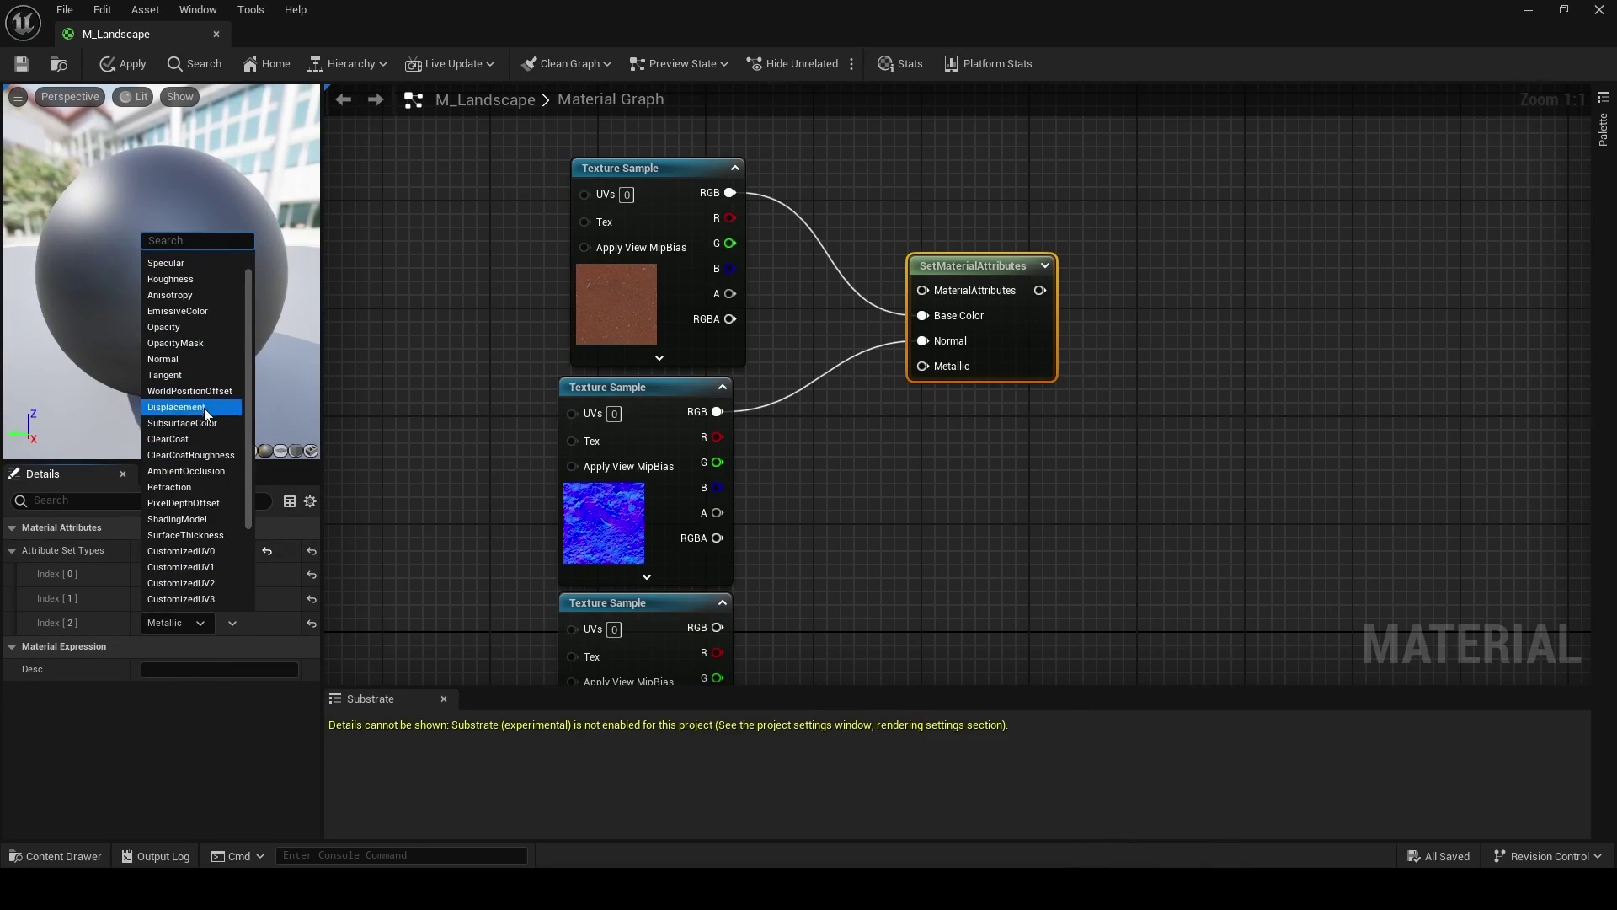
click(204, 470)
right_drag(846, 570, 812, 447)
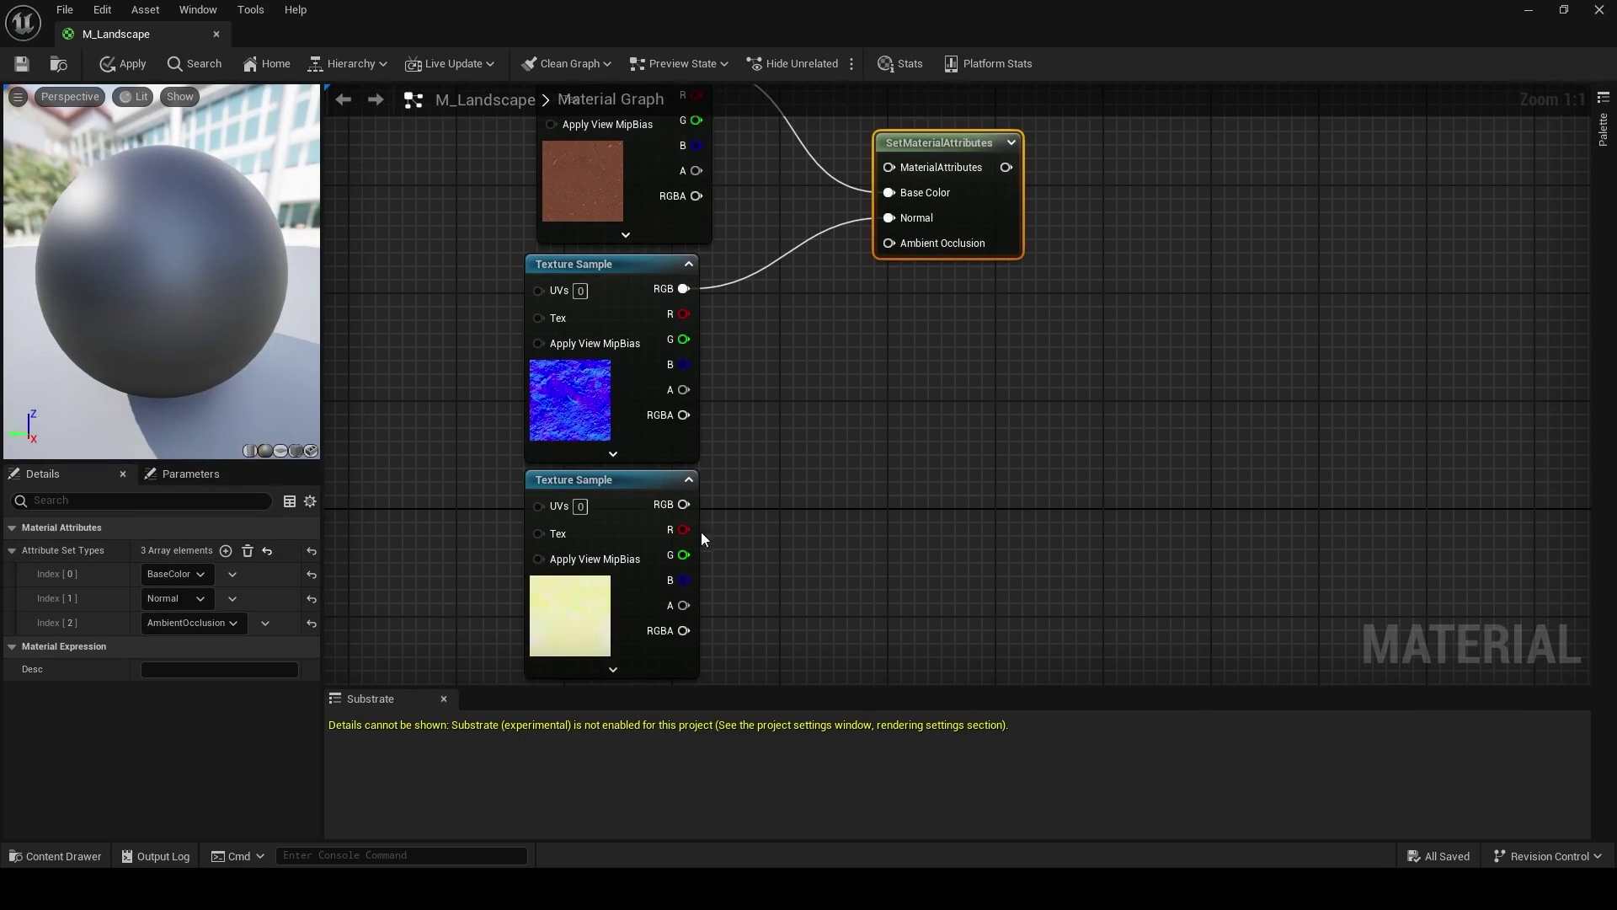
drag(683, 529, 912, 240)
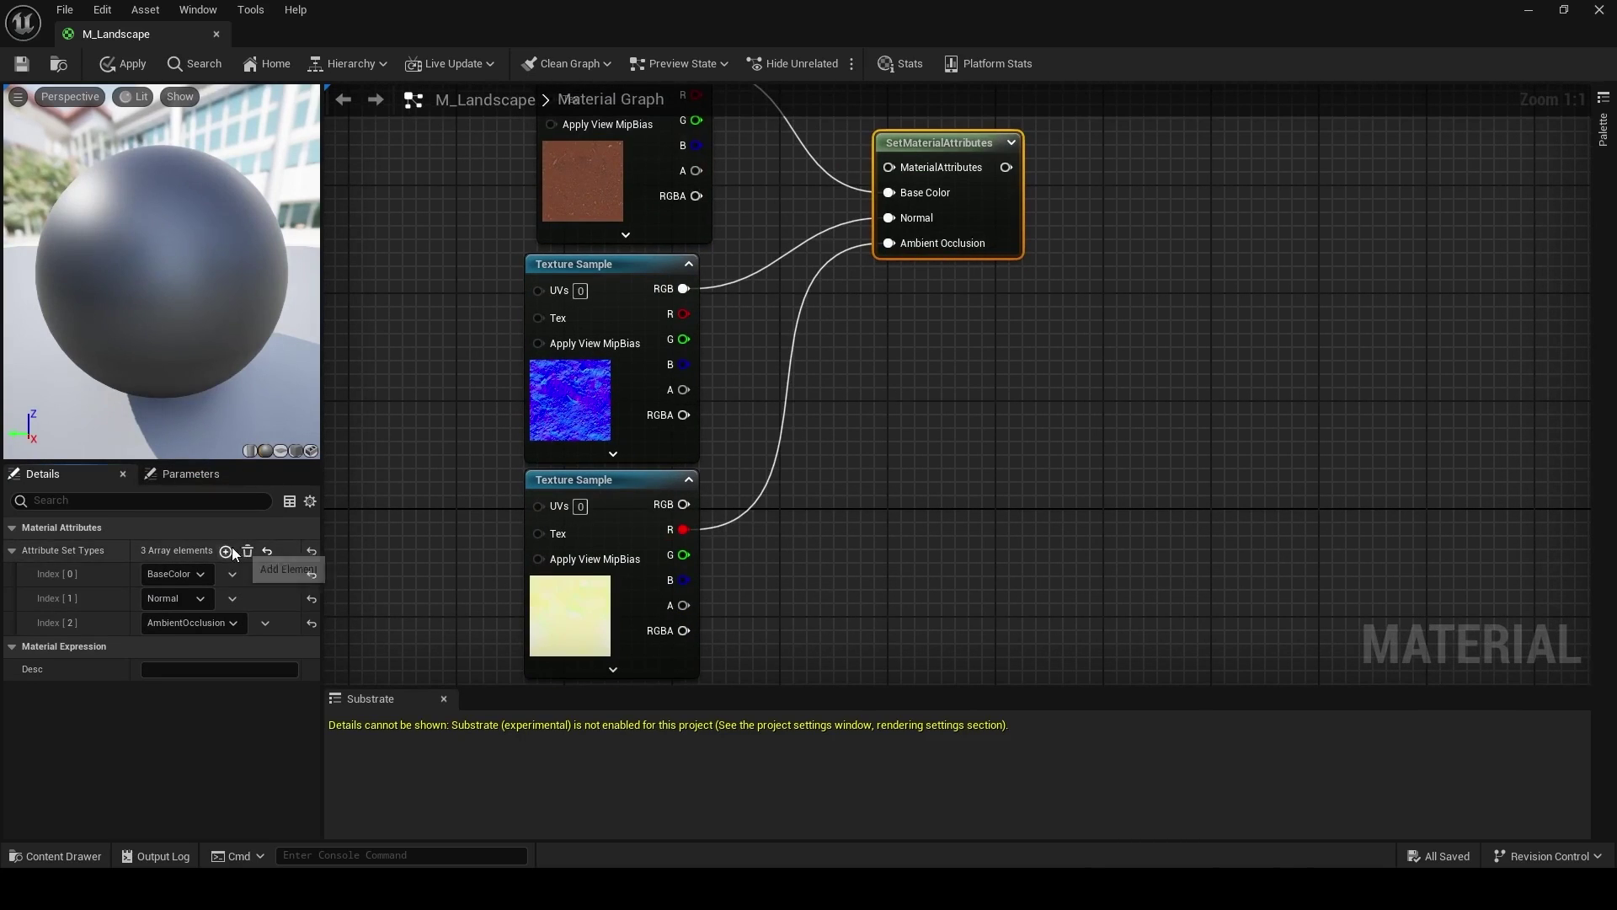
Step: Add Roughness and Displacement inputs fed by the mask's green and blue channels
click(226, 550)
click(187, 647)
click(180, 330)
drag(683, 554, 889, 268)
click(226, 551)
click(195, 672)
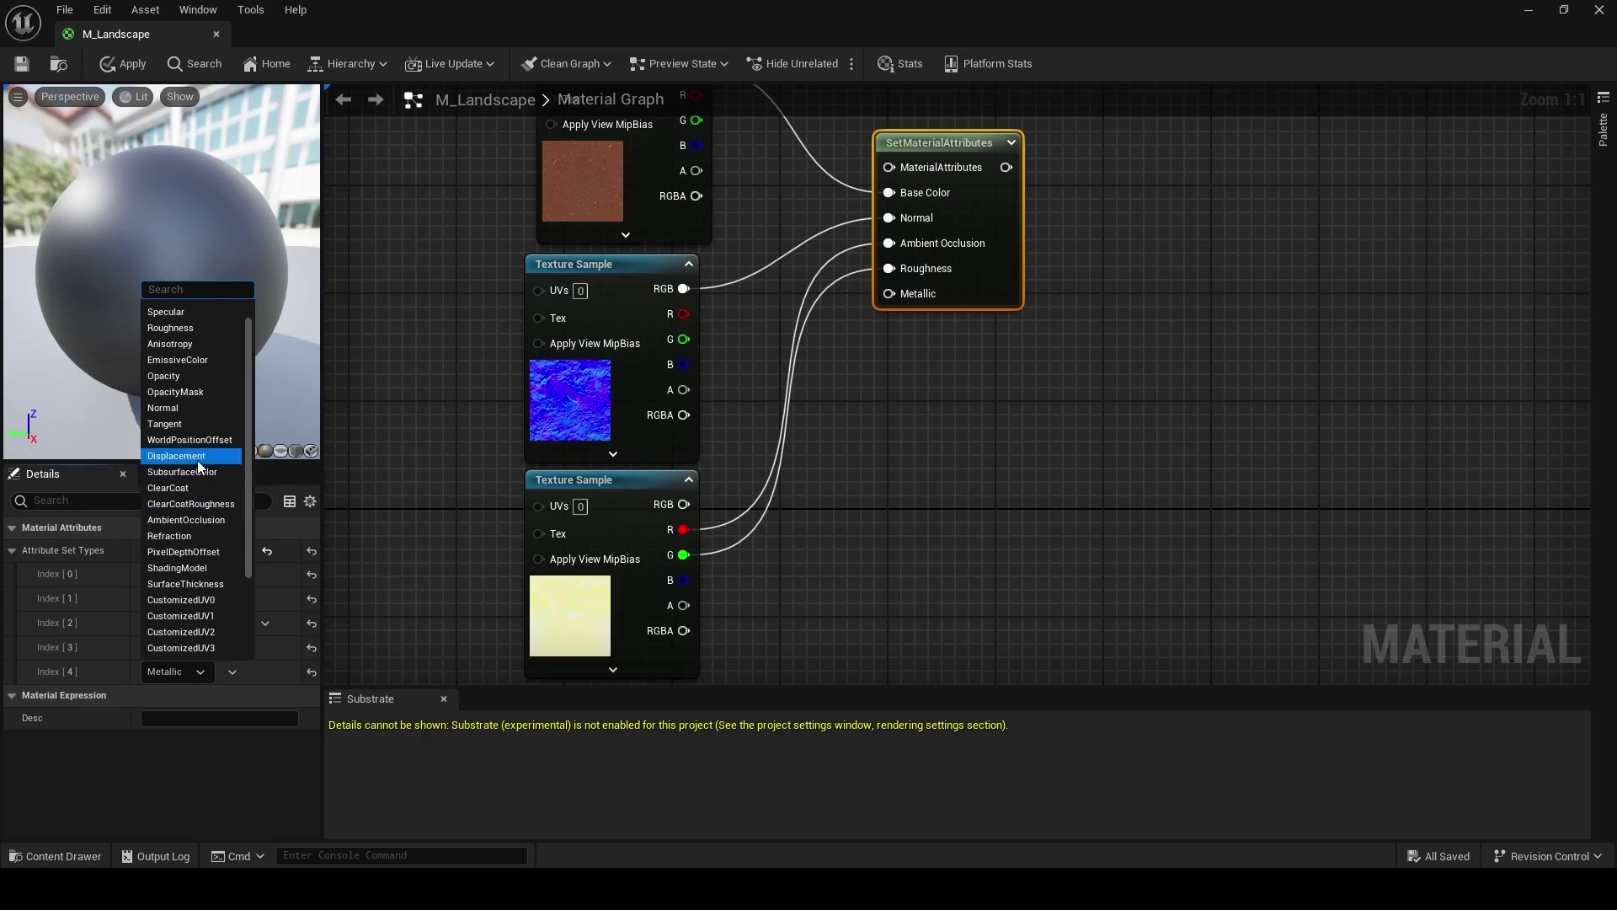
click(177, 482)
drag(683, 579, 888, 293)
Step: Add a Named Reroute Declaration called 'Quixel Canyon Rocky Ground' from the attributes output
right_drag(985, 303, 852, 519)
drag(871, 384, 961, 382)
text(add name)
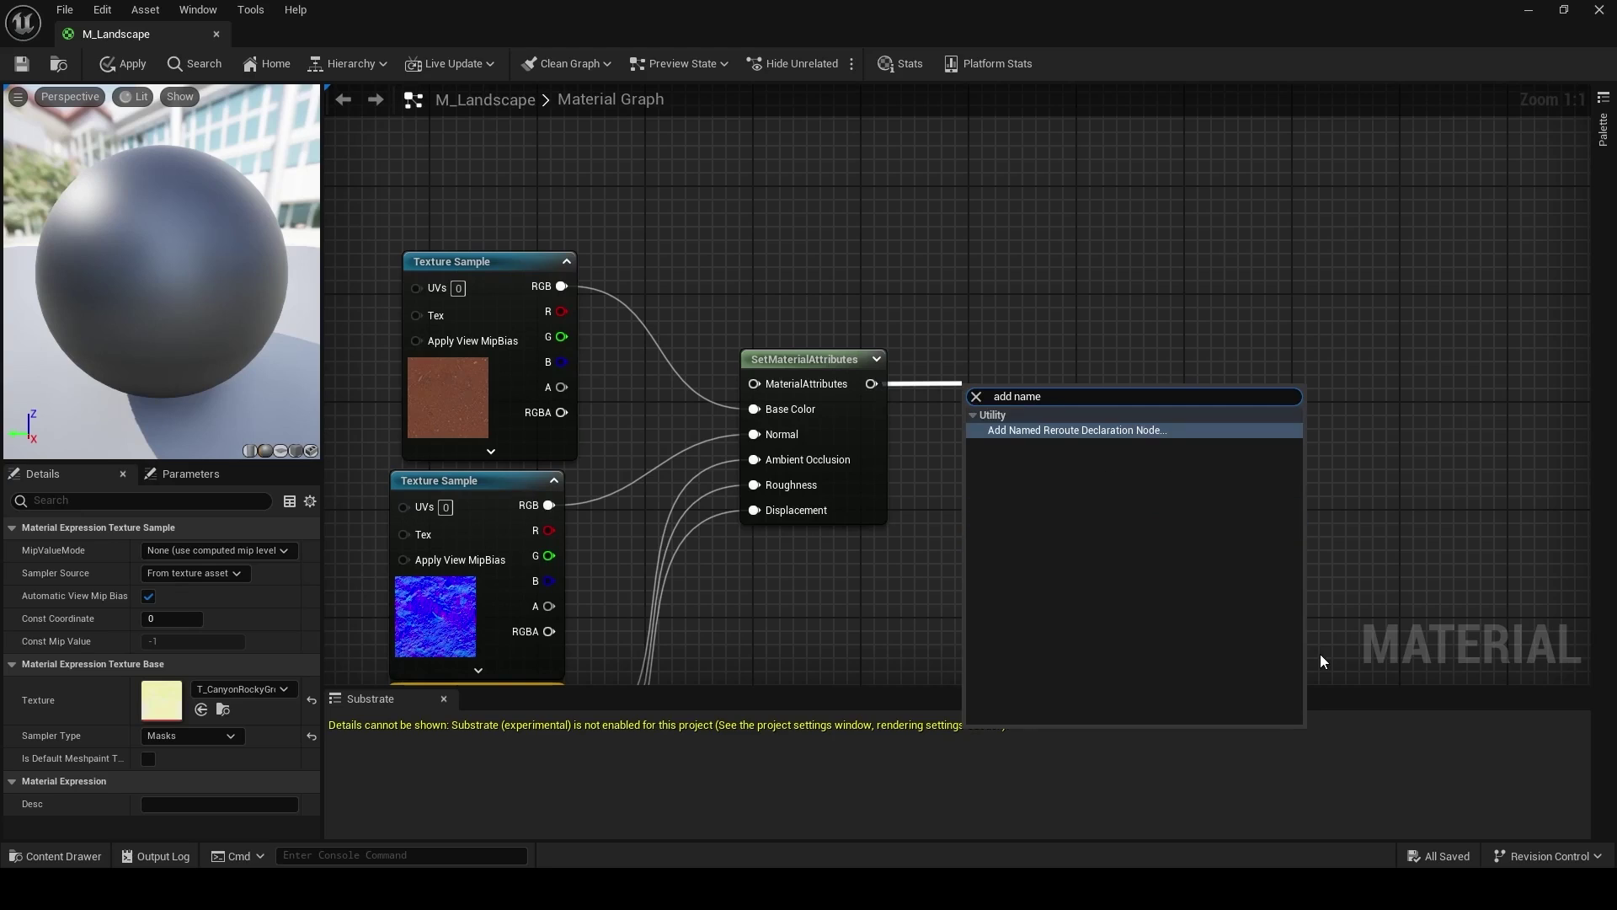
click(1123, 430)
text(Quixel)
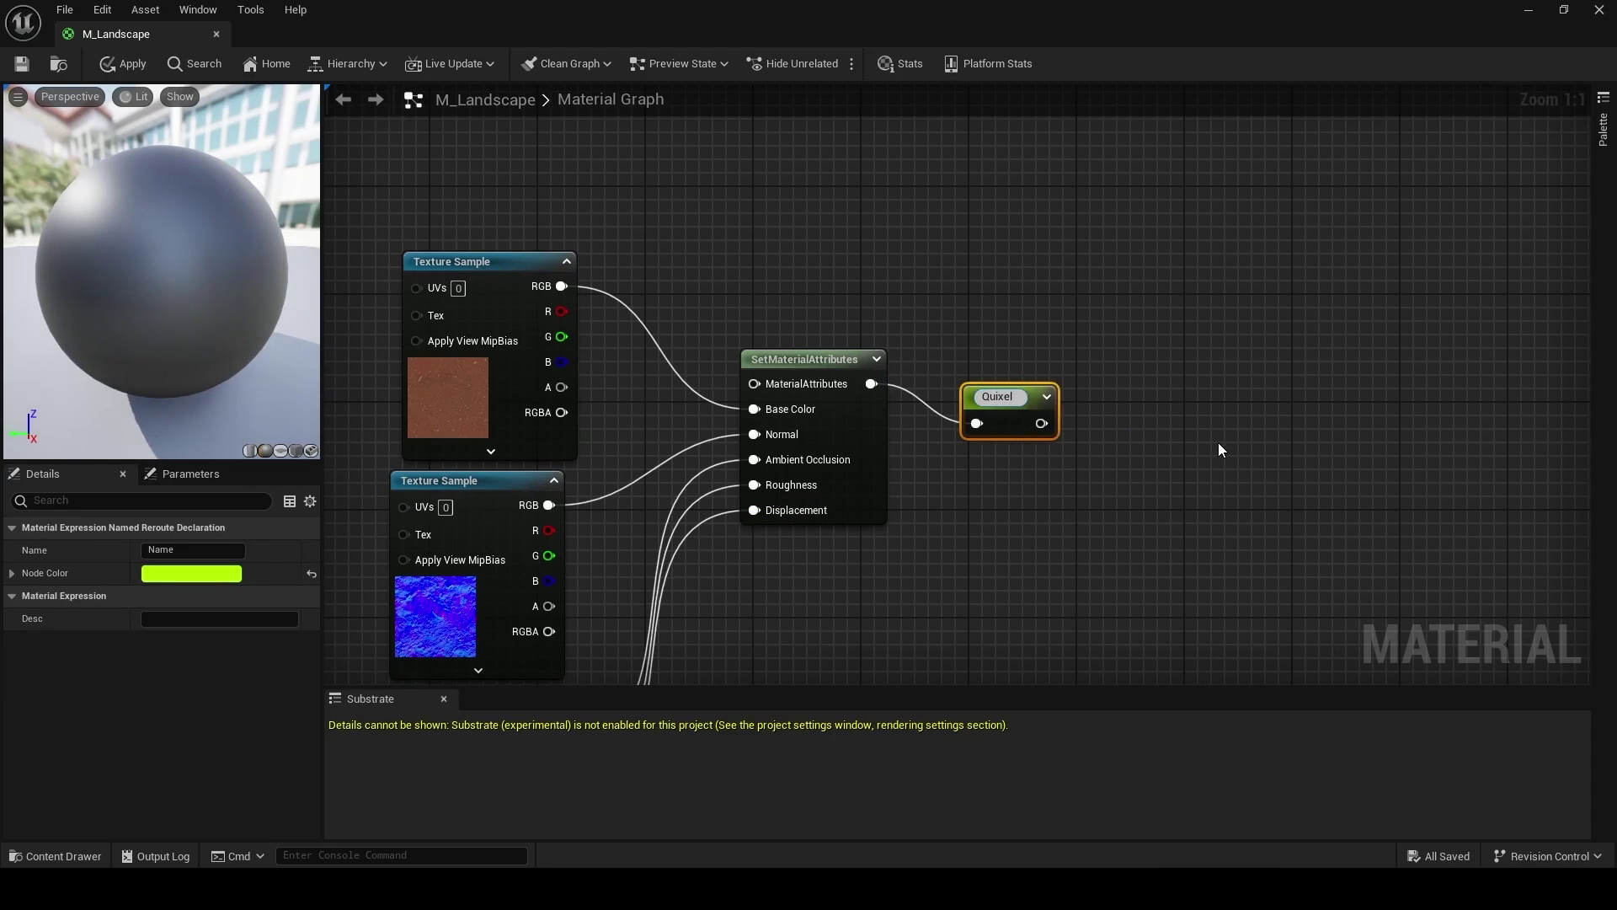
text( Canyon Rocky G)
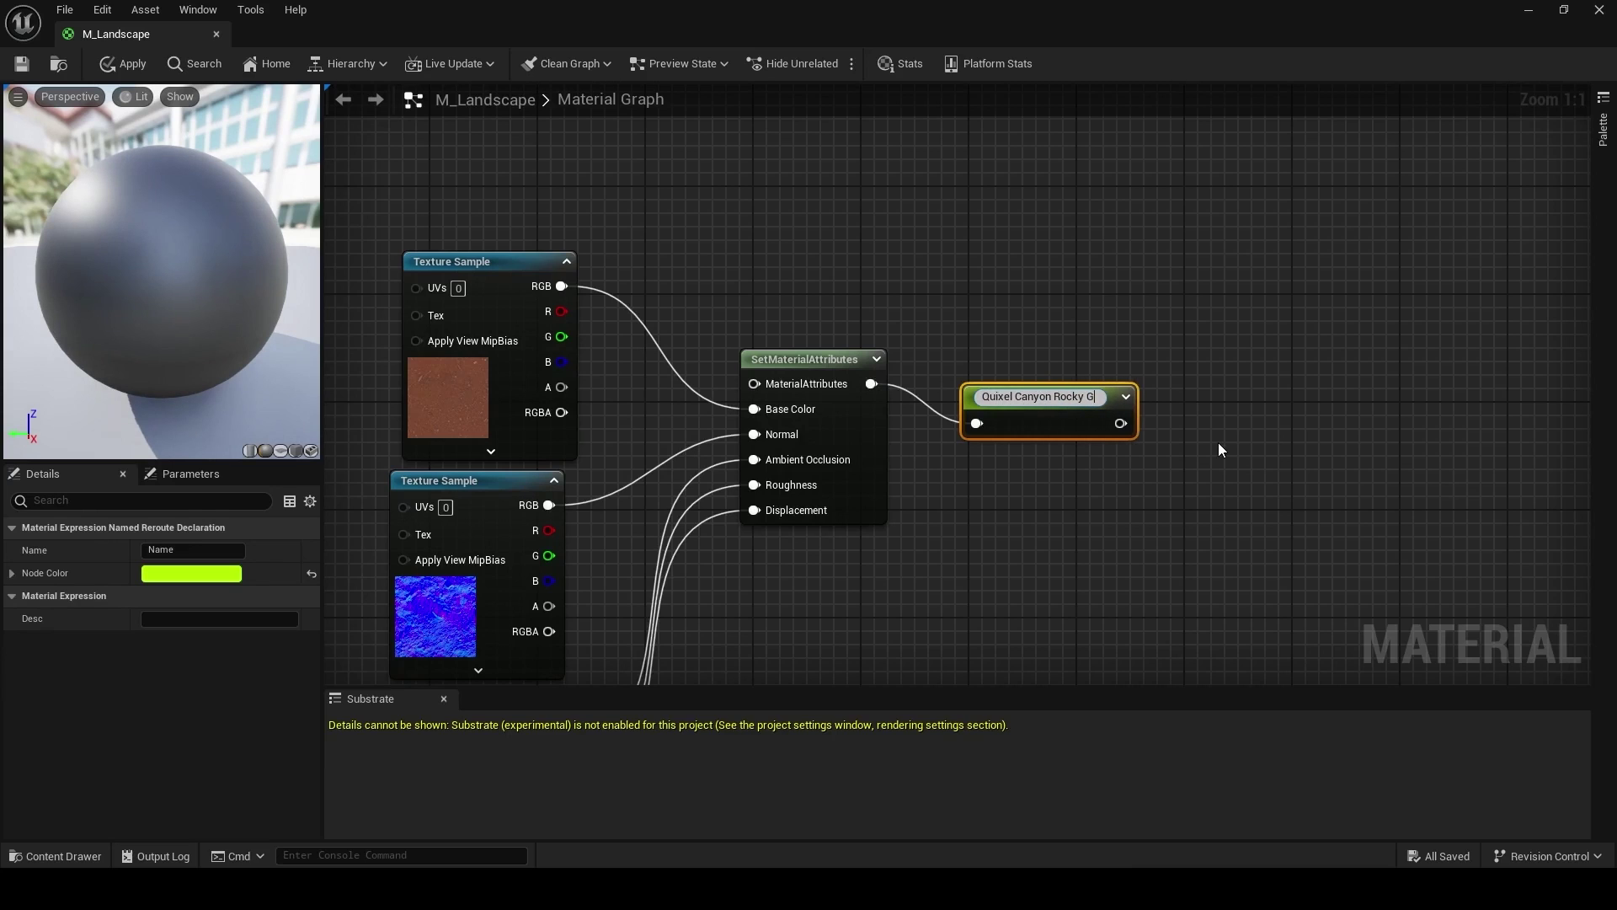
text(round)
key(Return)
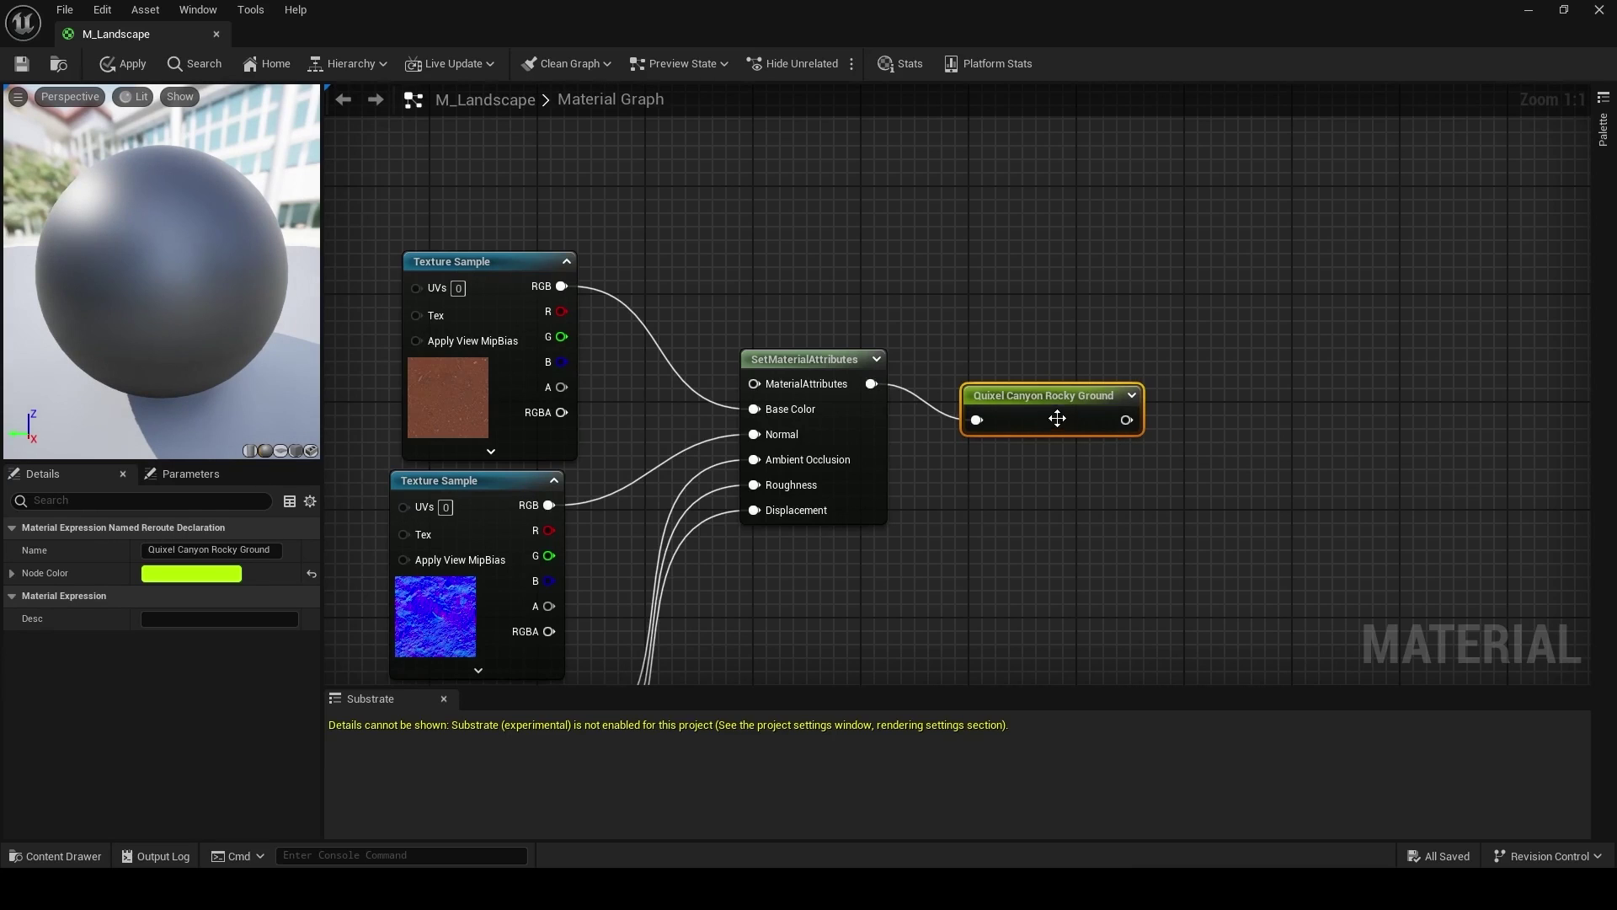
Step: Select the canyon node group and move it up and left to tidy the graph
click(999, 496)
scroll(1002, 497, down, 5)
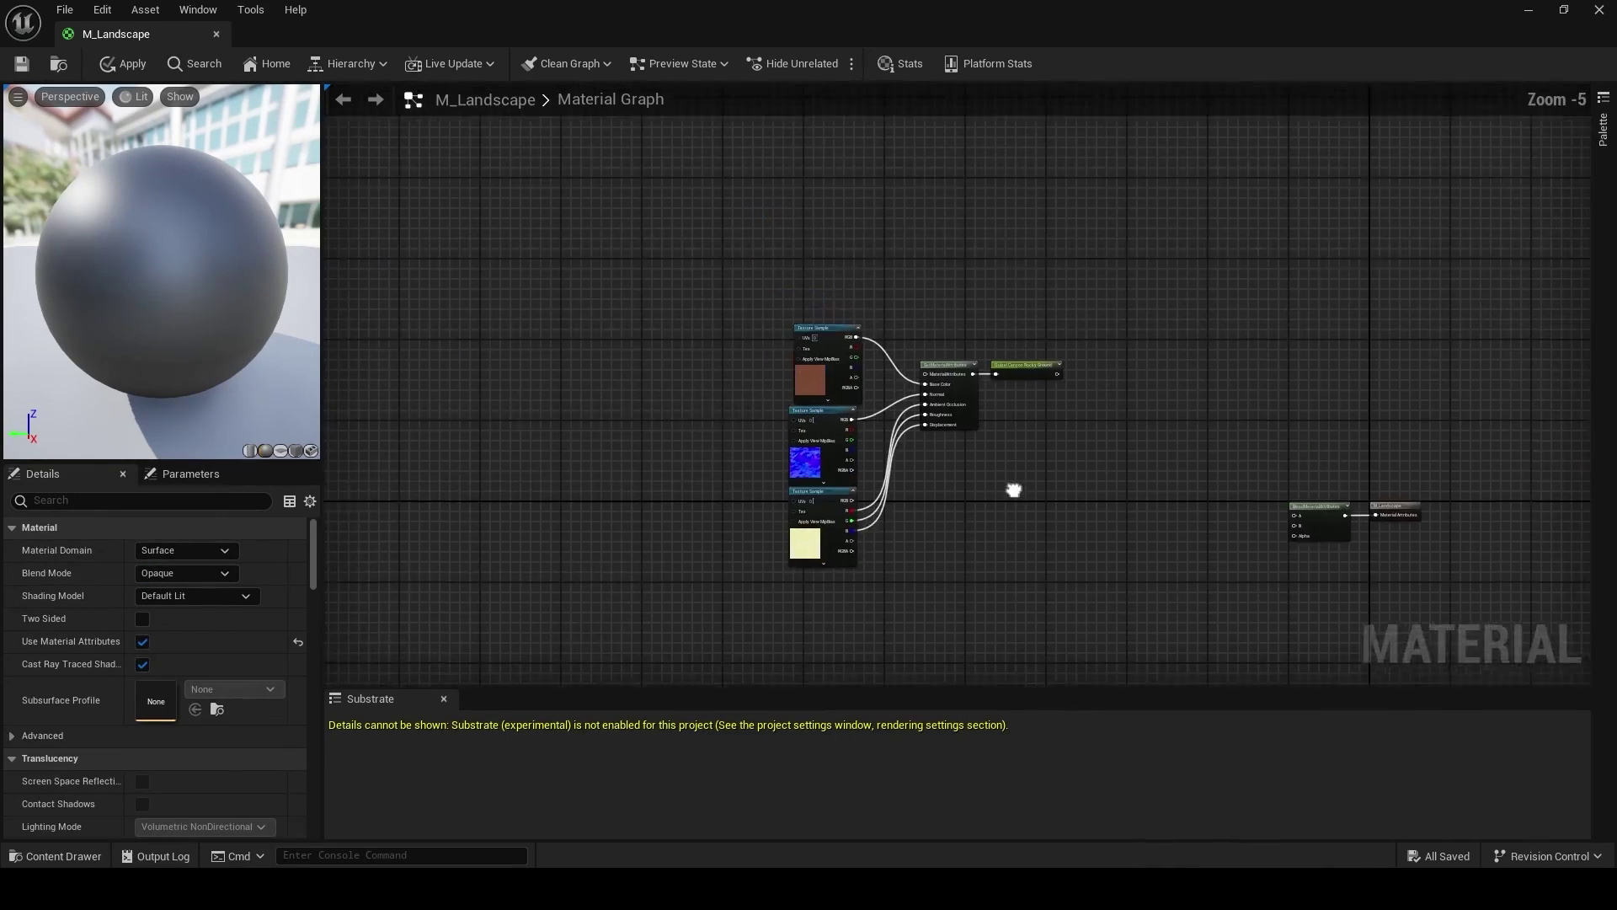
drag(722, 295, 1067, 573)
drag(1035, 372, 807, 236)
click(834, 366)
scroll(891, 375, up, 1)
drag(497, 217, 691, 513)
click(824, 495)
right_drag(824, 494, 760, 425)
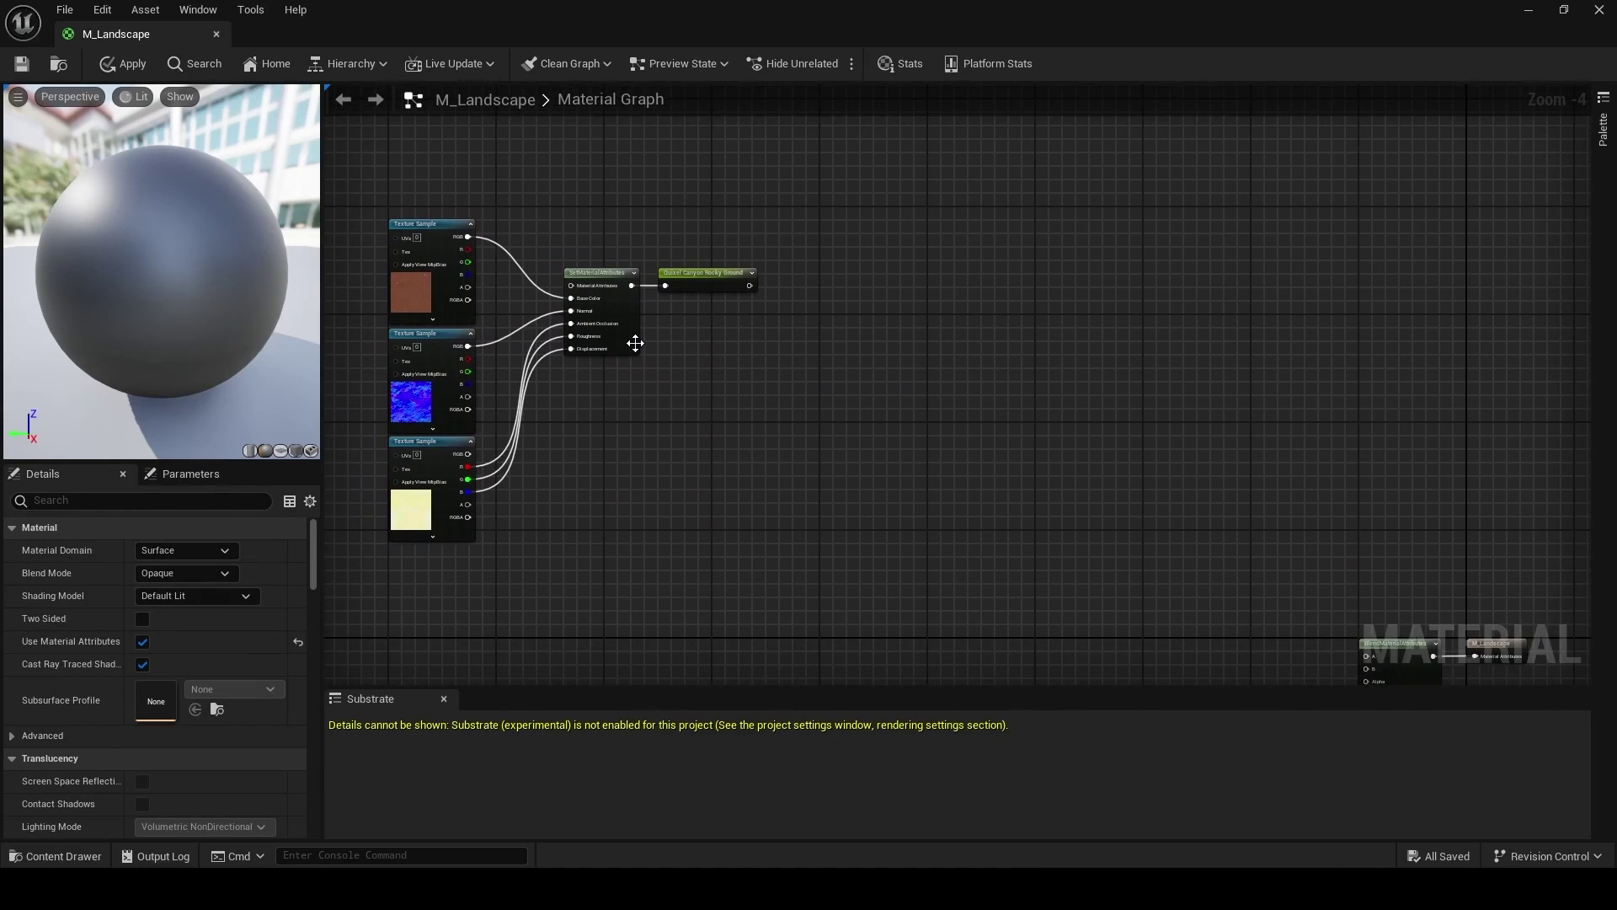
Step: Position the second SetMaterialAttributes and add the Desert colour, normal and masks textures
drag(635, 343, 1065, 357)
scroll(1065, 358, up, 4)
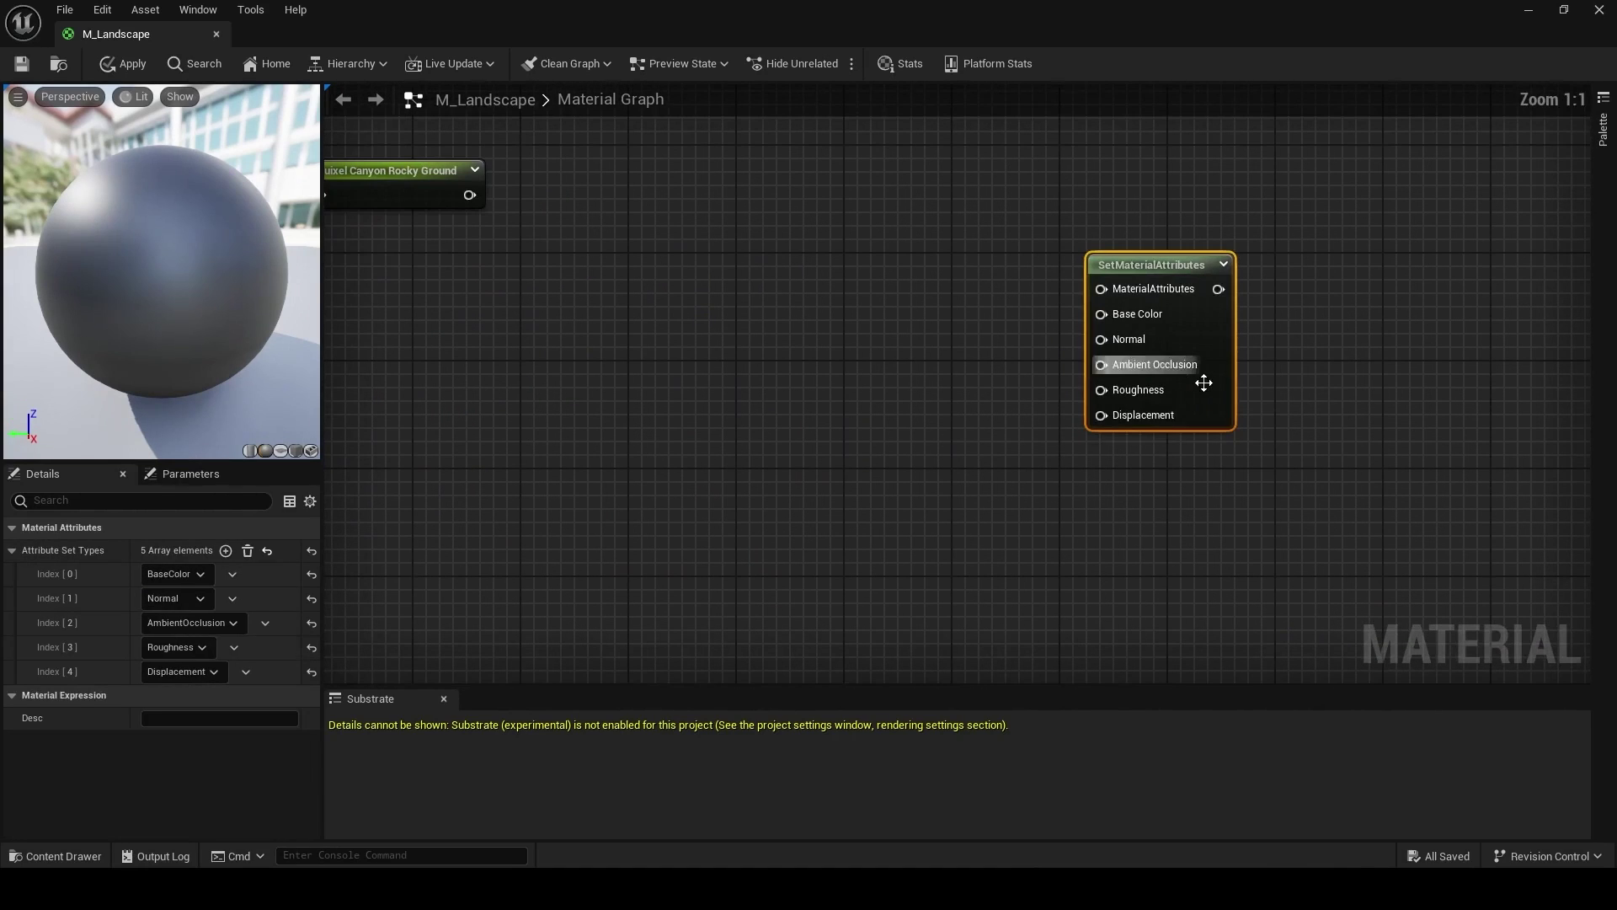
drag(1207, 385, 1199, 326)
key(ctrl+space)
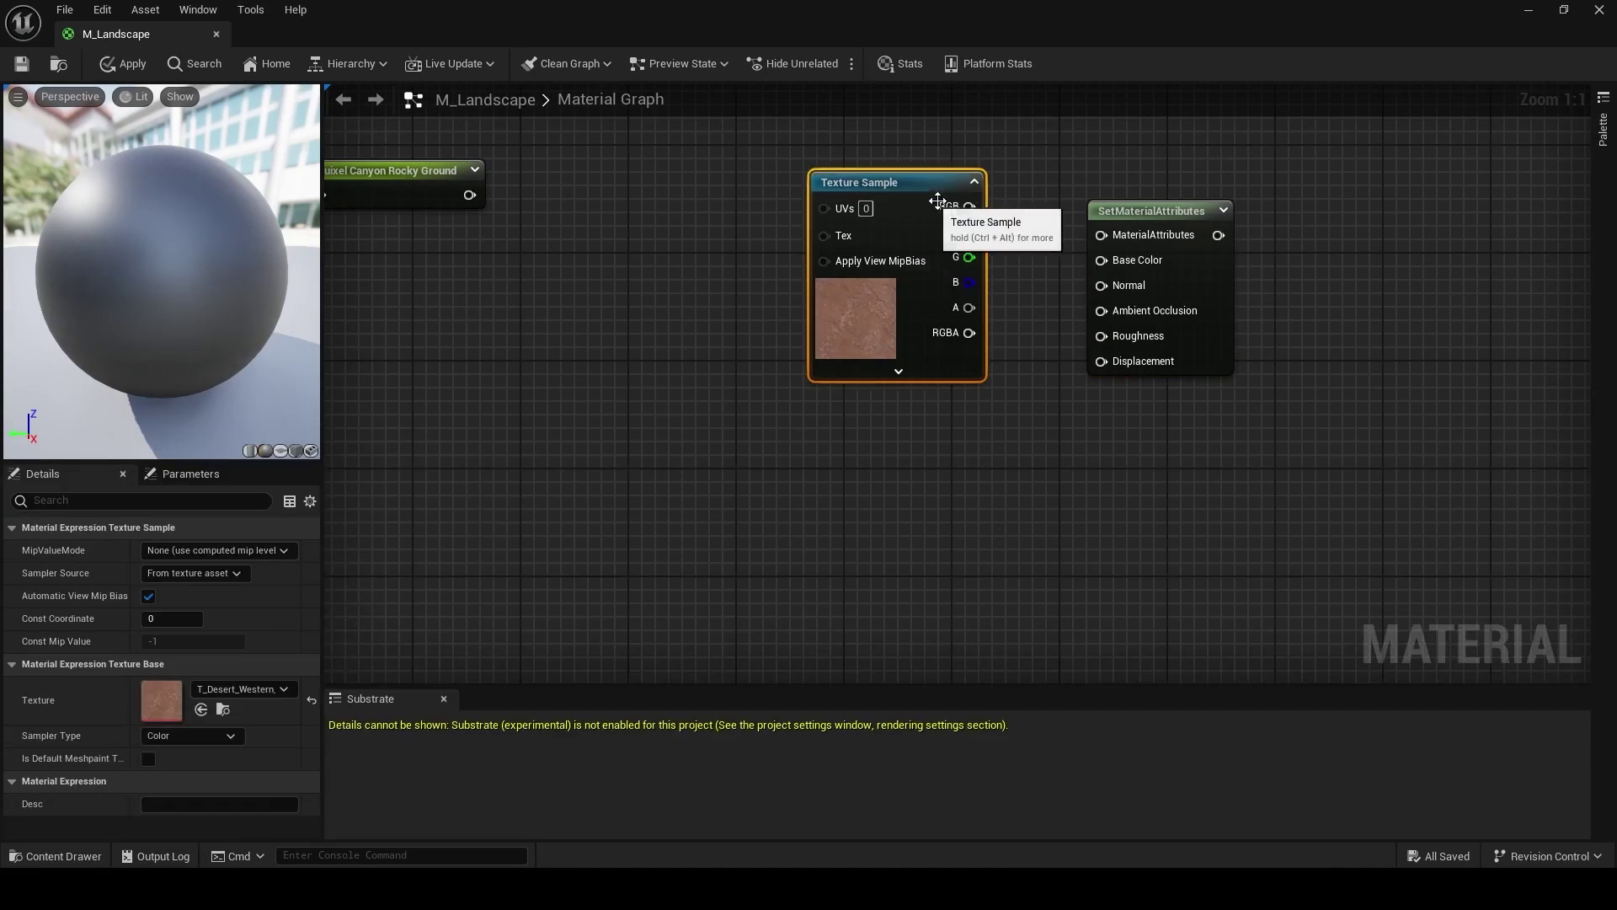
right_drag(609, 402, 548, 340)
key(ctrl+space)
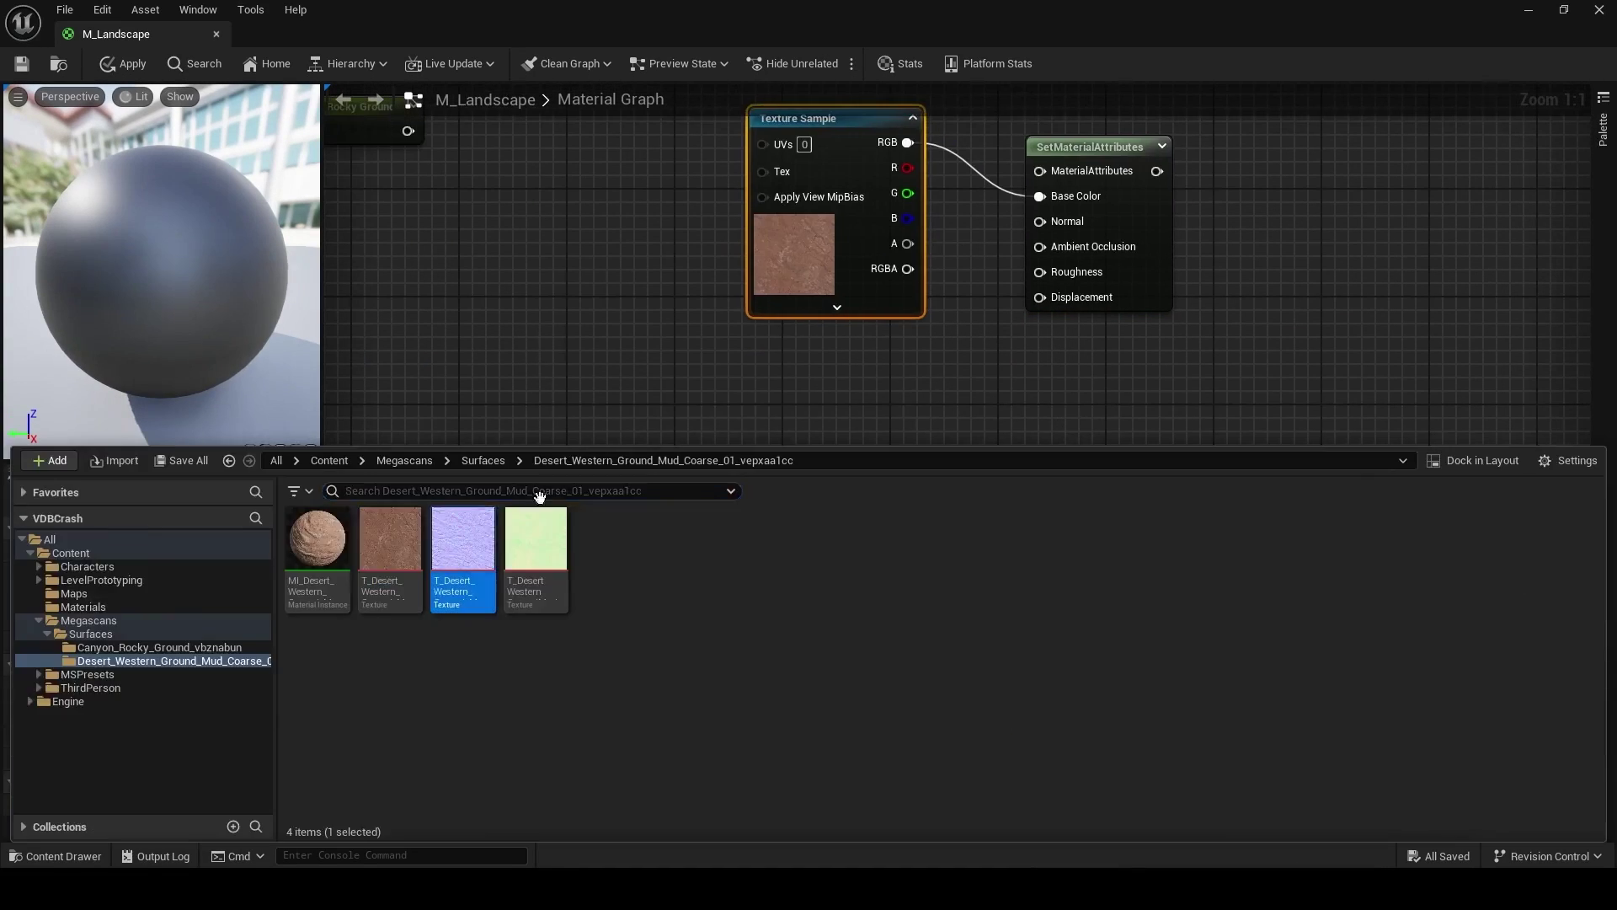
drag(548, 339, 758, 325)
drag(913, 361, 1040, 221)
right_drag(1044, 252, 922, 244)
key(ctrl+space)
drag(536, 544, 636, 536)
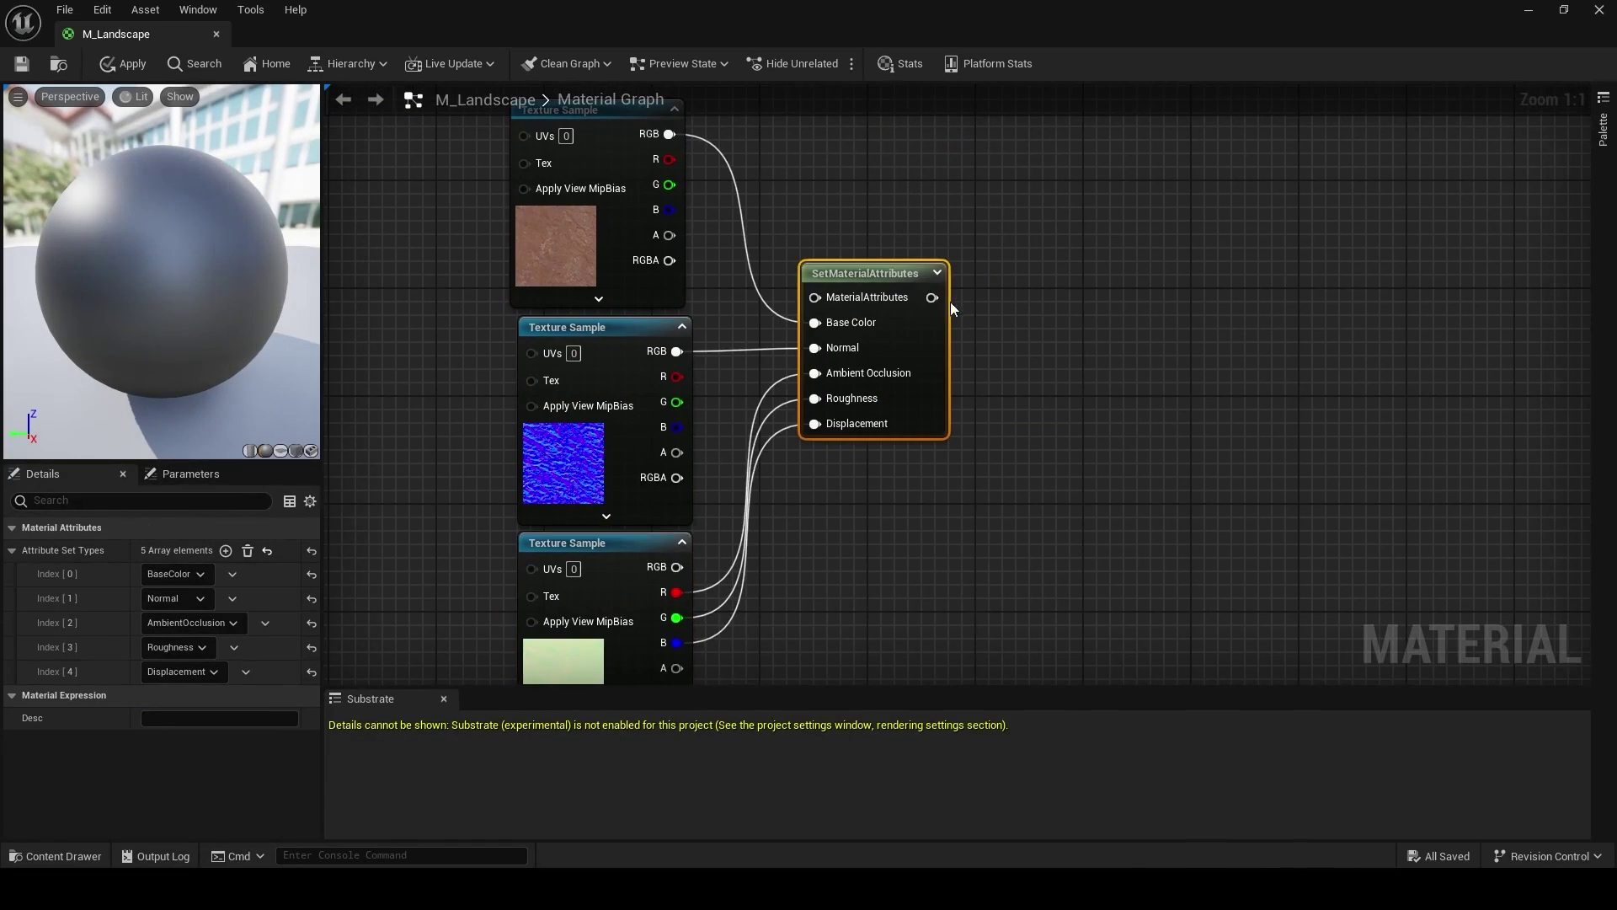
Step: Add a named reroute 'Quixel Desert Western' from the desert attributes output
drag(933, 297, 1083, 287)
text(name)
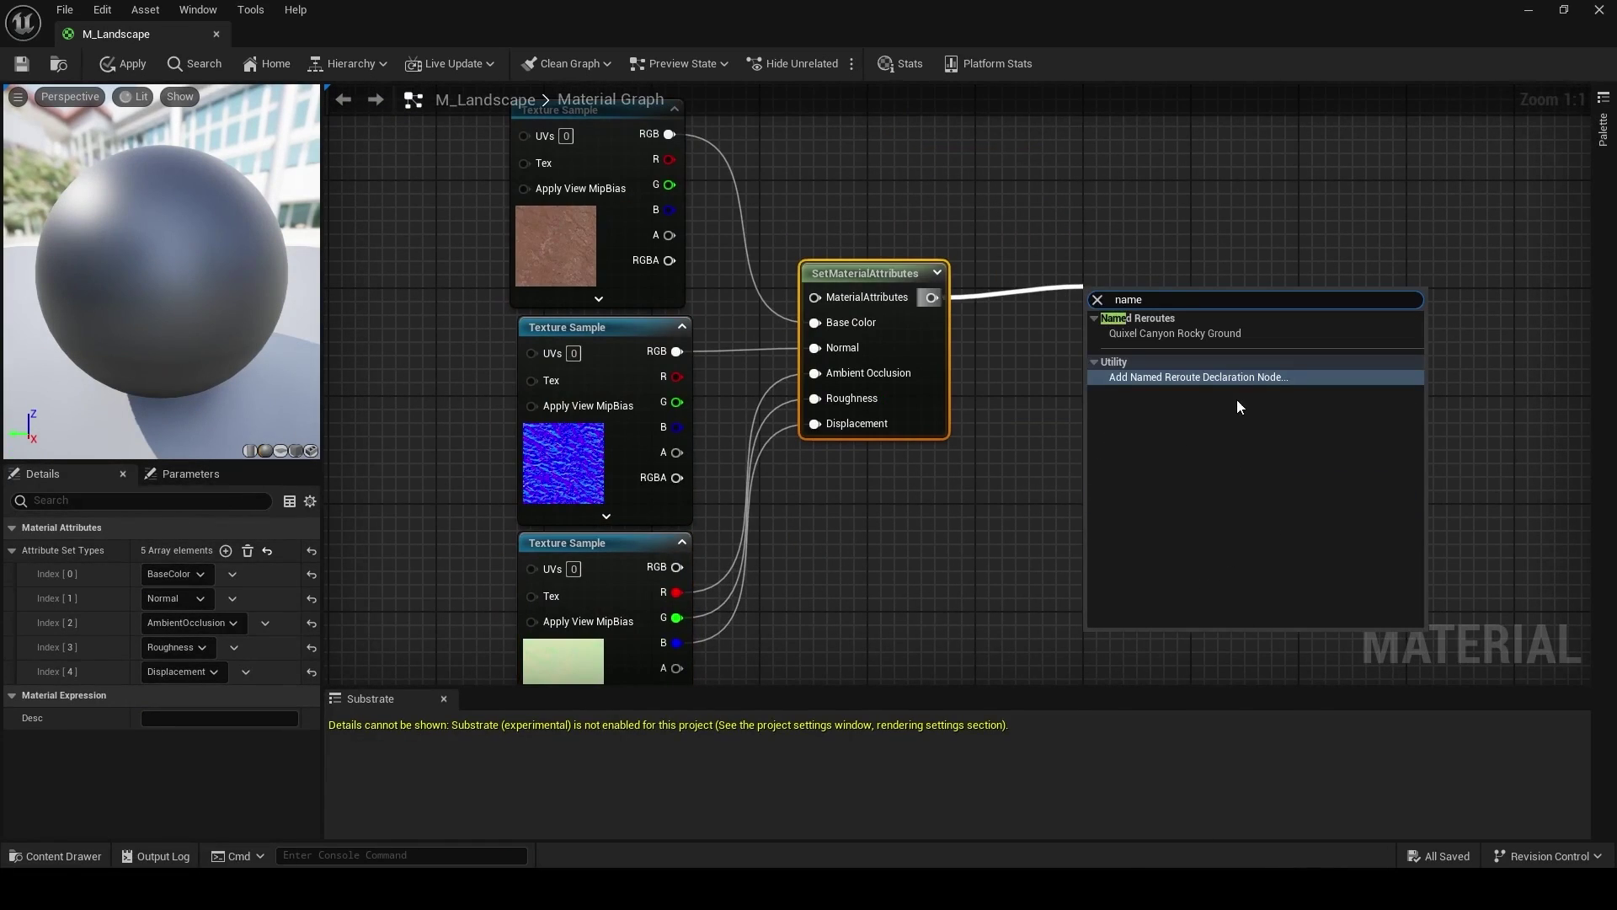
click(1250, 379)
text(Quixel Desert Wes)
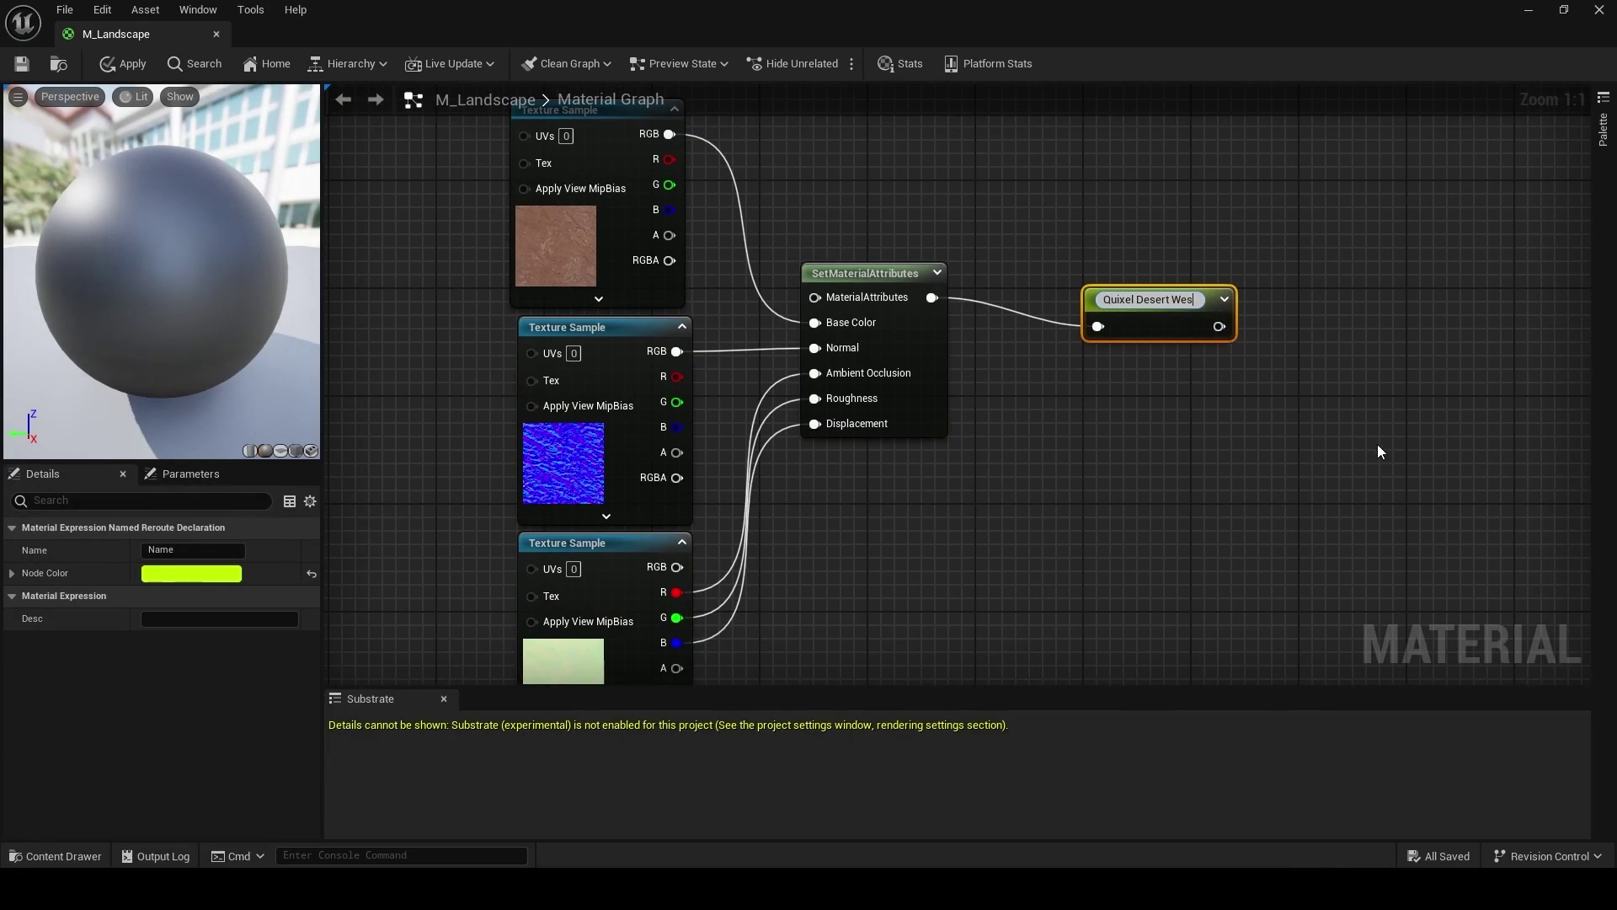
text(tern)
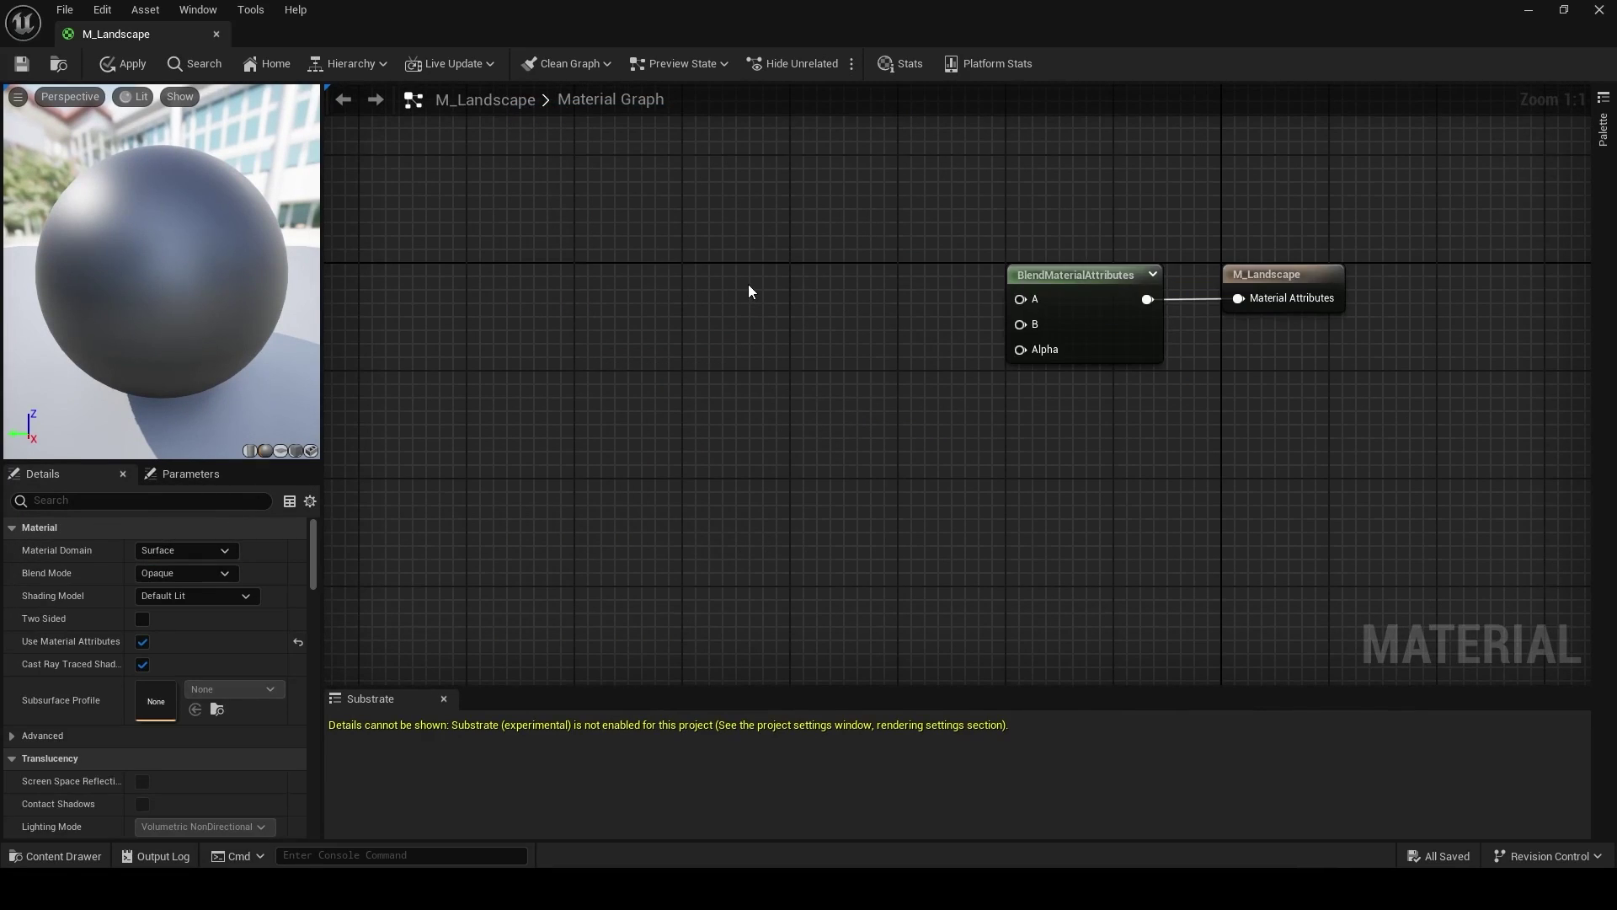
Step: Place the Quixel Canyon Rocky Ground and Quixel Desert Western Mud reroutes into blend inputs A and B
right_click(749, 286)
click(775, 331)
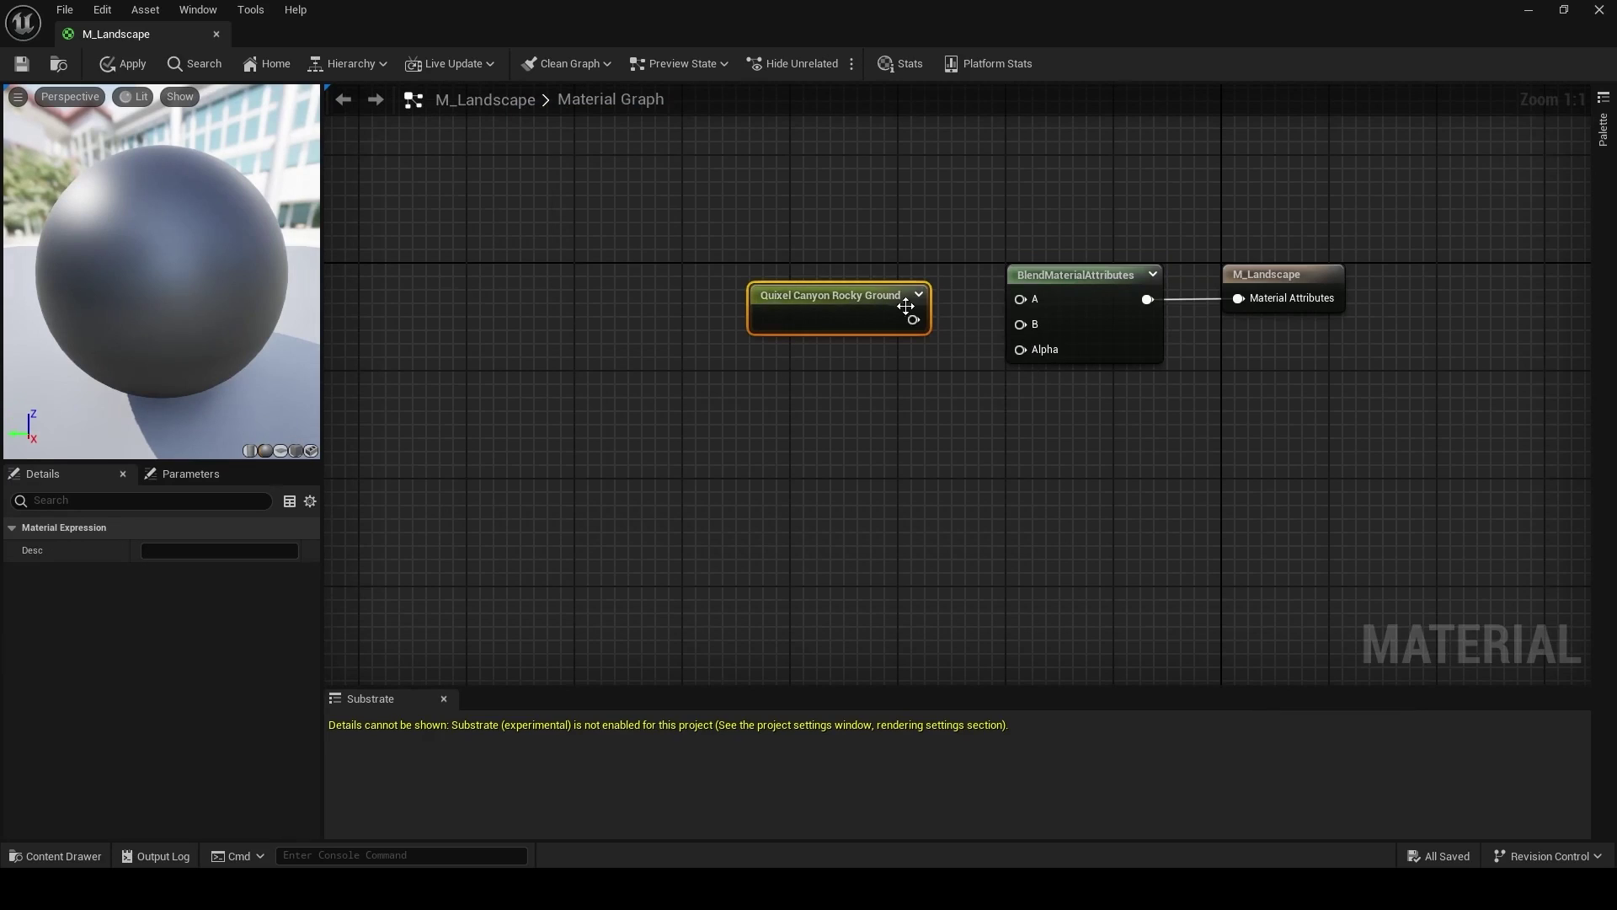
drag(913, 320, 878, 245)
right_click(758, 317)
click(795, 379)
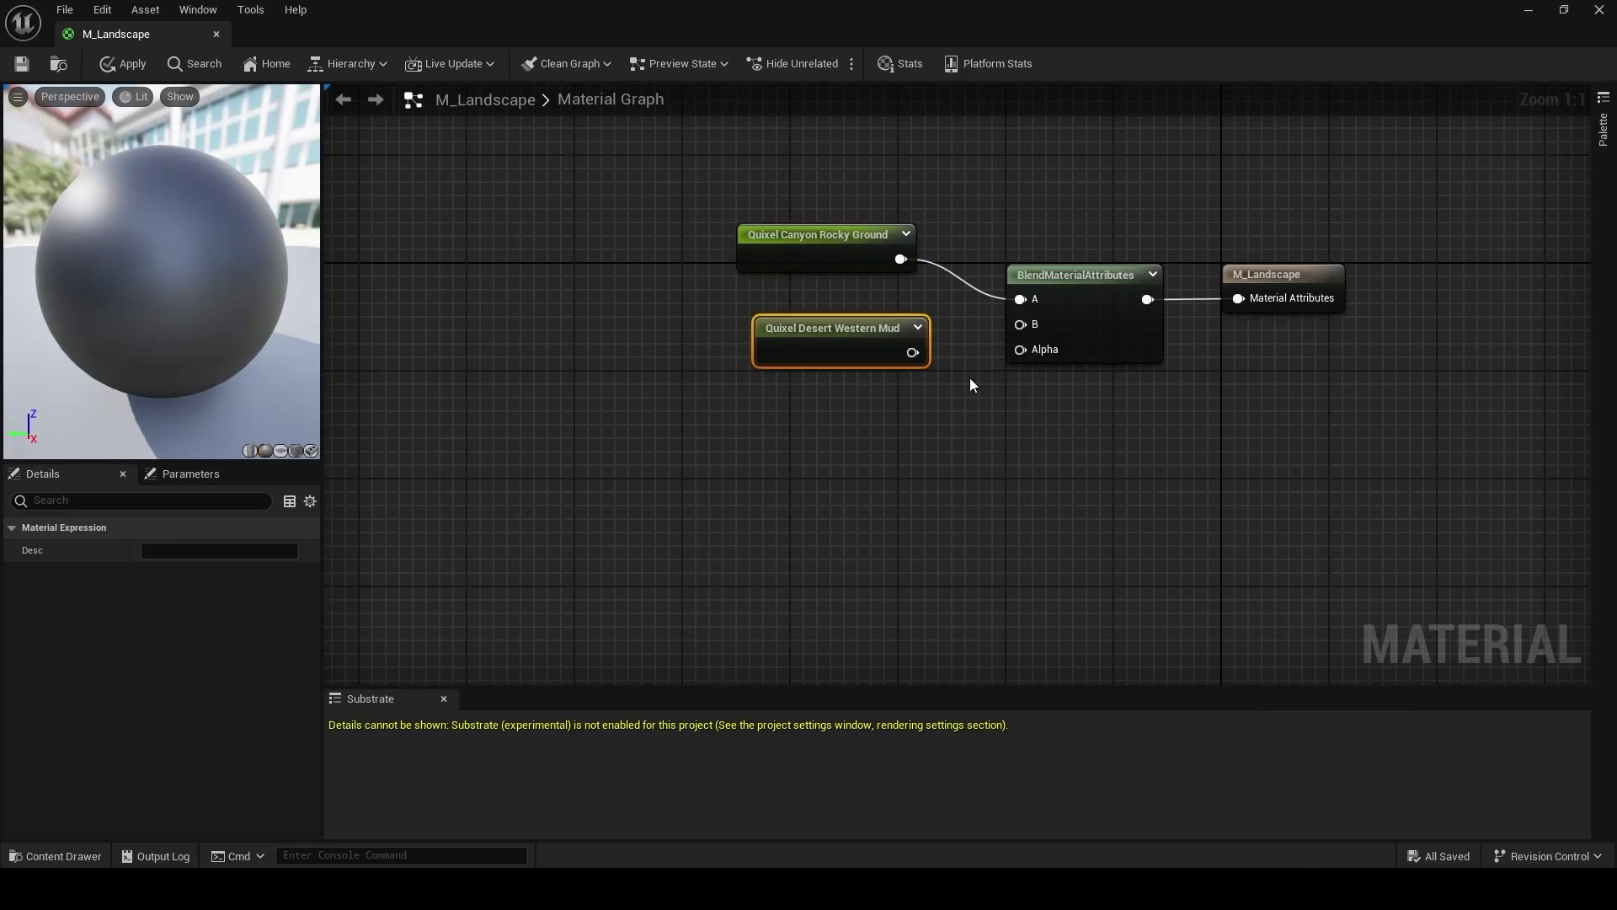
drag(894, 340, 1020, 324)
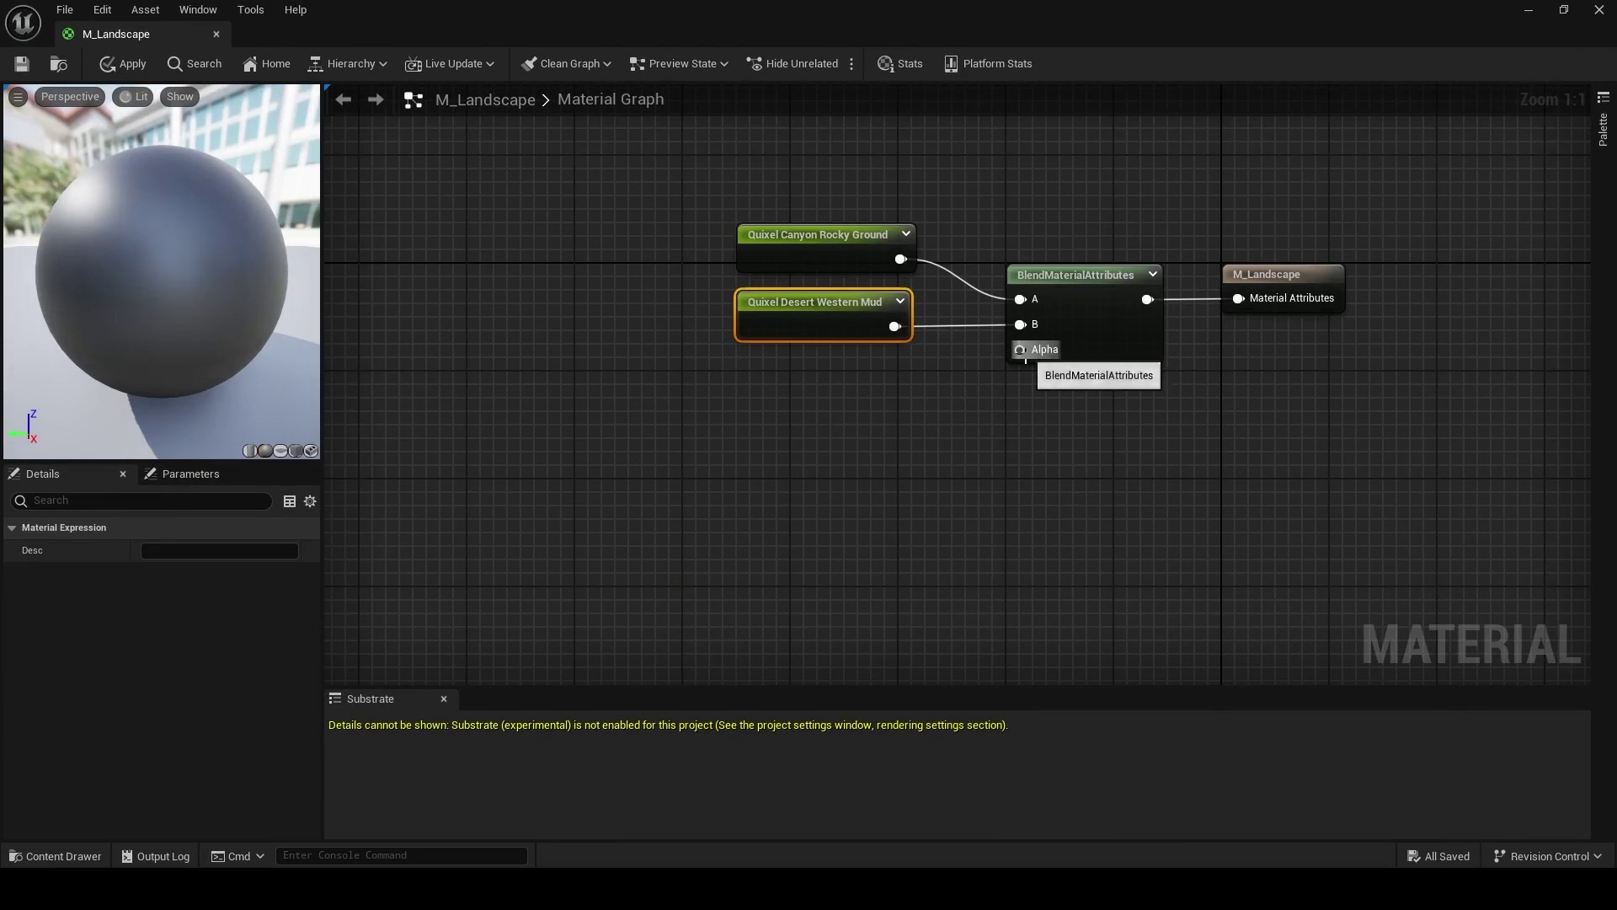
Step: Add a SlopeMask on the blend's Alpha with a Constant3Vector of 0,0,1 as slope angle
drag(1020, 348, 579, 453)
text(slope)
click(876, 517)
text(constan)
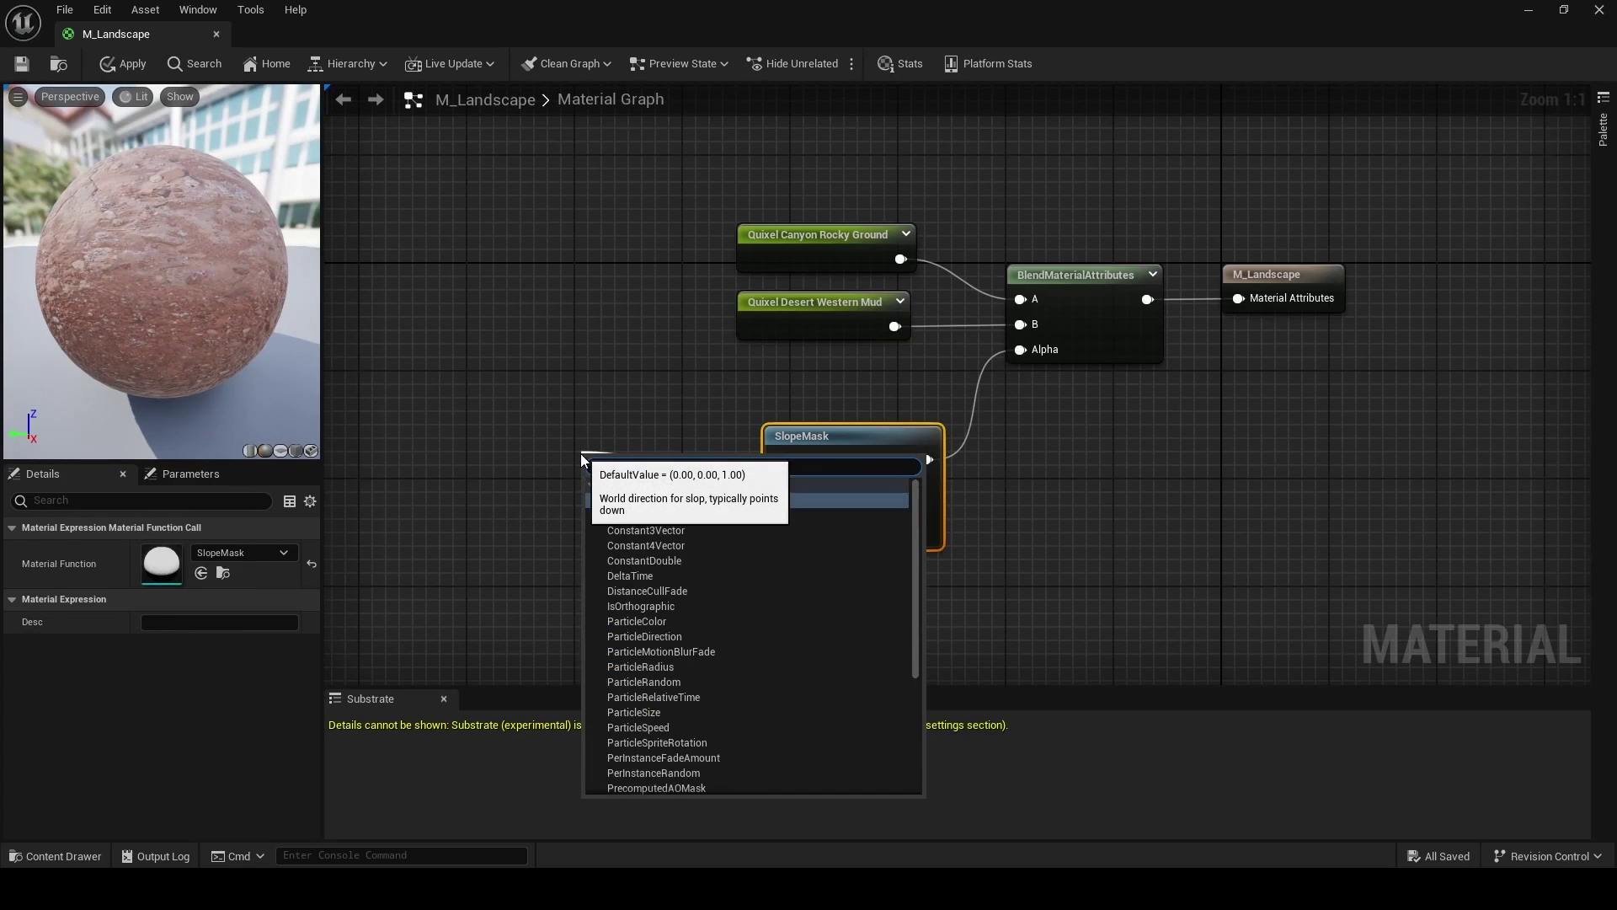
click(681, 529)
drag(642, 453, 531, 370)
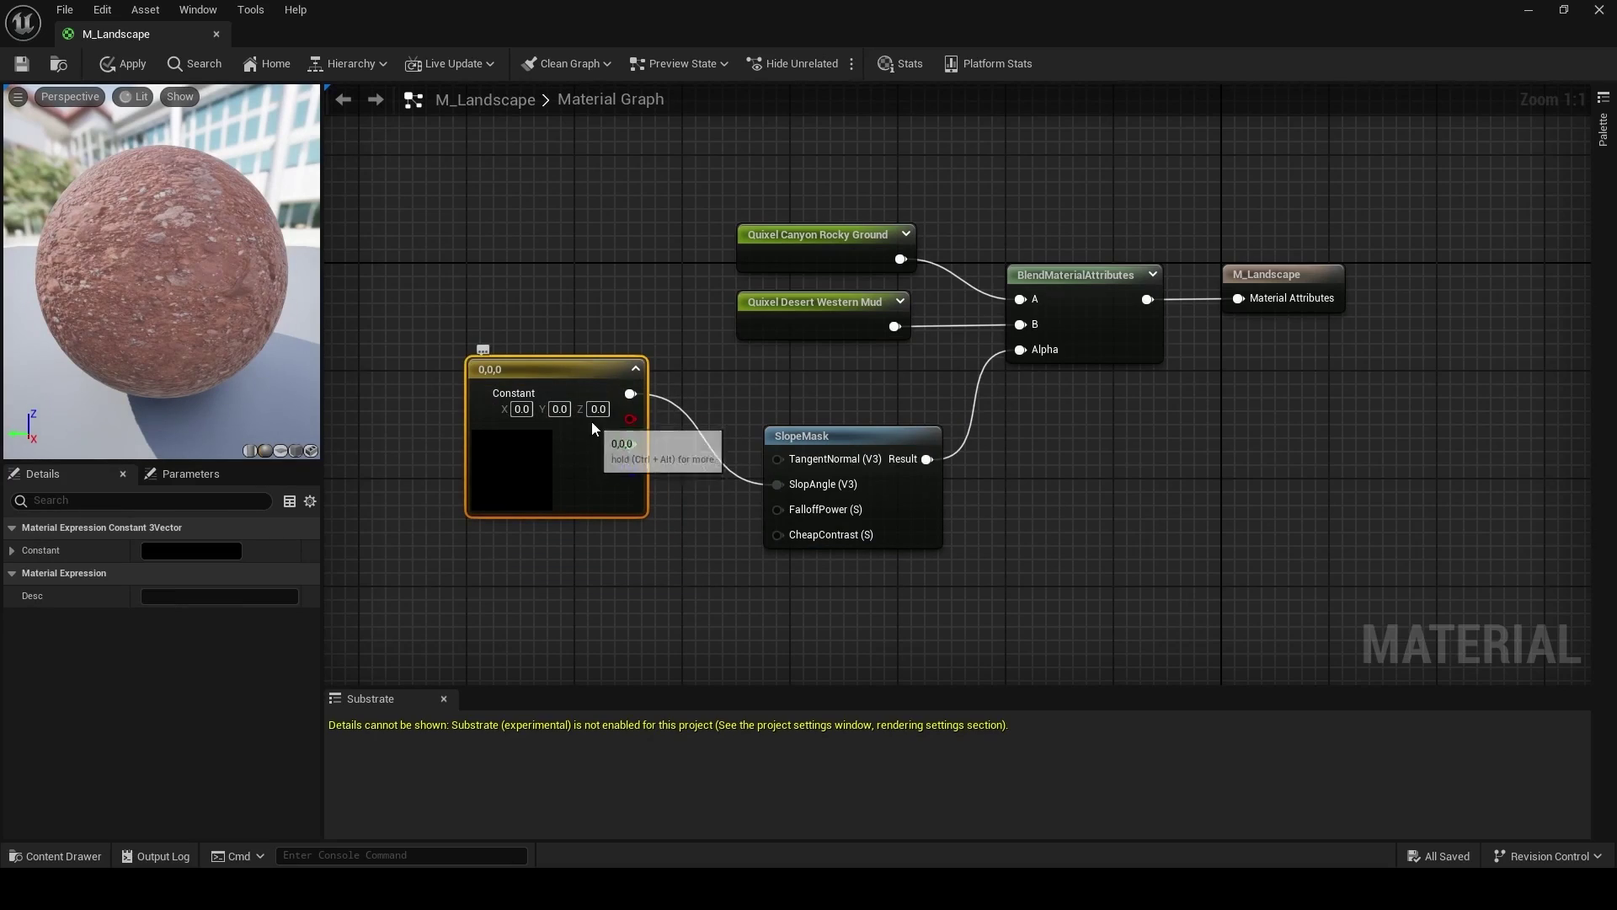
click(598, 408)
text(1)
click(937, 633)
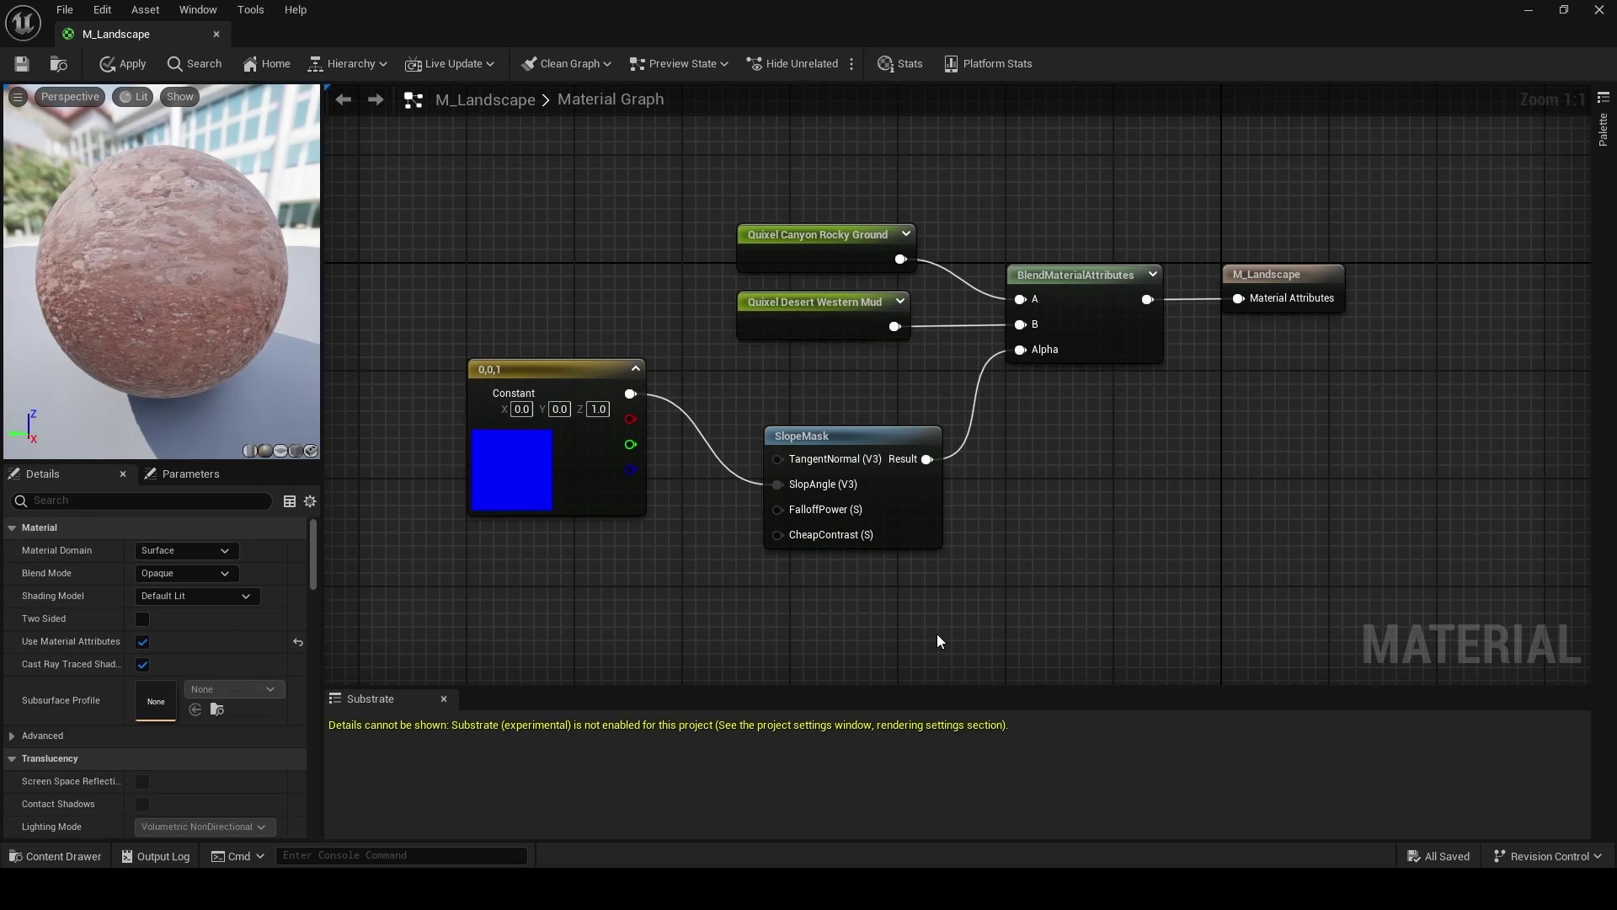
right_drag(937, 634, 1061, 439)
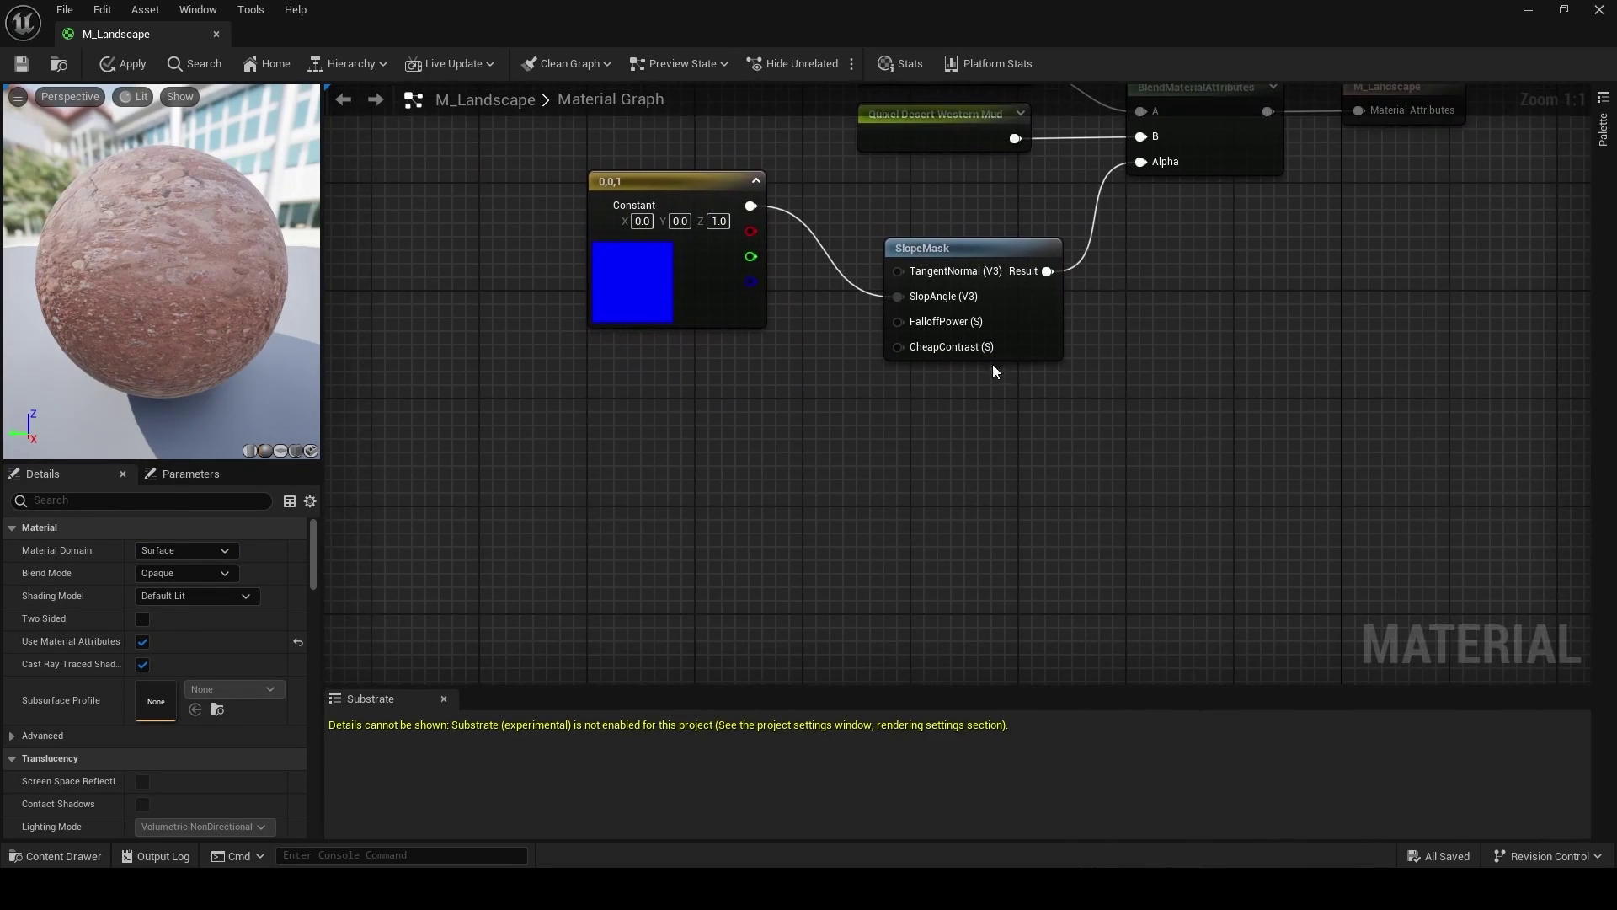
Step: Promote SlopeMask's FalloffPower to a parameter with default 0.5
right_click(955, 320)
click(1058, 445)
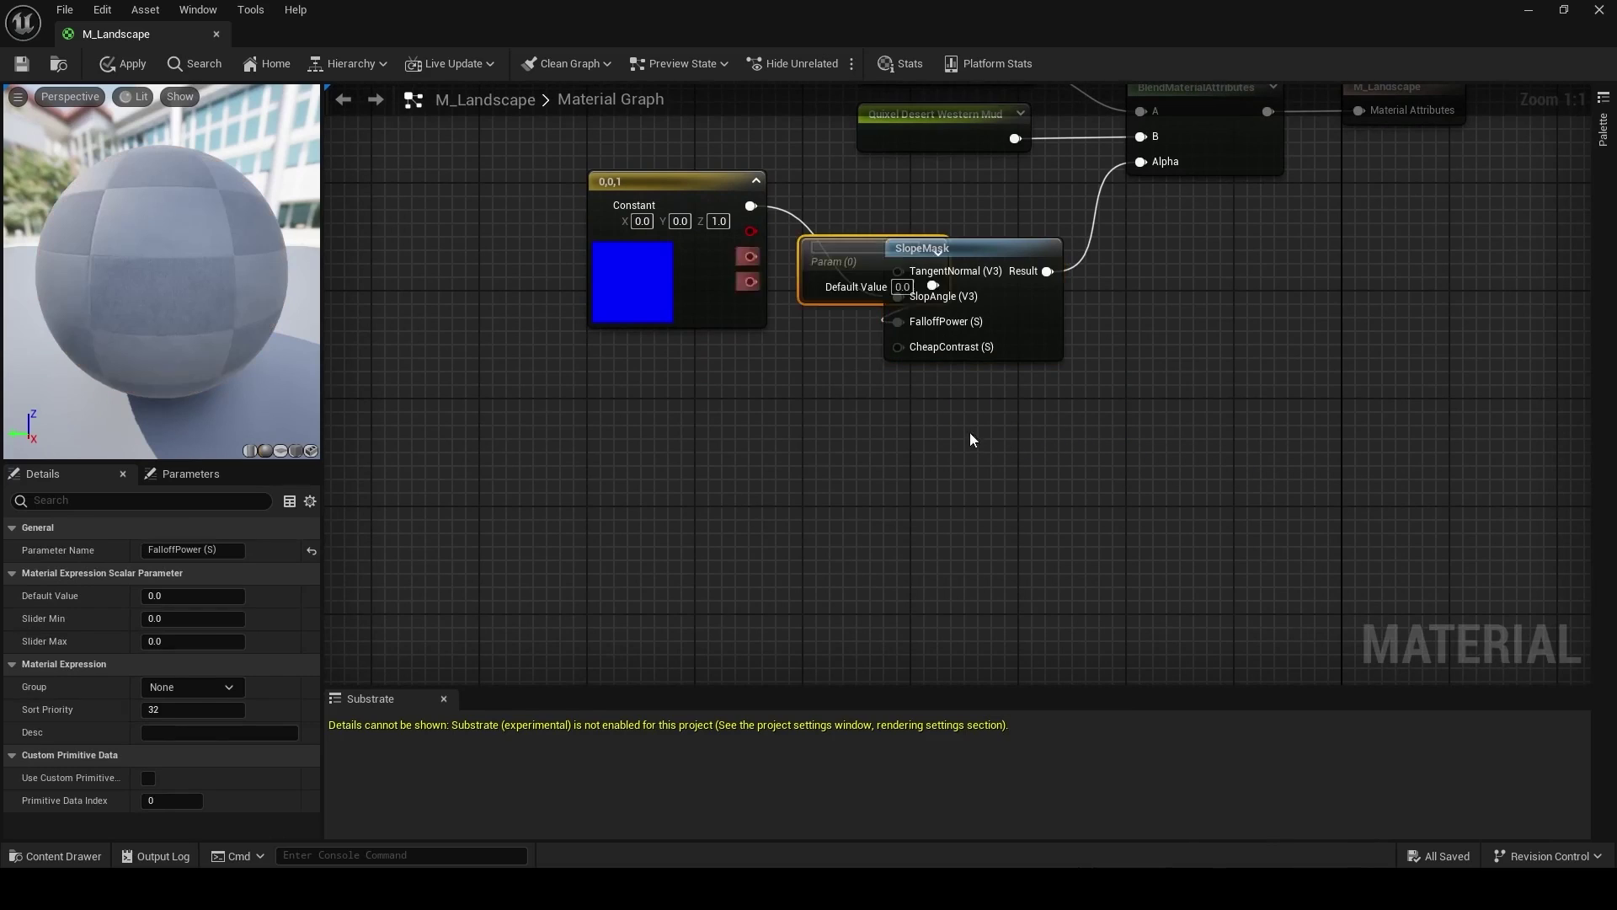
drag(824, 254, 638, 375)
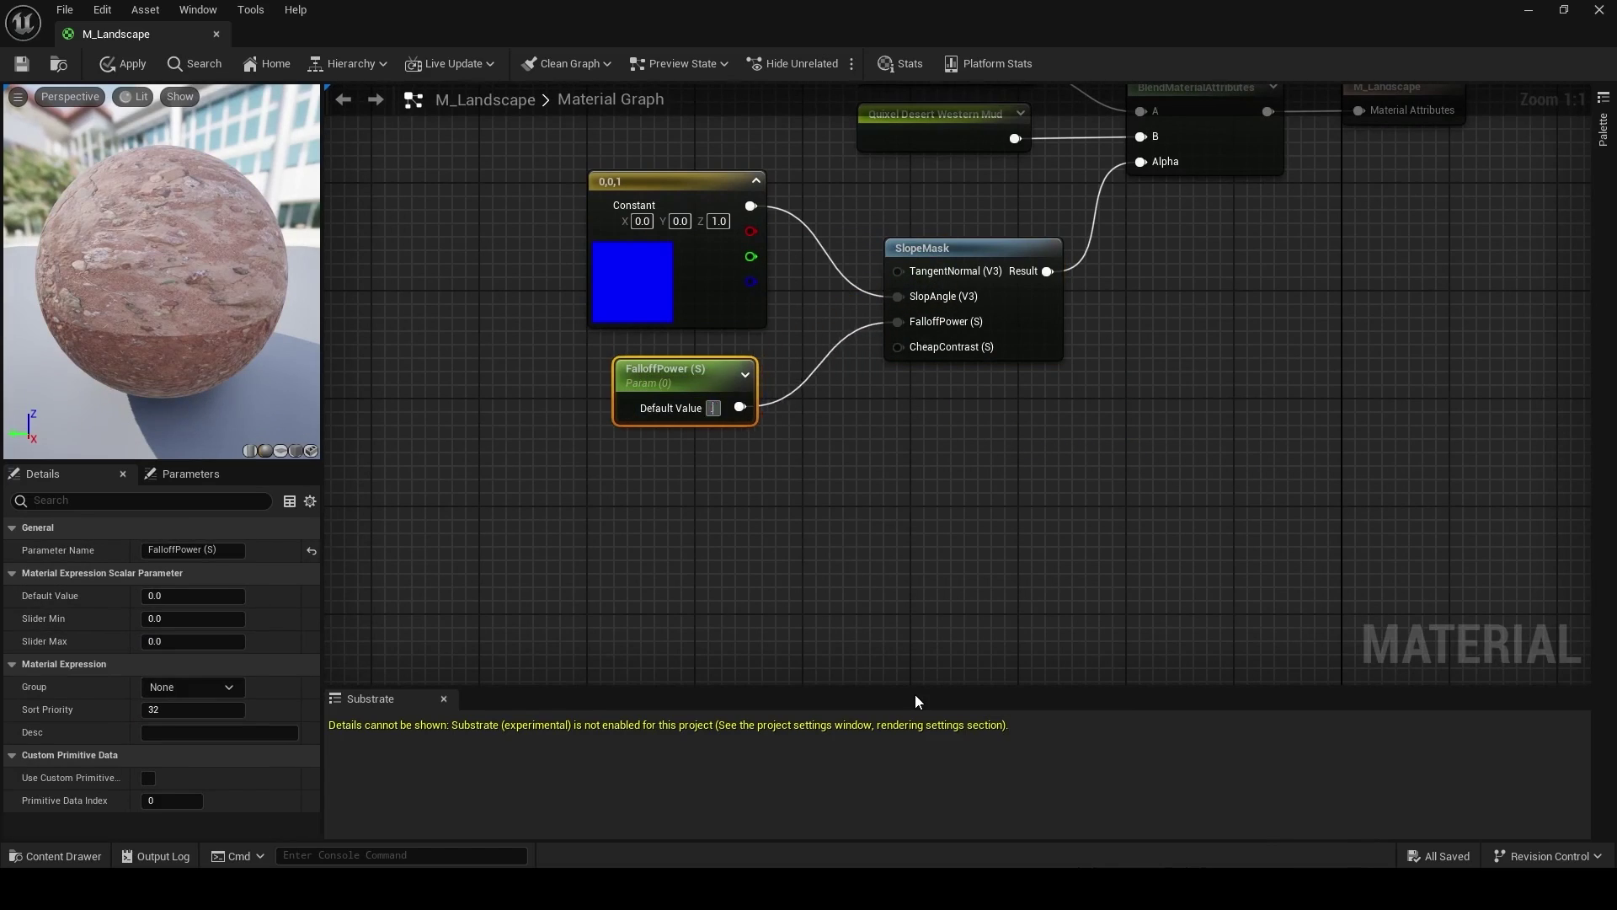
text(0.5)
key(Return)
Step: Promote SlopeMask's CheapContrast to a parameter with default 0.5
right_click(945, 347)
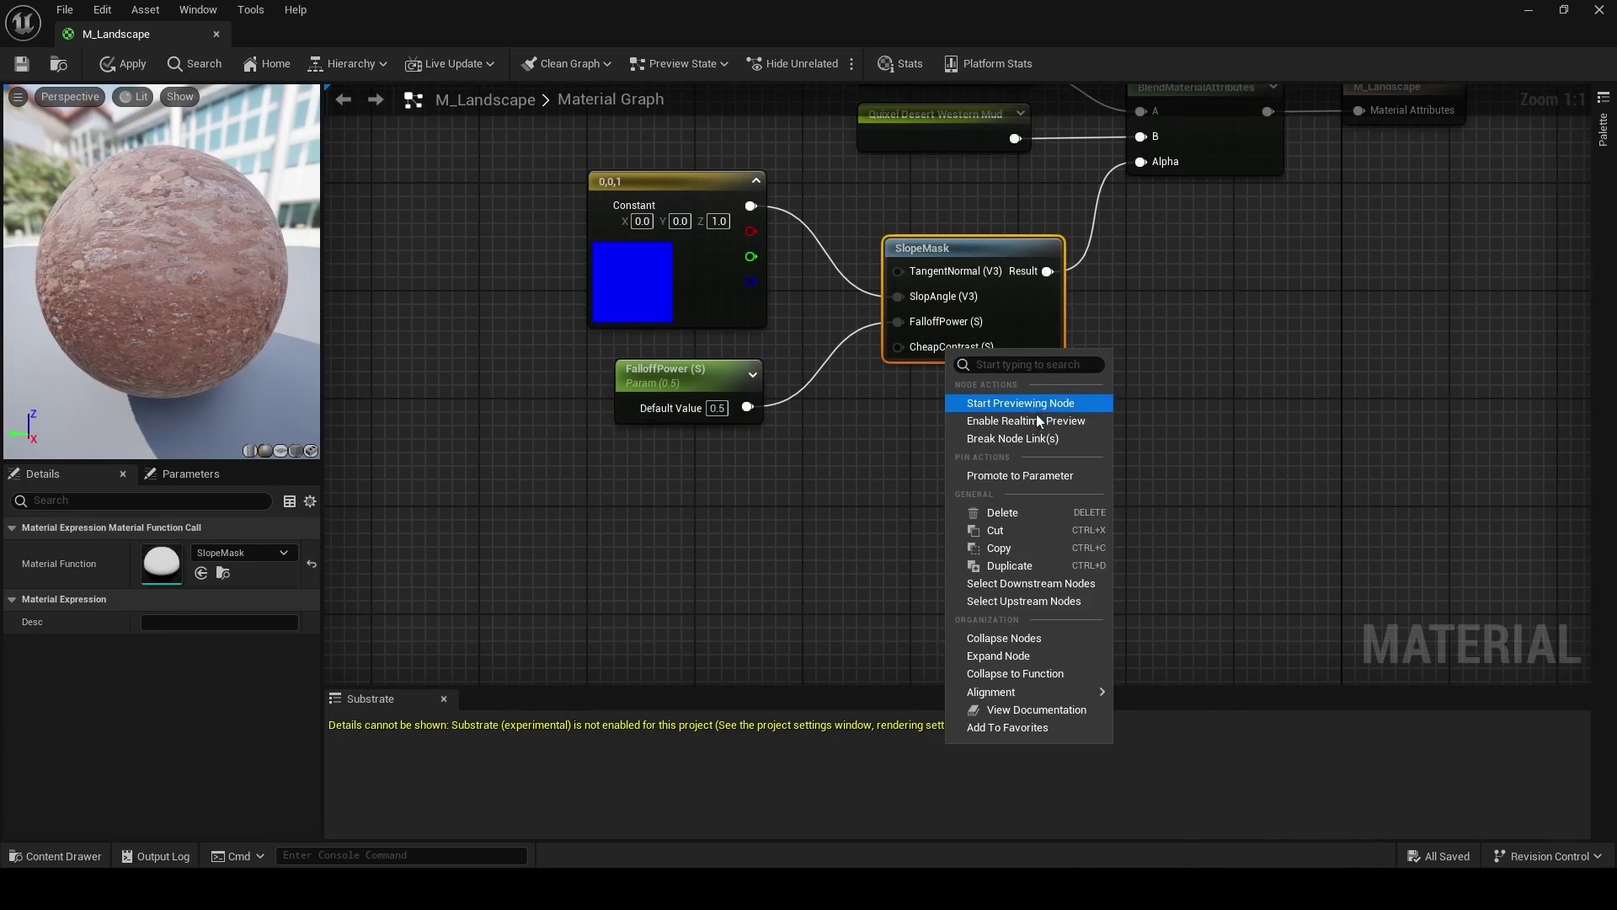
click(1034, 478)
key(Return)
drag(846, 266, 660, 467)
click(715, 489)
text(0.5)
key(Return)
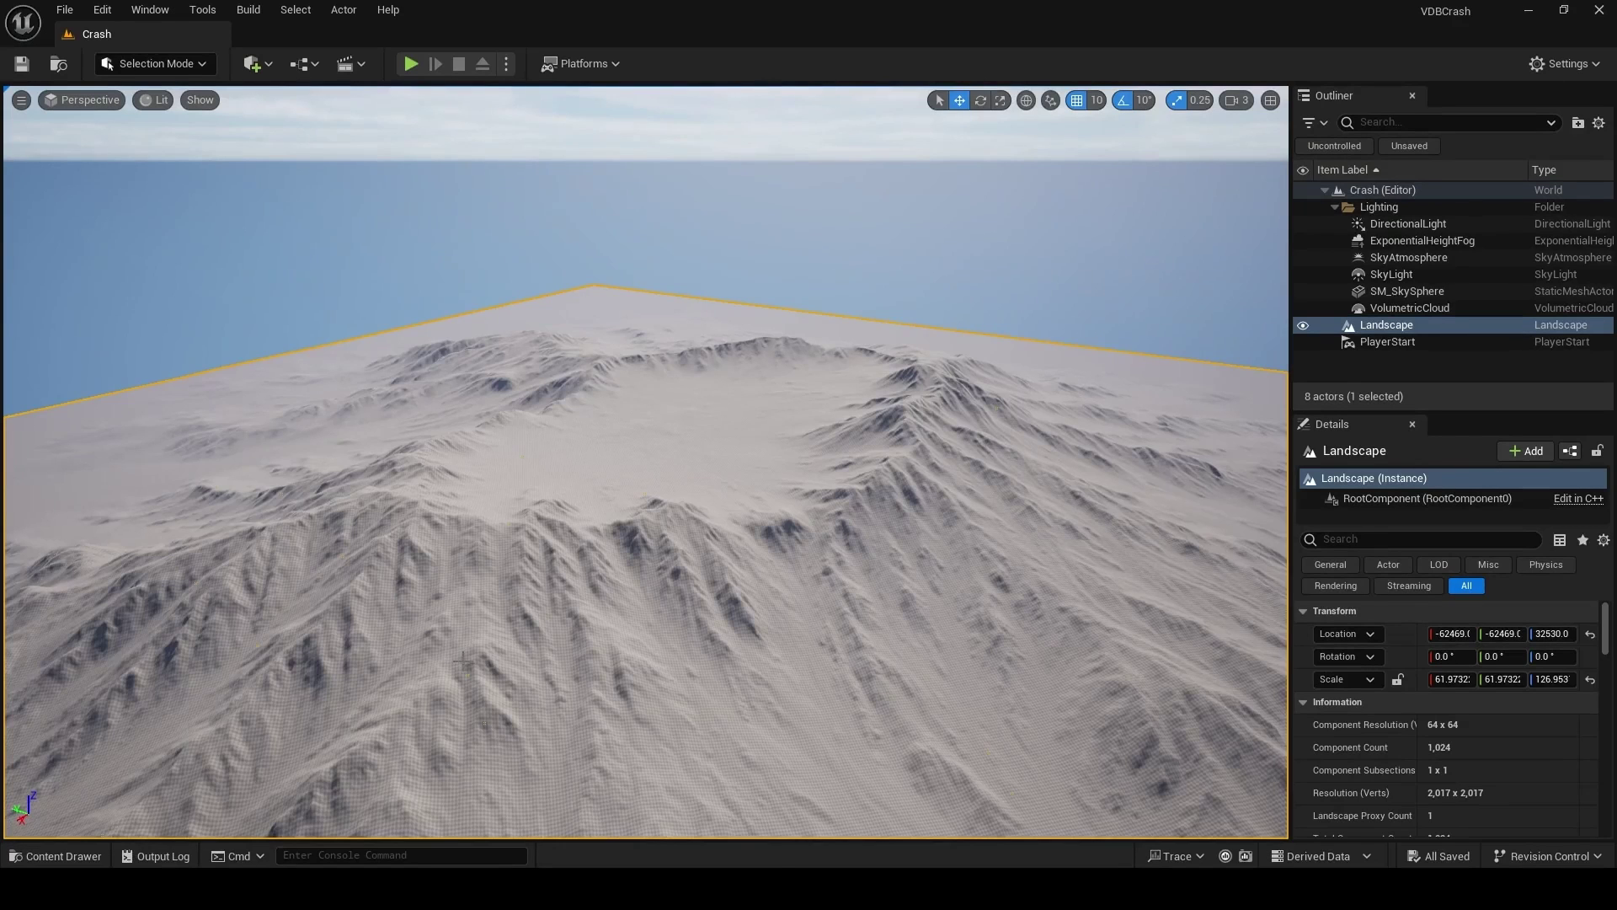
Step: Create a material instance of M_Landscape named MI_Landscape
key(ctrl+space)
right_click(317, 729)
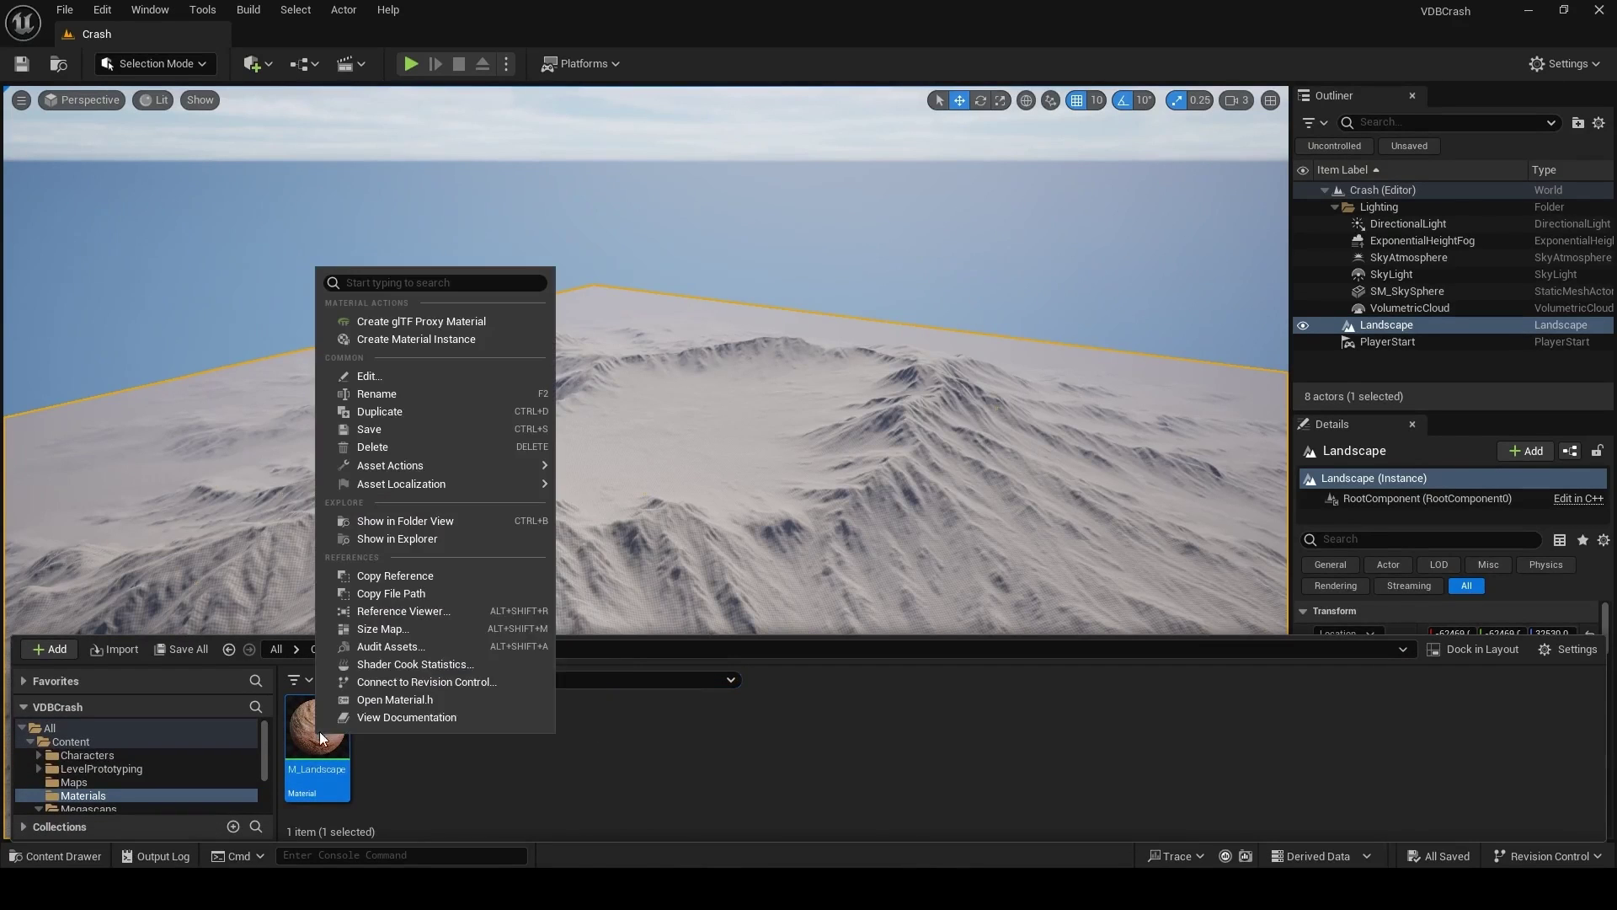
click(497, 340)
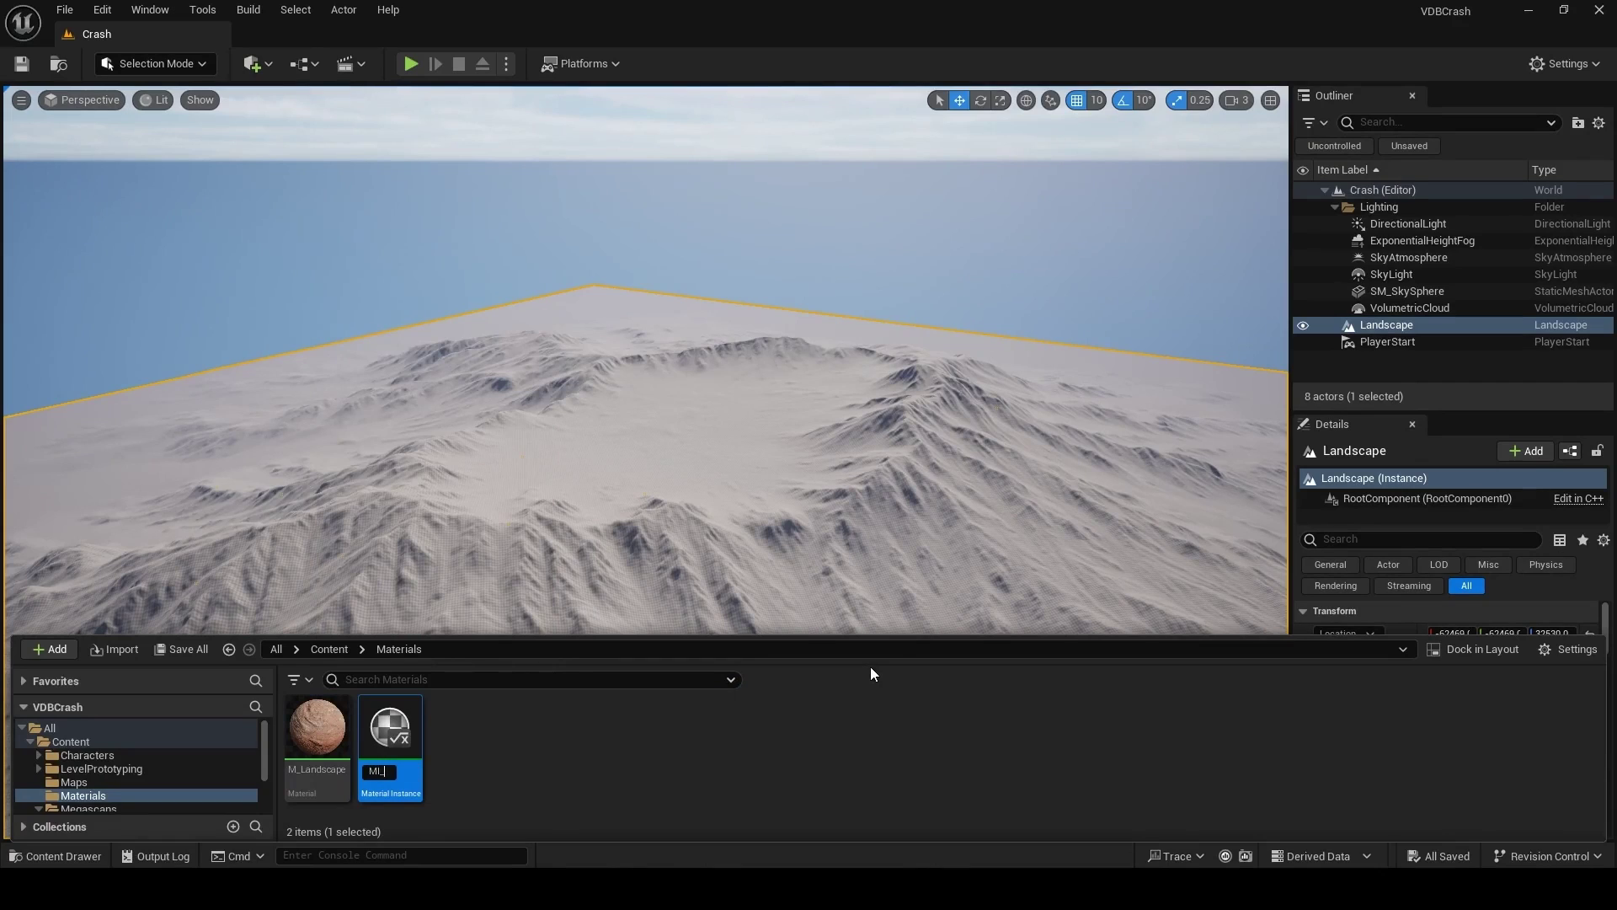
text(Landscape)
key(Return)
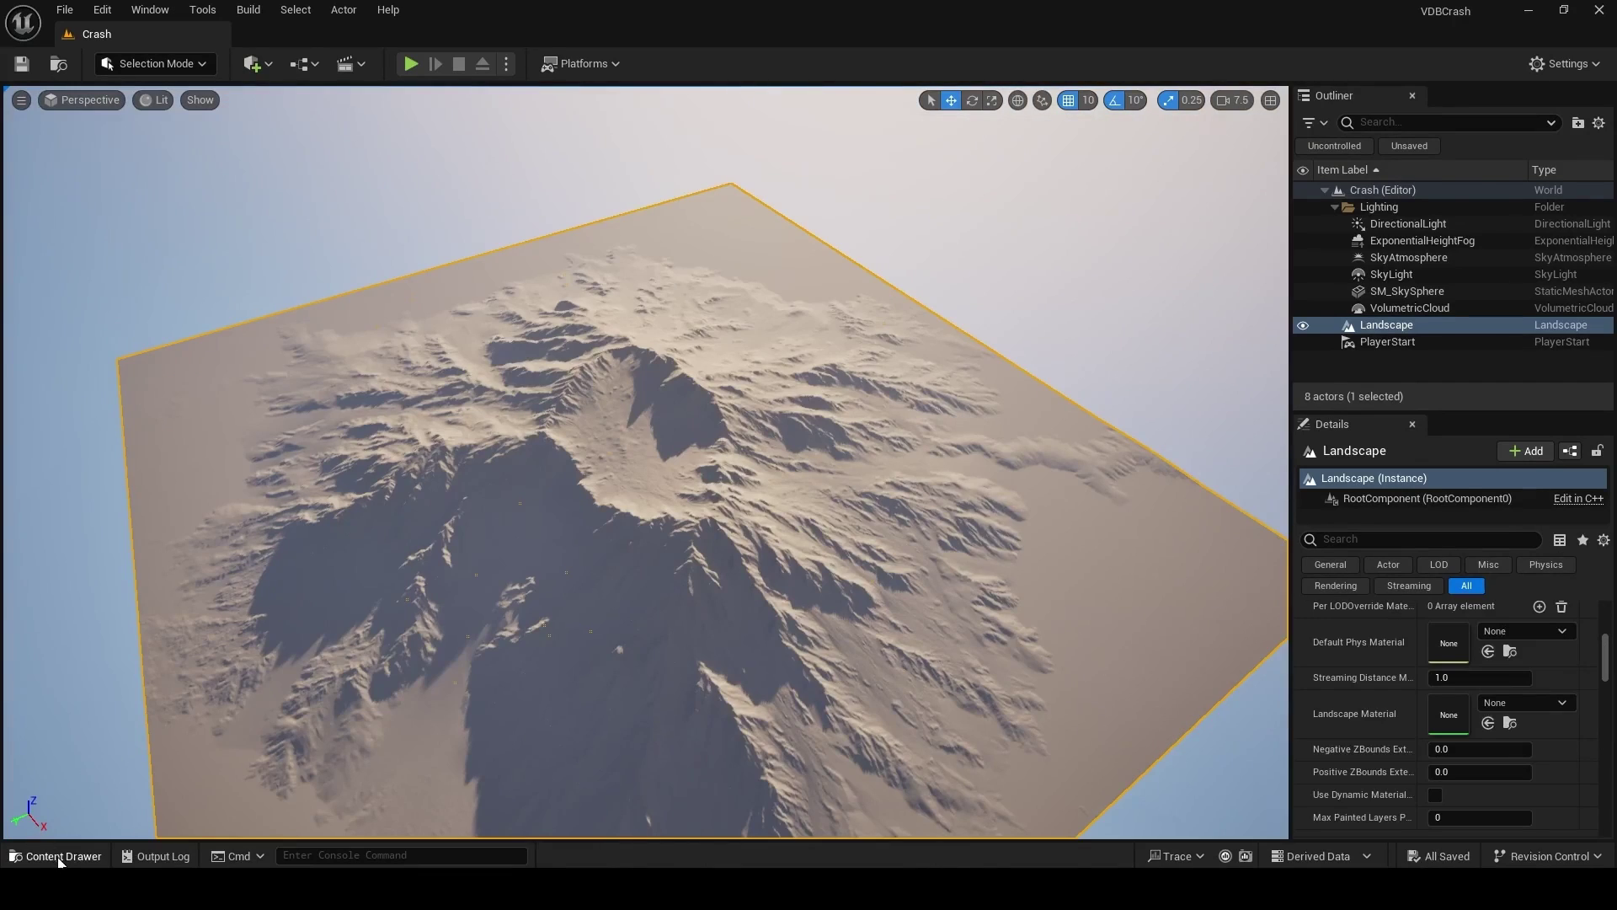
Step: Assign MI_Landscape to the Landscape's Landscape Material slot
click(59, 856)
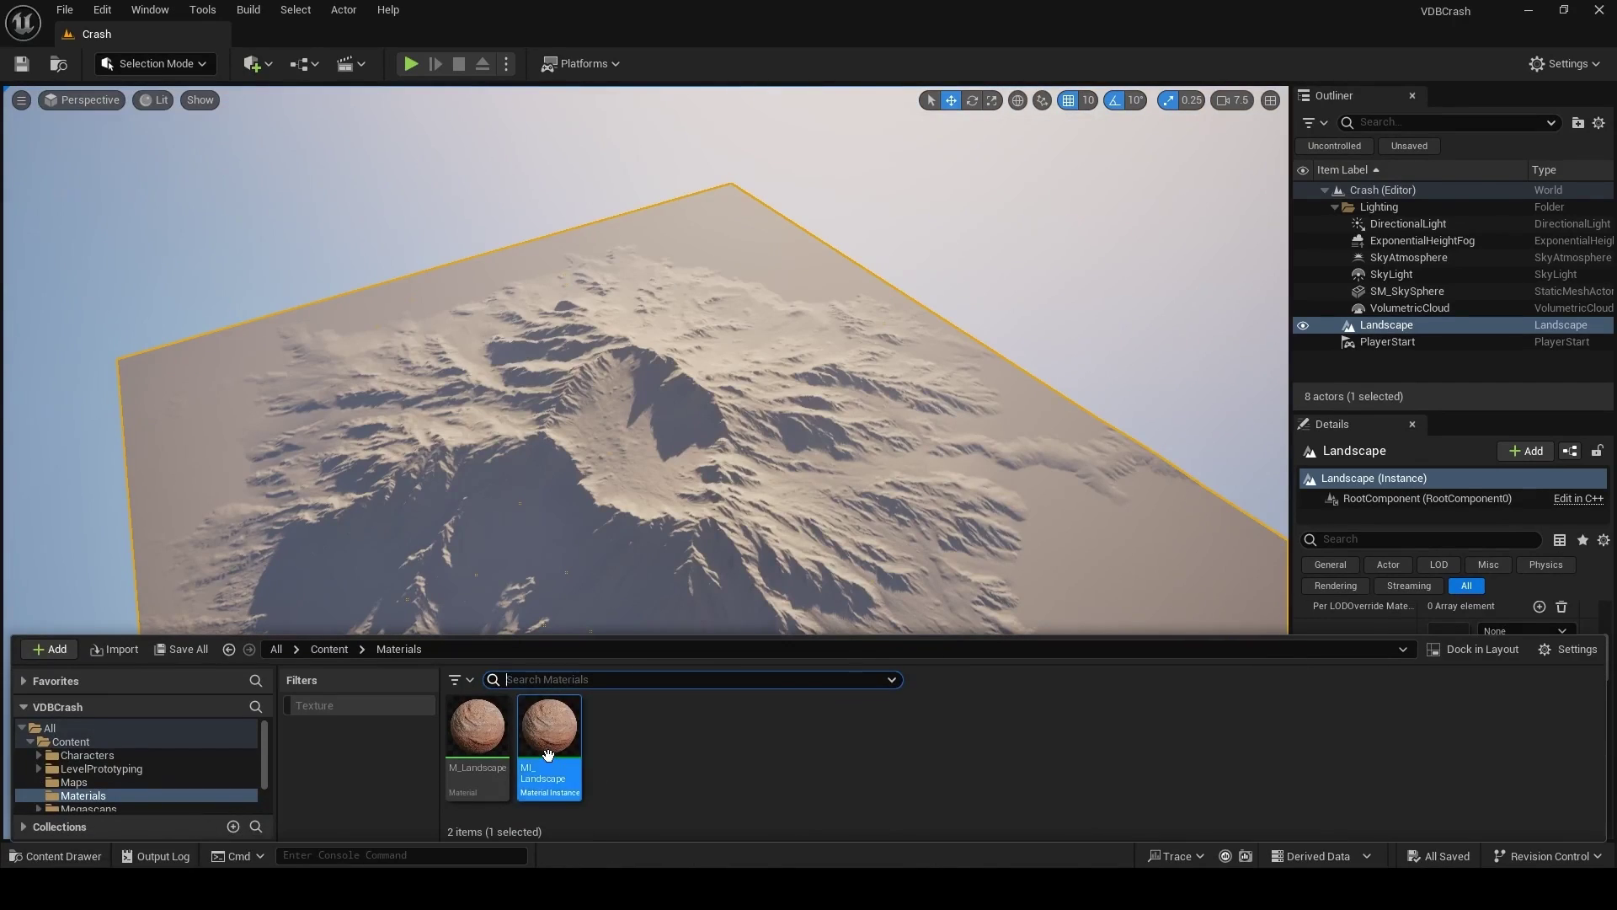
click(722, 492)
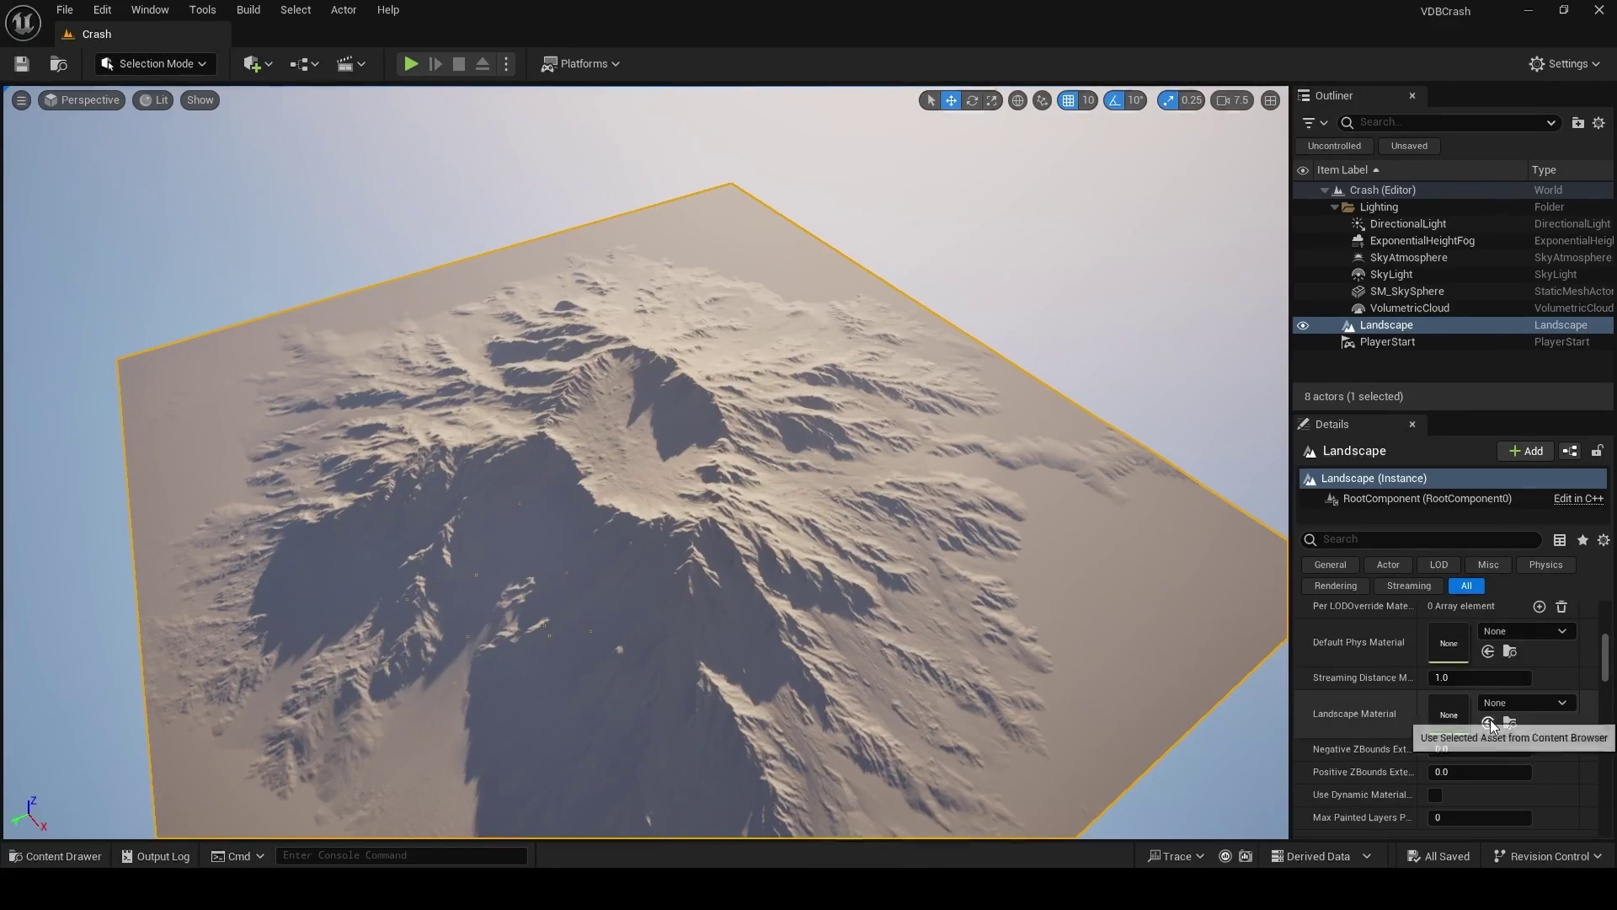
click(1488, 722)
scroll(645, 462, up, 5)
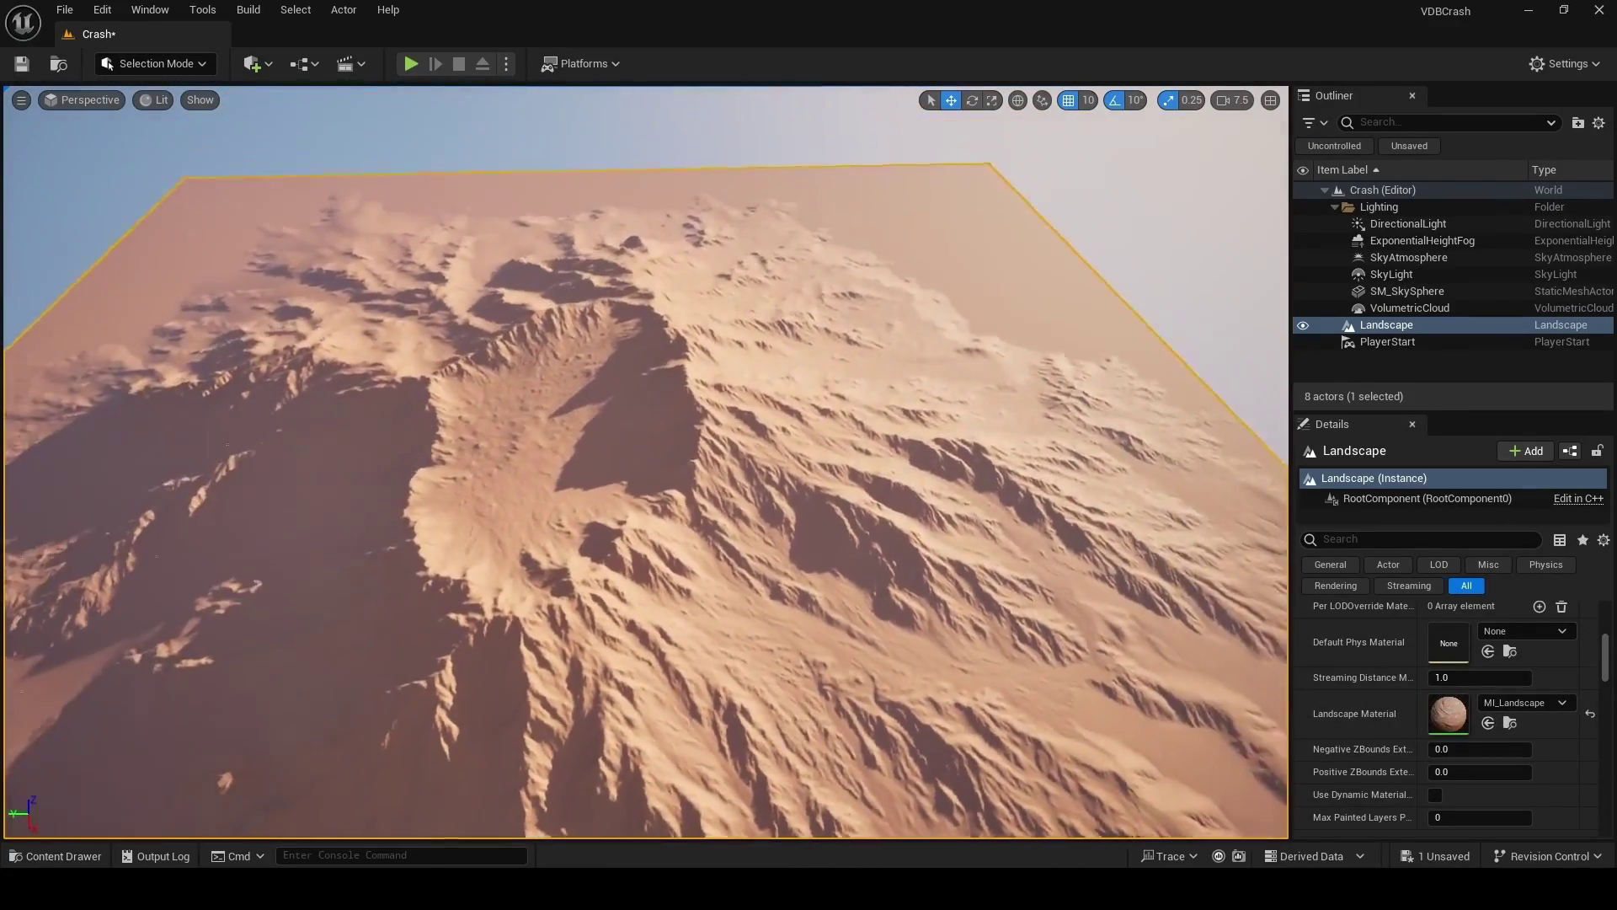
scroll(645, 462, down, 3)
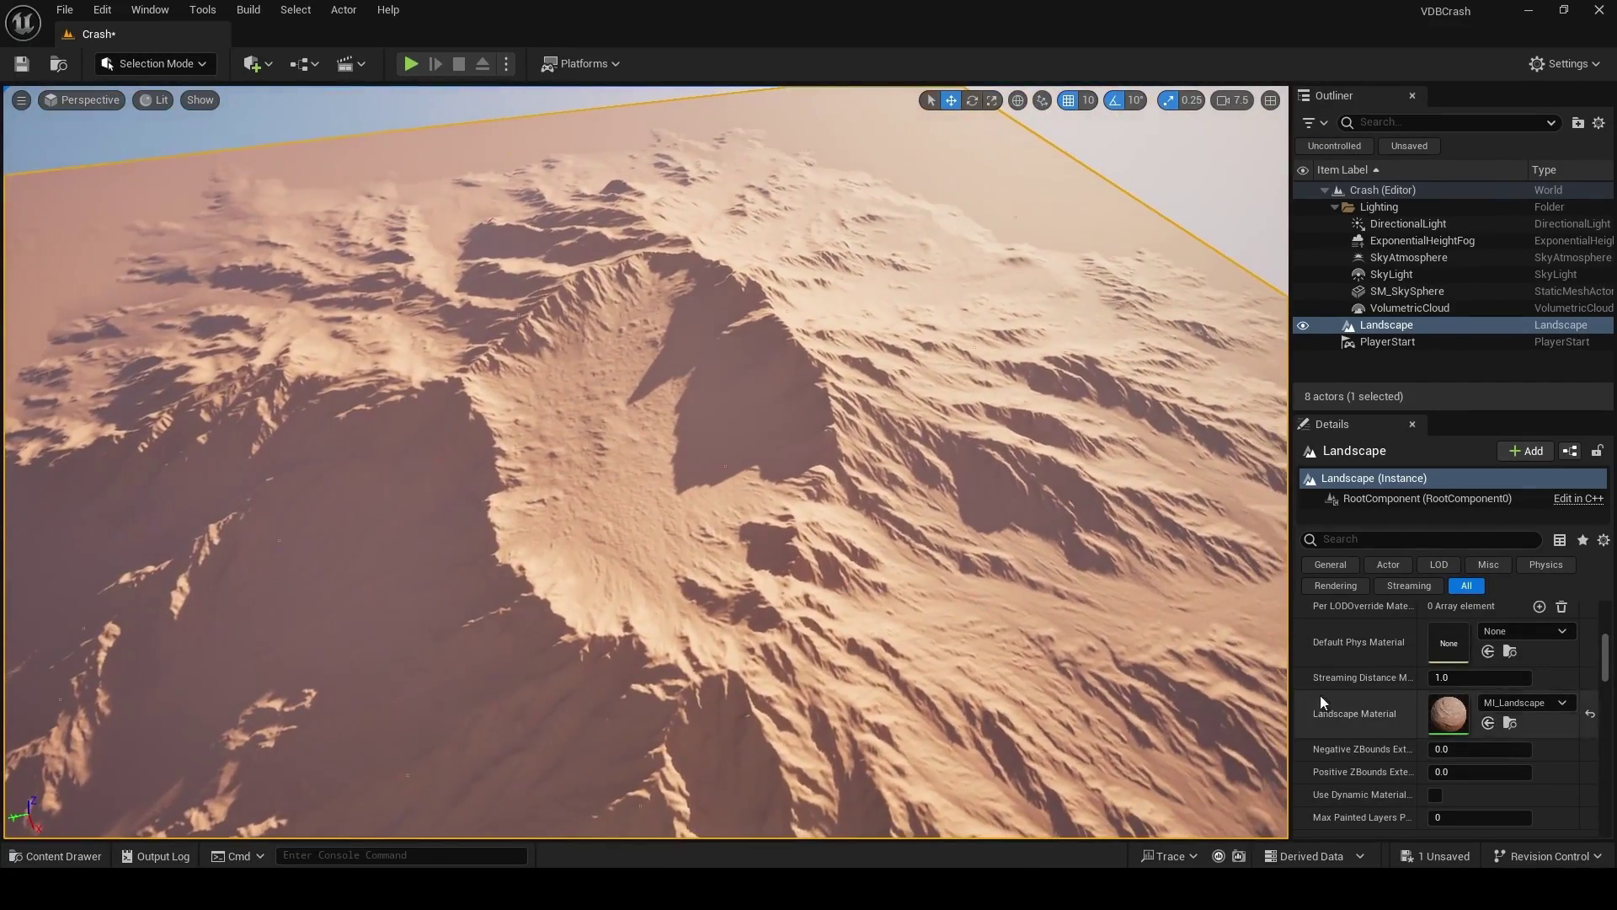
Step: Override MI_Landscape's CheapContrast to 5.0 and FalloffPower to 10.0, and save it
double_click(1432, 714)
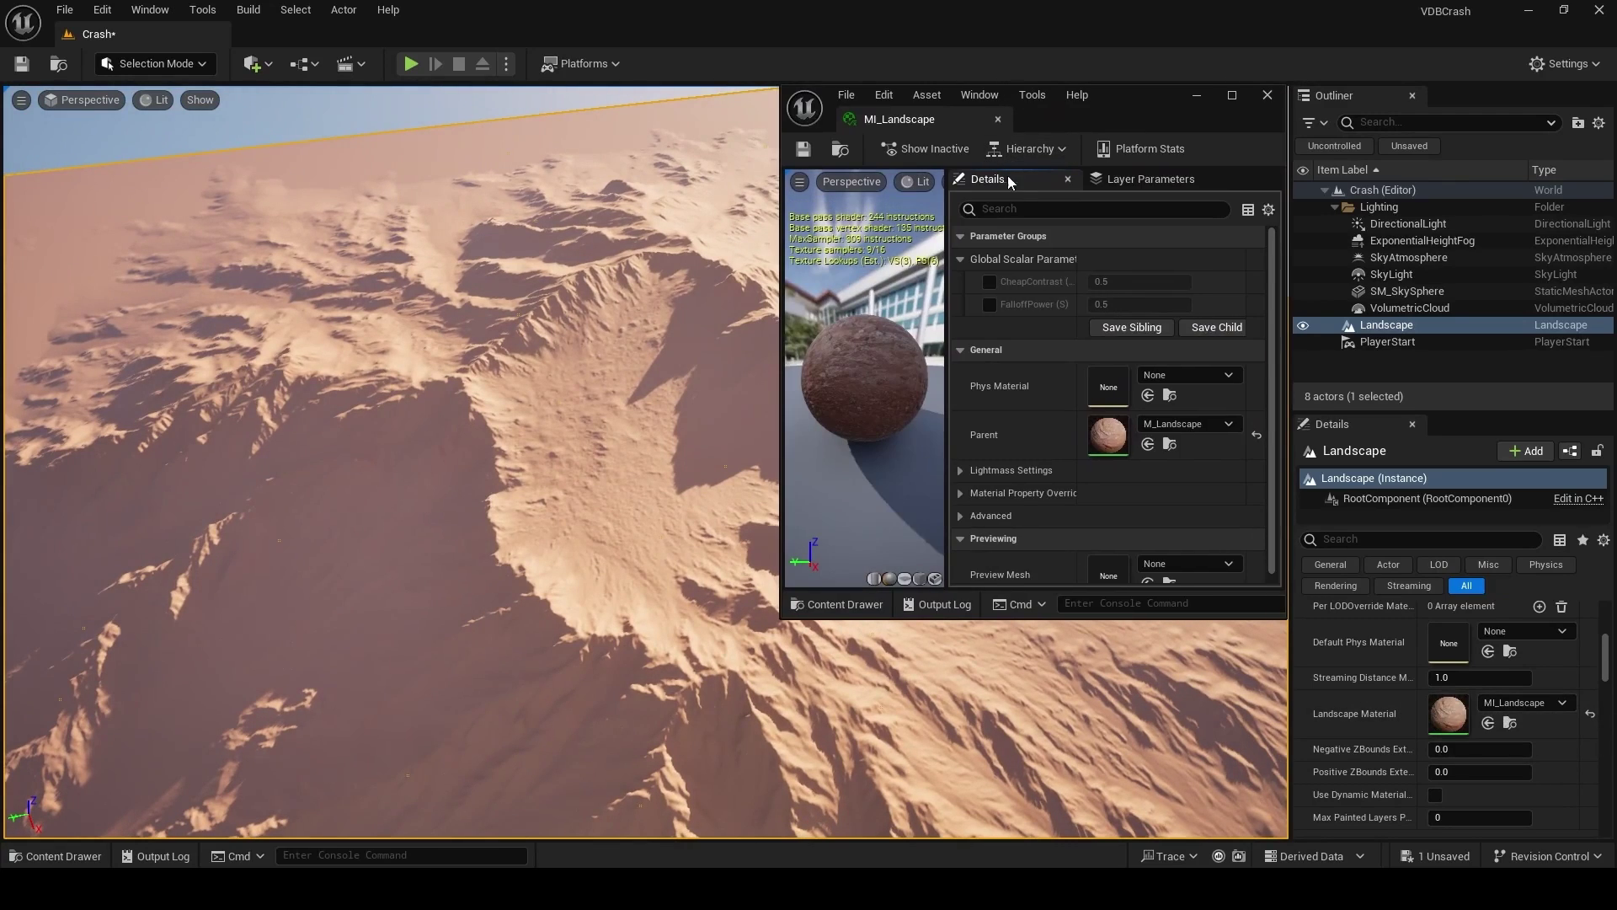
click(992, 283)
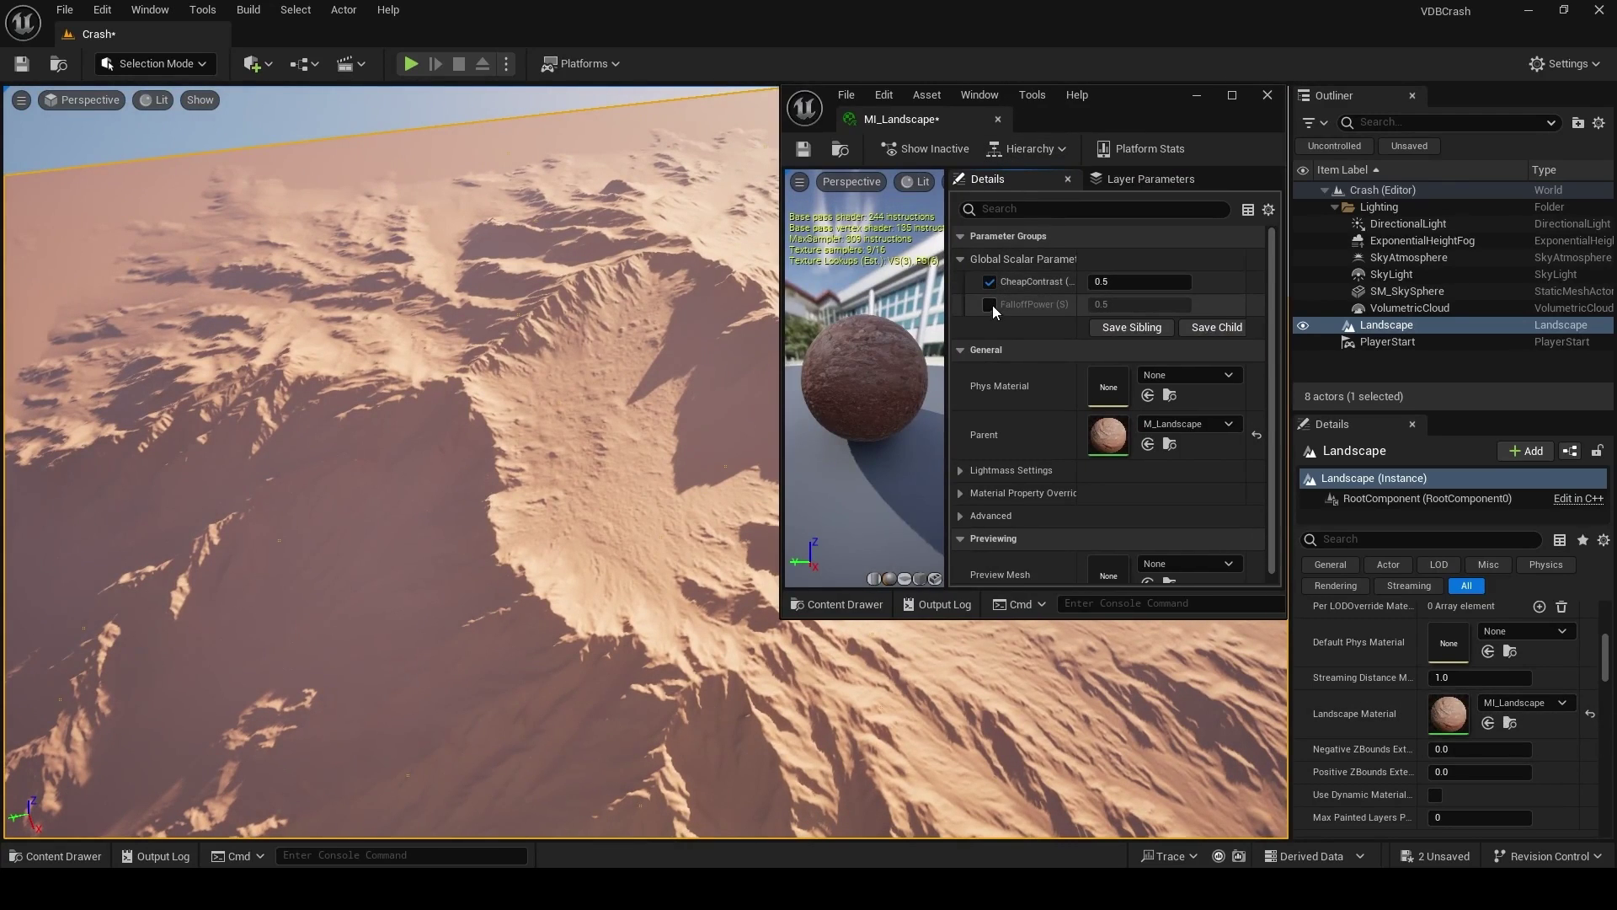
click(991, 304)
click(1112, 282)
text(5)
key(Return)
click(1150, 303)
text(10)
key(Return)
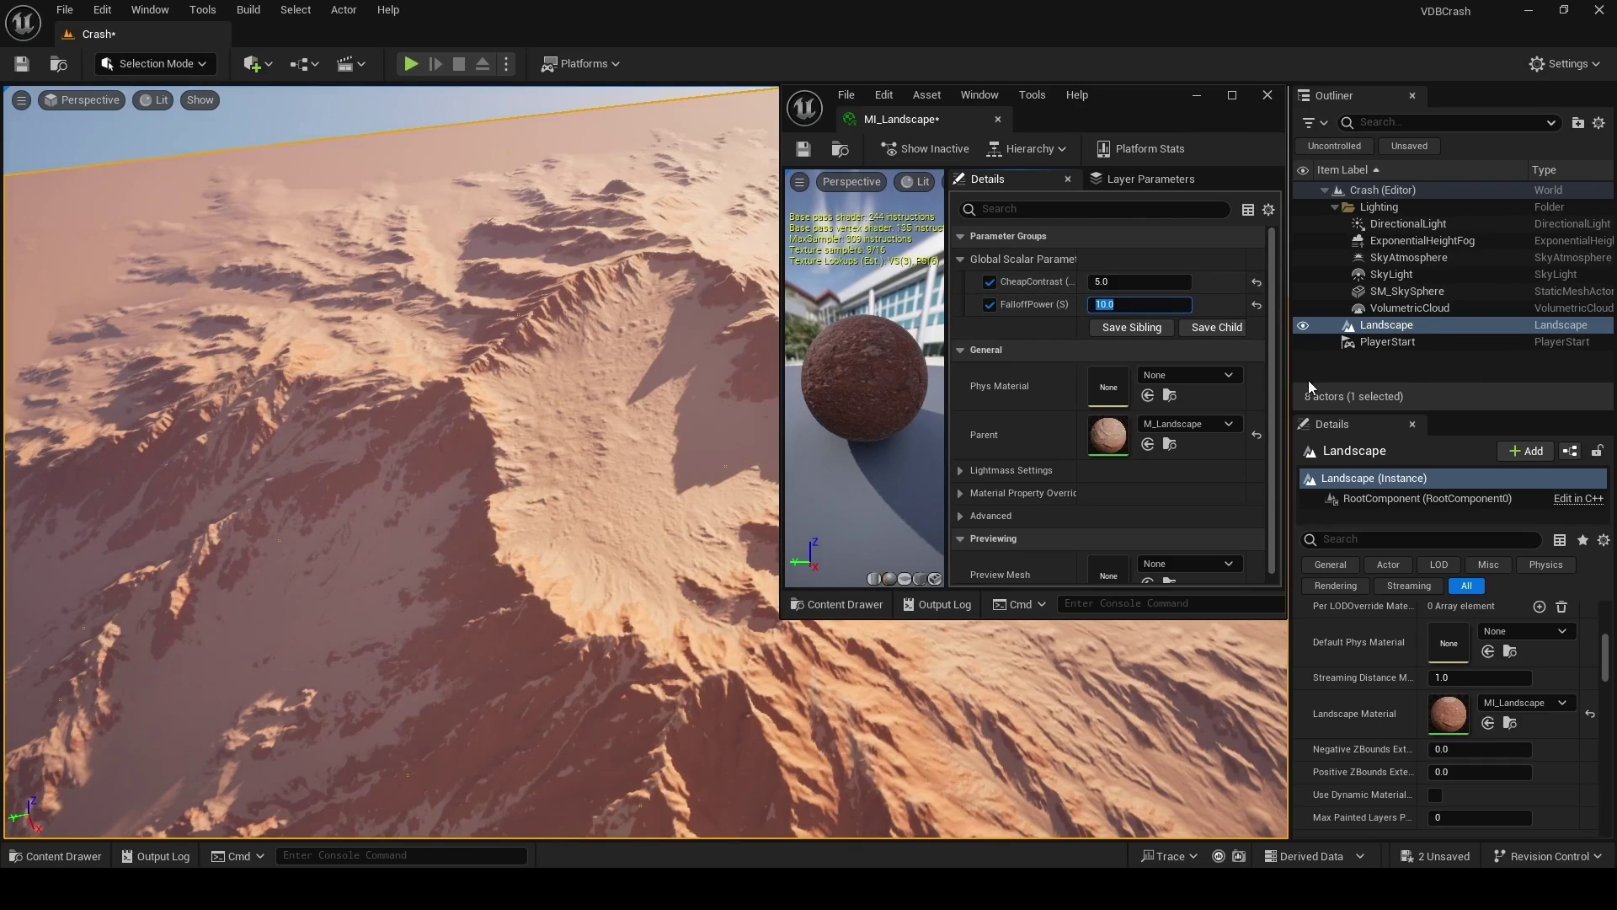
click(803, 149)
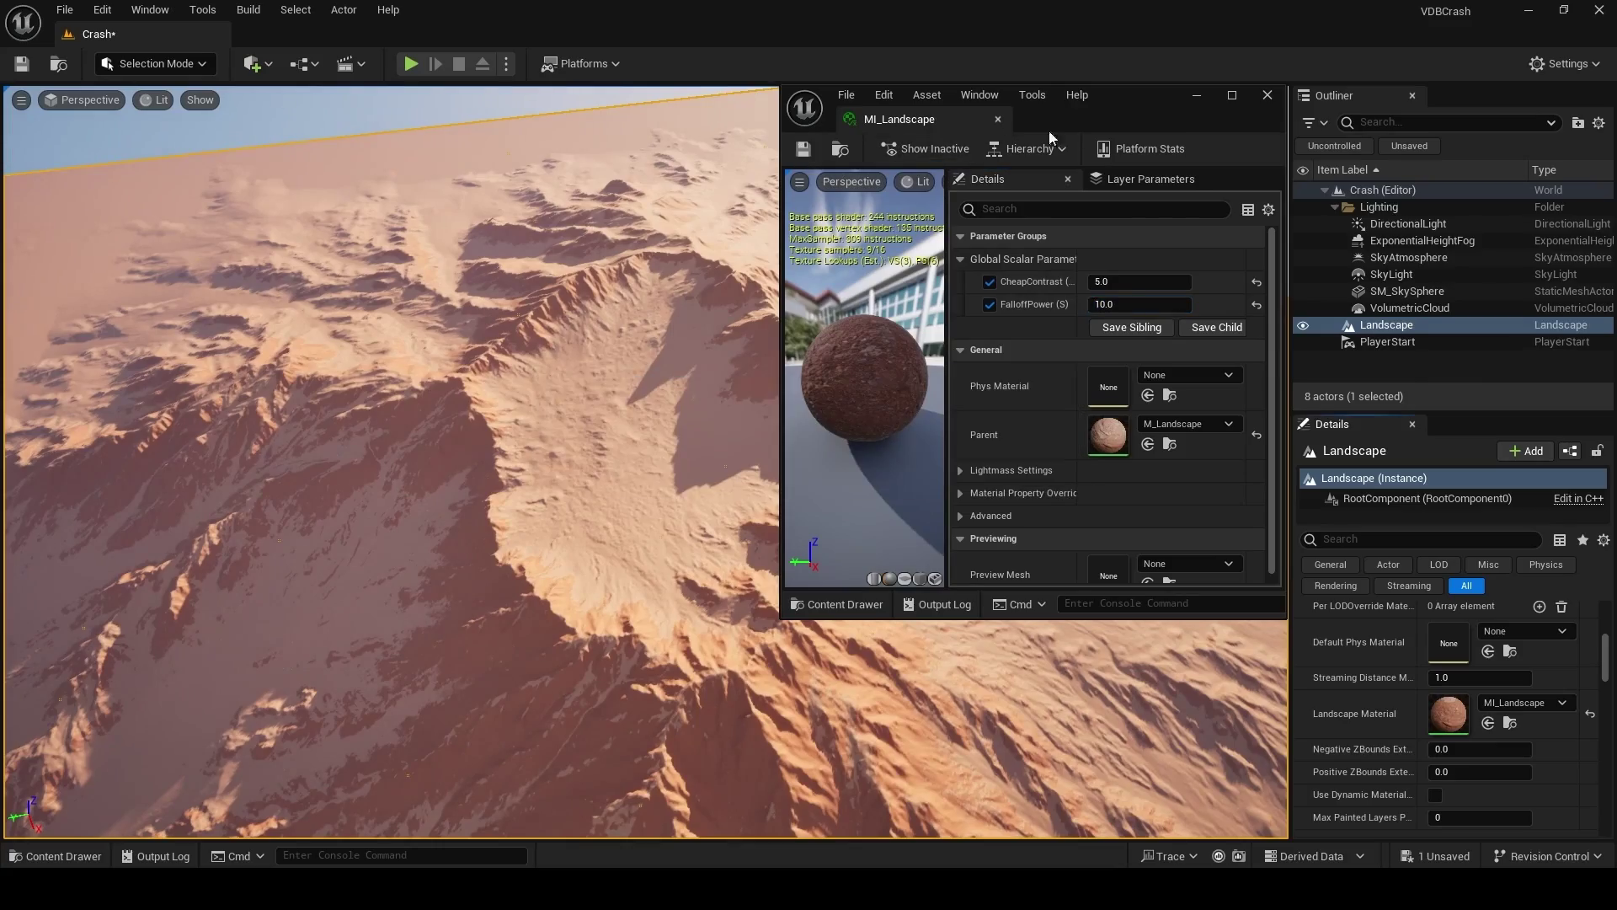
Step: Close the instance editor and fly the viewport low over the crater terrain
click(1269, 96)
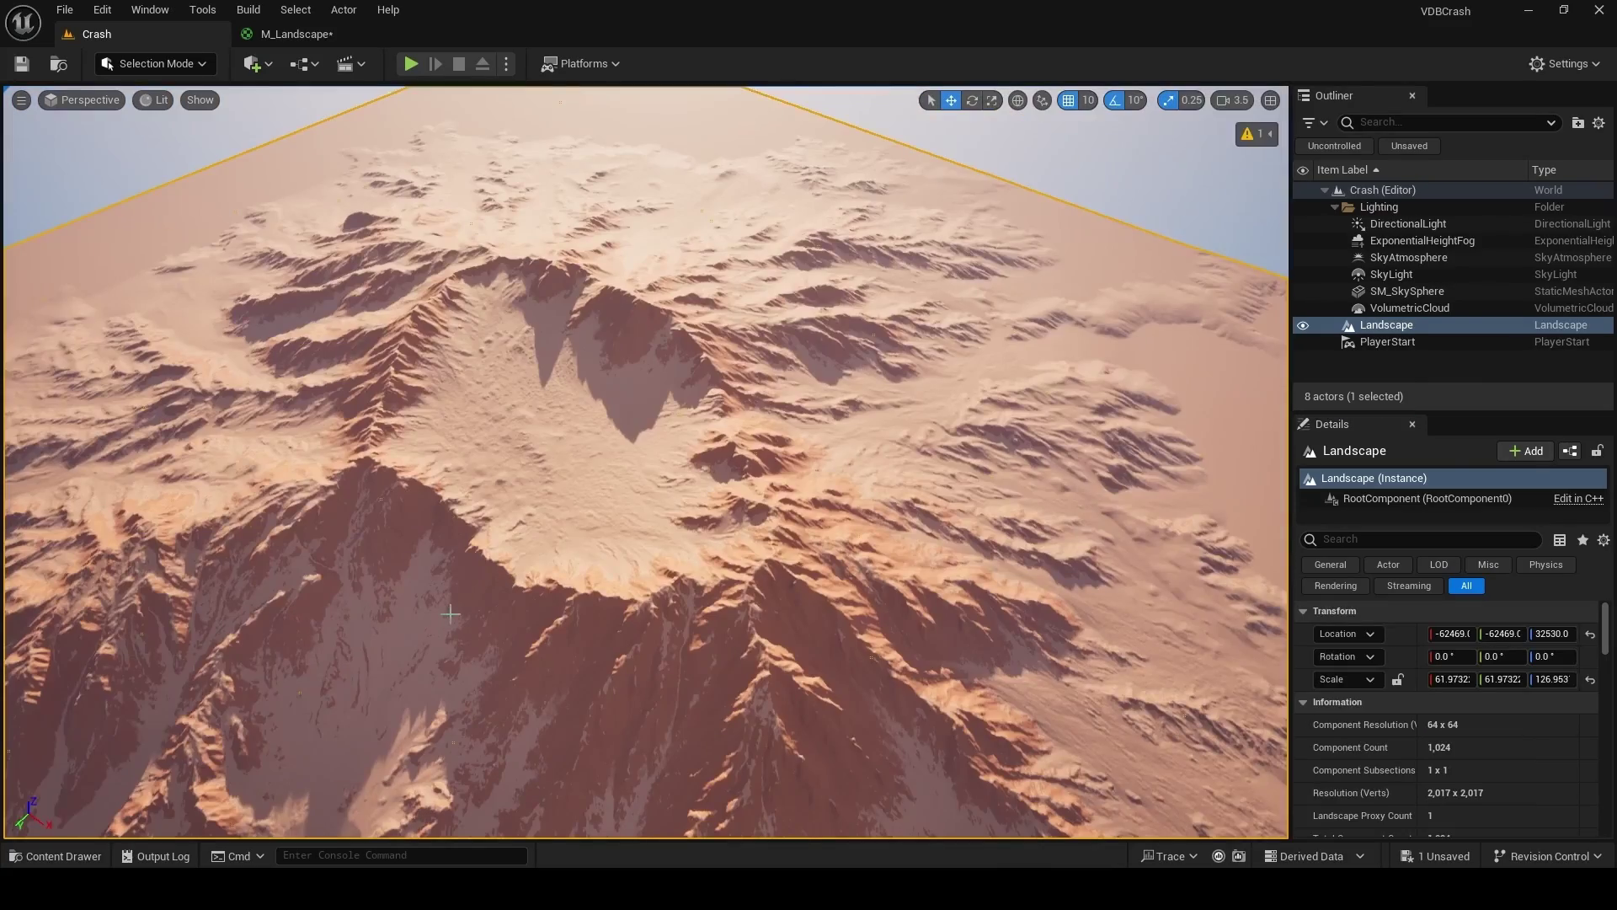
right_drag(645, 462, 683, 447)
mouse_move(435, 614)
right_down()
mouse_move(436, 581)
mouse_move(434, 614)
right_up()
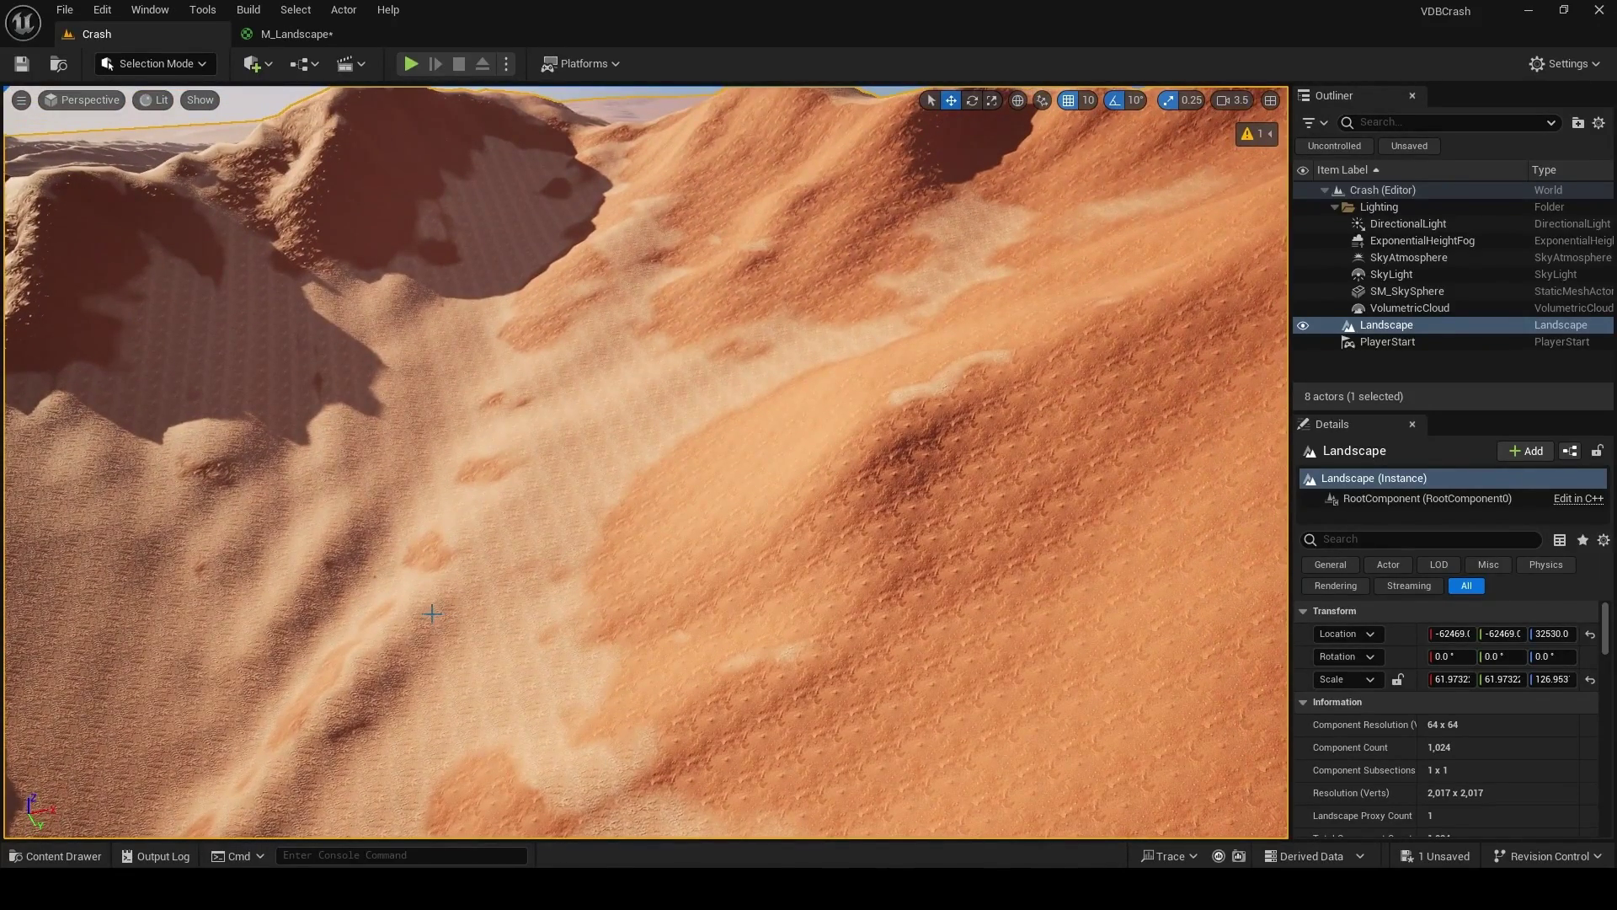
Step: In M_Landscape, add a Landscape Coords node feeding a named reroute 'Landscape Coords Output'
key(ctrl+space)
double_click(470, 741)
scroll(517, 539, up, 4)
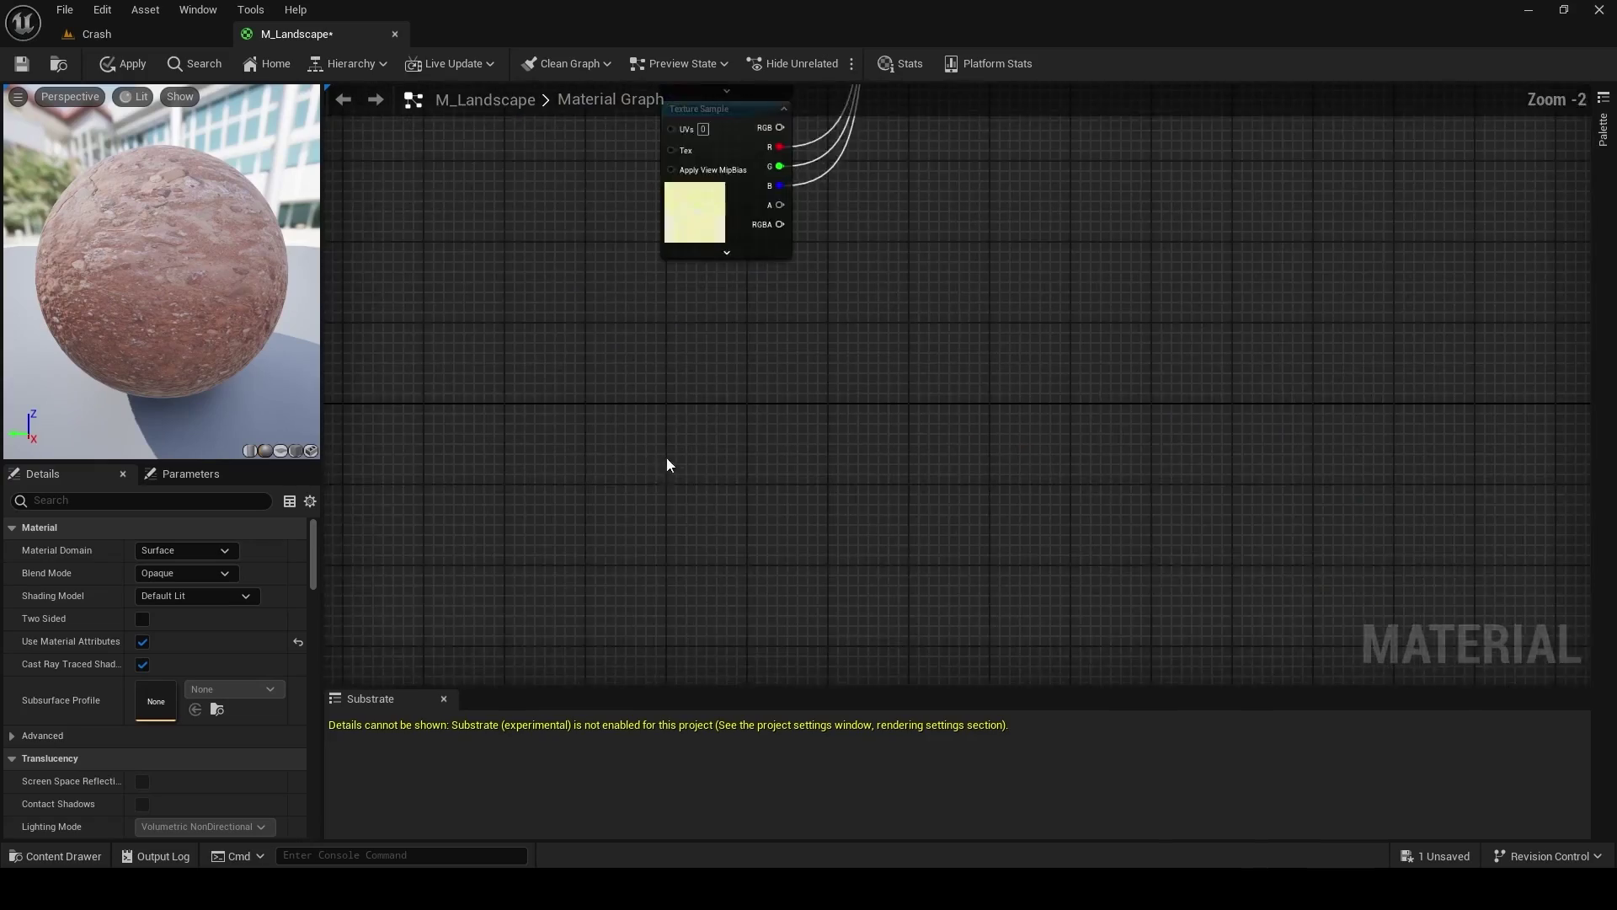
right_click(694, 371)
text(land)
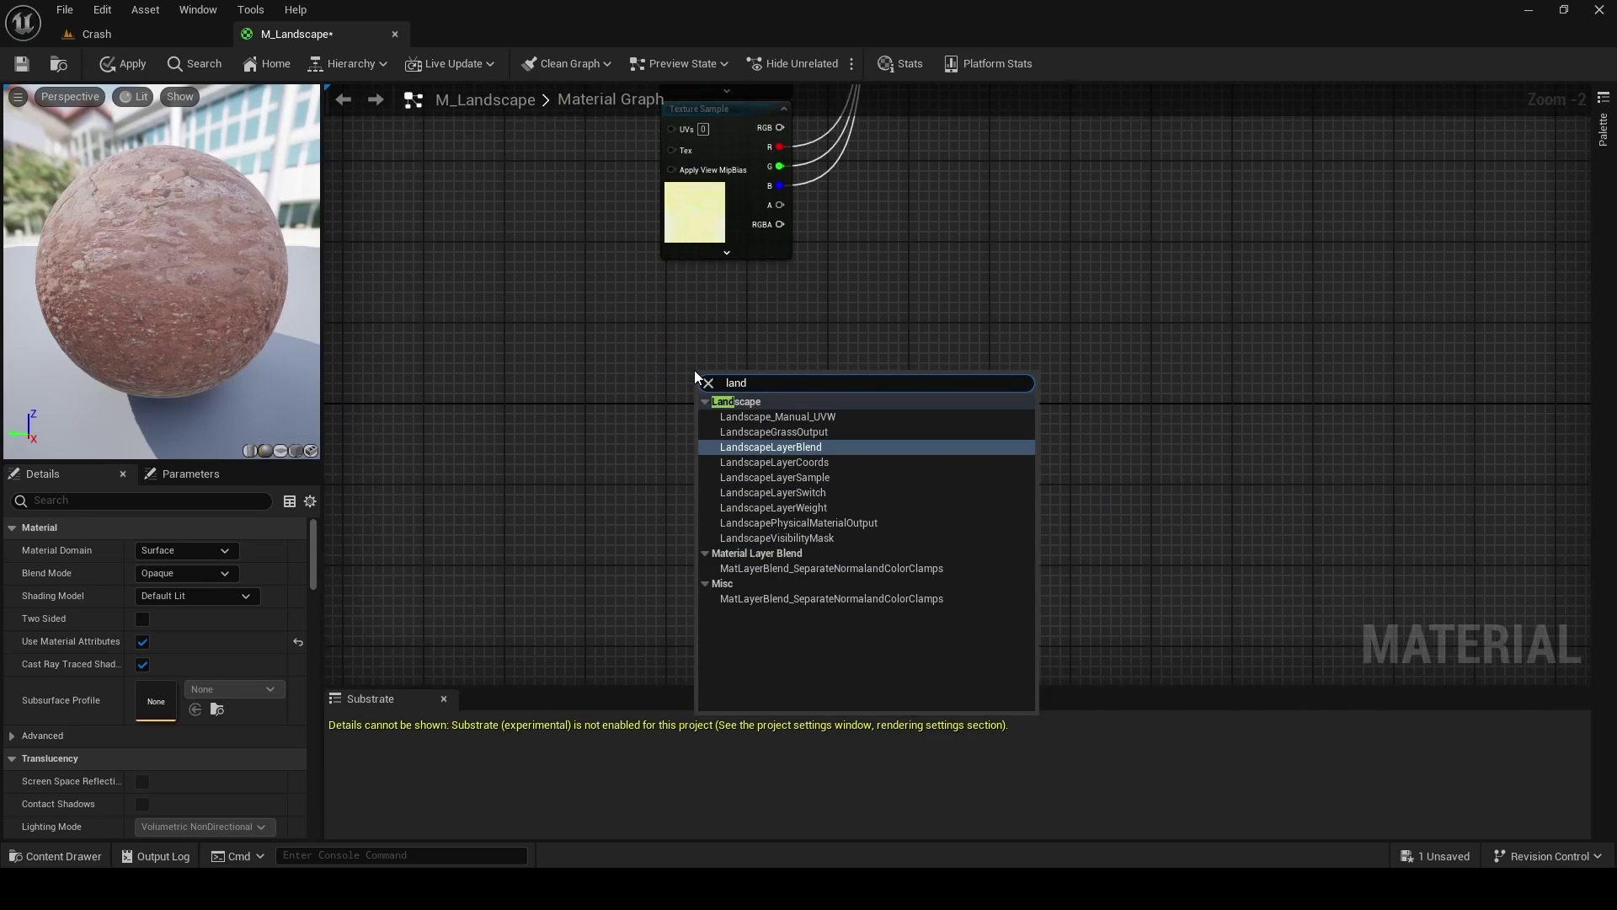
click(758, 461)
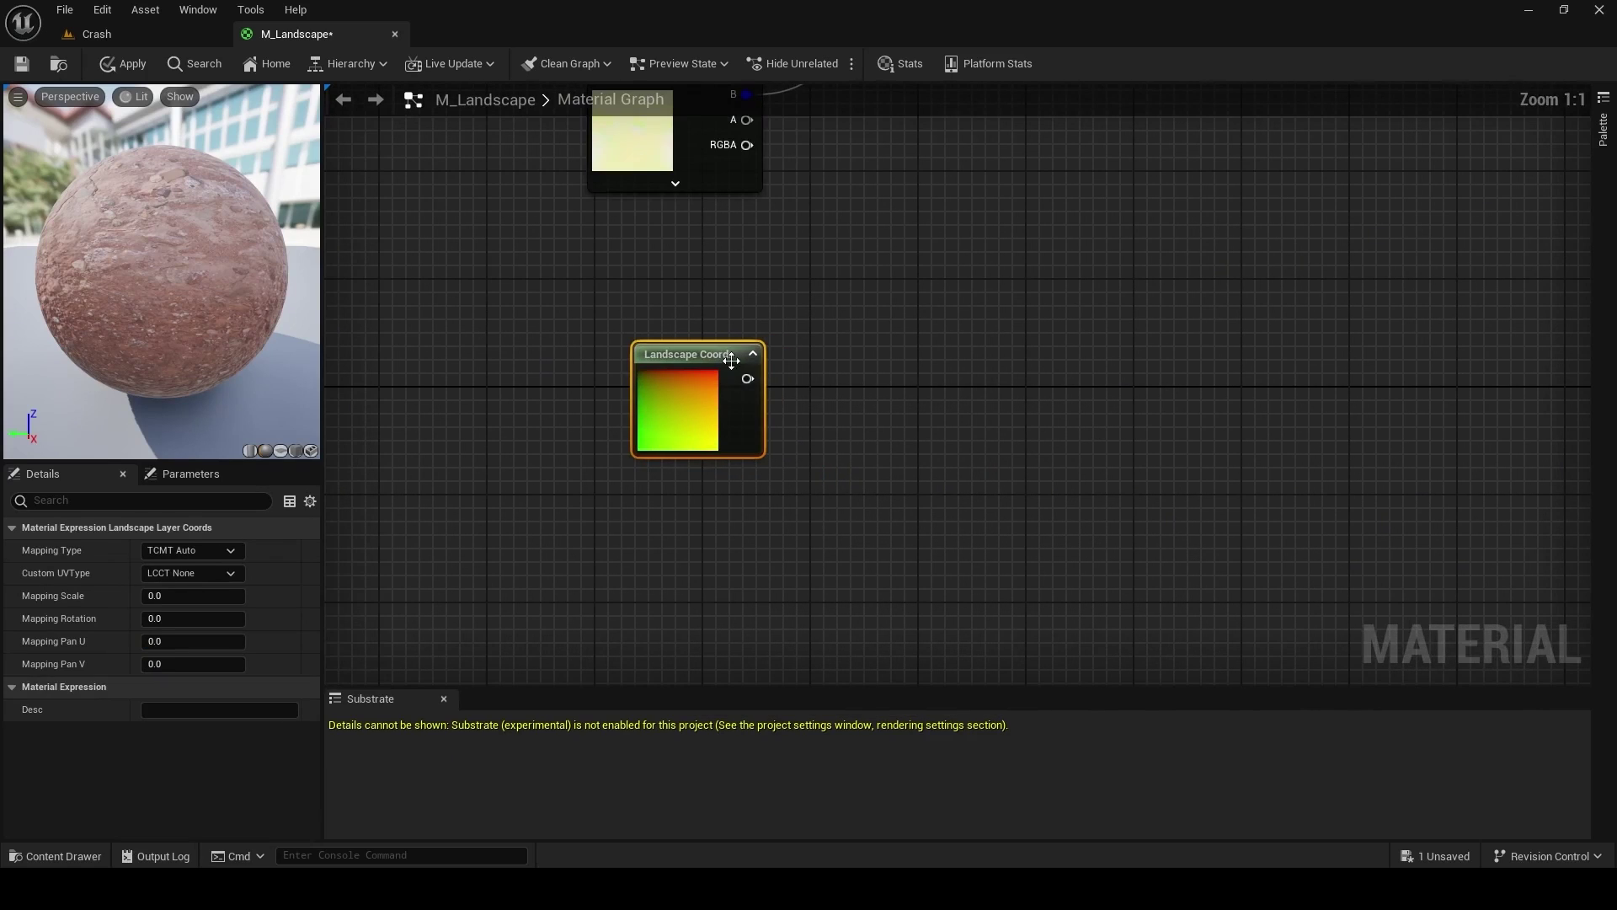
drag(747, 378, 918, 379)
text(add named)
click(983, 421)
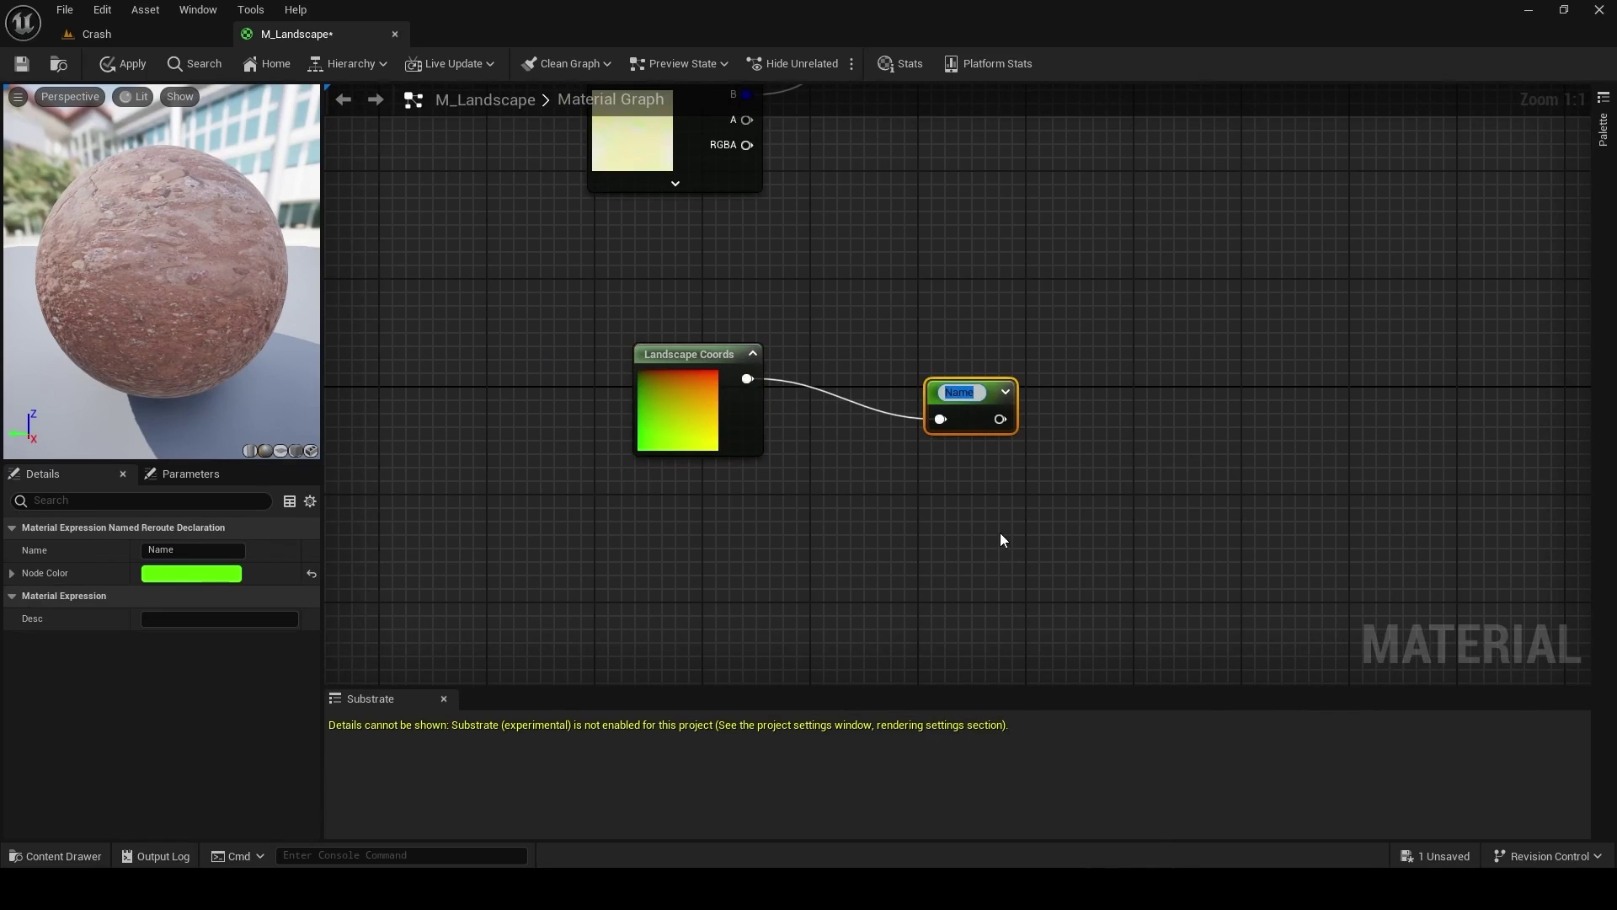
text(Landscape)
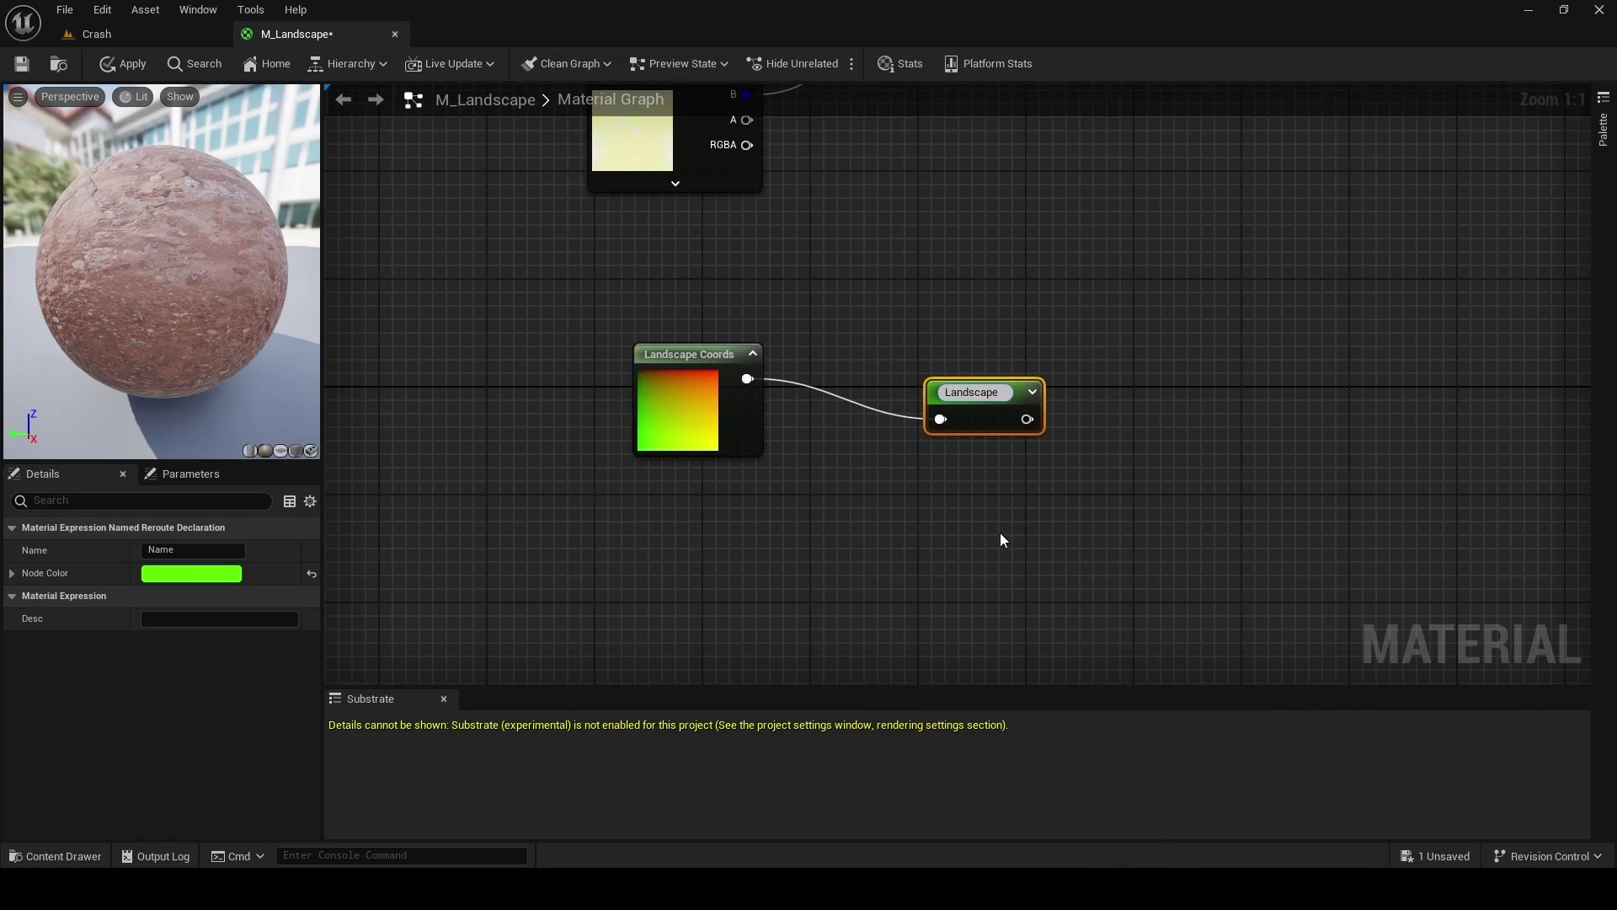
text( Coords Output)
key(Return)
drag(989, 412, 871, 377)
Step: Set the Landscape Coords mapping scale to 100
click(694, 385)
click(193, 596)
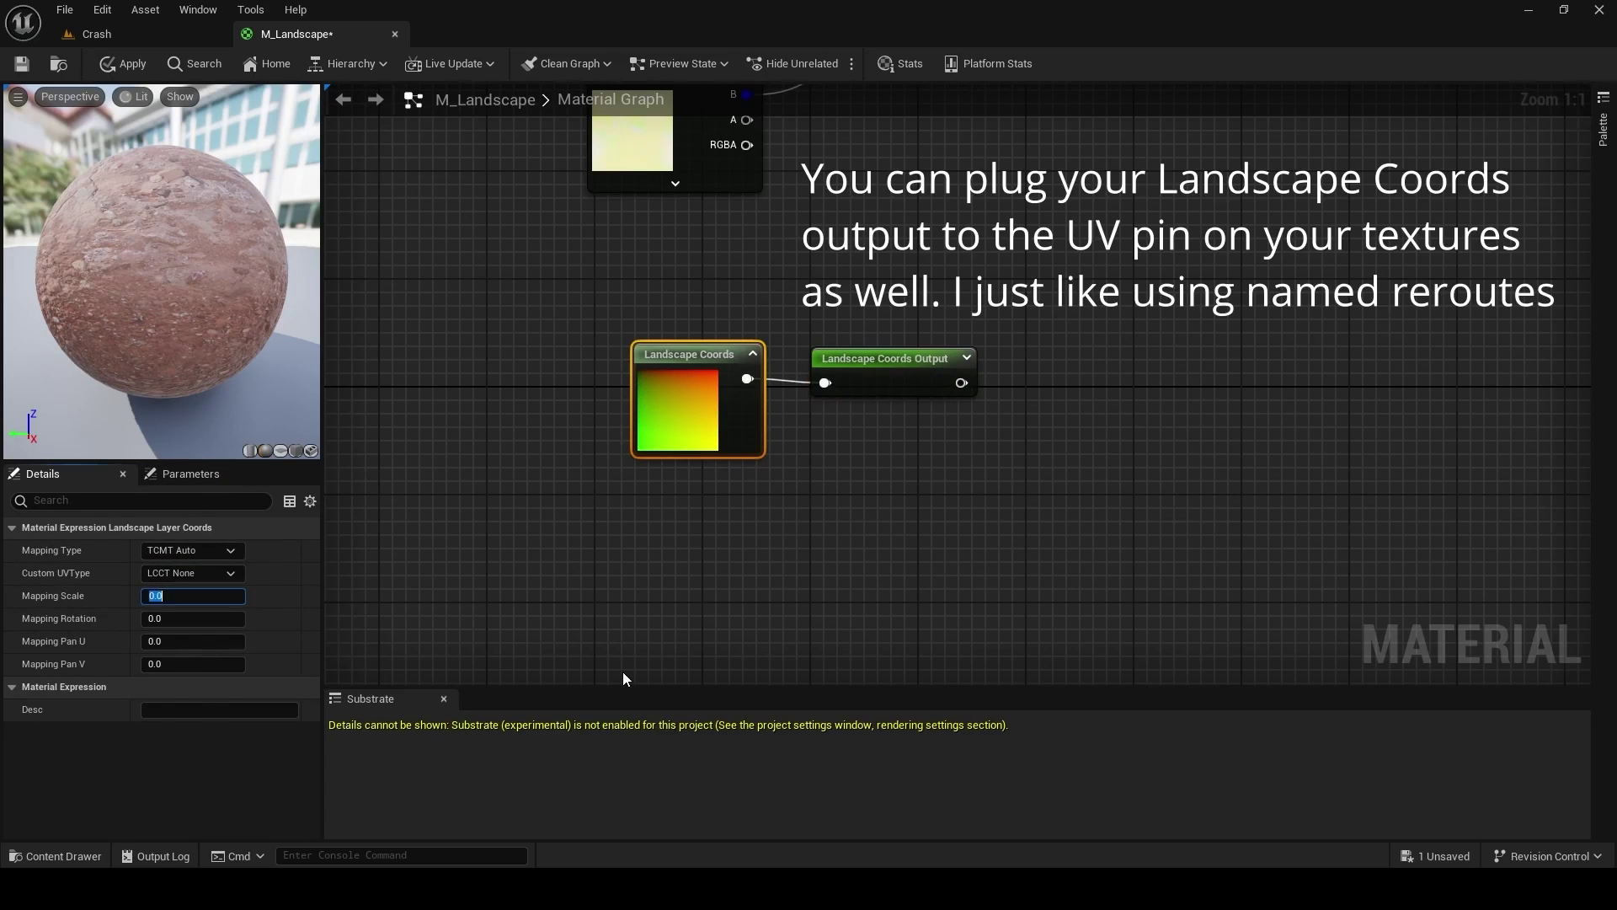
text(100)
key(Return)
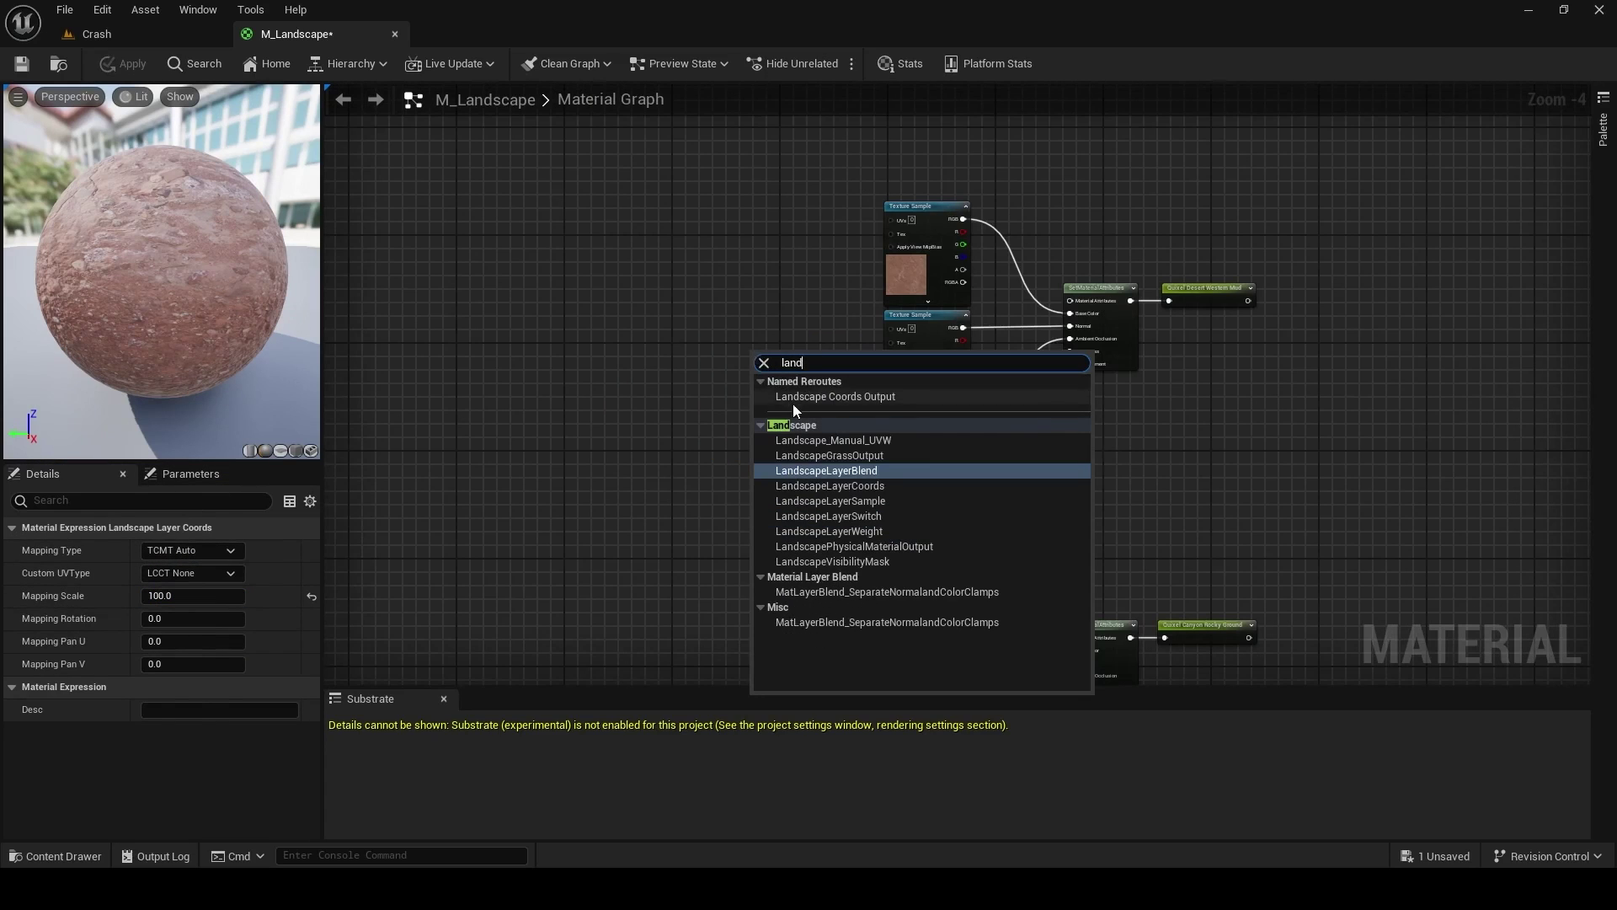
Step: Feed Landscape Coords Output into the UVs of all six texture samples
click(791, 392)
drag(856, 351, 964, 471)
drag(856, 352, 964, 282)
right_drag(882, 336, 856, 528)
drag(831, 544, 938, 285)
scroll(885, 296, down, 1)
right_drag(885, 295, 766, 287)
scroll(766, 287, down, 2)
drag(772, 270, 868, 372)
drag(772, 271, 869, 481)
scroll(869, 481, down, 2)
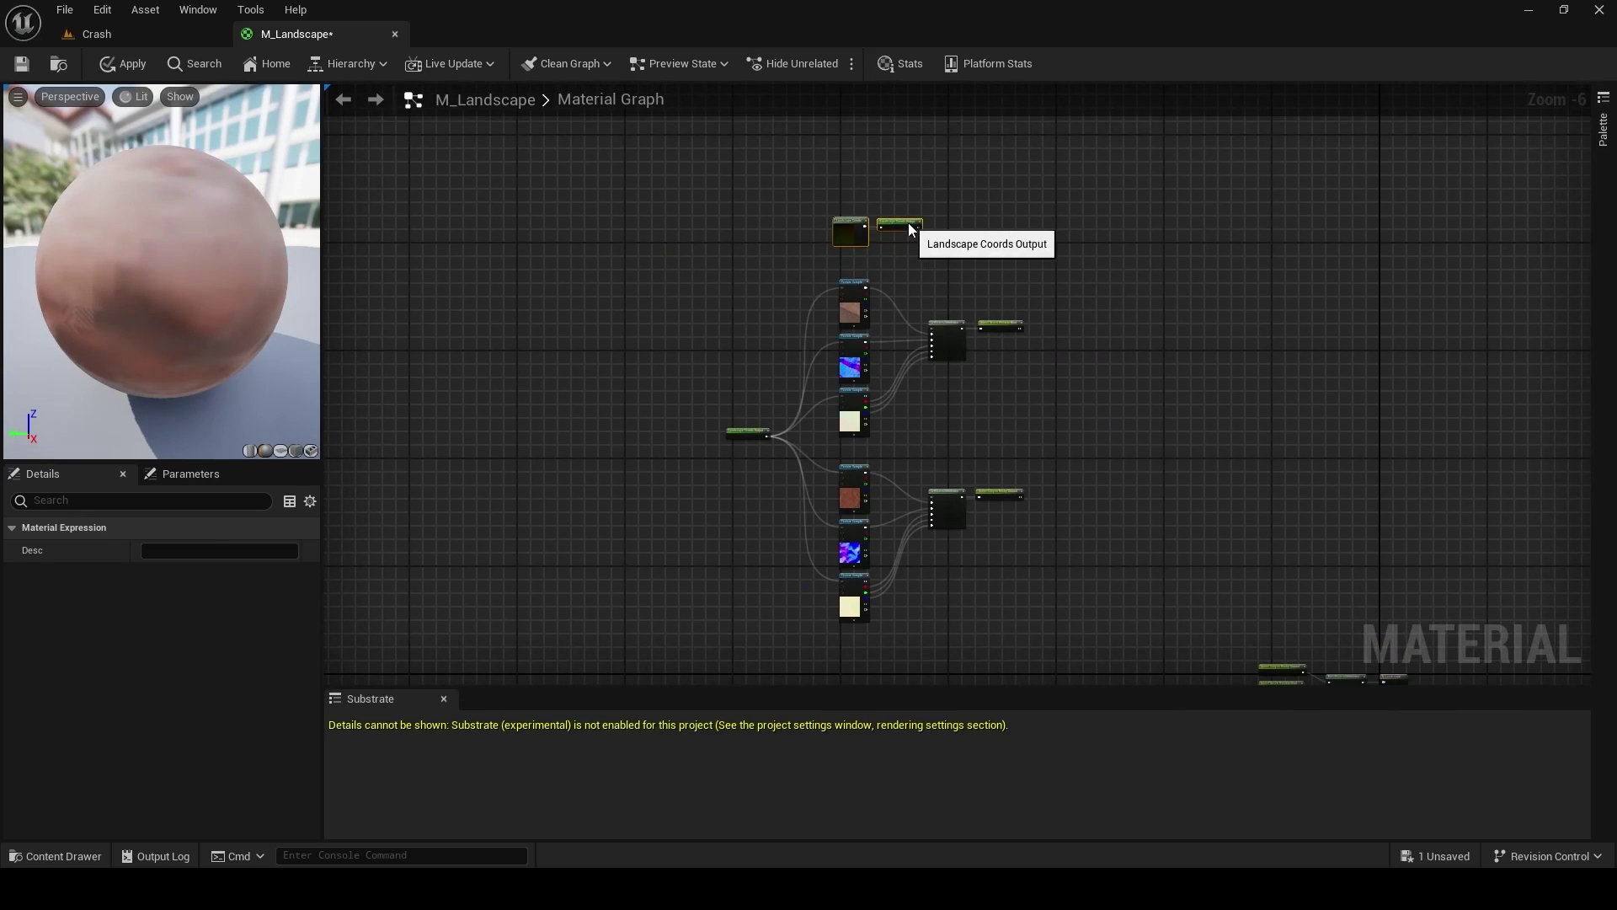
Step: Save M_Landscape, return to the Crash level, and pull the camera back over the landscape
click(21, 64)
click(97, 33)
right_drag(603, 489, 603, 489)
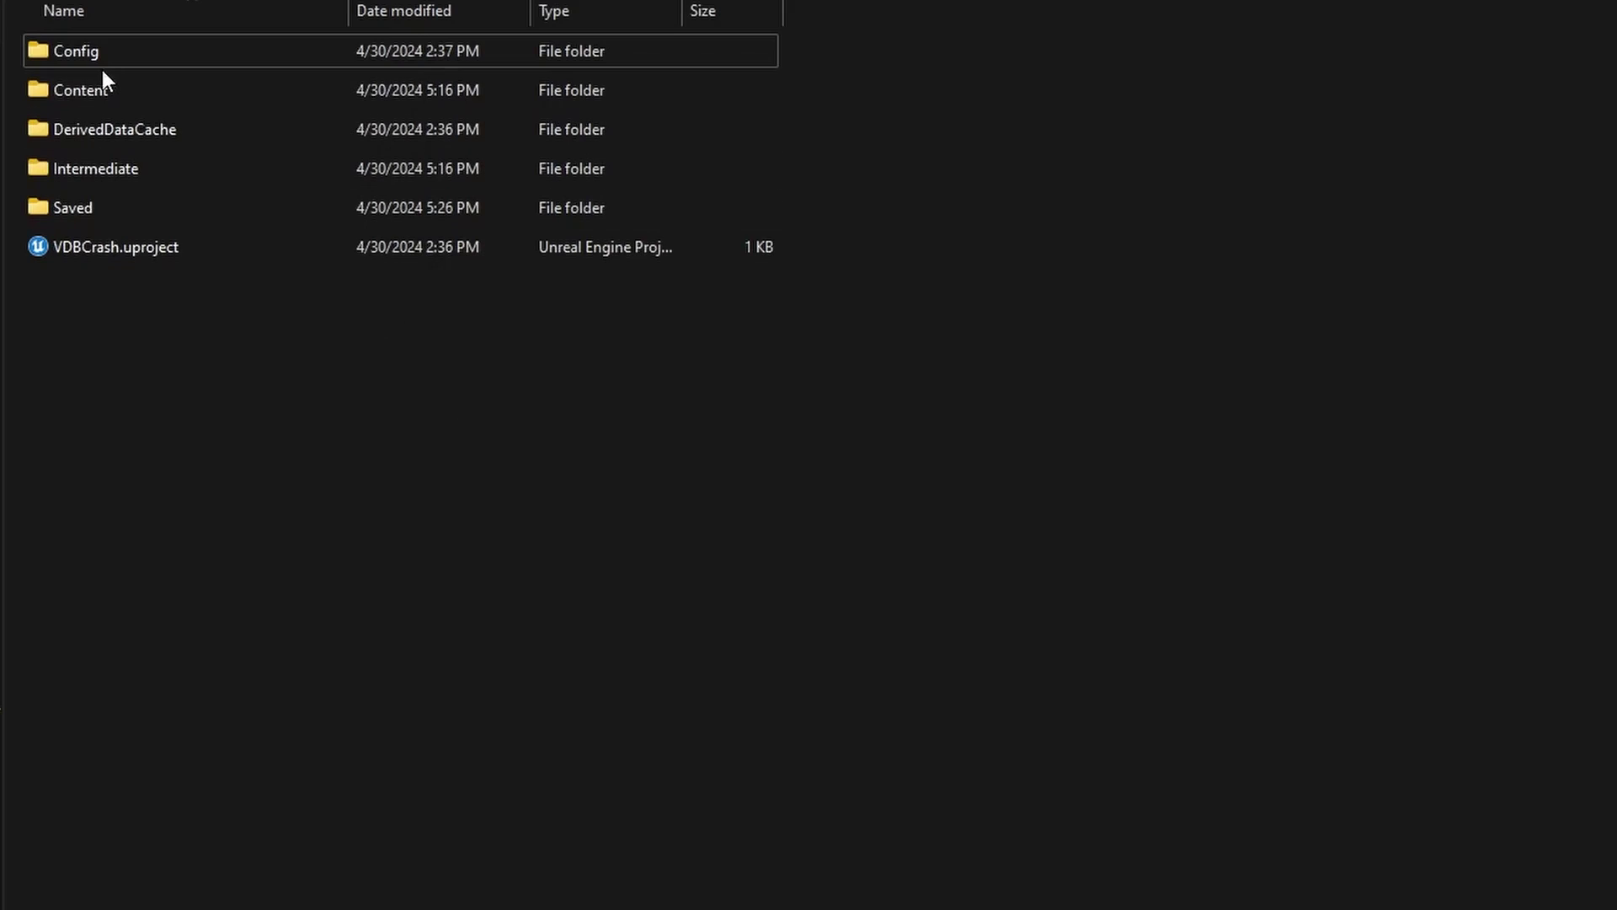
Step: Open the project's Config\DefaultEngine.ini in Notepad
double_click(91, 53)
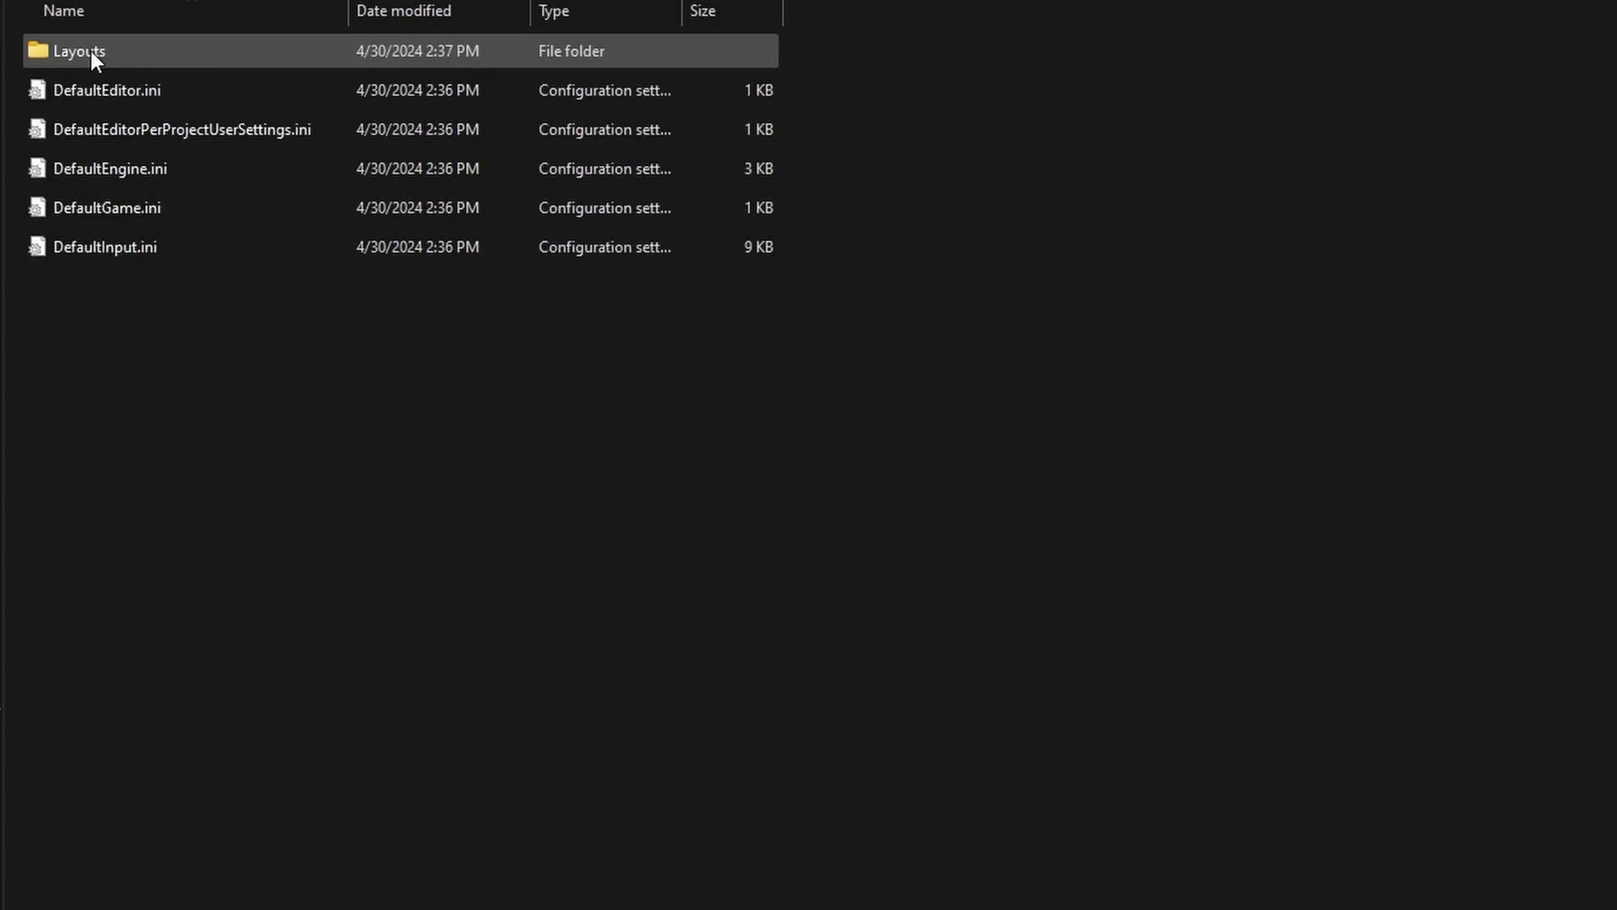
right_click(110, 170)
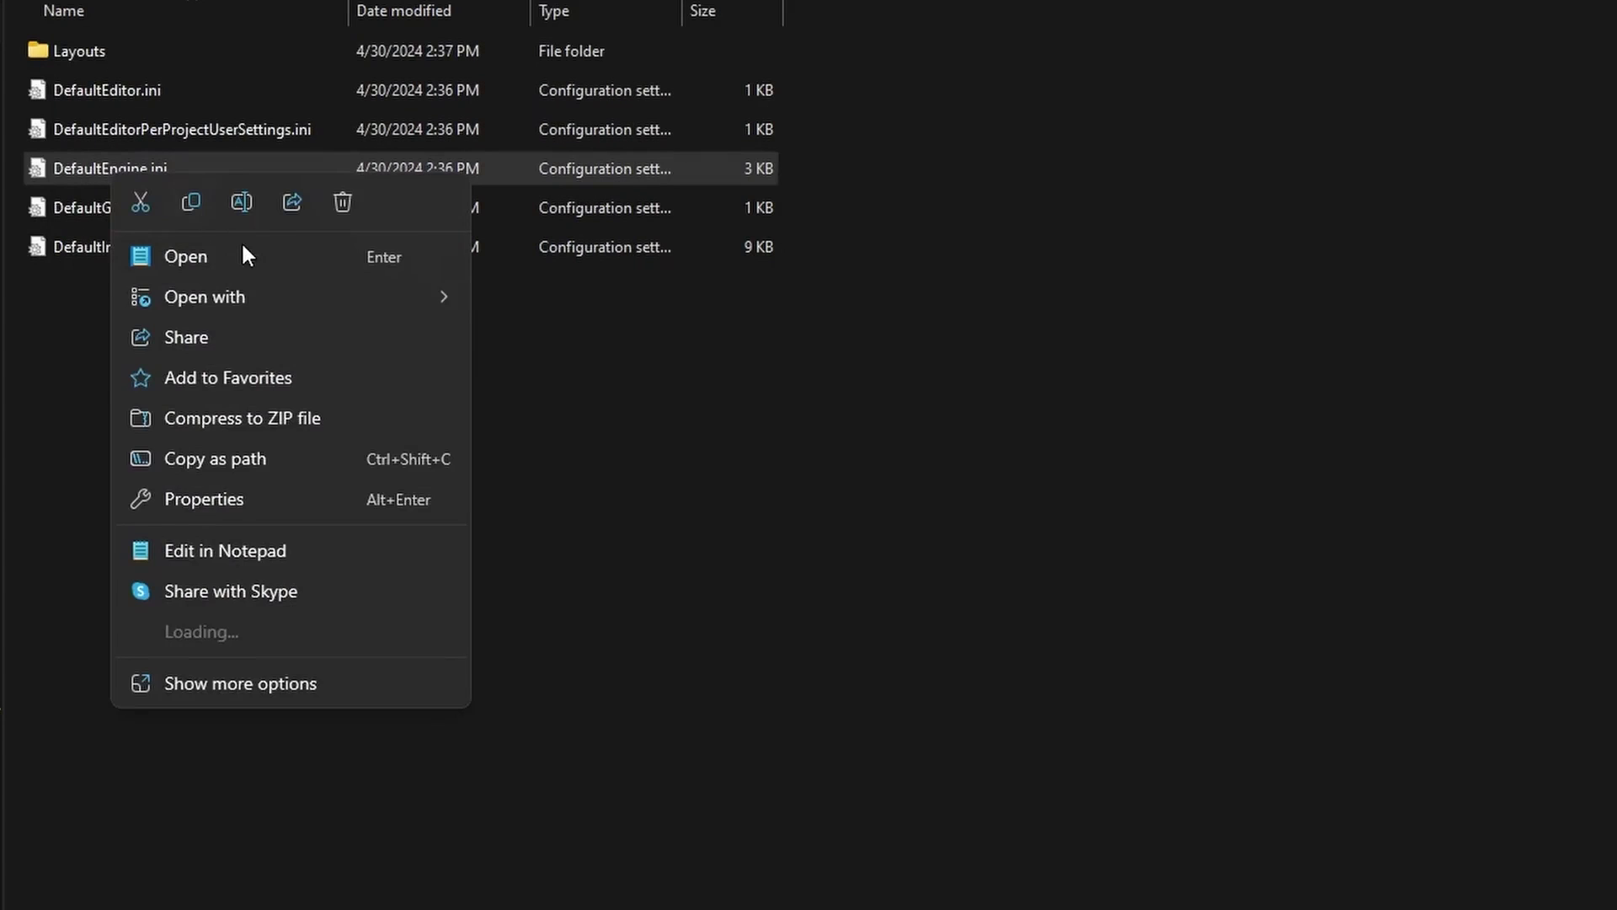
mouse_move(310, 296)
click(590, 310)
Step: Paste r.Nanite.AllowTessellation=1 and r.Nanite.Tessellation=1 under RendererSettings
scroll(827, 331, down, 1)
drag(19, 512, 669, 519)
scroll(659, 519, down, 1)
scroll(661, 522, down, 3)
text(r.Nanite.AllowTessellation=1 r.Nanite.Tessellation=1)
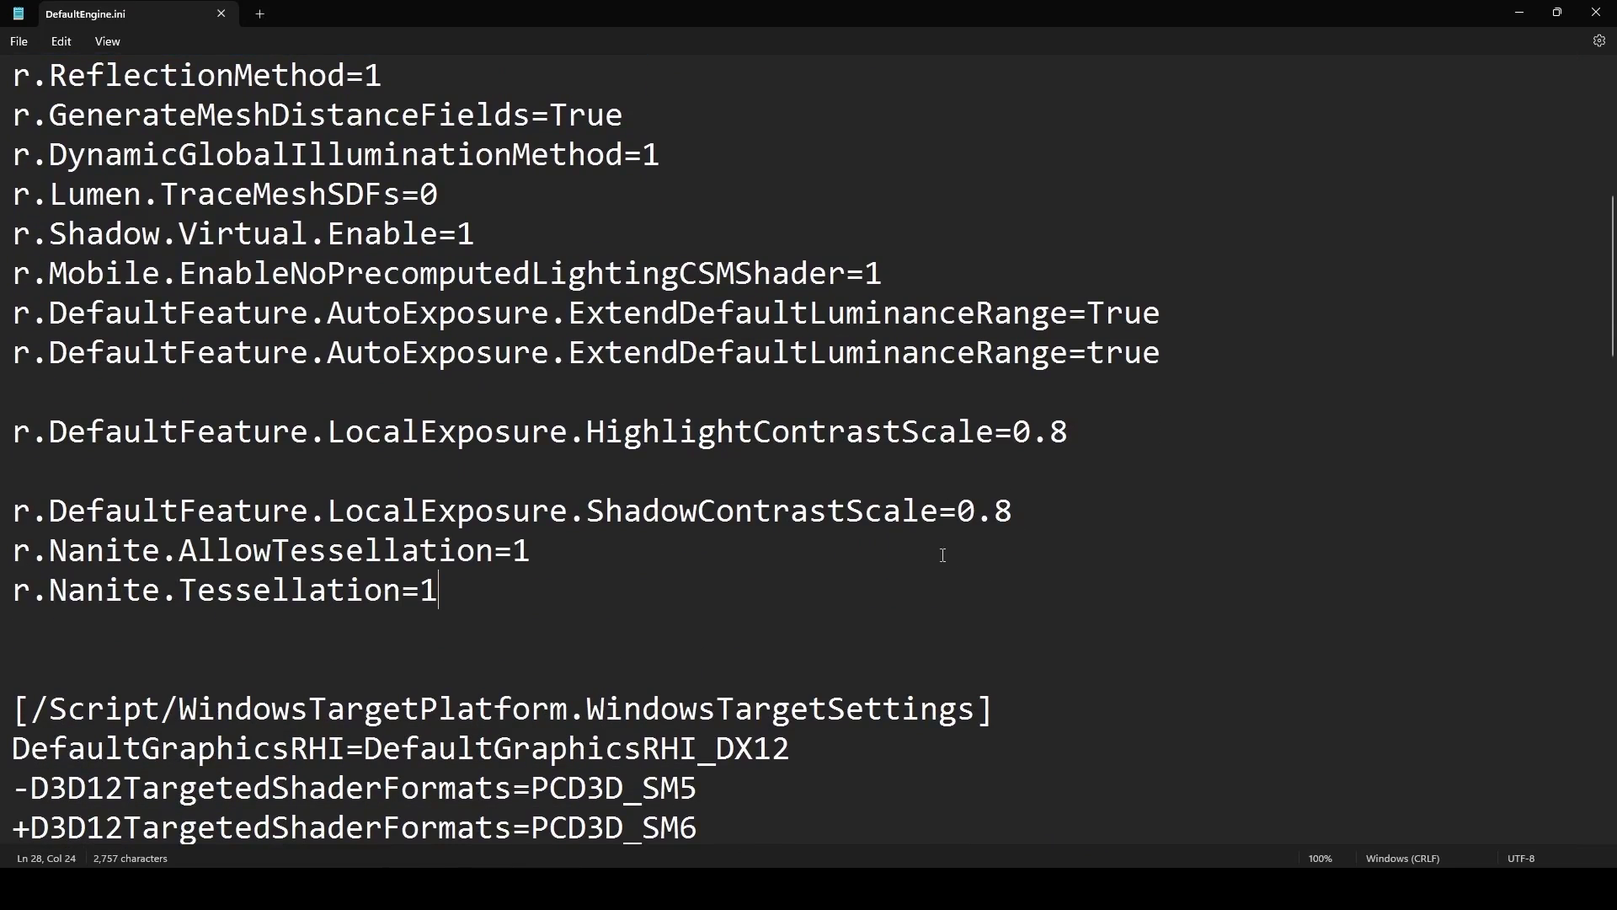
click(549, 550)
key(shift+Home)
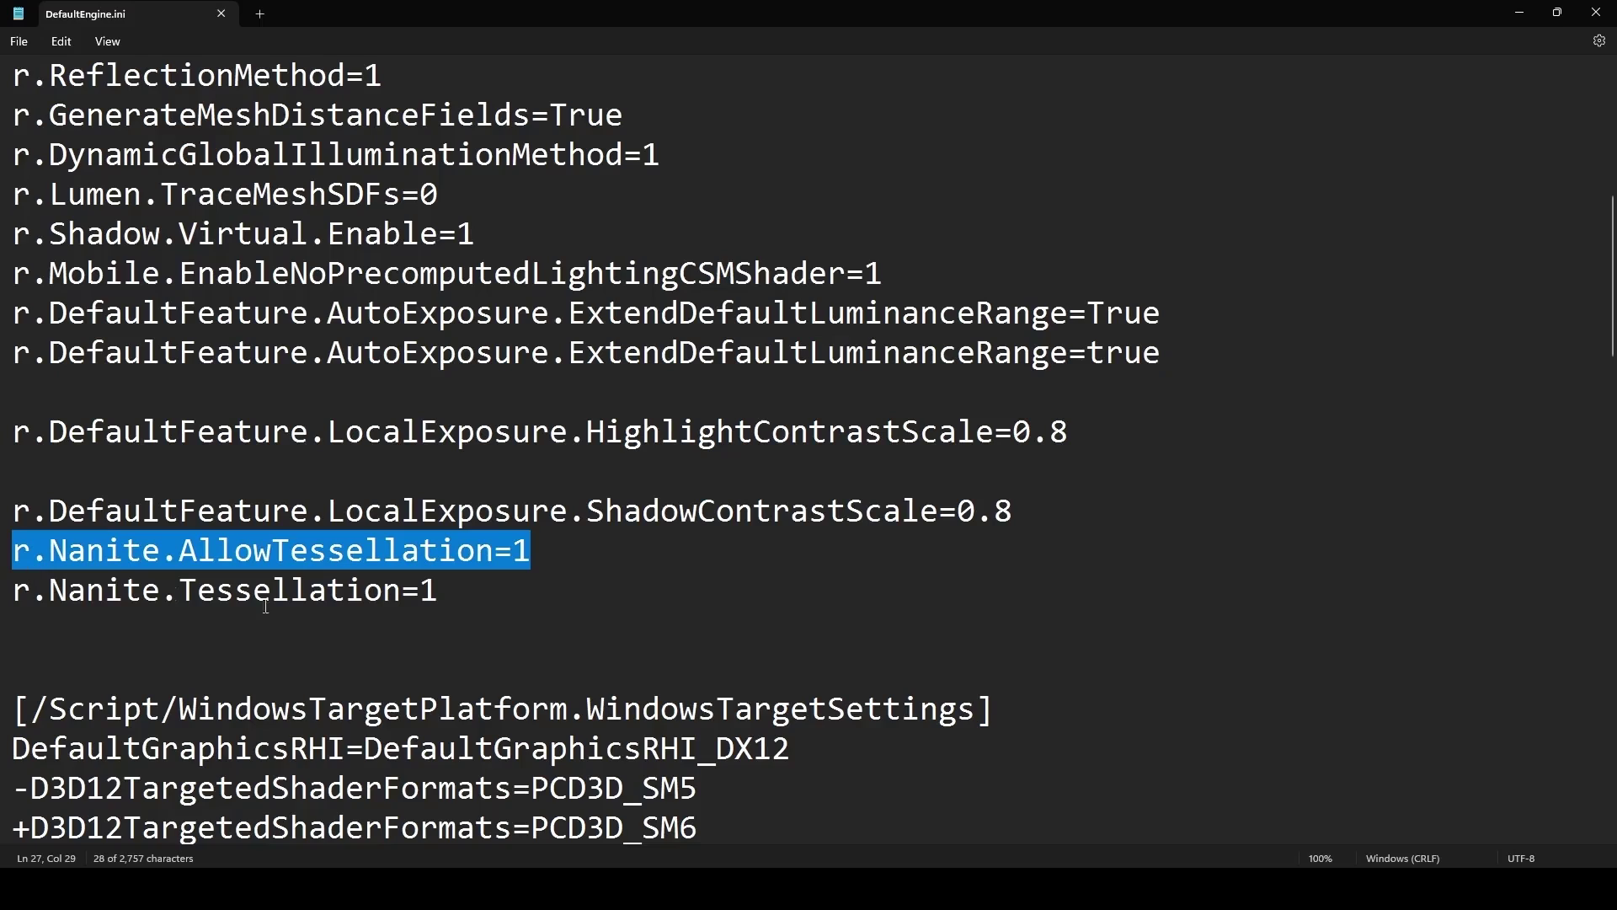
click(444, 592)
key(shift+Home)
Step: Open Content > Materials > M_Landscape and tick Enable Tessellation in its Details
click(538, 609)
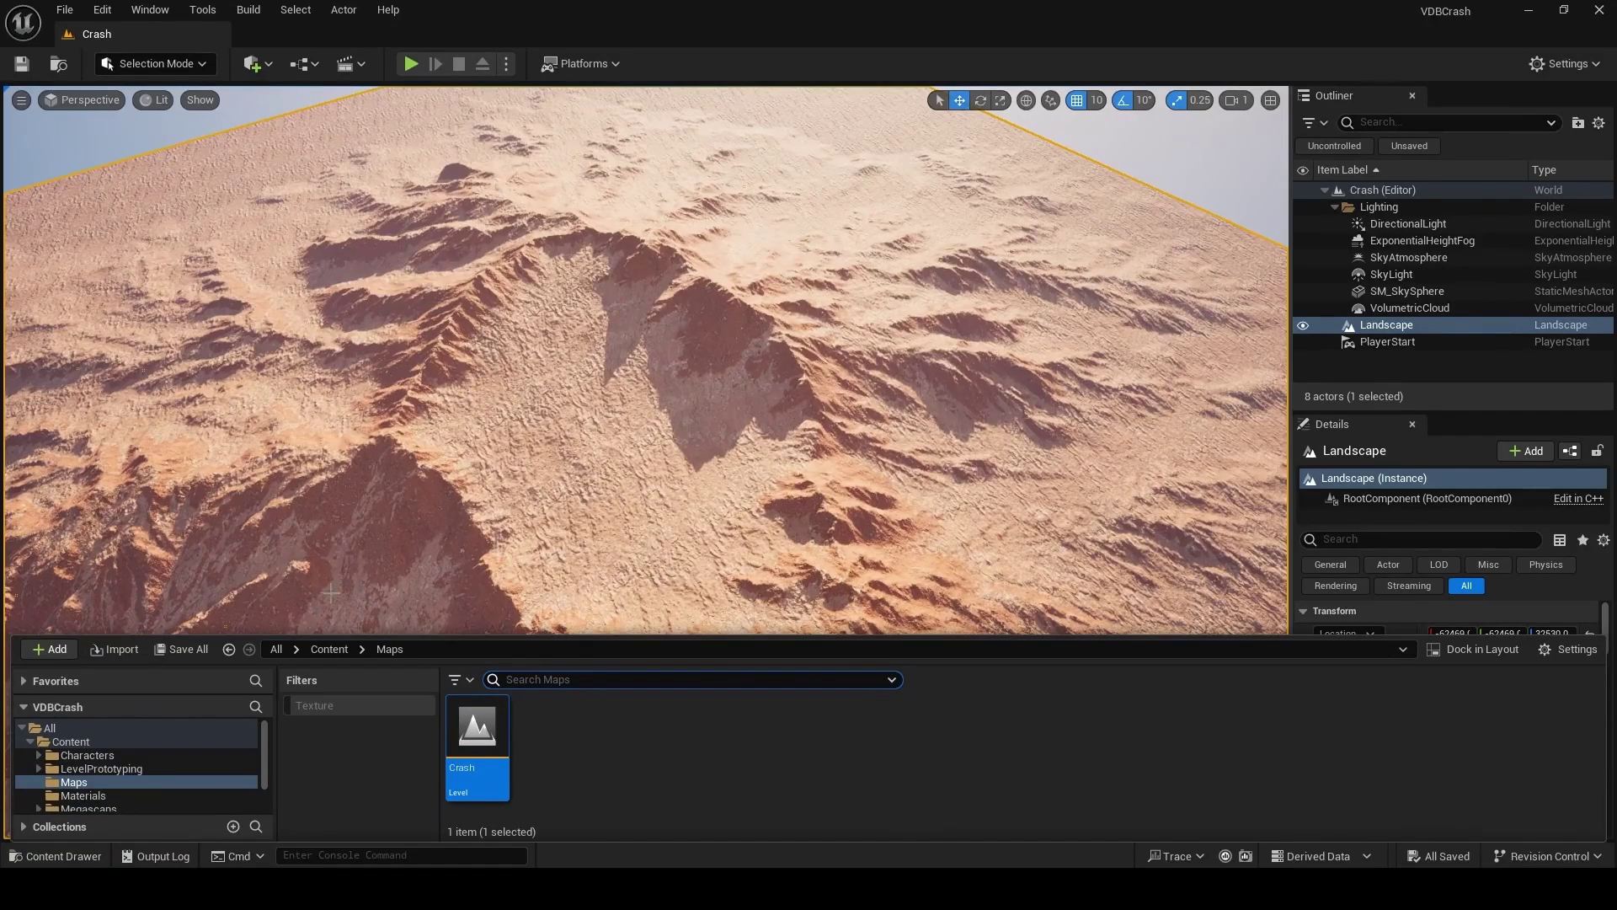
click(320, 650)
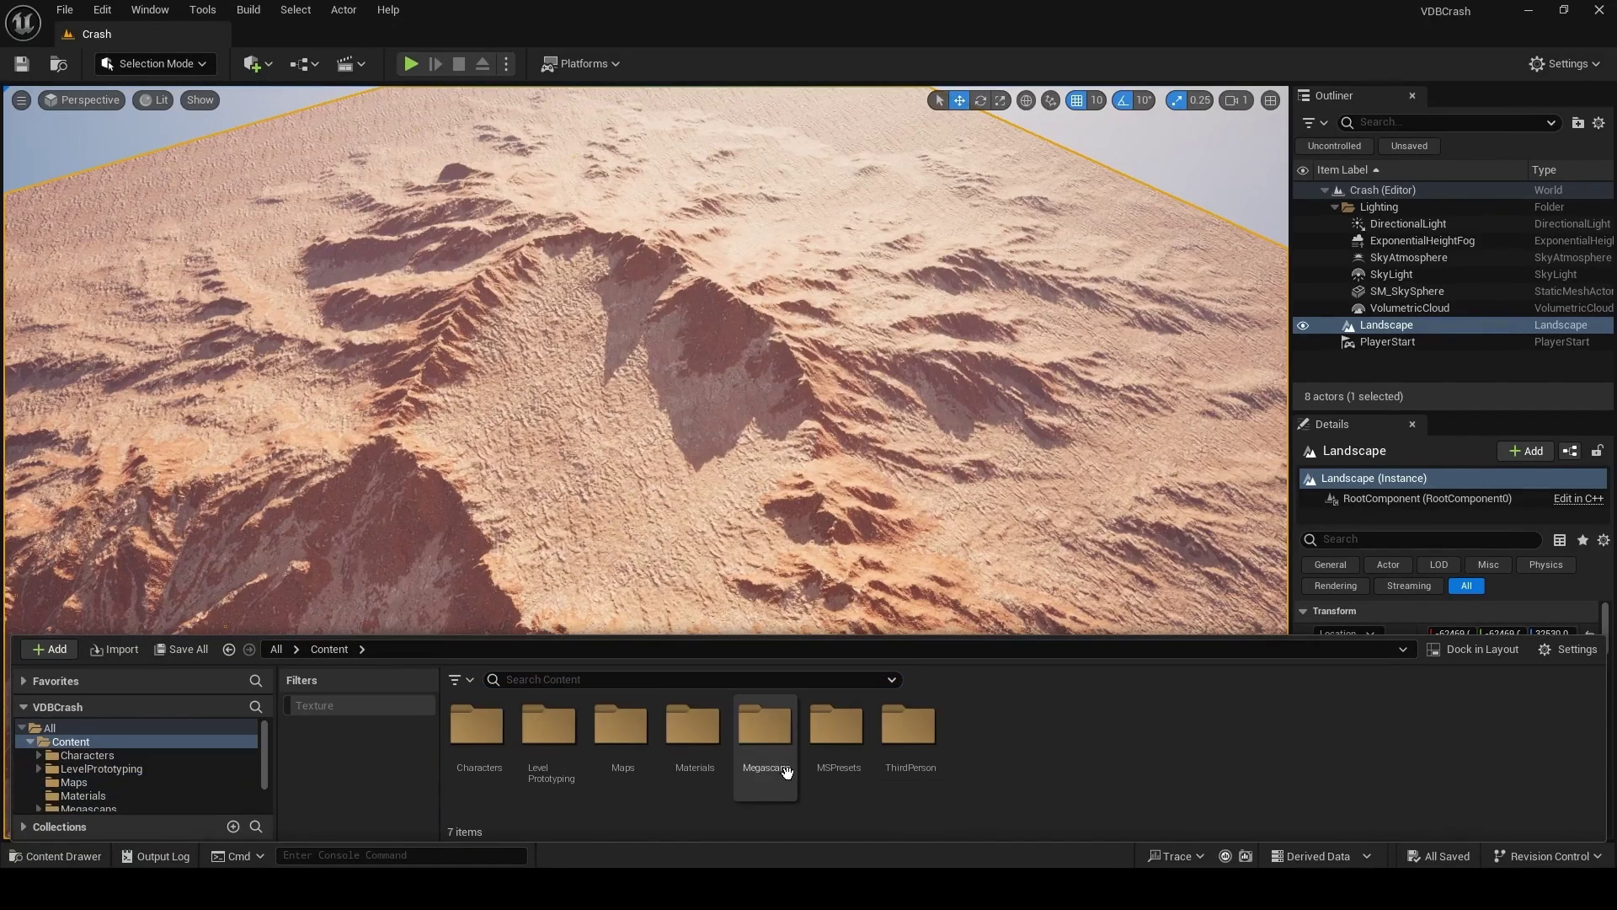
double_click(714, 738)
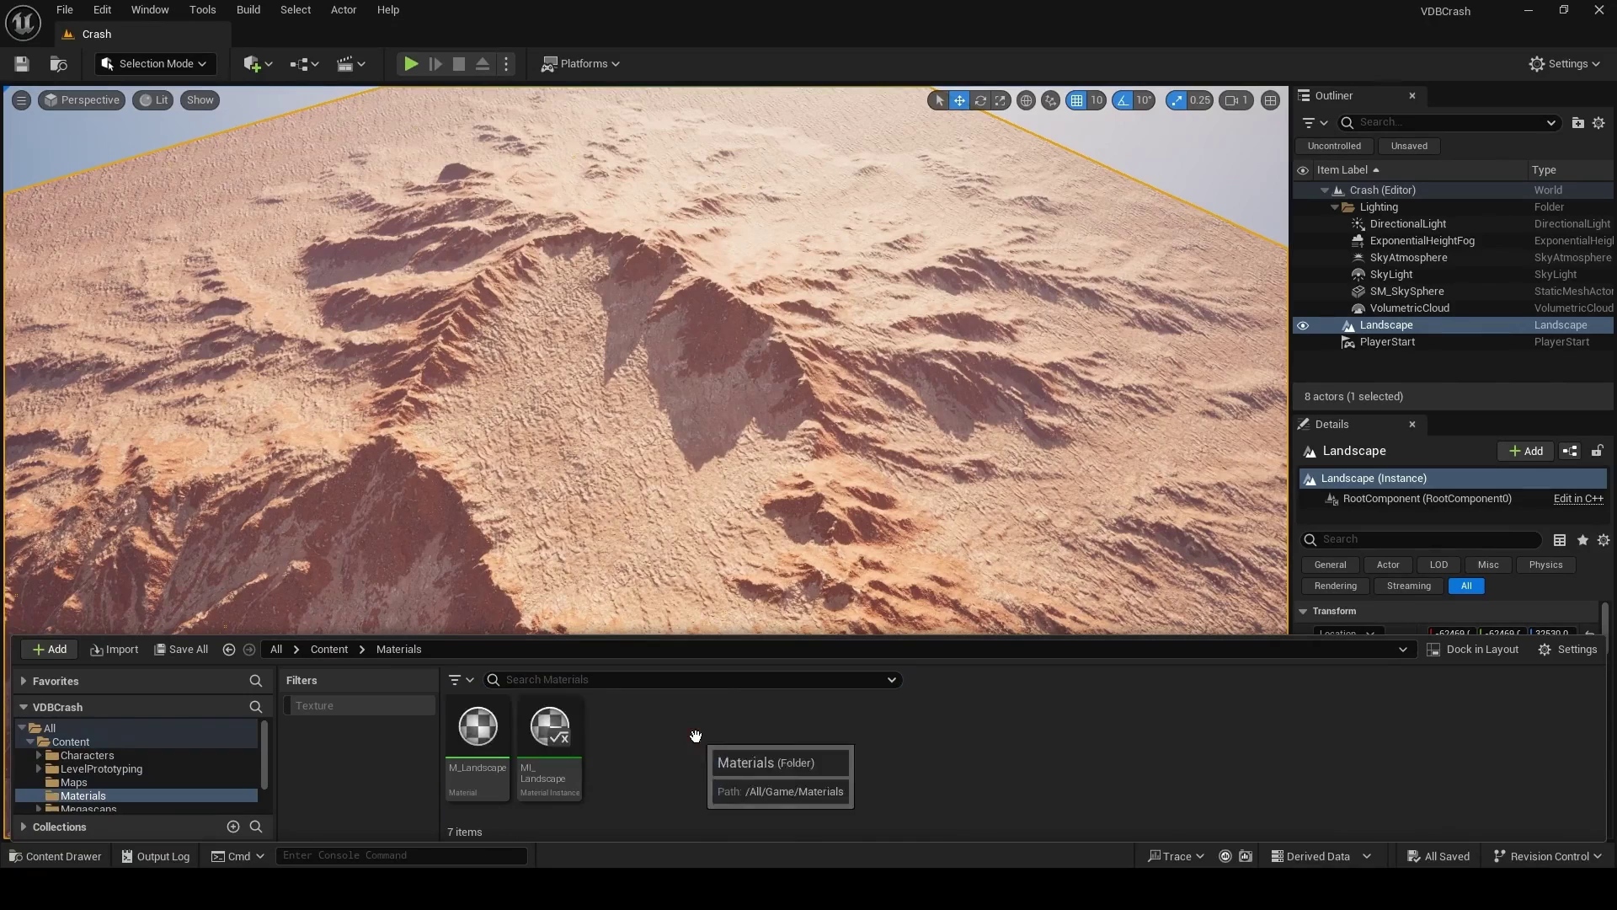
double_click(462, 741)
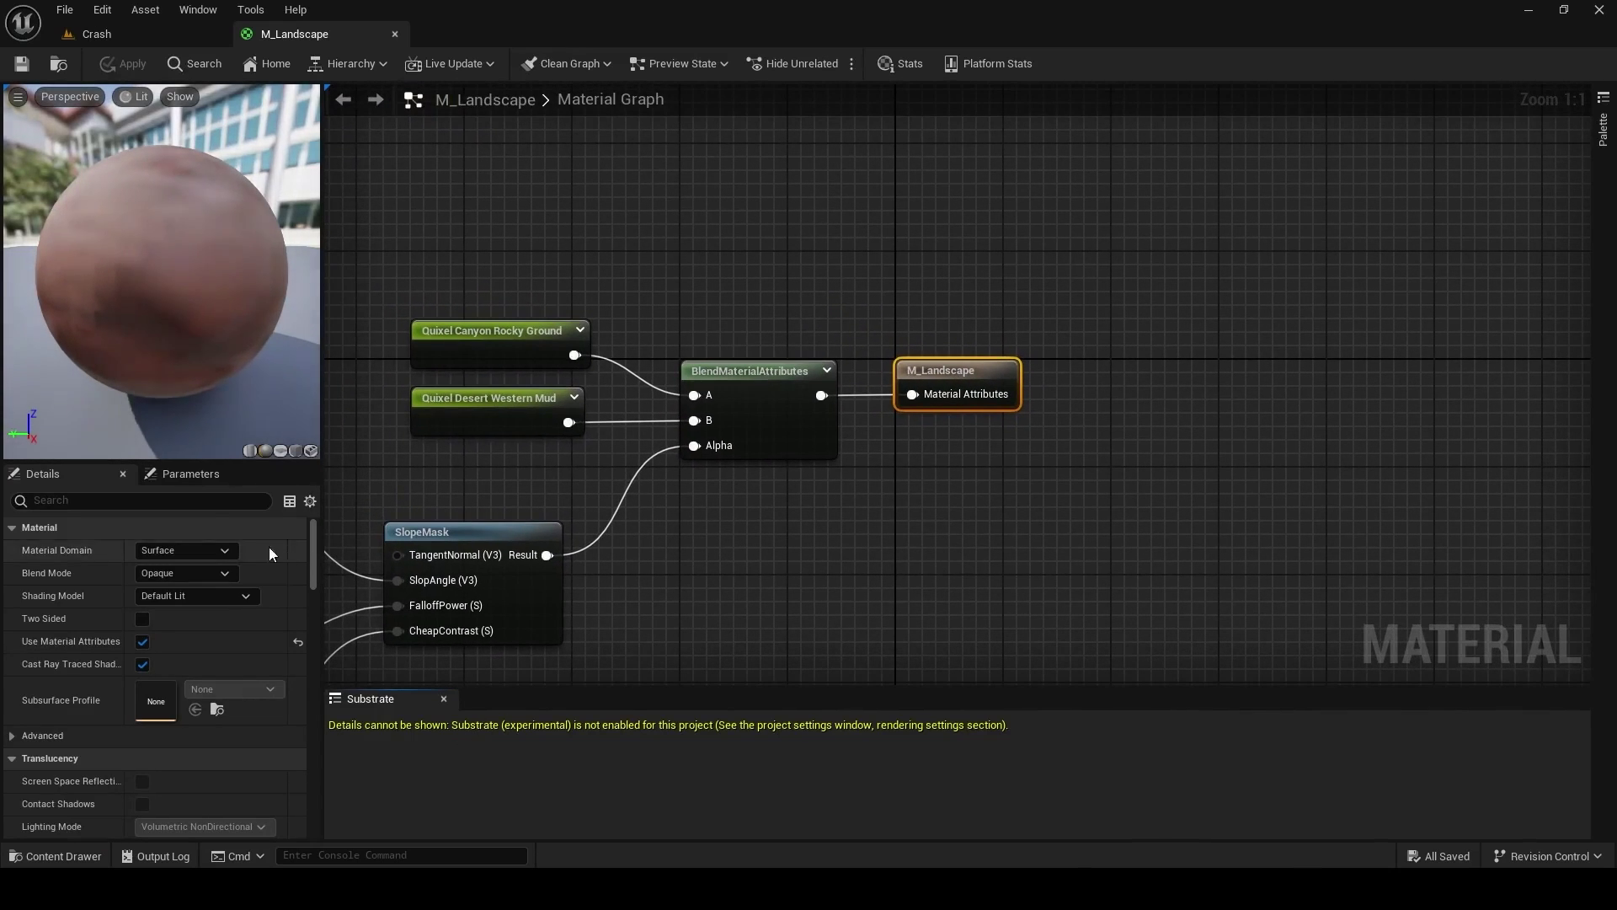
text(tess)
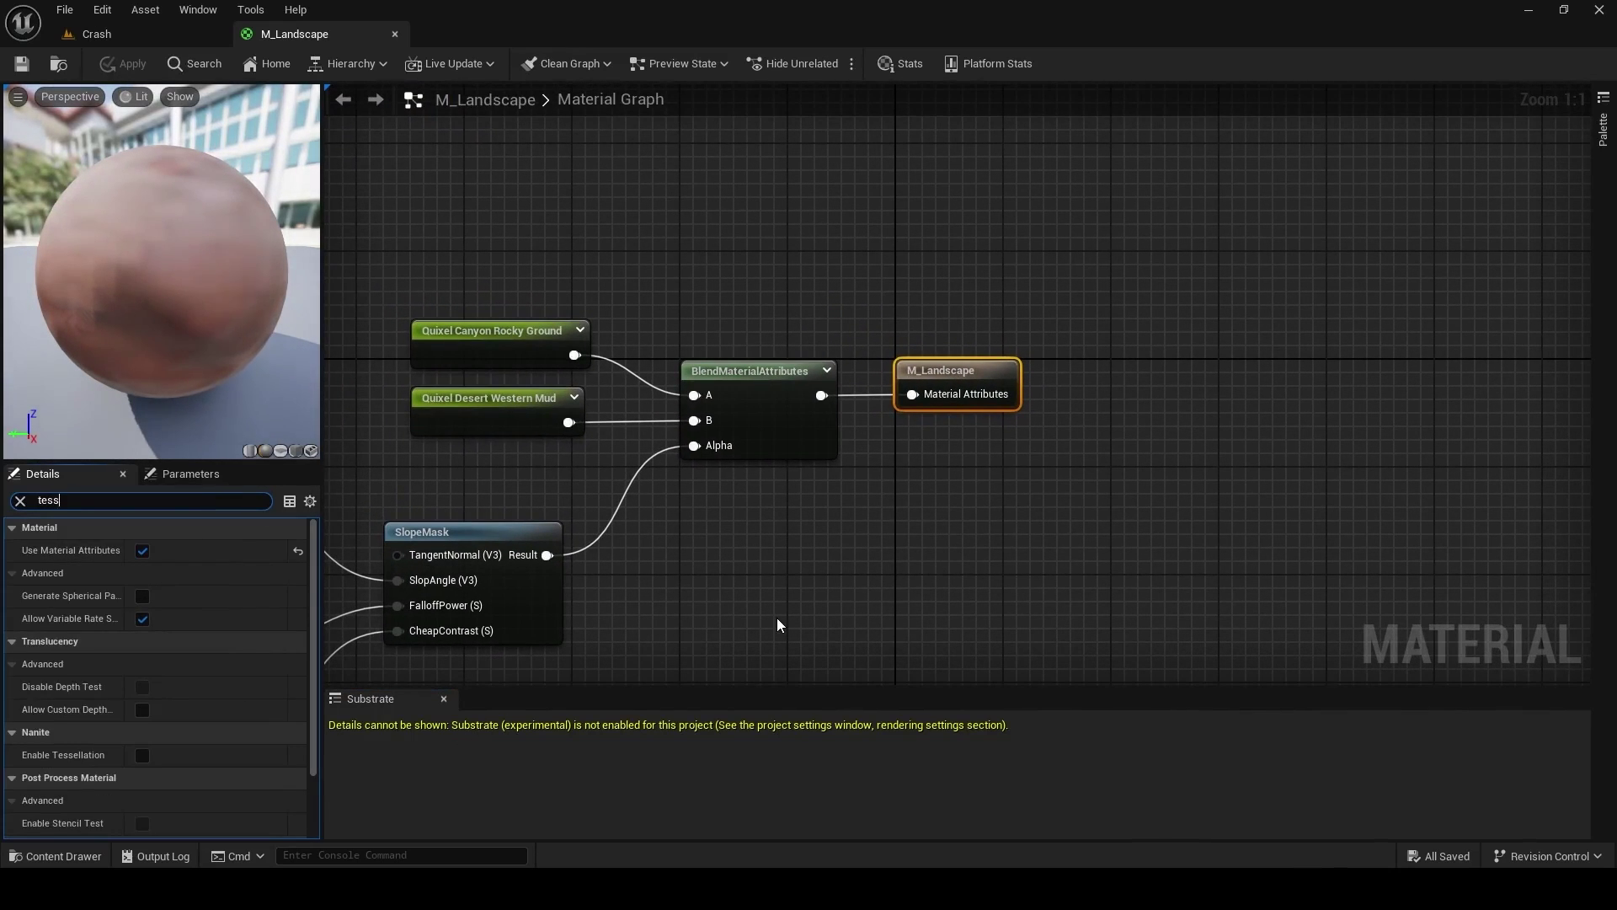
click(148, 550)
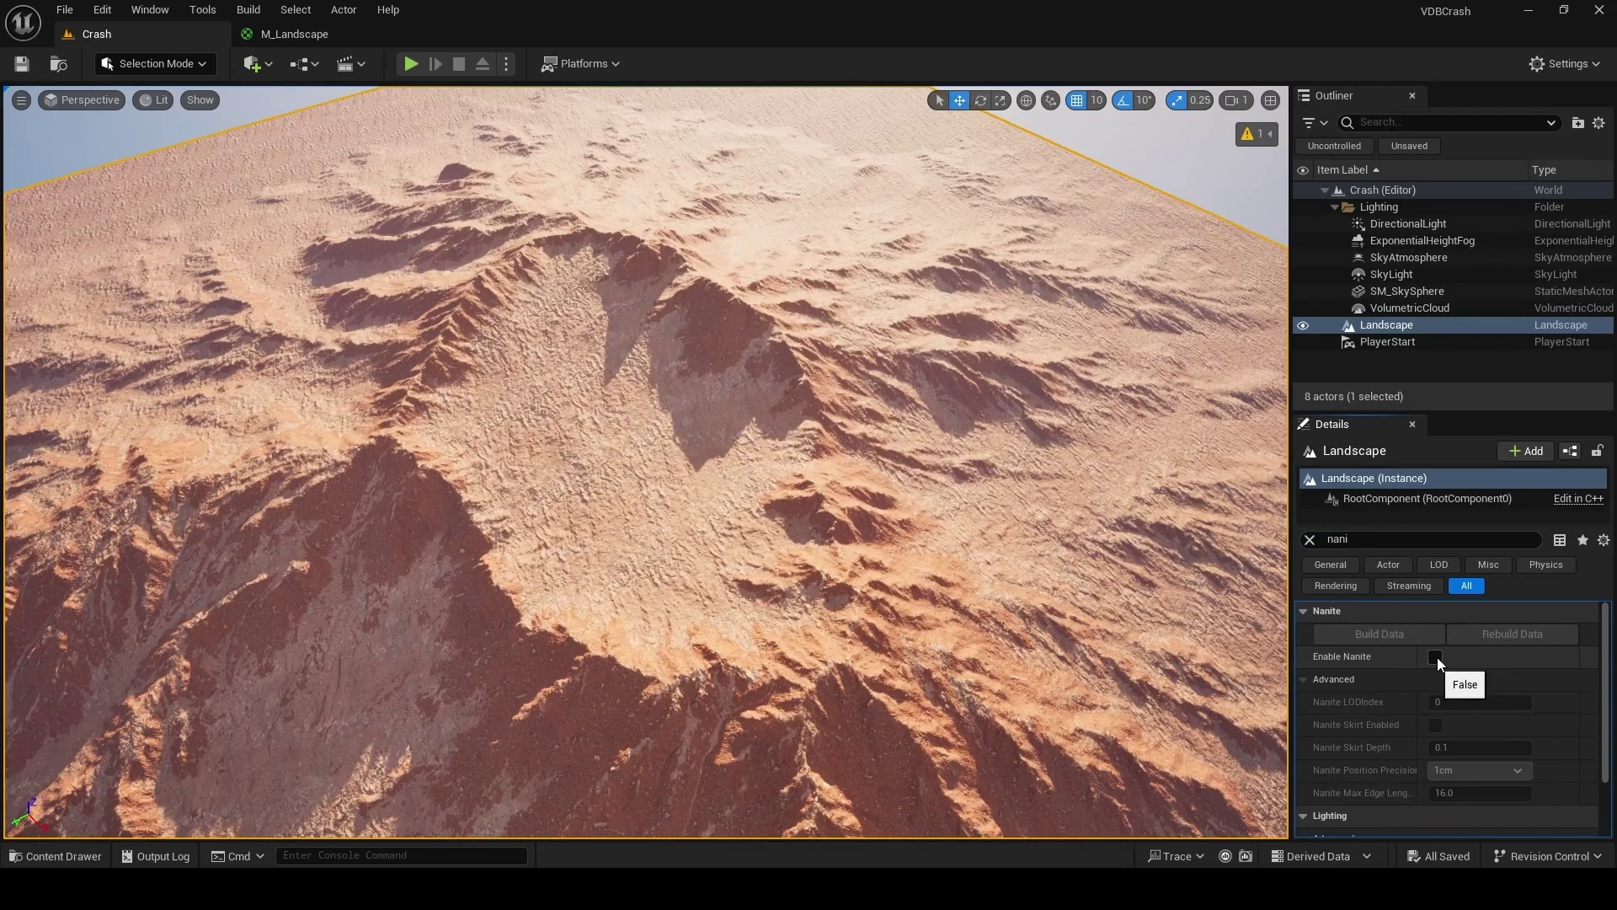
Step: Enable Nanite on the Landscape, build its data, and inspect it in Nanite Triangles view
click(1436, 657)
click(1403, 638)
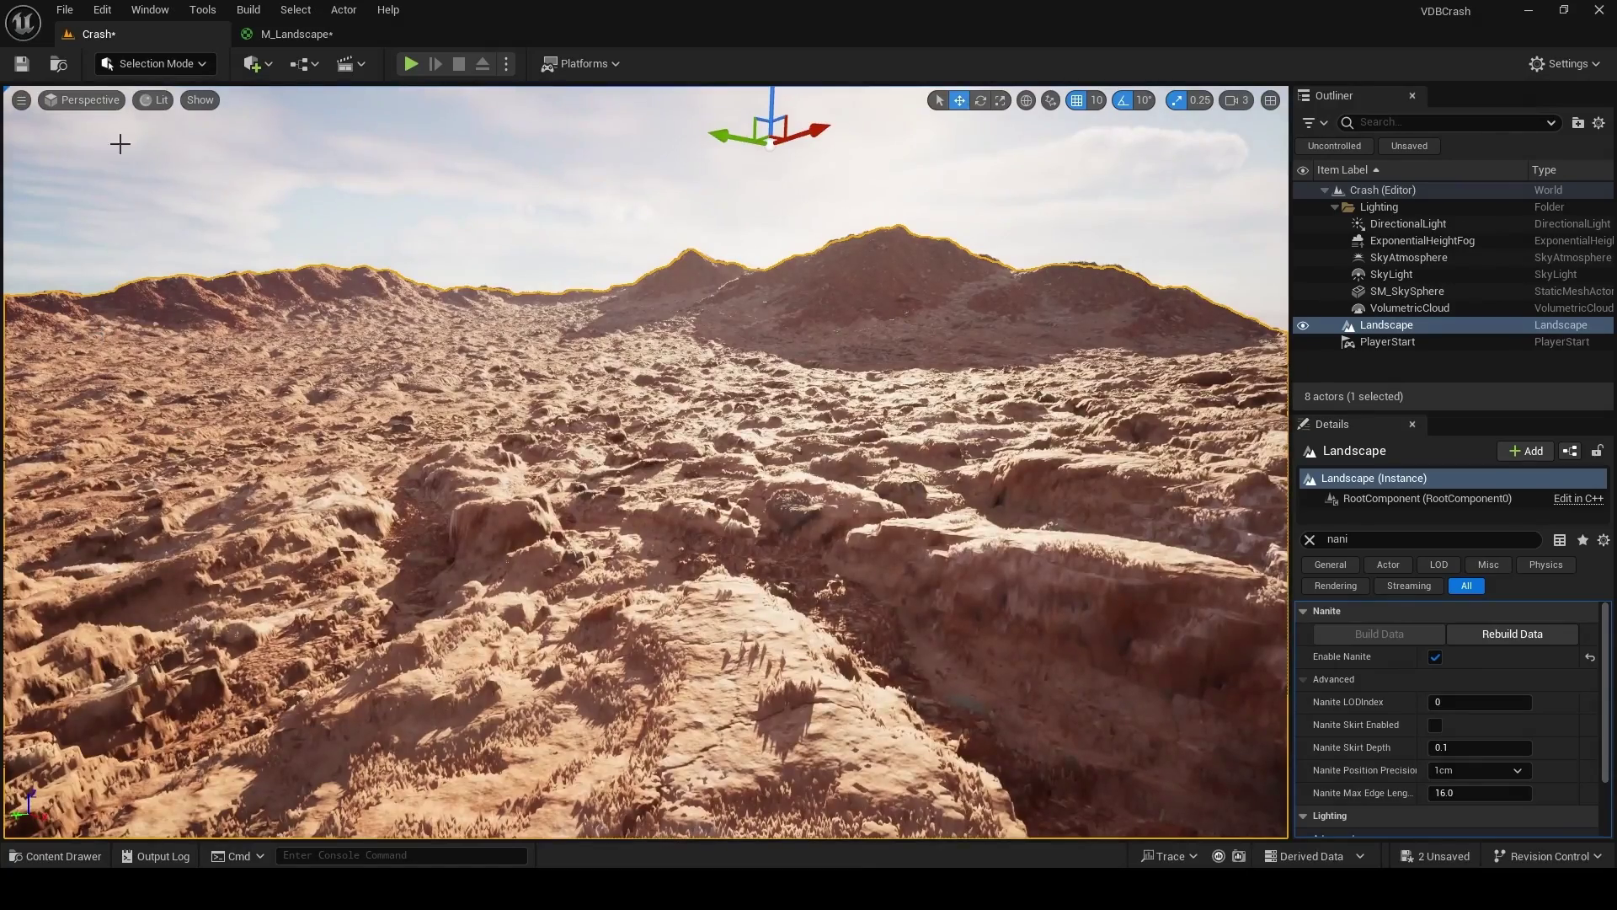
click(152, 104)
mouse_move(252, 388)
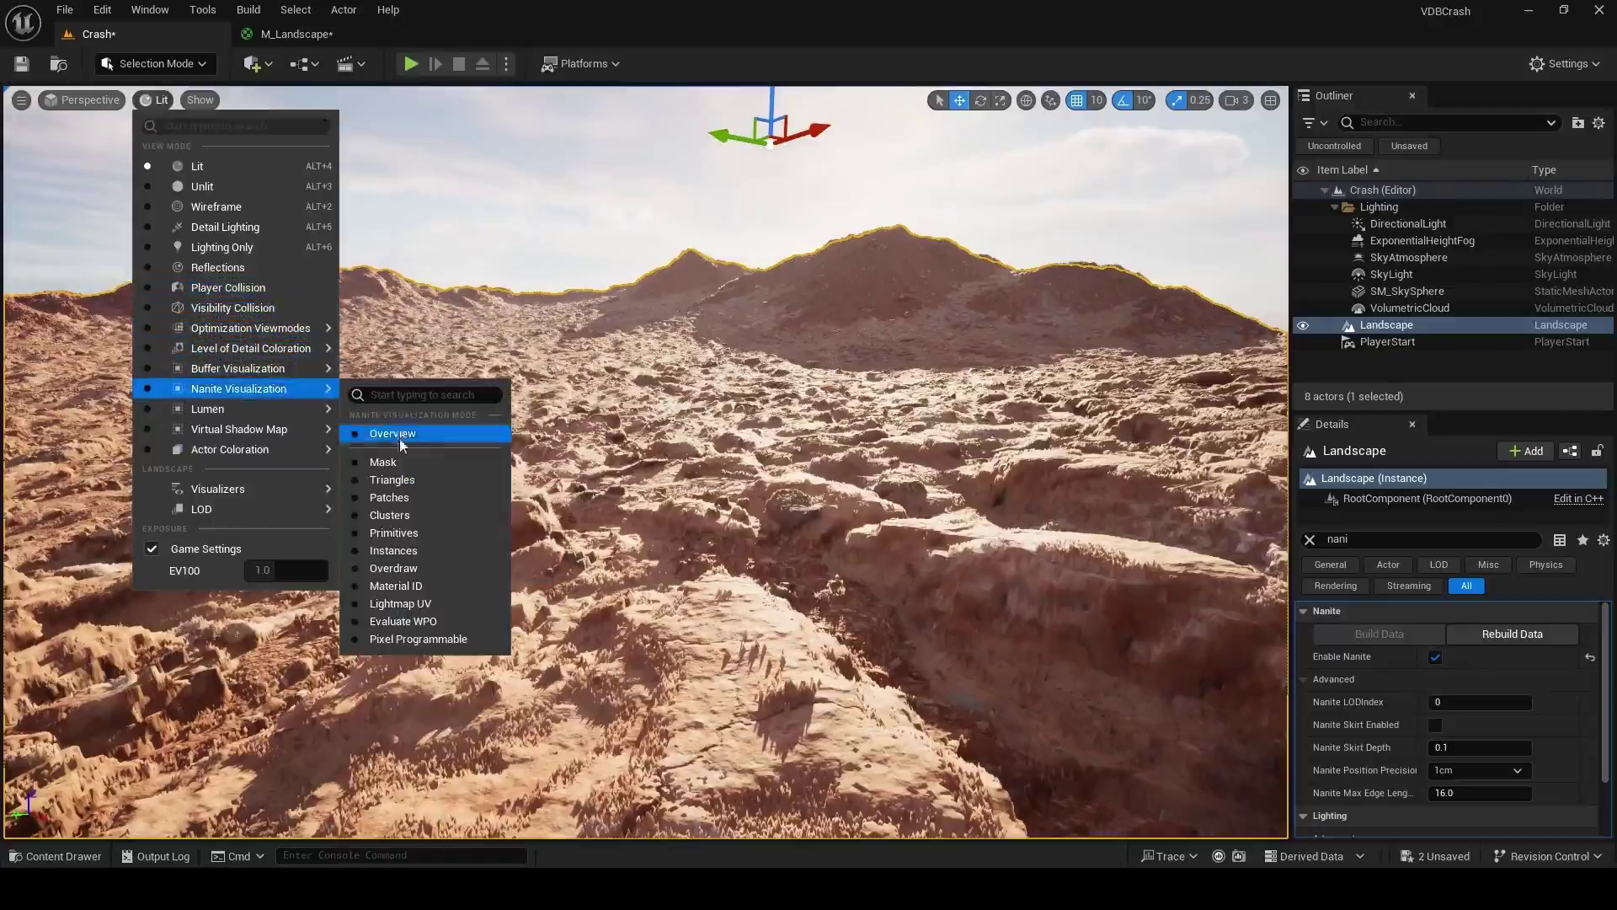
click(401, 480)
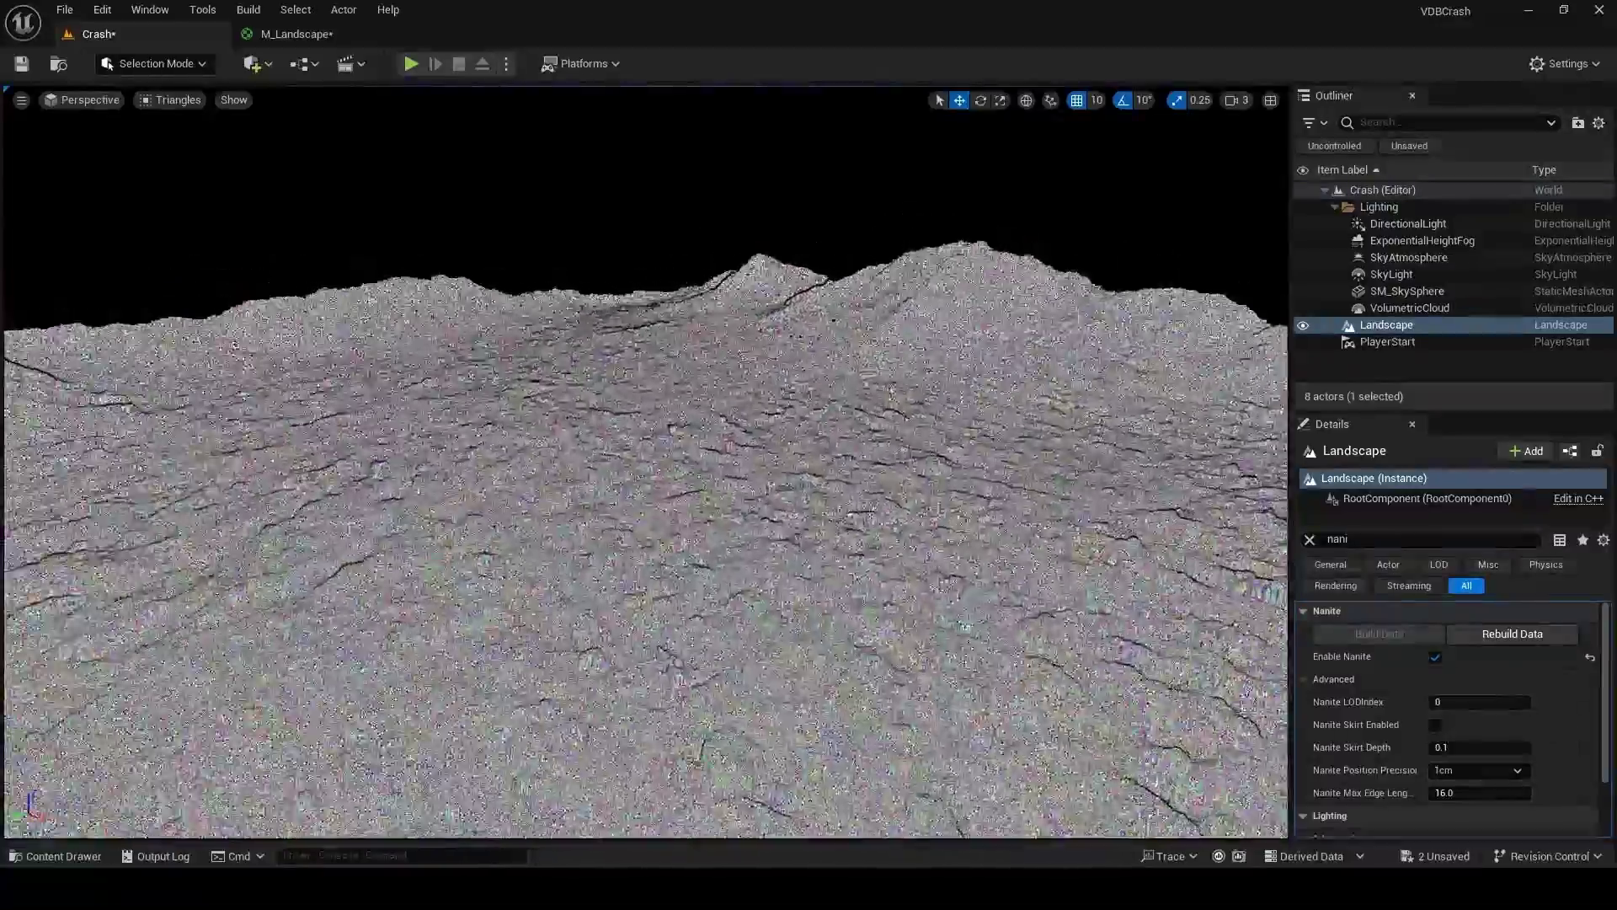
key(w)
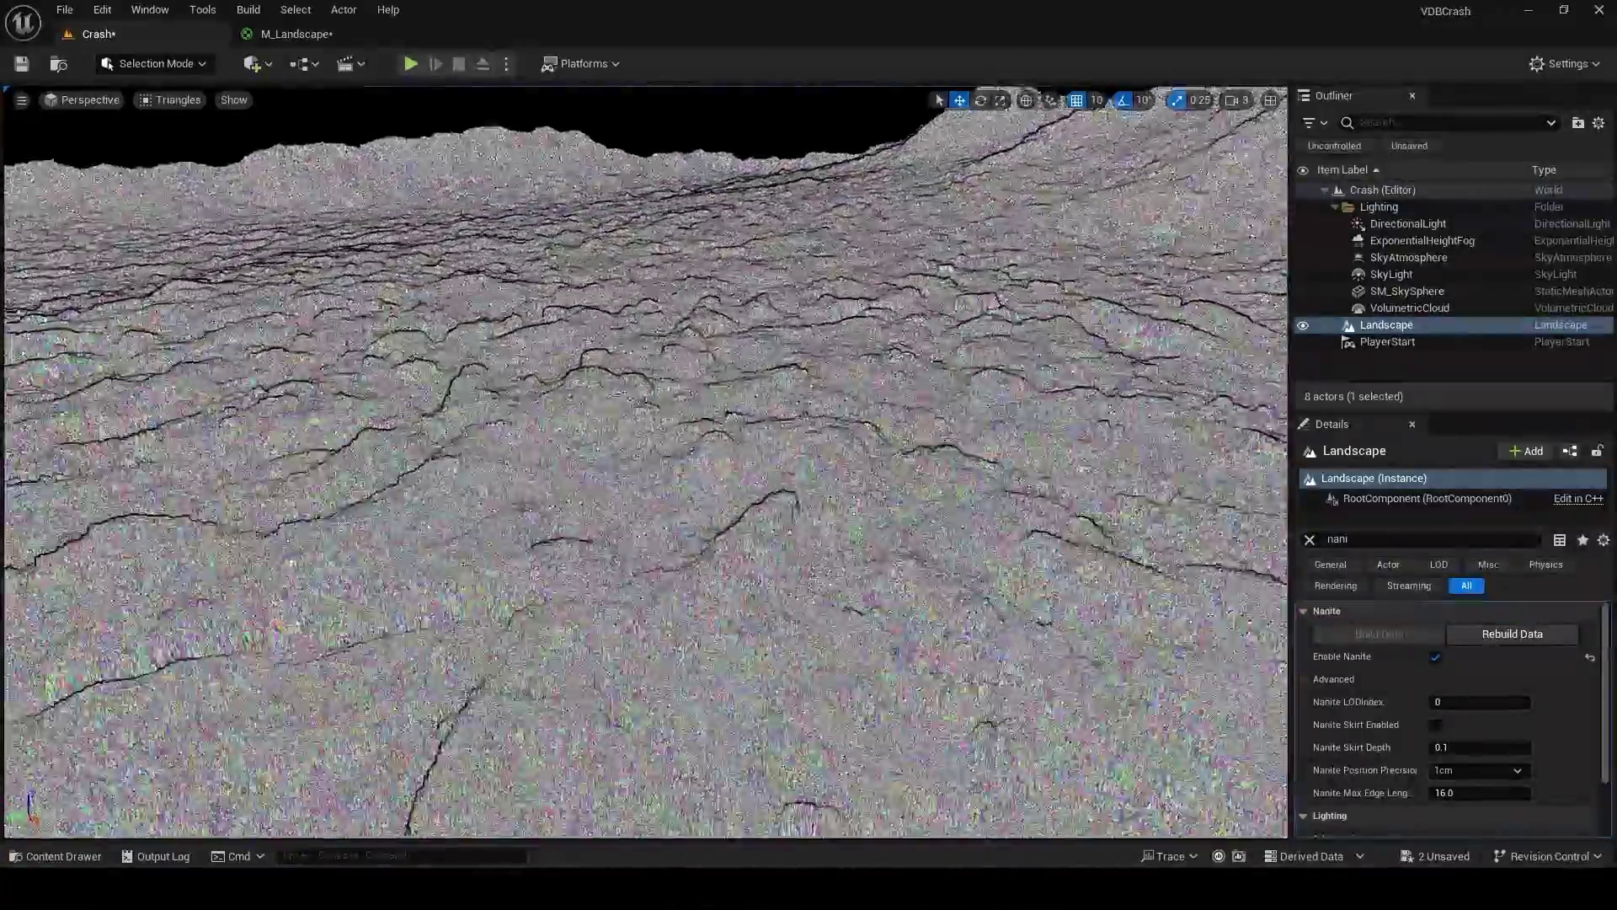
key(w)
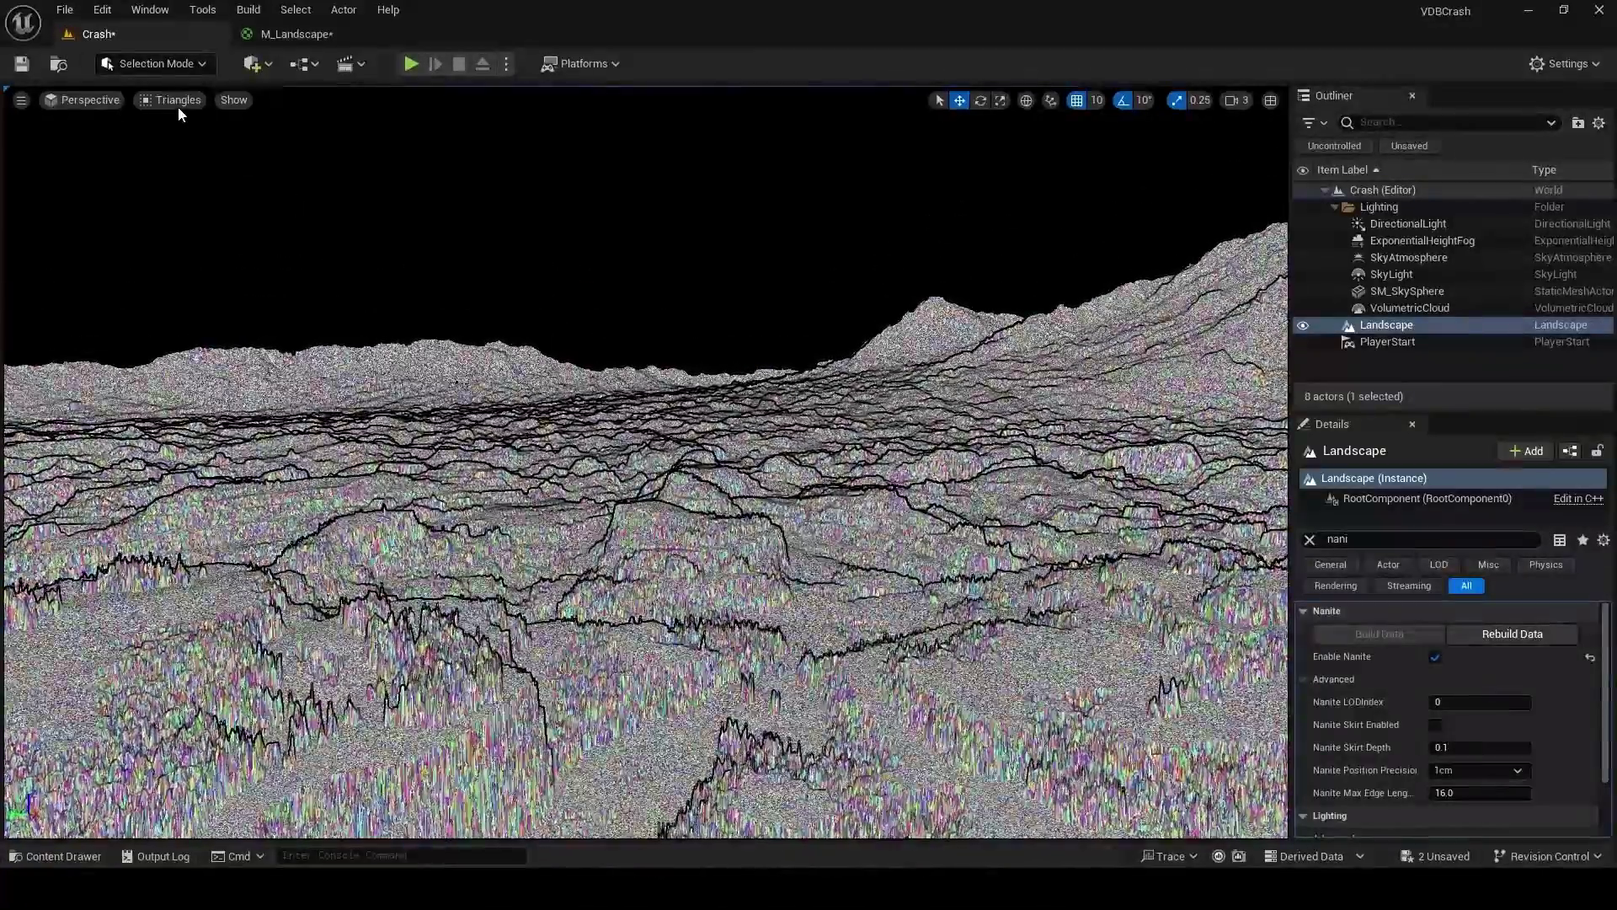
click(179, 107)
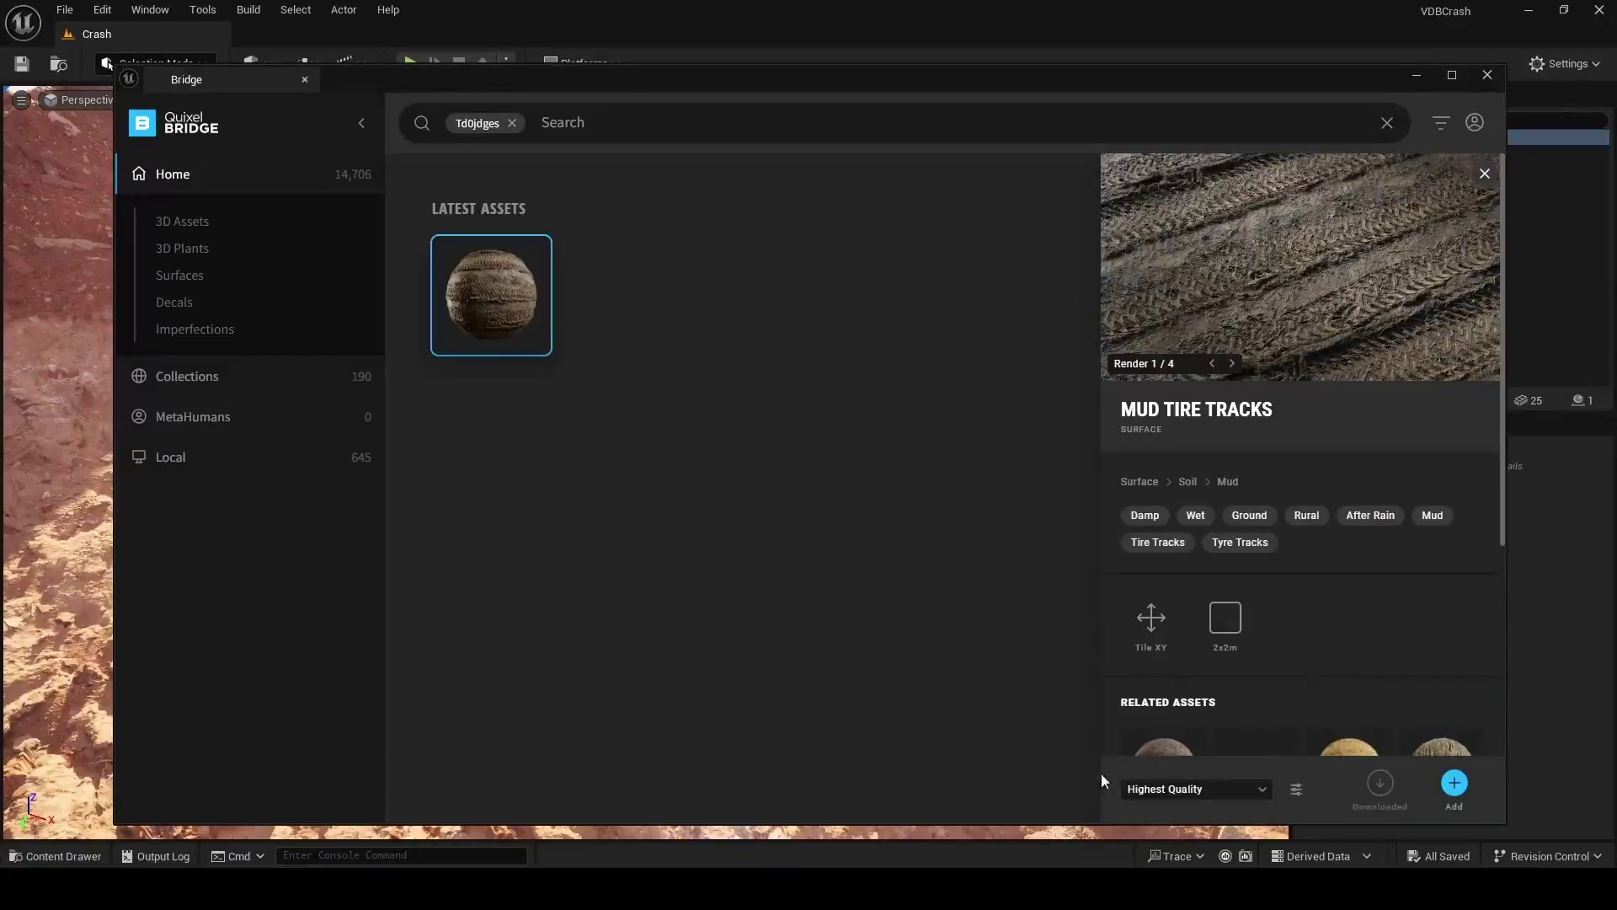
Step: Download Mud Tire Tracks at Highest Quality and open M_Landscape
click(1198, 791)
click(1226, 755)
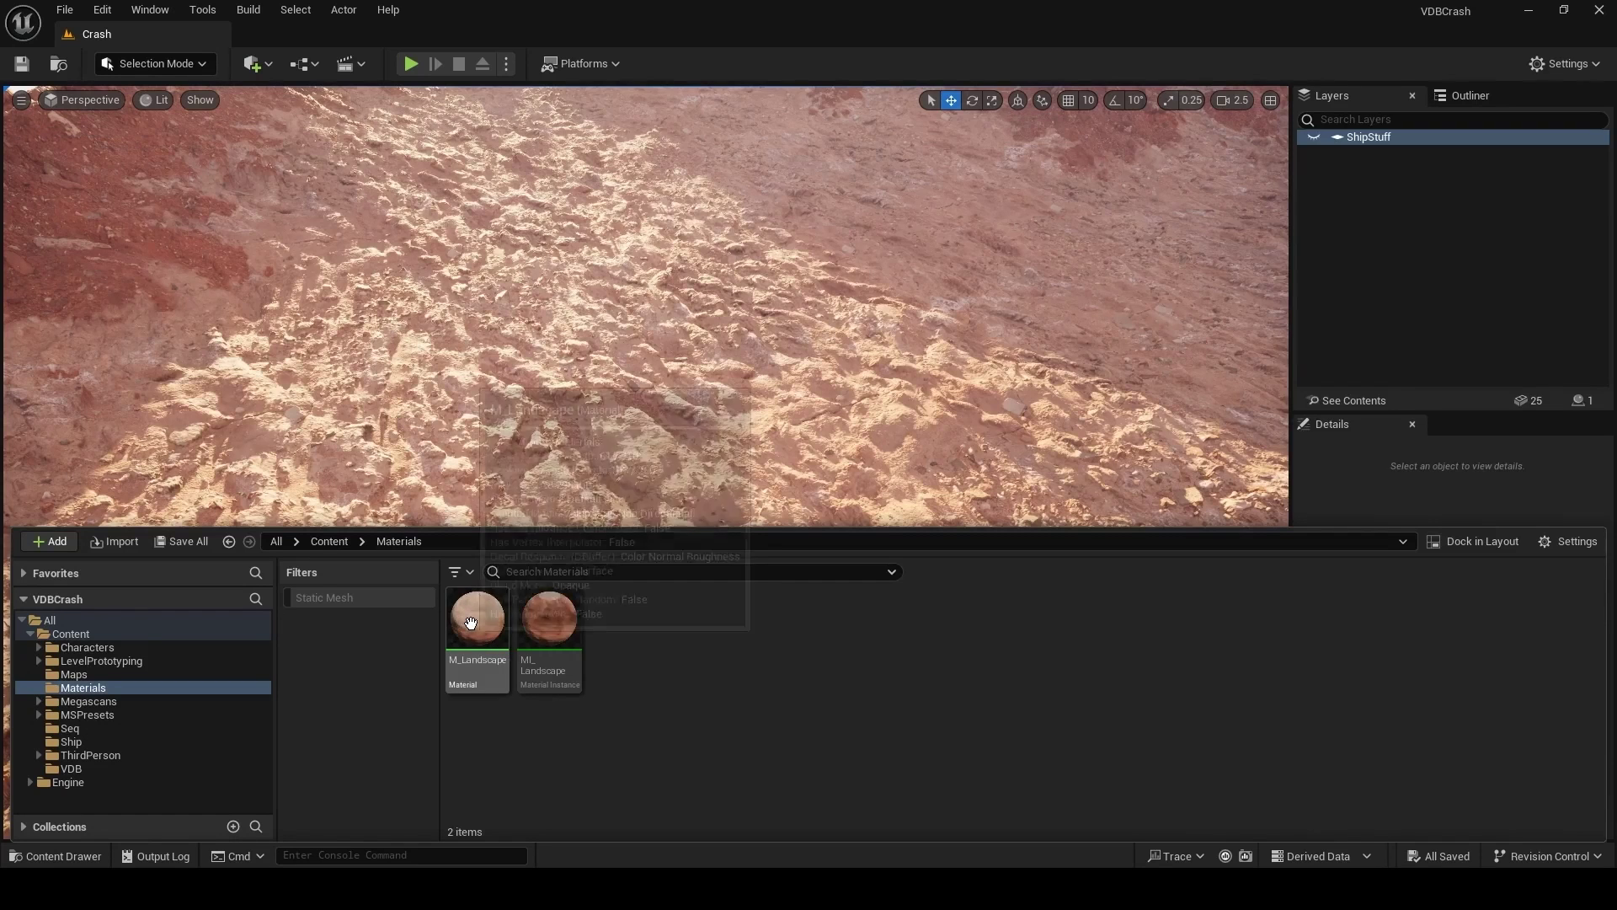
click(471, 622)
double_click(495, 607)
Step: Place the mud tire-track textures with a named reroute 'Quixel Mud Tire Tracks Output'
key(ctrl+space)
drag(564, 592, 753, 396)
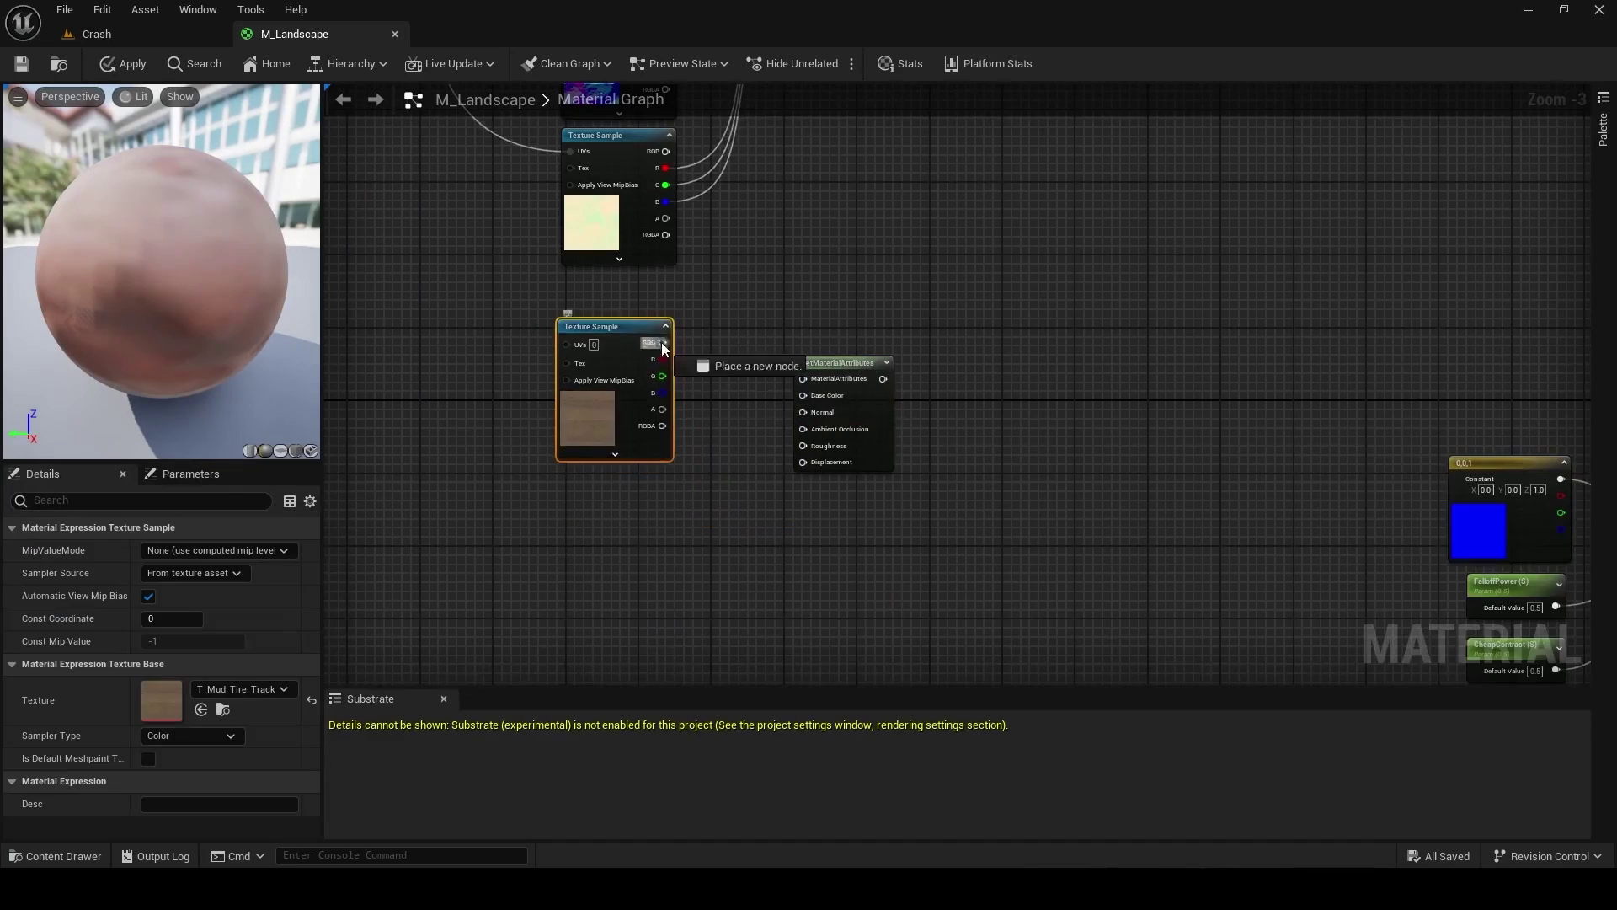
scroll(806, 236, up, 2)
drag(779, 325, 862, 322)
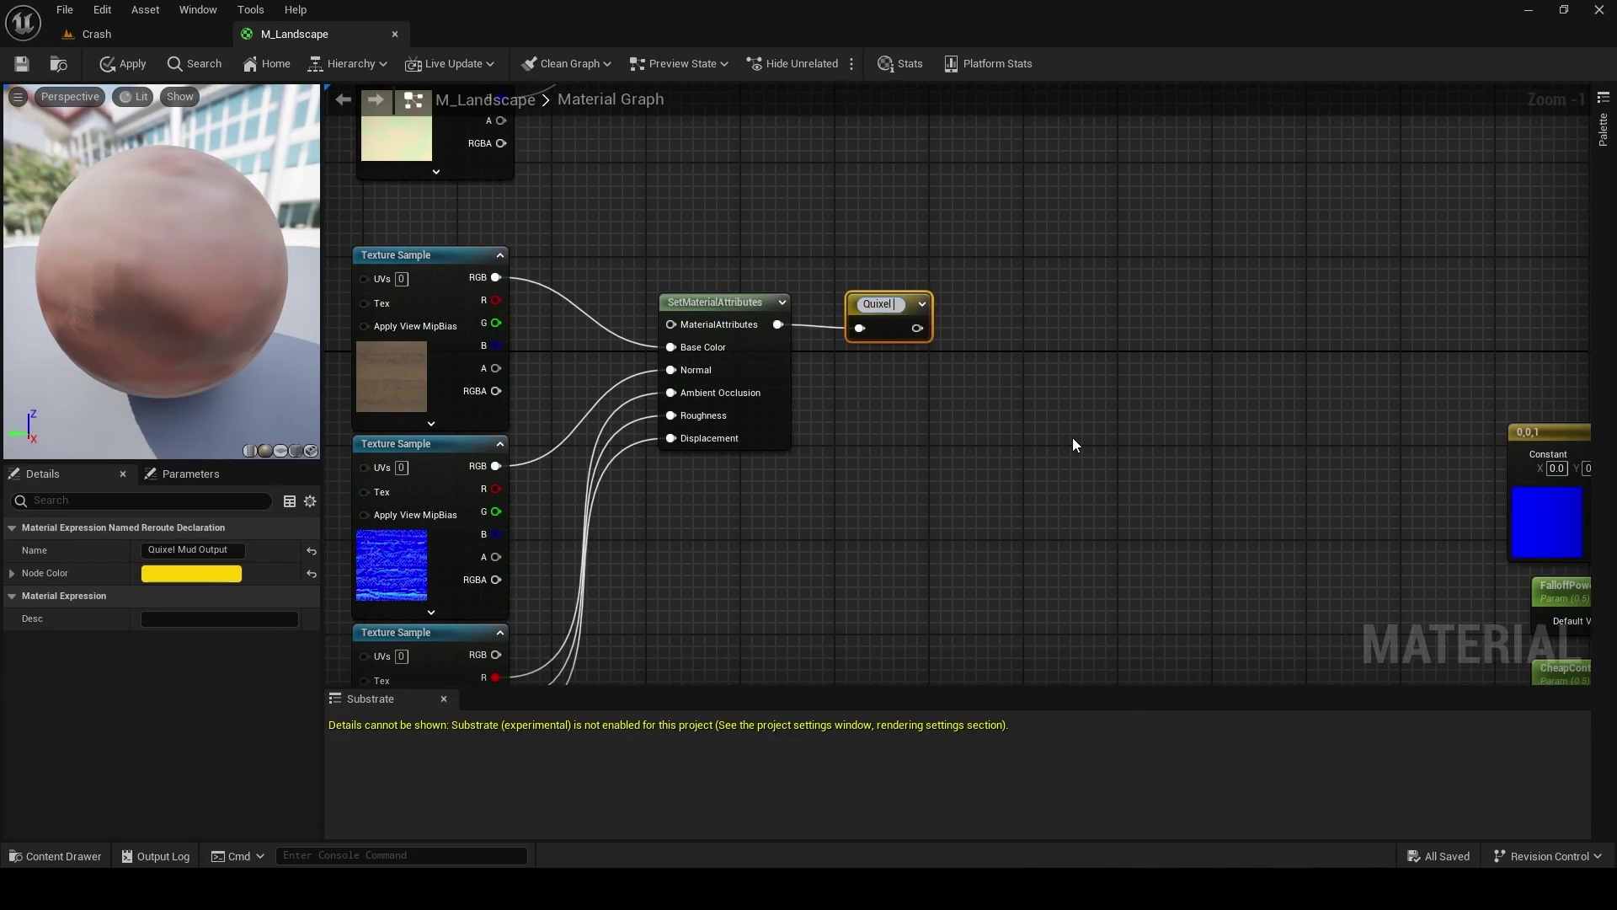
text(Quixel Mud Tire Tracks Output)
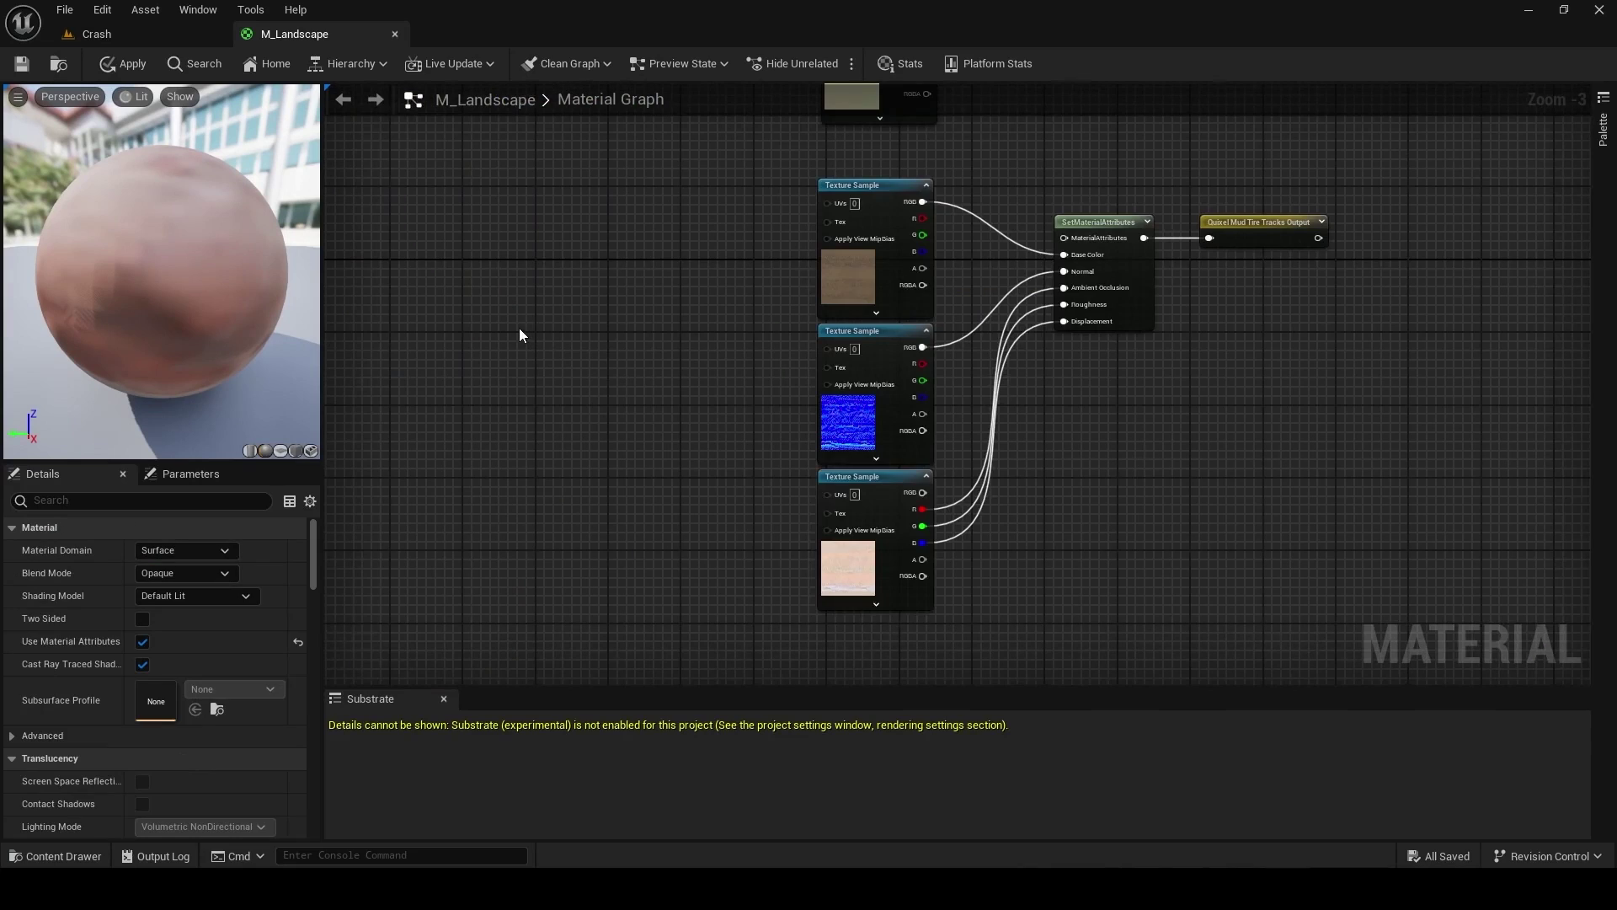
Step: Multiply Landscape Coords Output and feed the result into the three mud textures' UVs
right_click(520, 334)
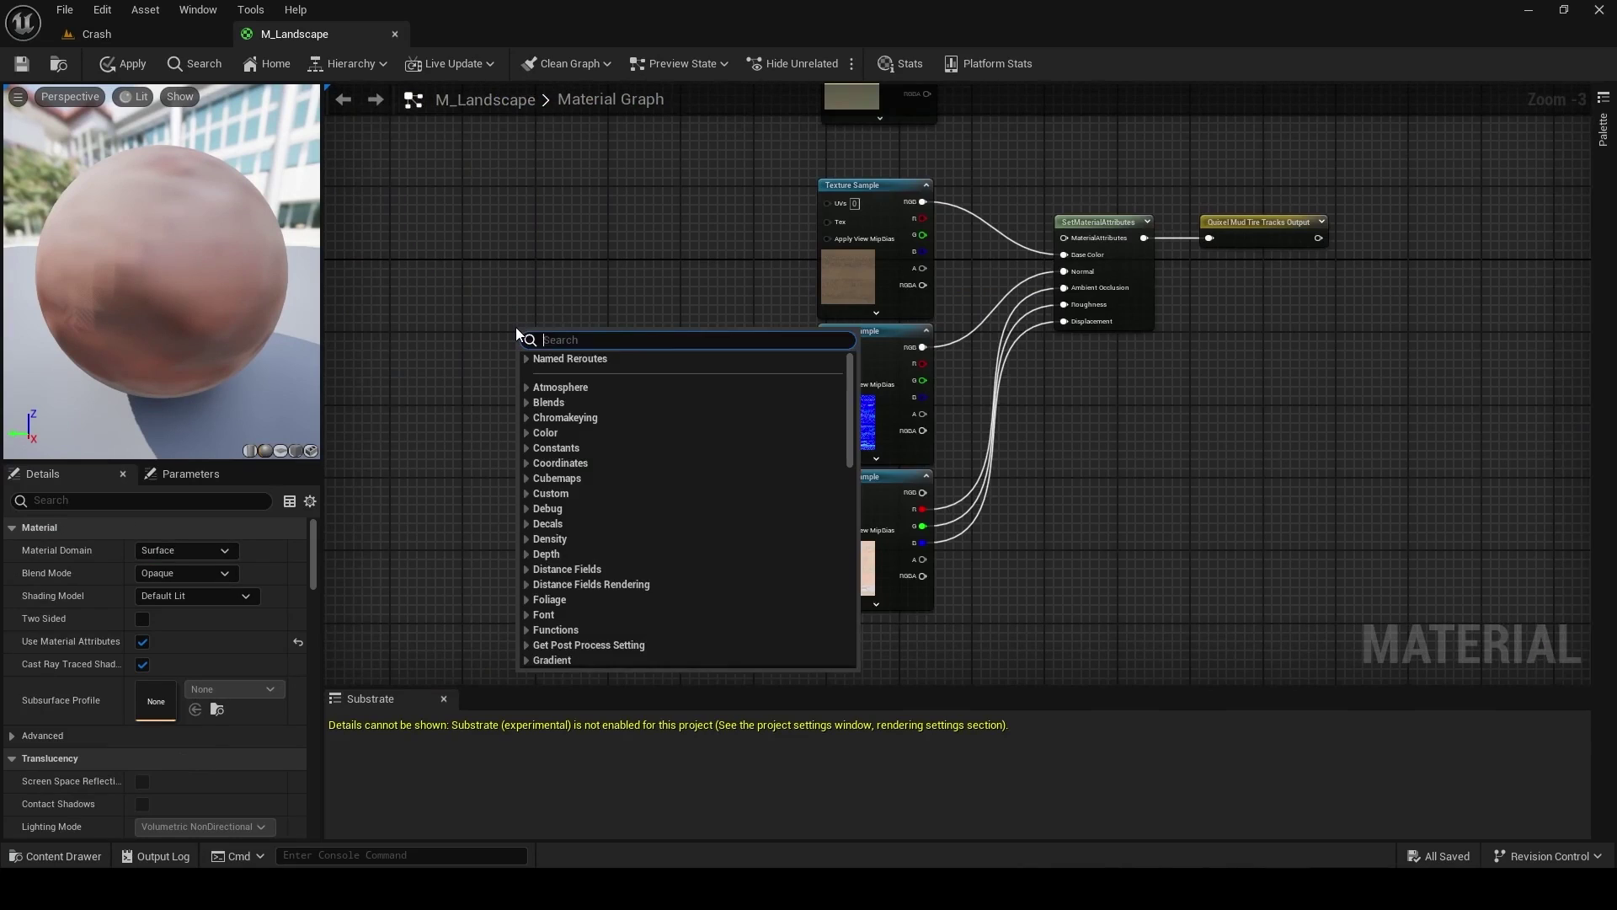
text(land)
click(578, 373)
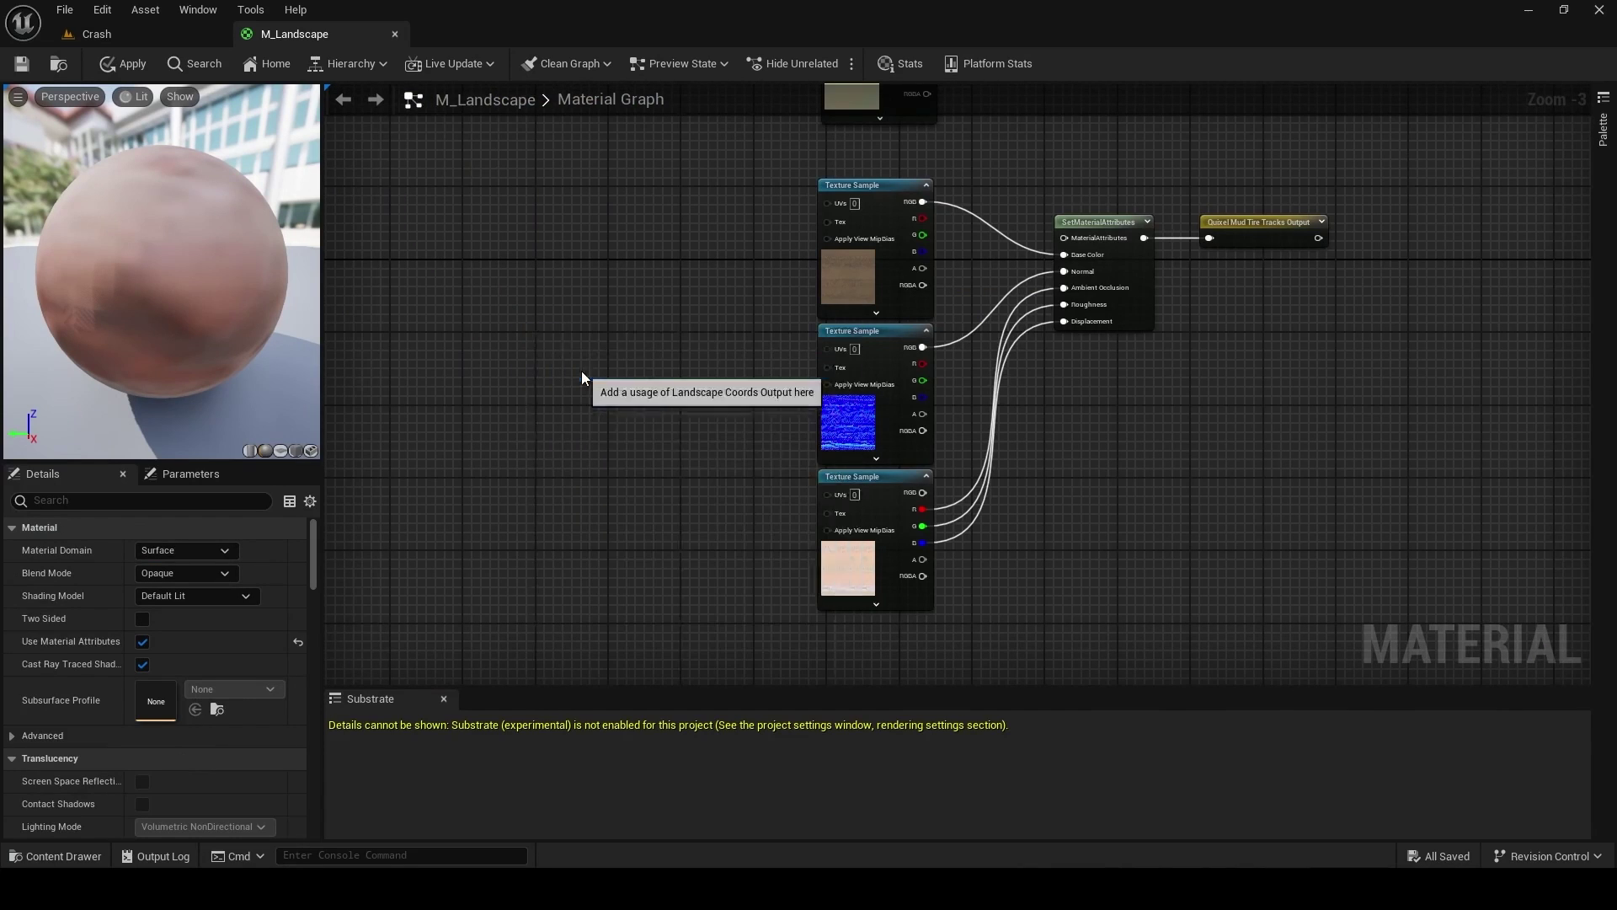
scroll(577, 368, up, 3)
click(736, 360)
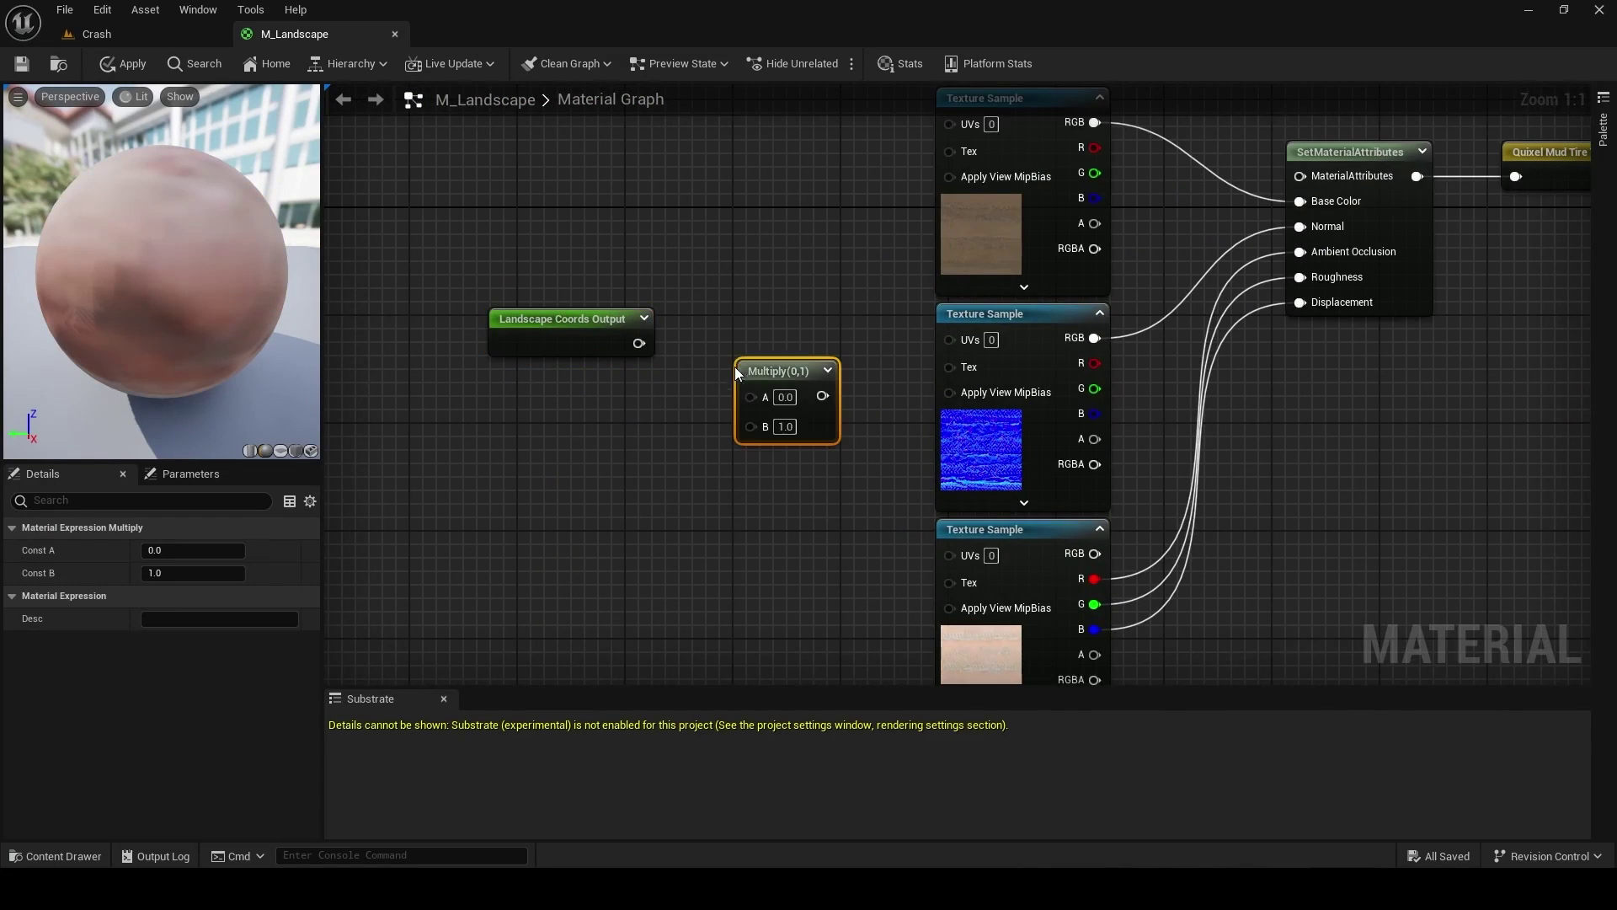
drag(750, 397, 640, 343)
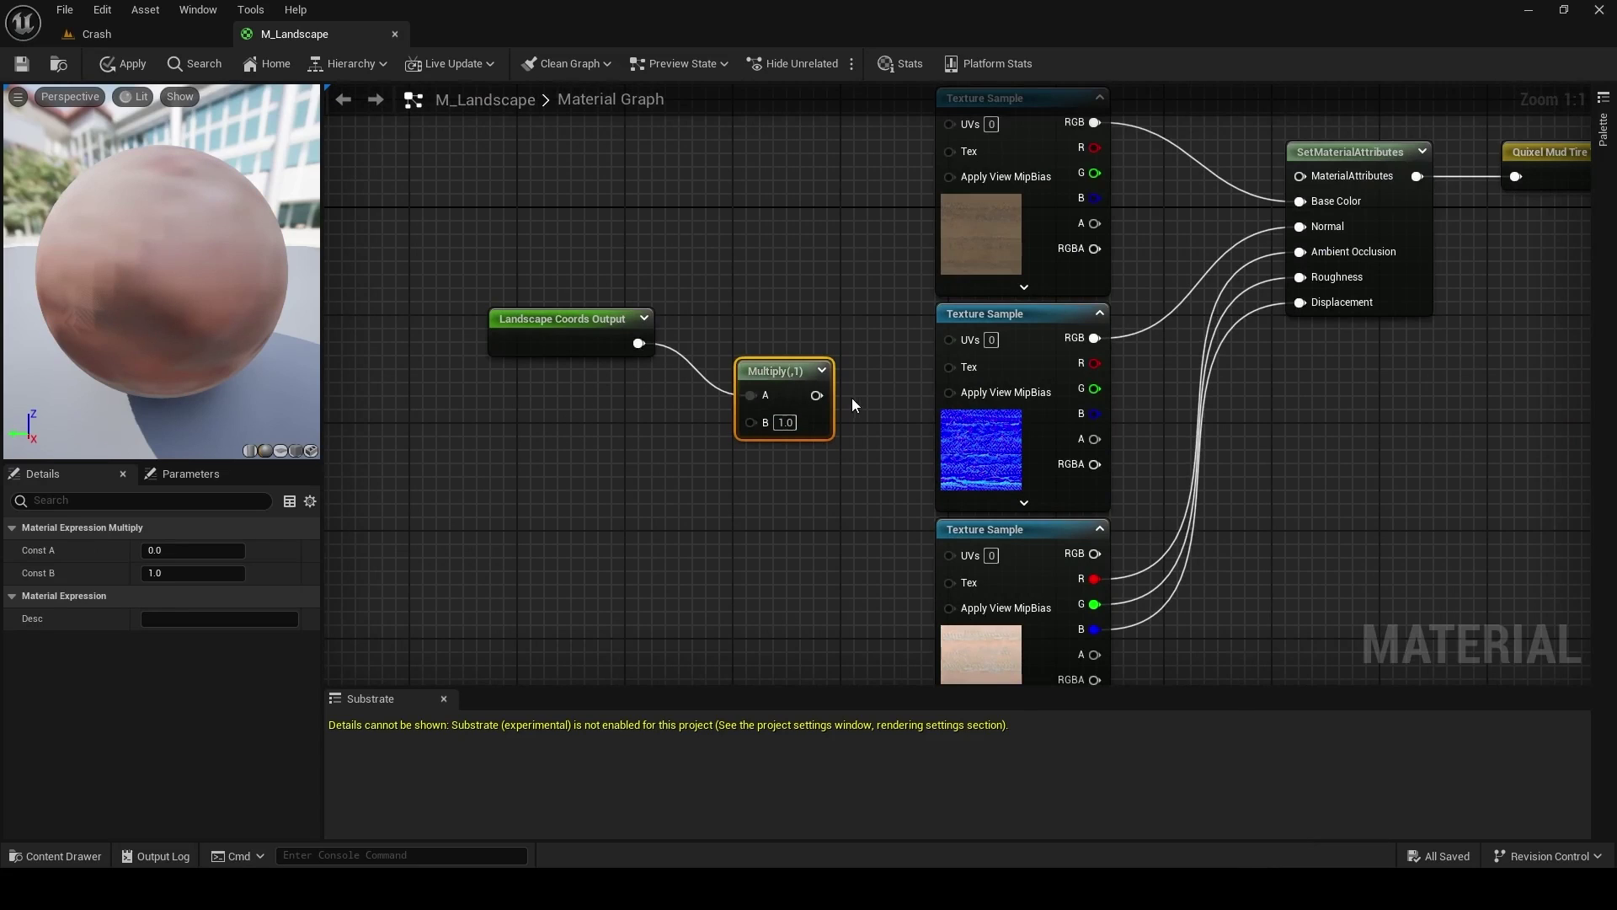
drag(949, 123, 965, 341)
drag(817, 396, 958, 554)
drag(751, 422, 573, 433)
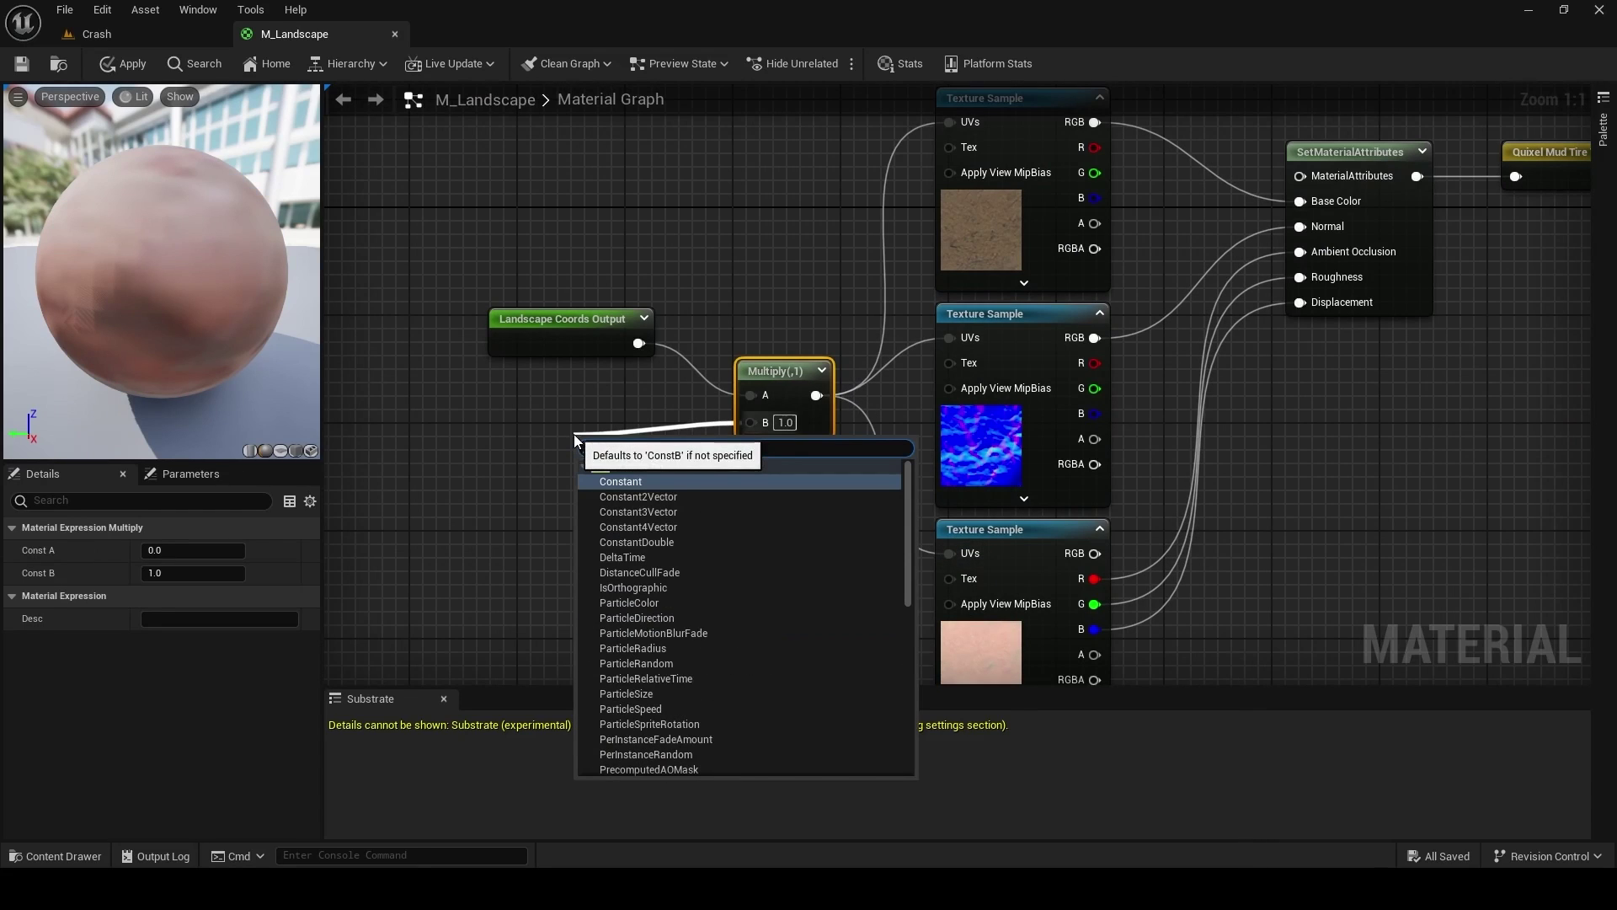
Step: Drive the Multiply's B with a 'Mud Tiling' scalar parameter set to 1
click(640, 483)
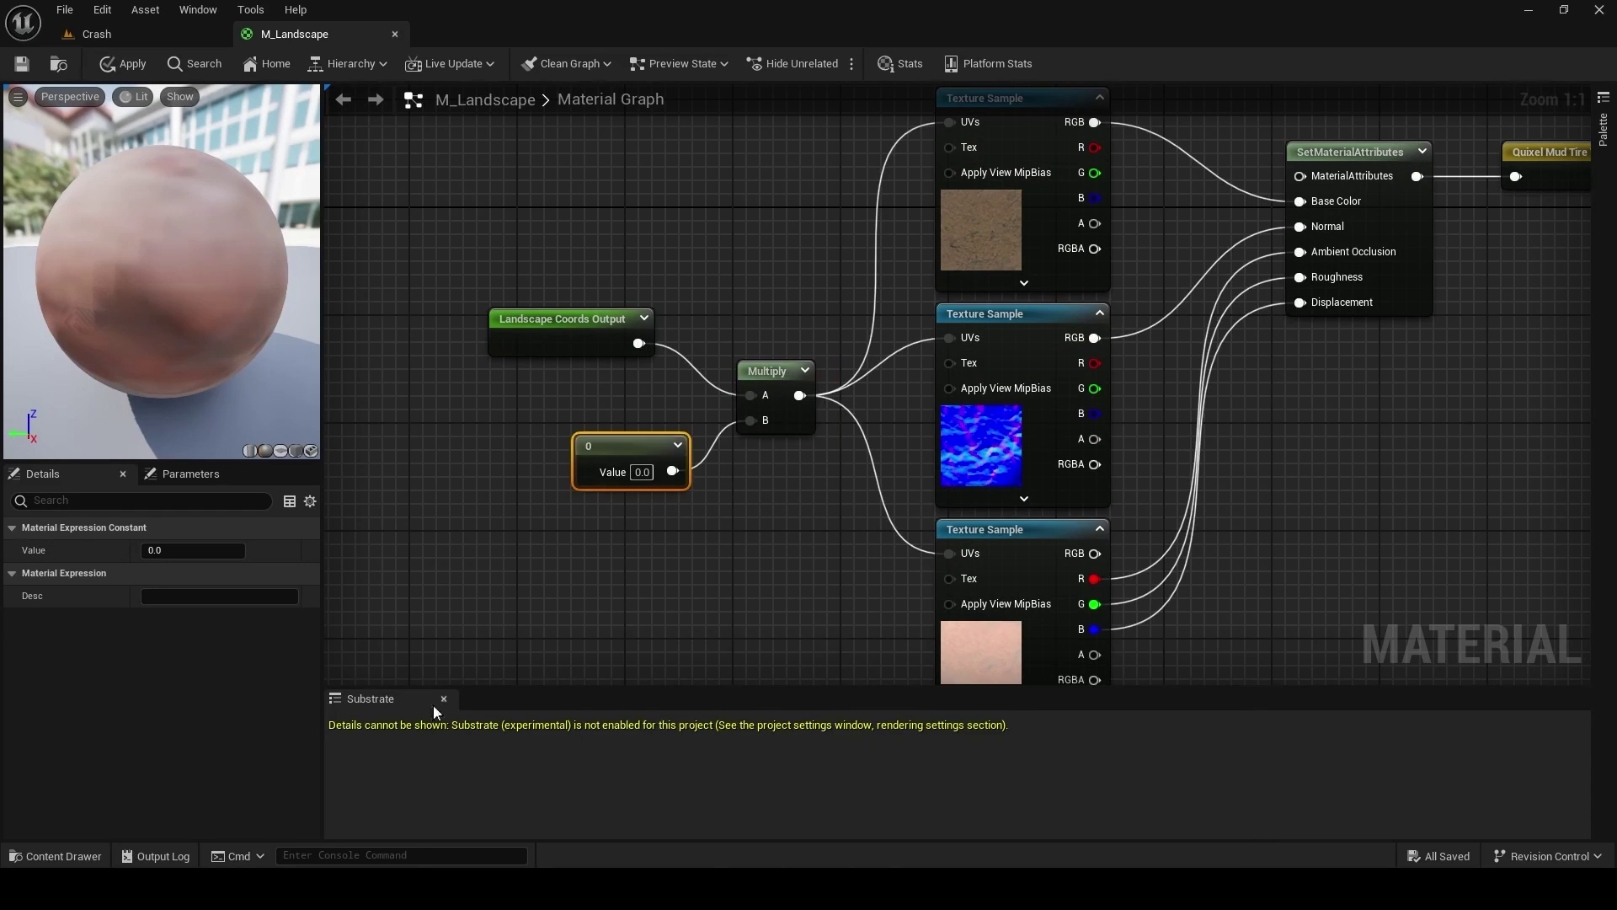
right_click(639, 448)
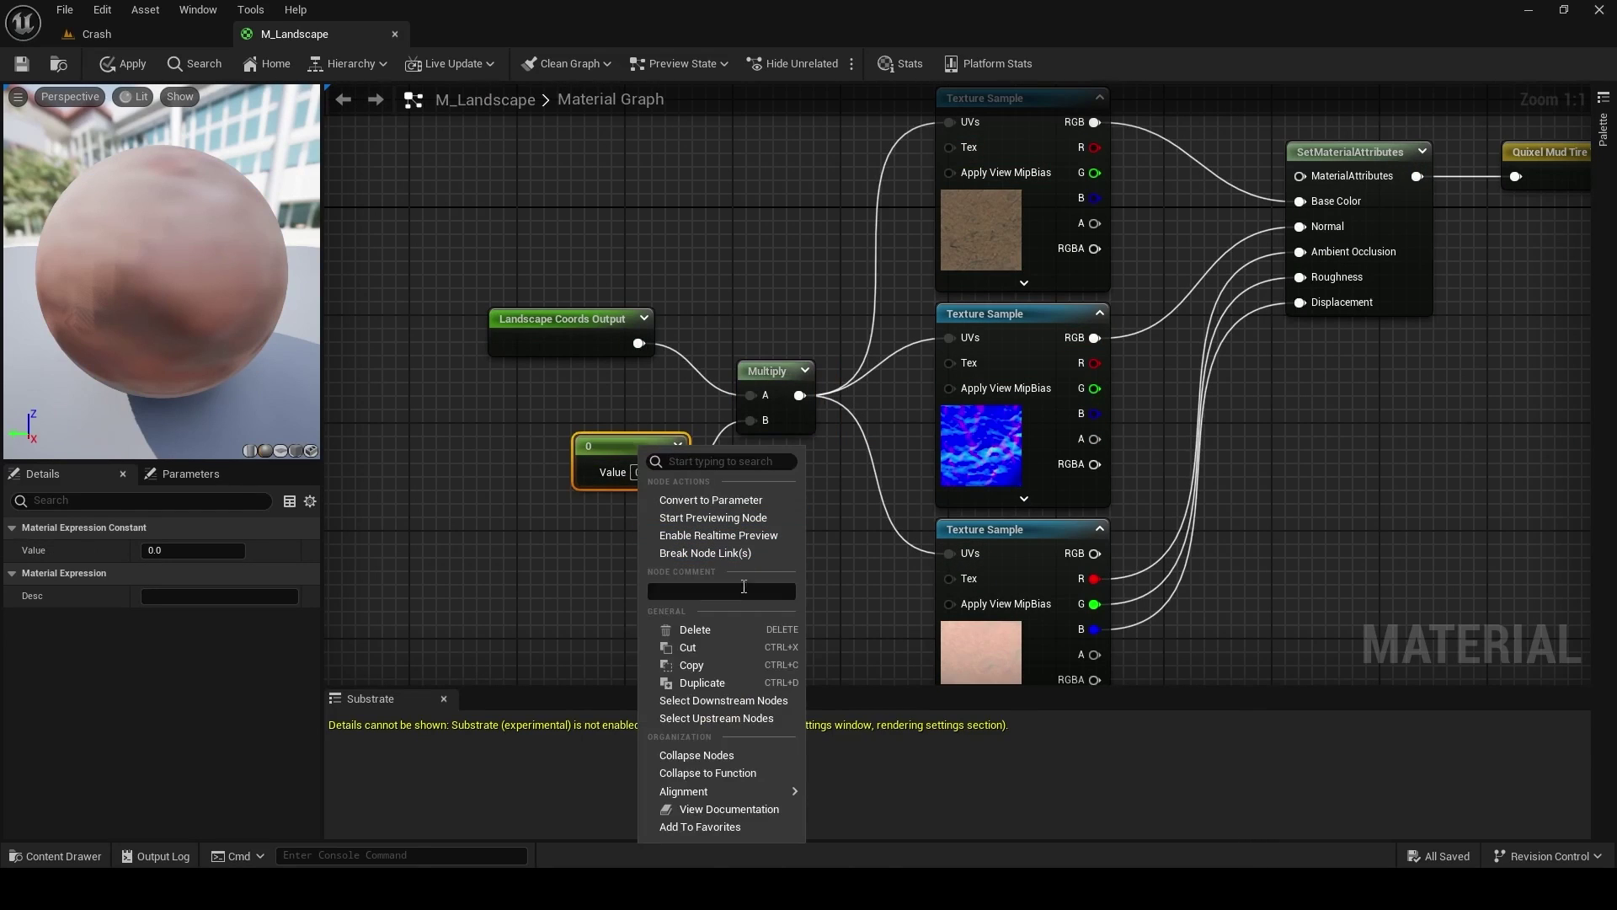
click(760, 500)
text(Mud Tiling)
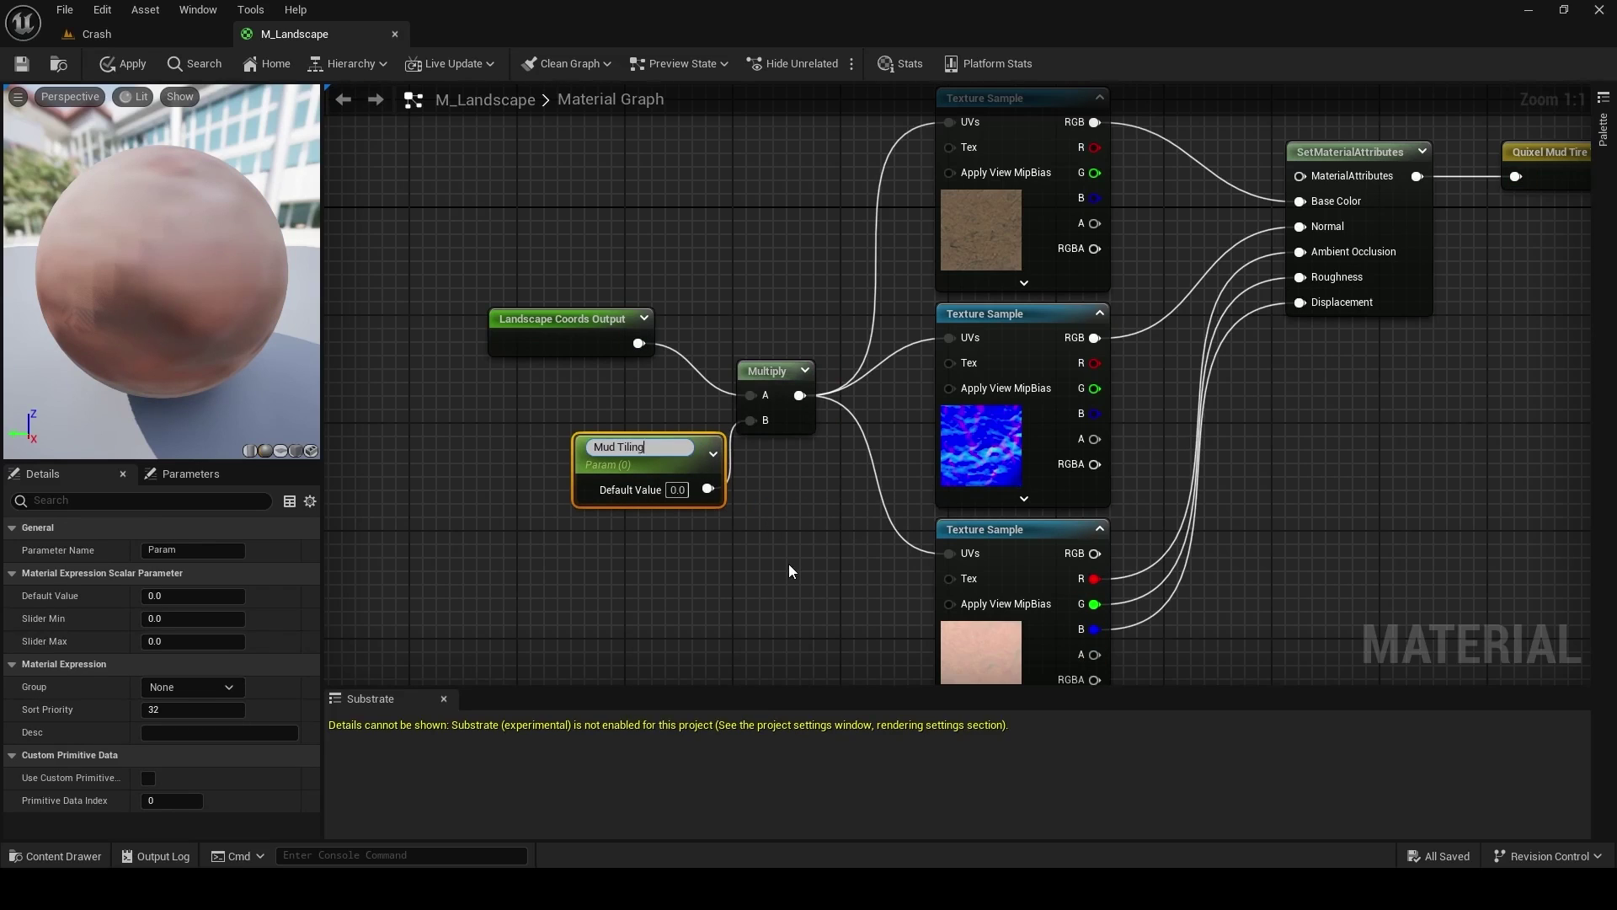
key(Return)
click(667, 483)
text(1)
key(Return)
key(Home)
drag(776, 368, 1141, 383)
Step: Add a Landscape Layer Blend with two layers, Auto Slope Mask and Mud Tracks
right_click(816, 259)
text(land)
click(866, 378)
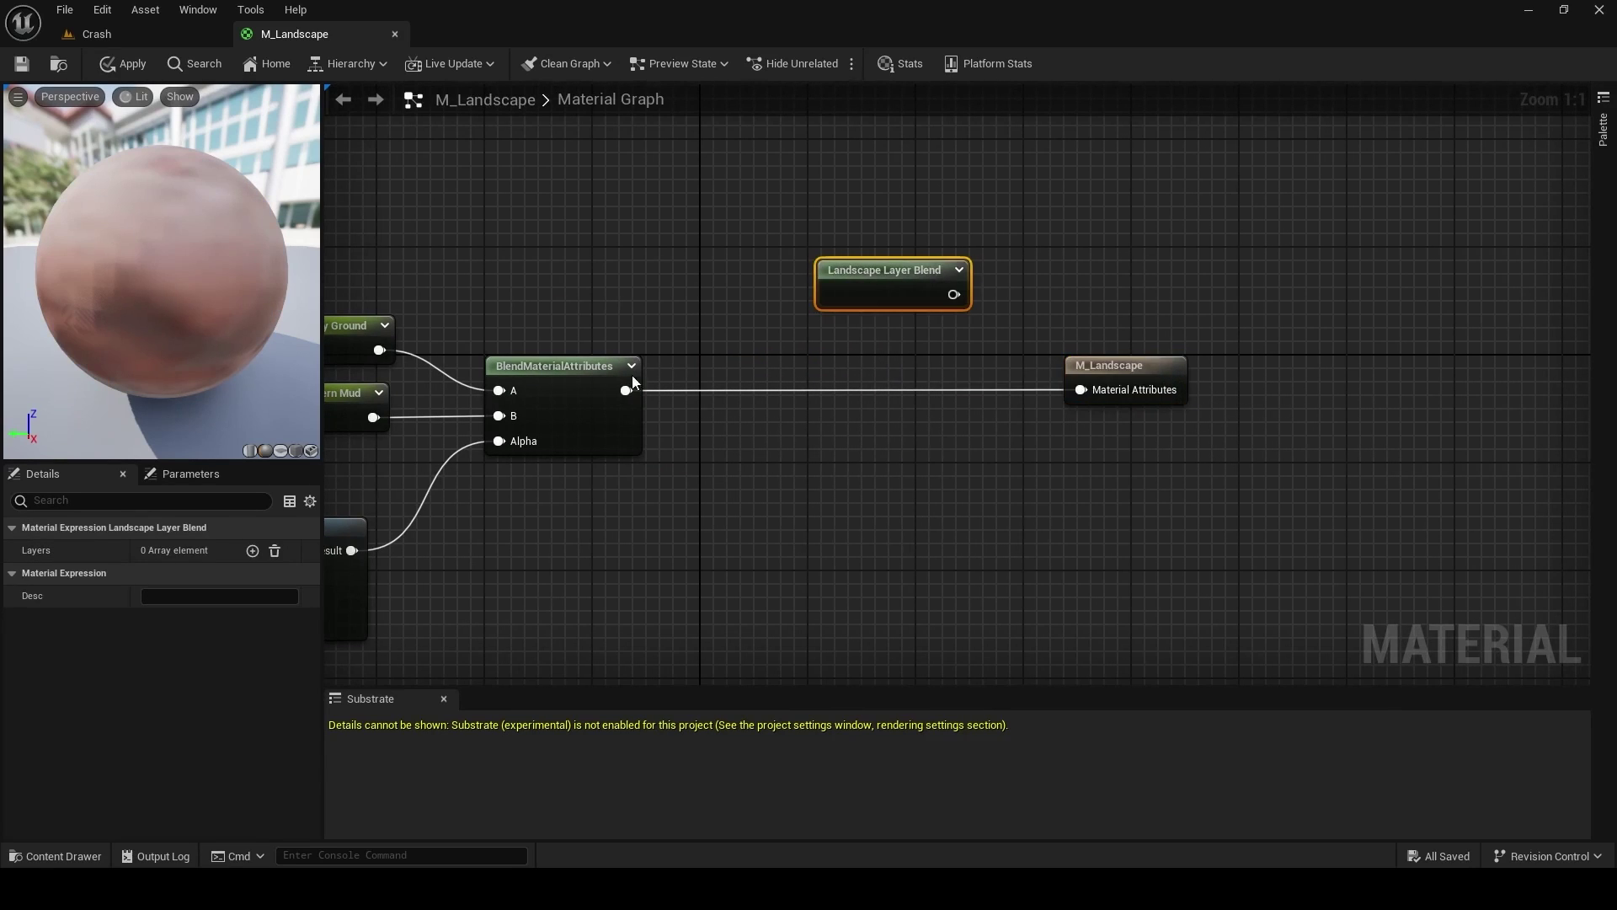
click(252, 550)
click(251, 550)
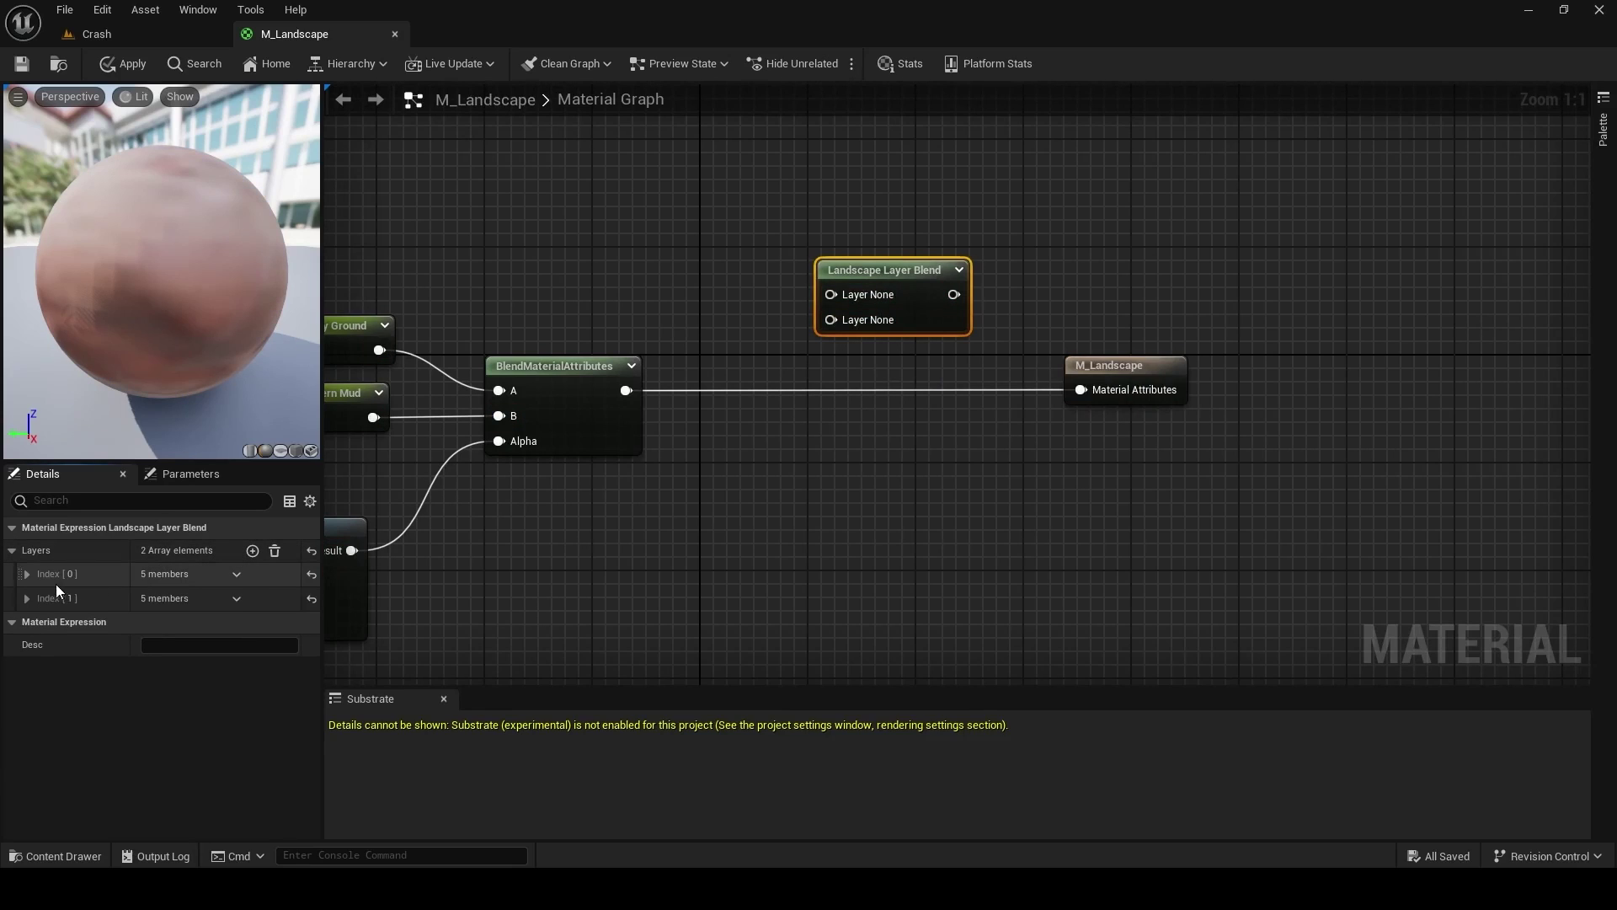
click(27, 573)
click(182, 599)
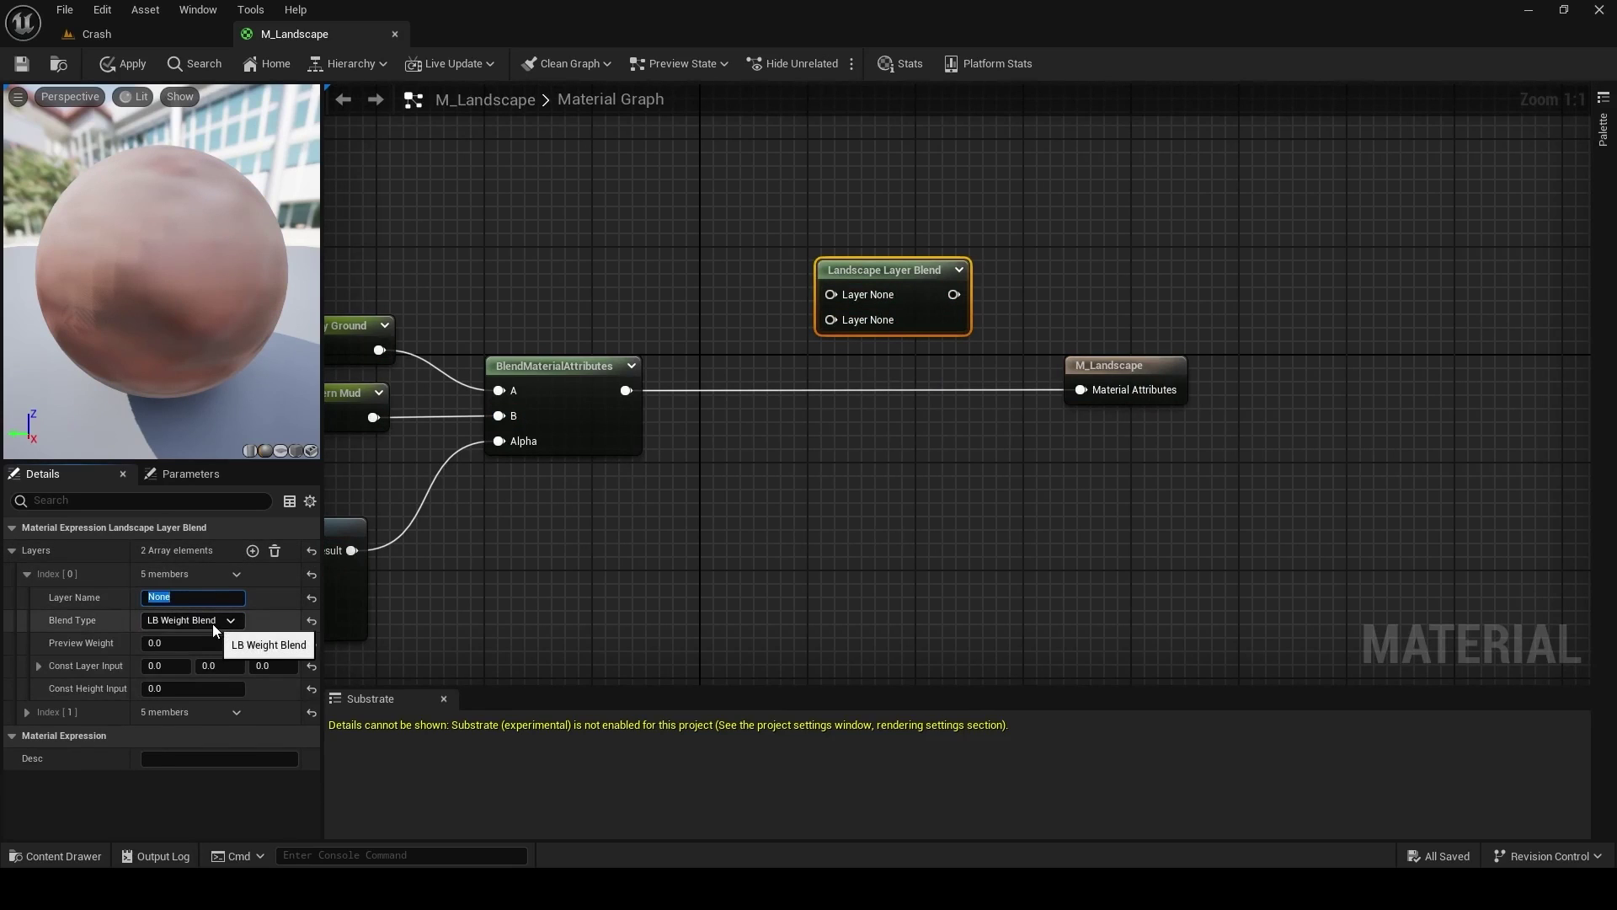
text(Auto Slope Mask)
key(Return)
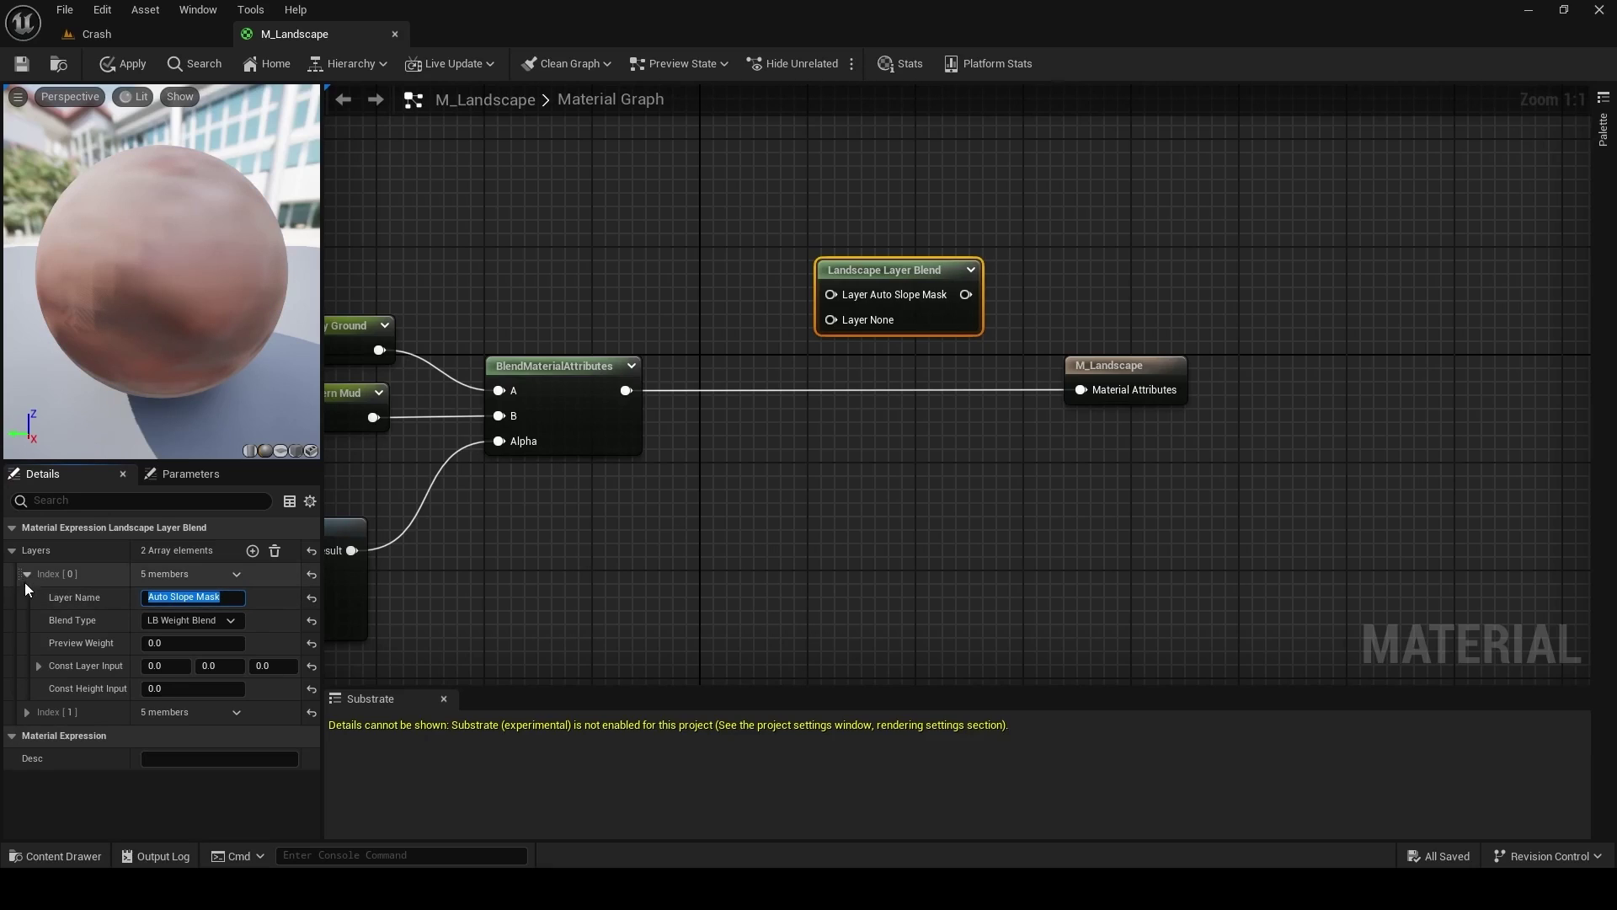
click(13, 736)
click(17, 711)
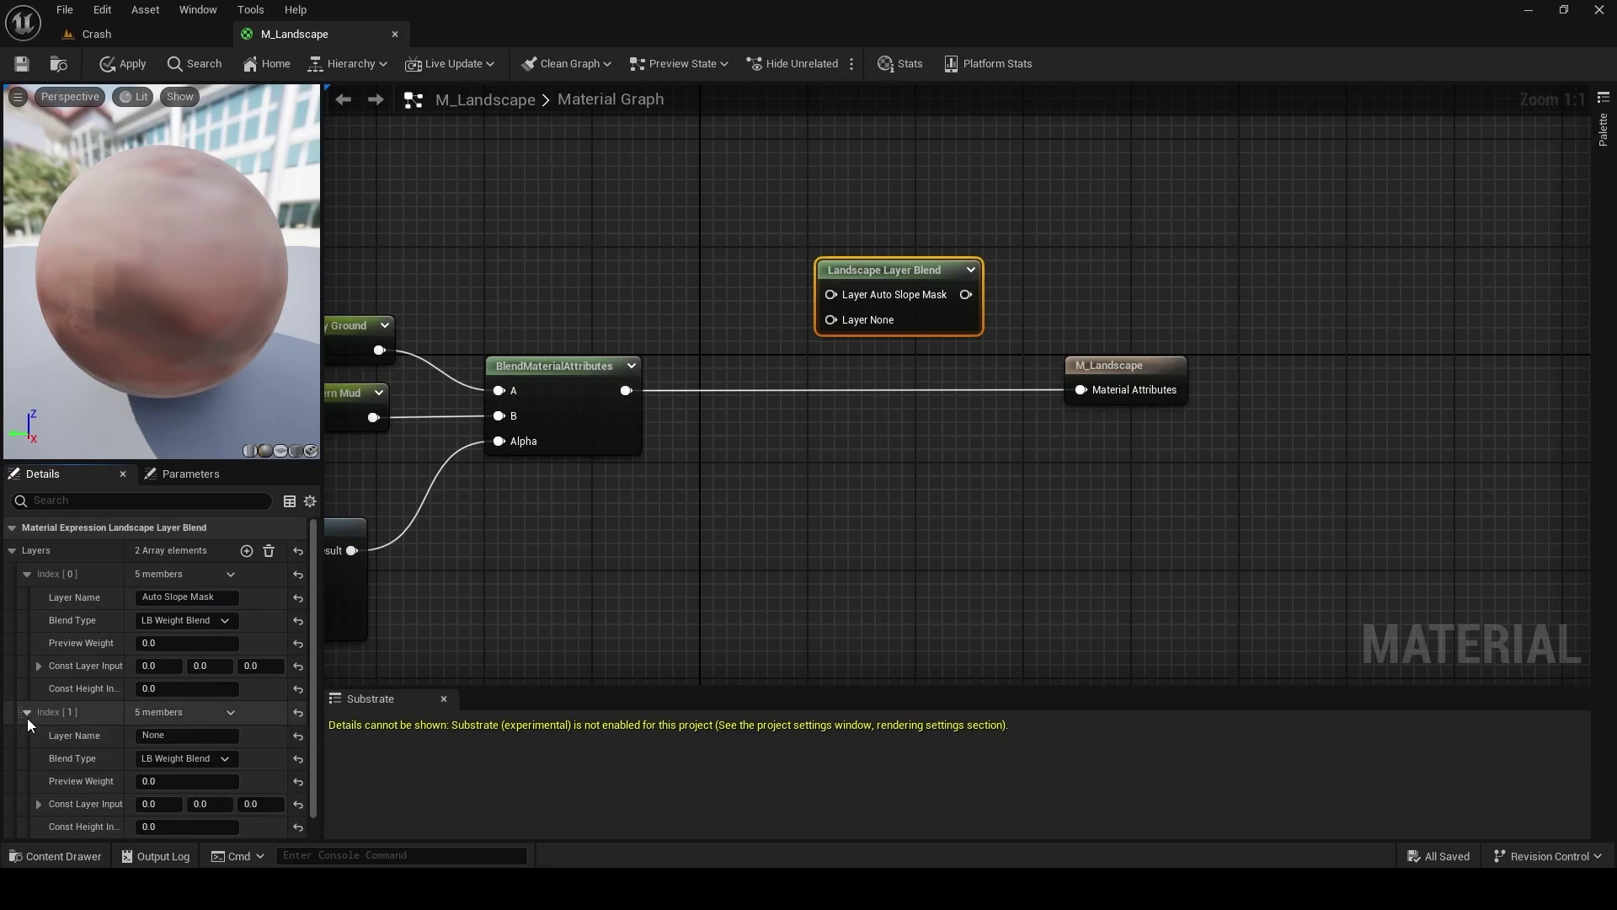
click(157, 735)
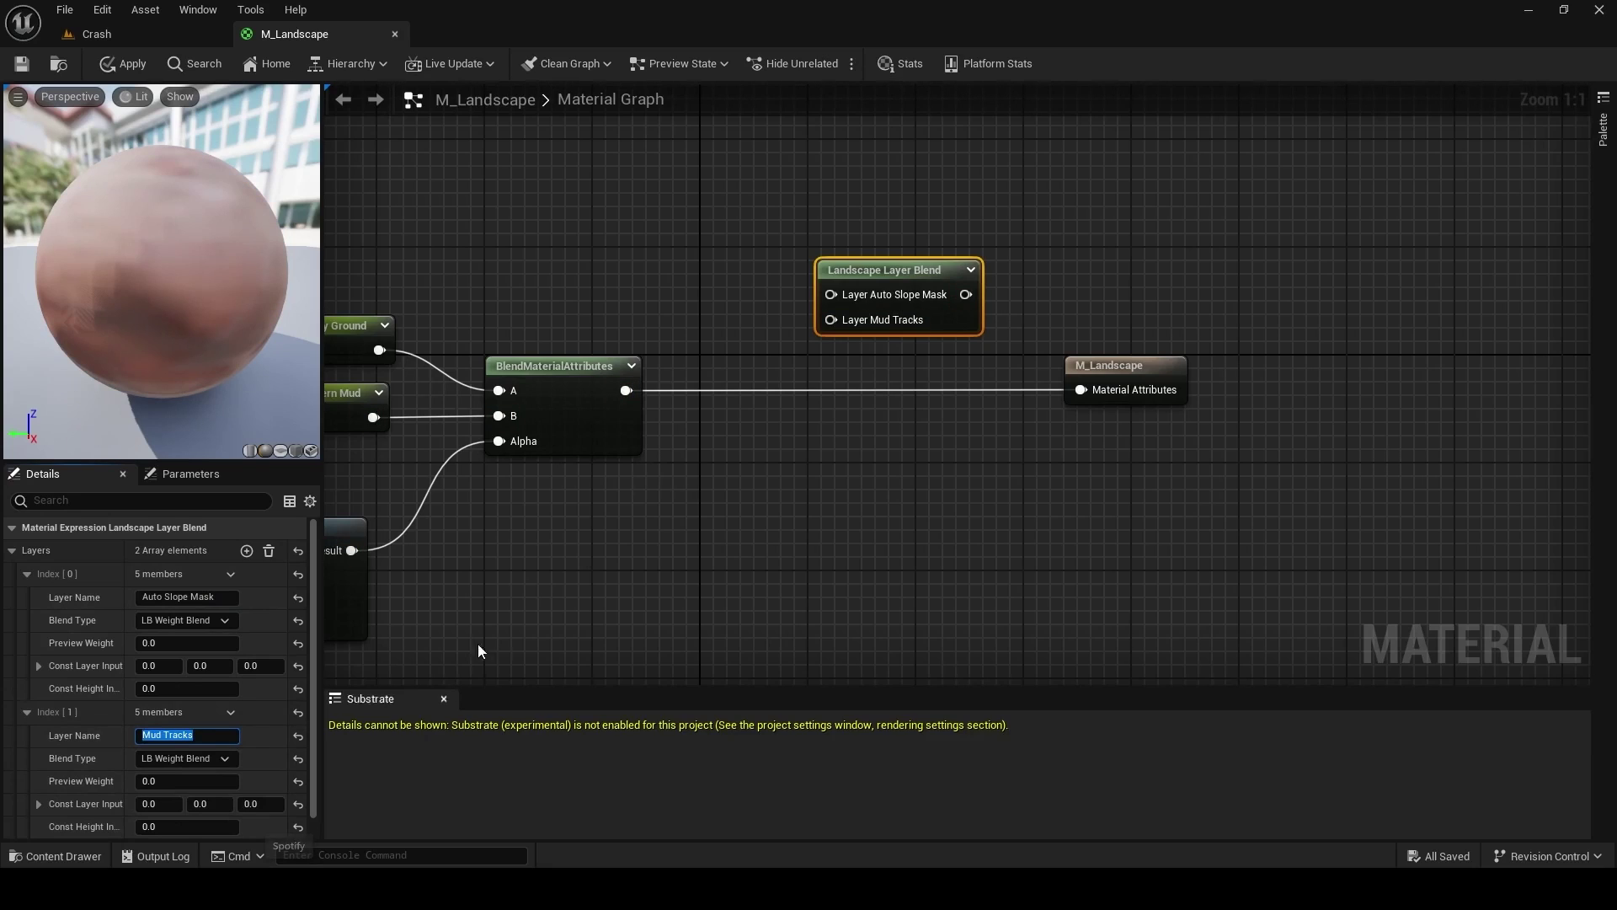
Step: Wire the blend to the output, ground blend to Auto Slope Mask, mud reroute to Mud Tracks
drag(966, 294, 1082, 389)
drag(626, 390, 876, 371)
right_click(615, 544)
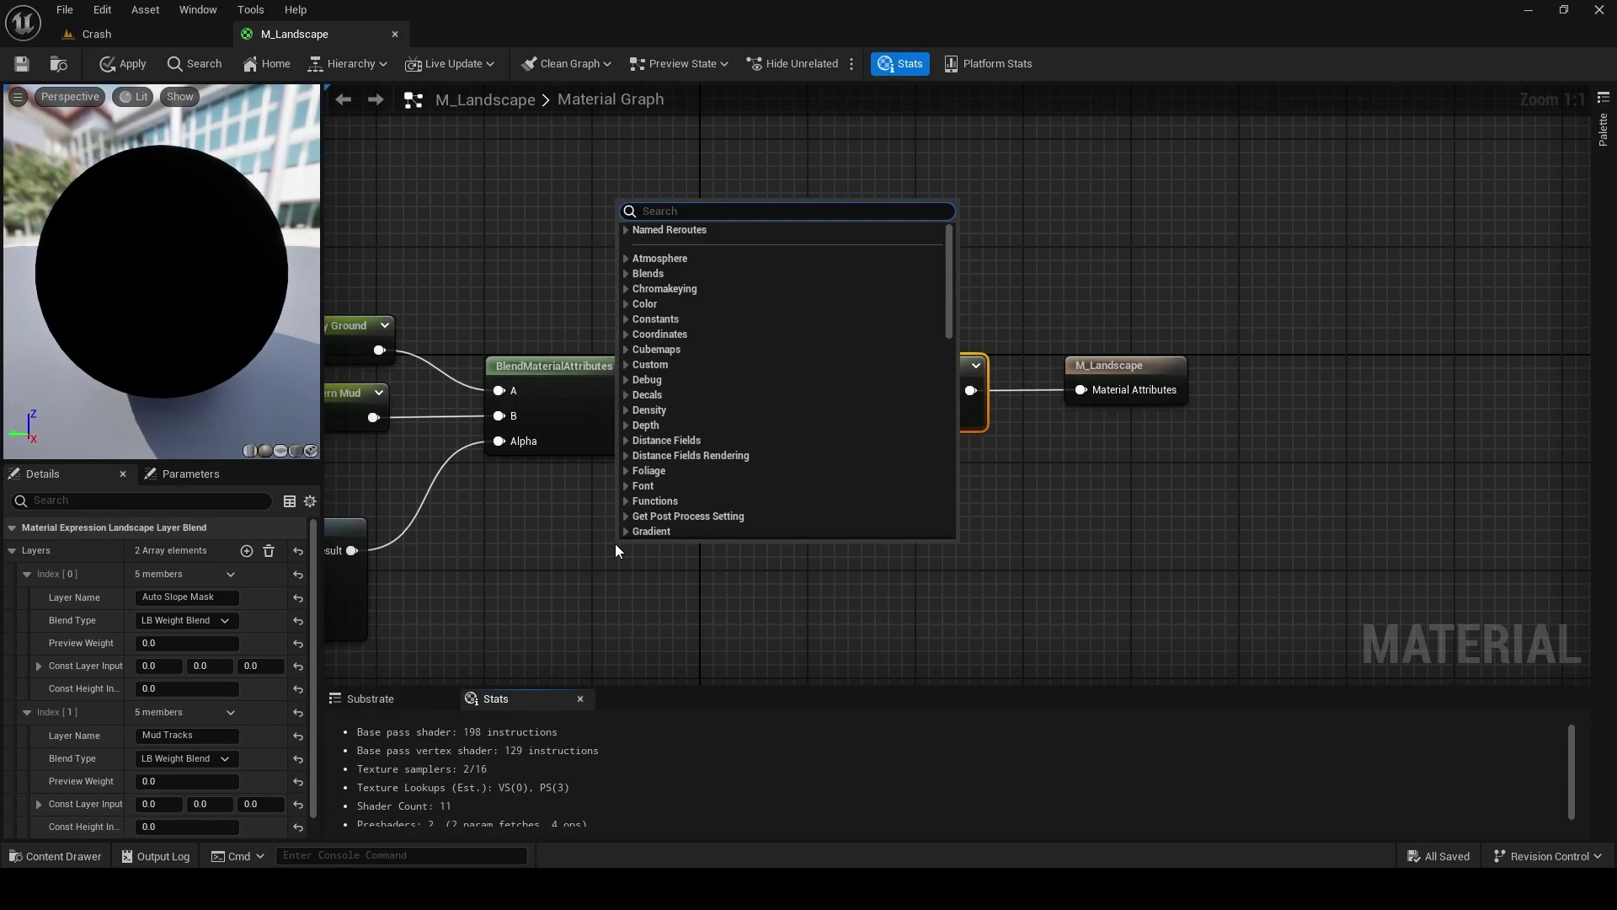
text(mud)
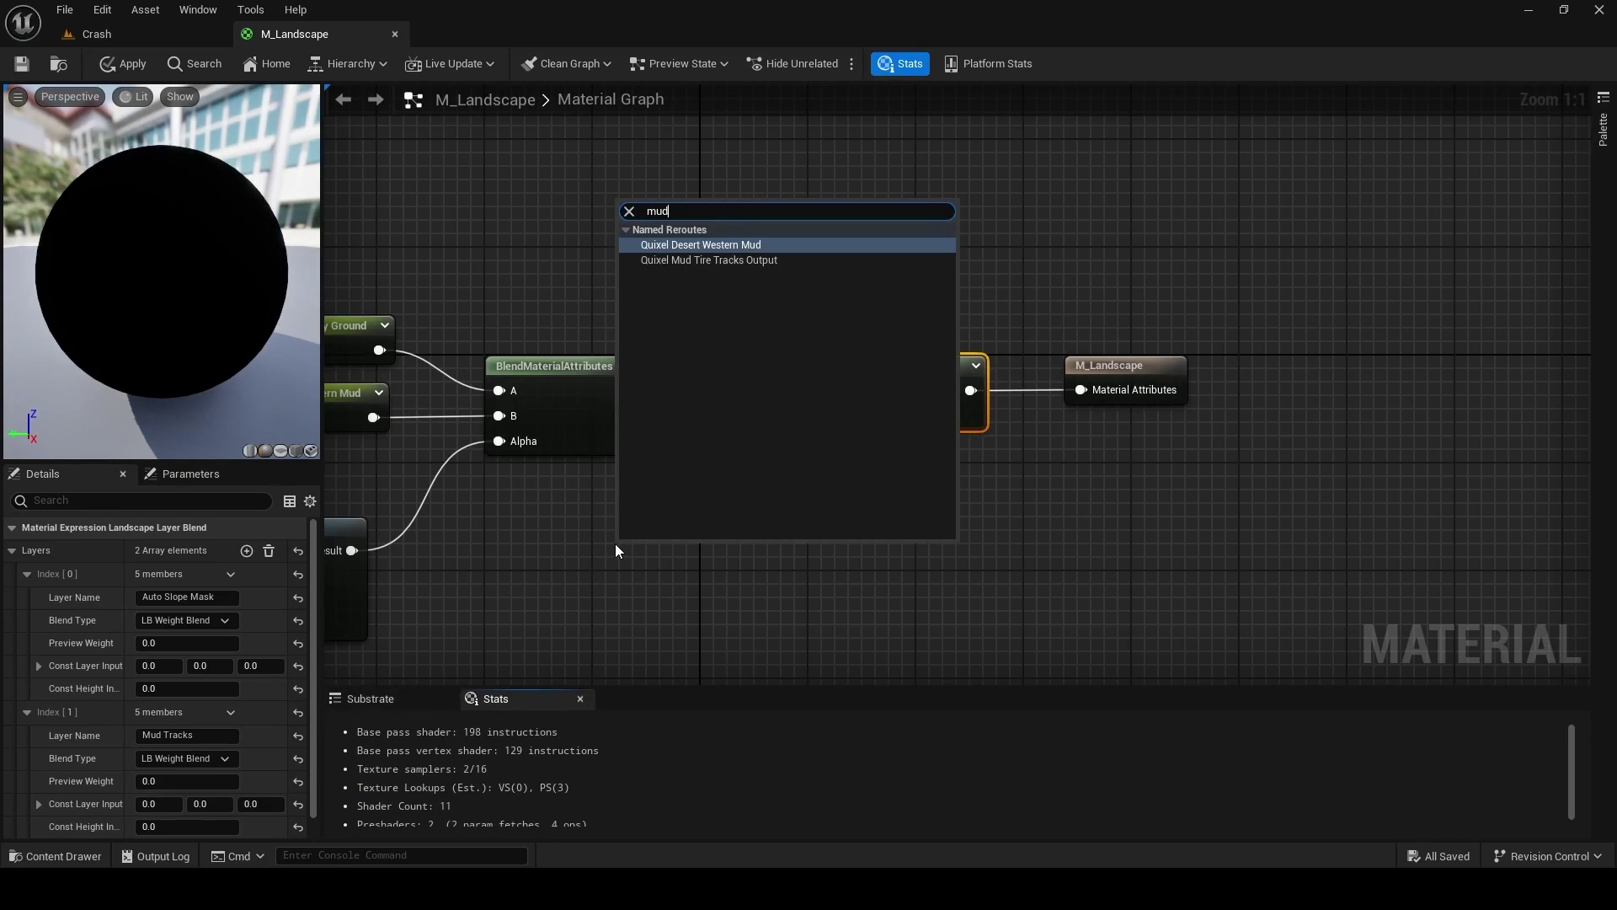
click(739, 261)
drag(788, 581, 846, 418)
drag(704, 558, 614, 517)
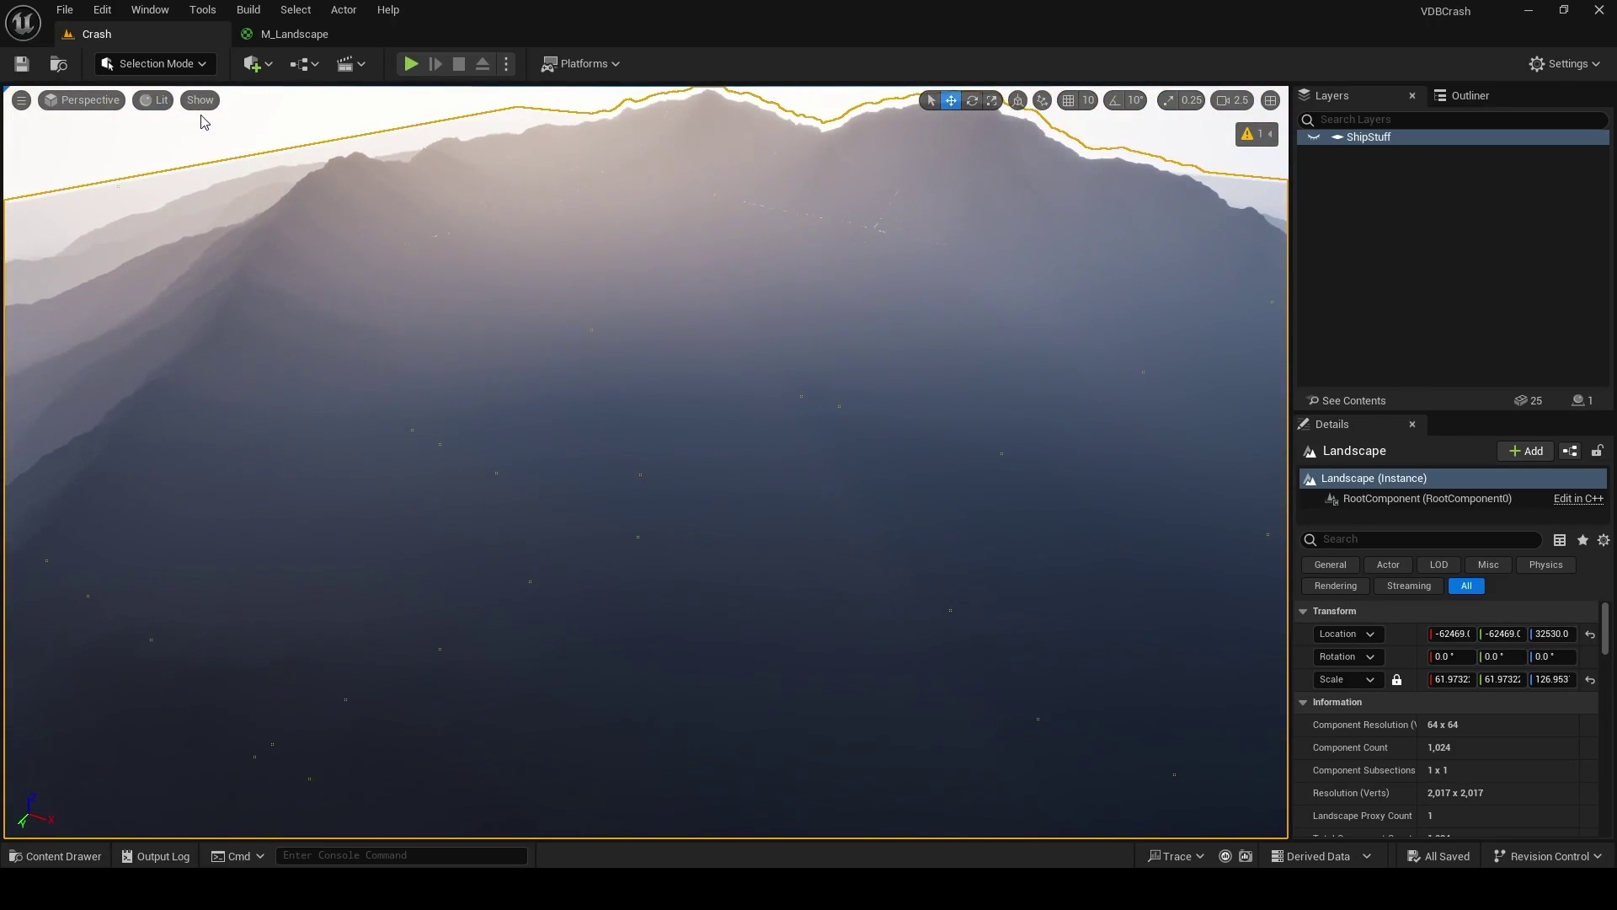
Step: Reset the landscape material and reassign MI_Landscape to the landscape
scroll(1474, 783, down, 8)
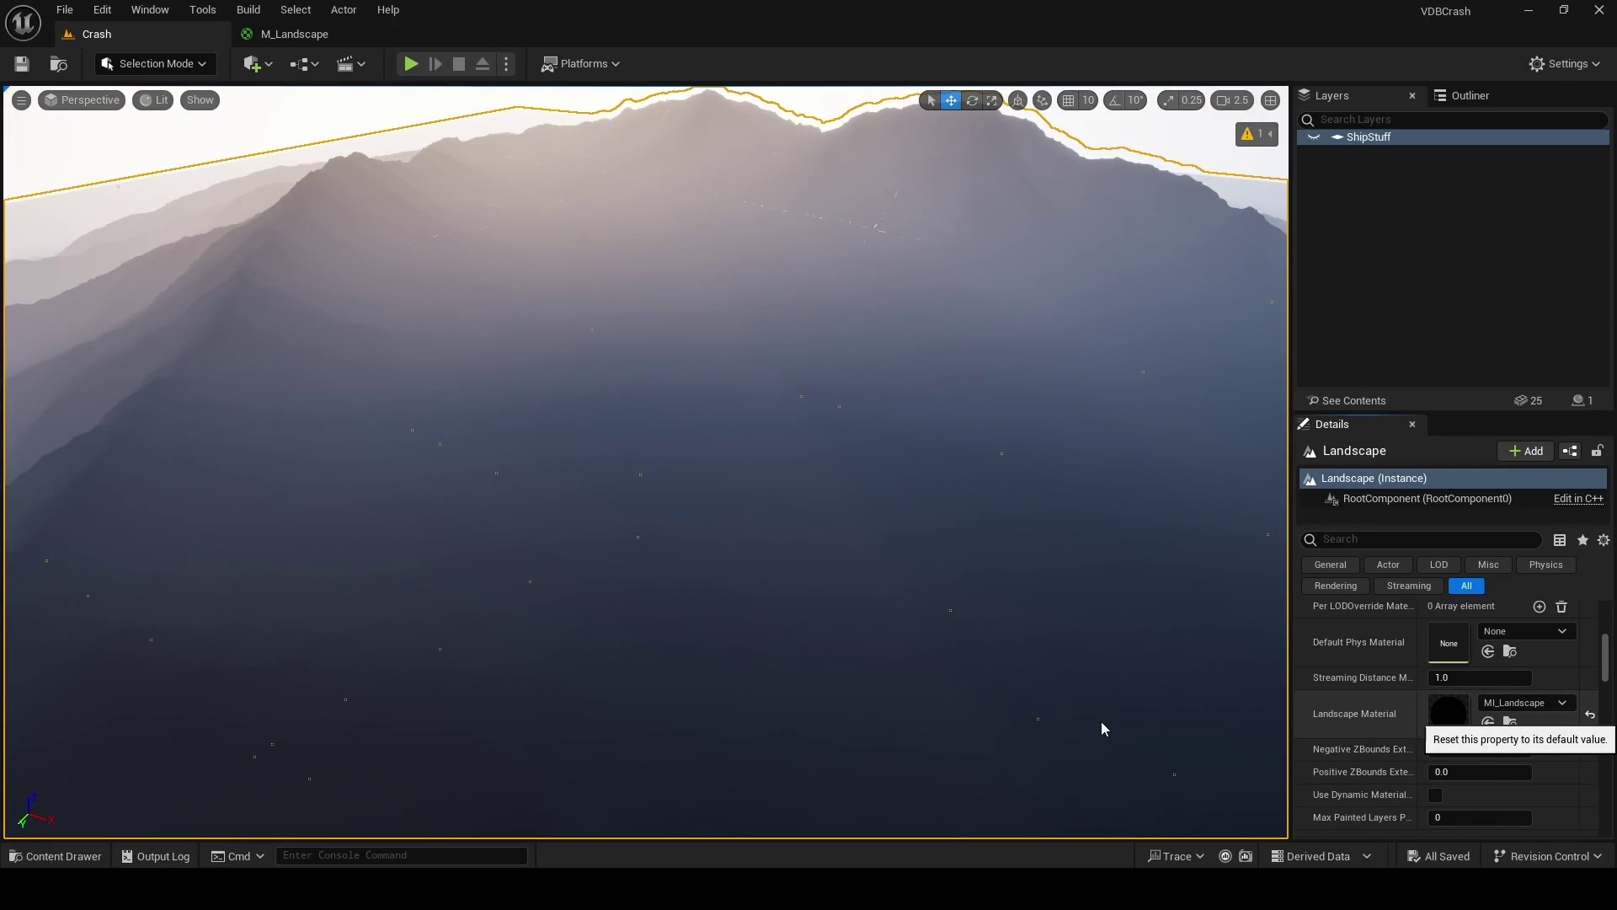
click(1589, 714)
key(Escape)
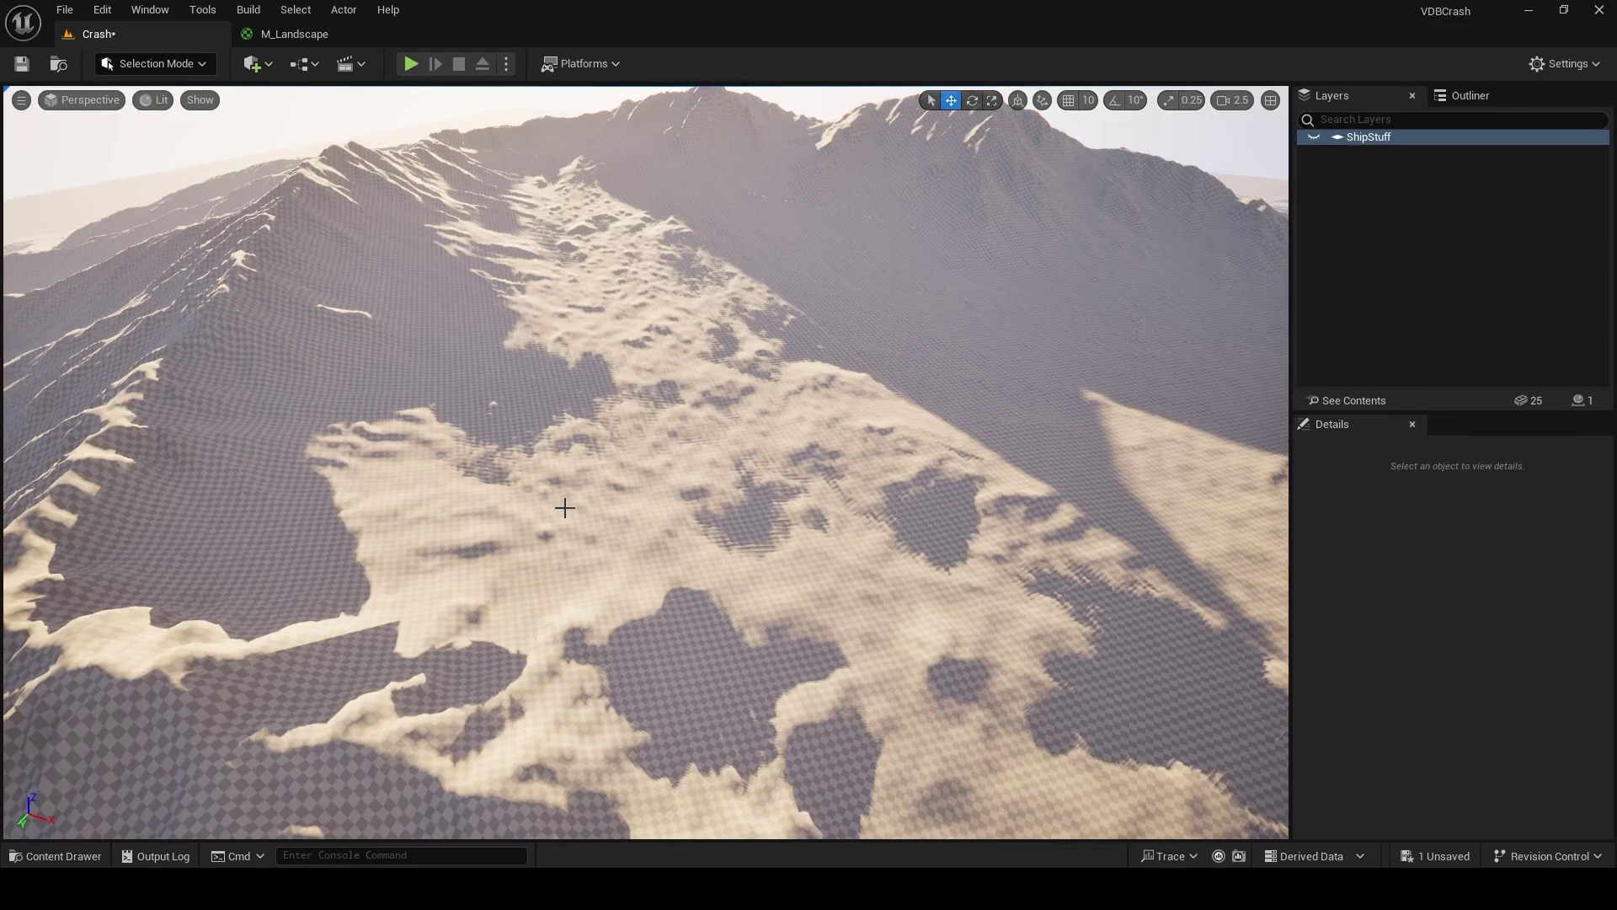
click(560, 506)
key(ctrl+space)
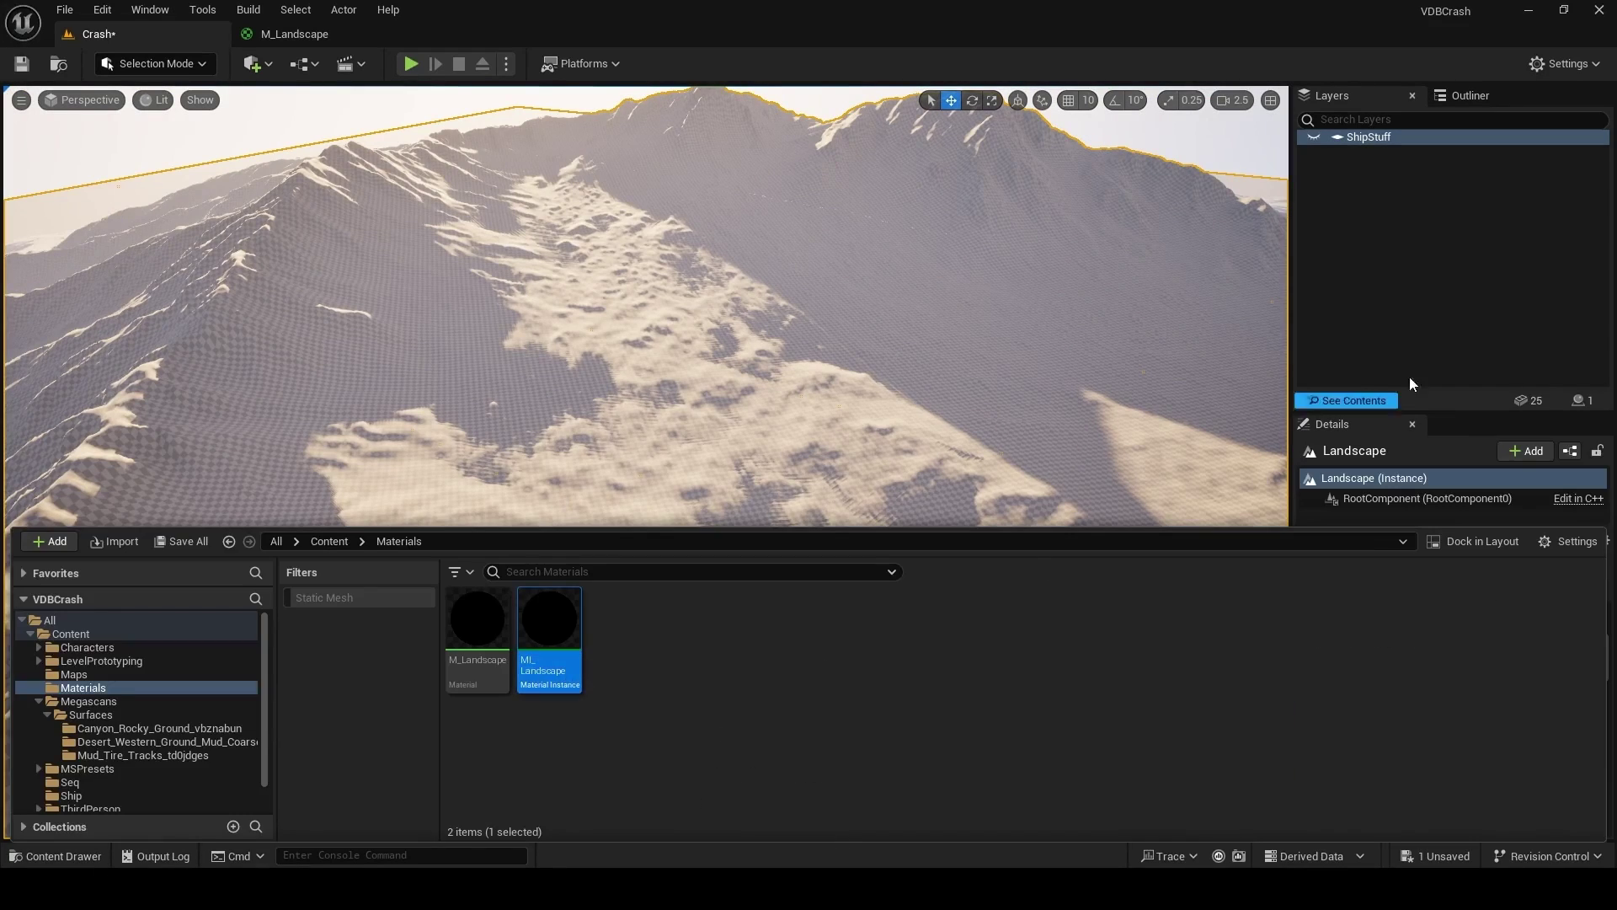
click(1411, 383)
click(1488, 723)
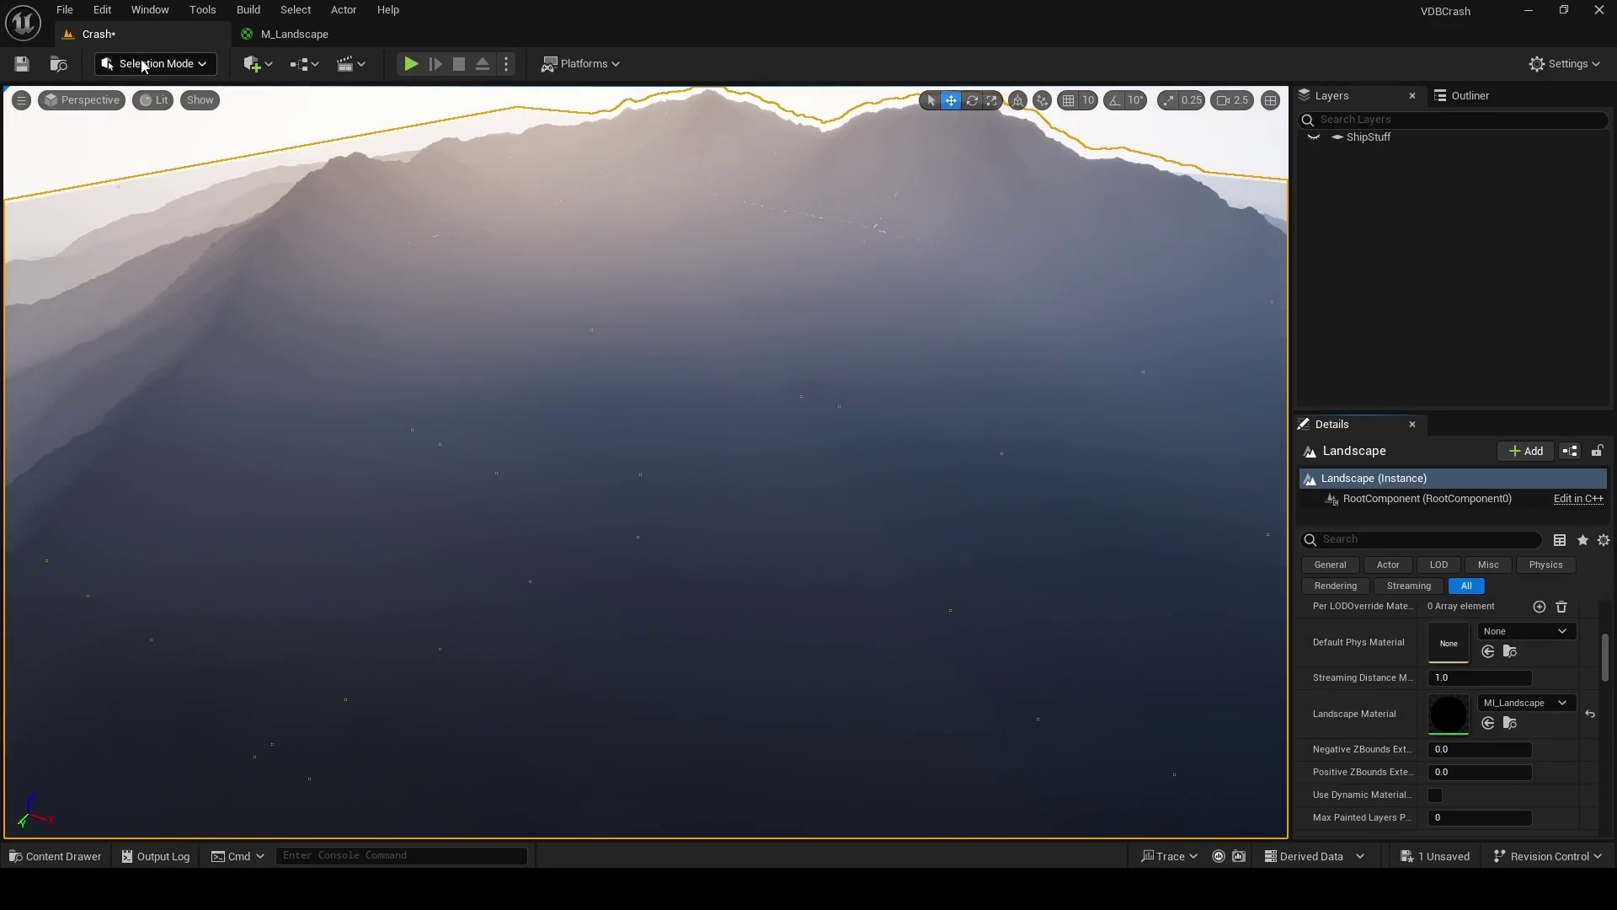
Step: Switch to Landscape mode and its Paint tab
click(141, 66)
click(153, 109)
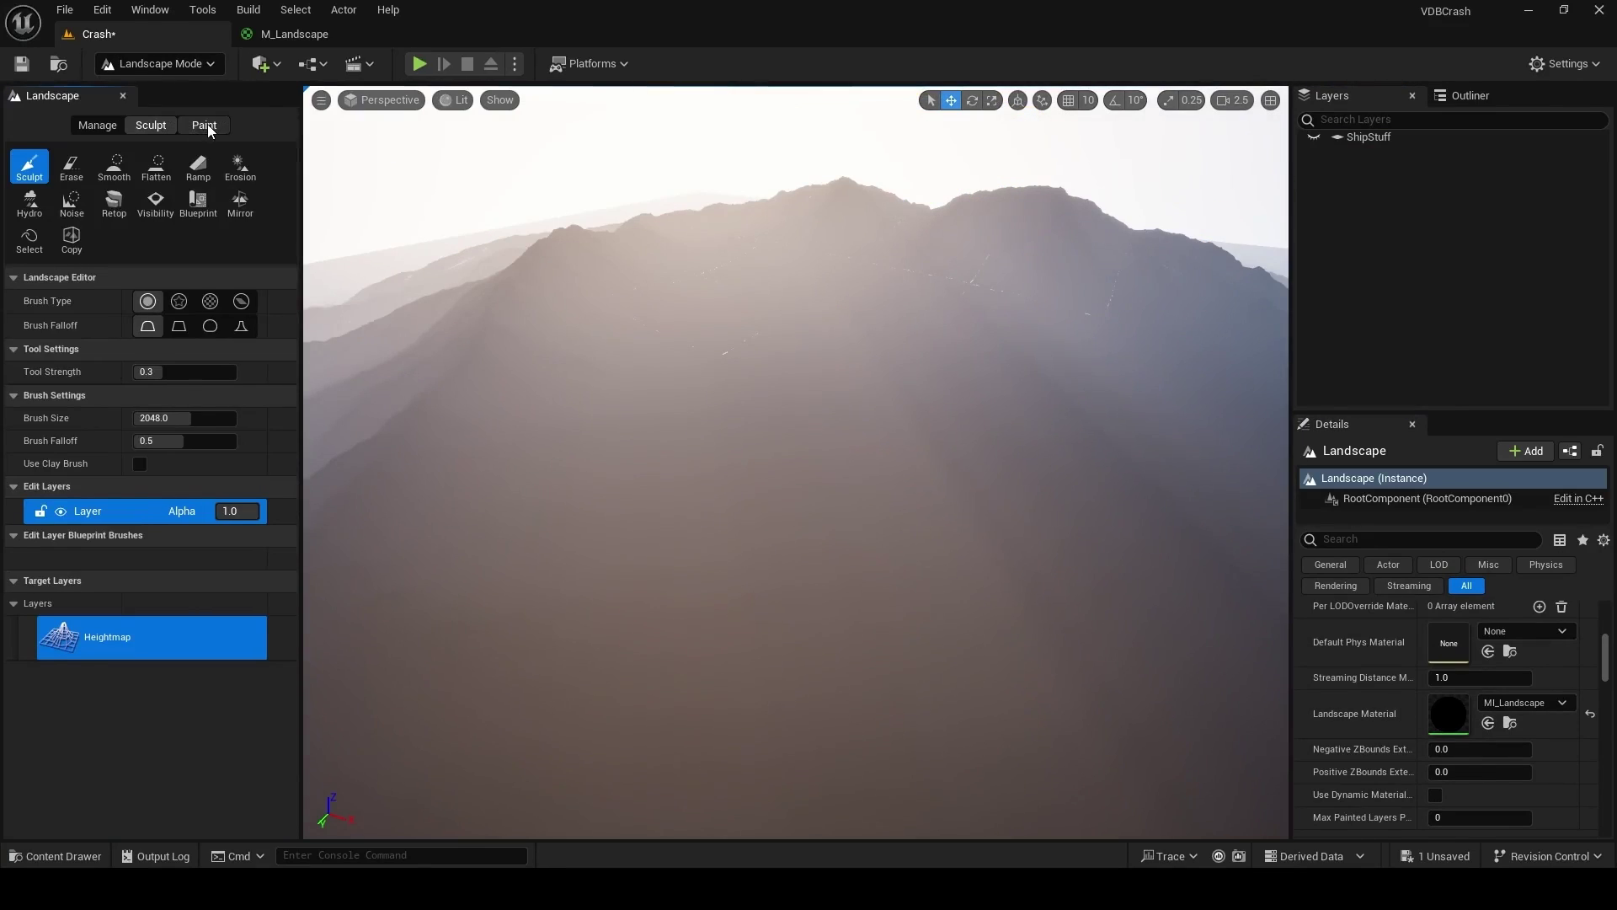
click(205, 125)
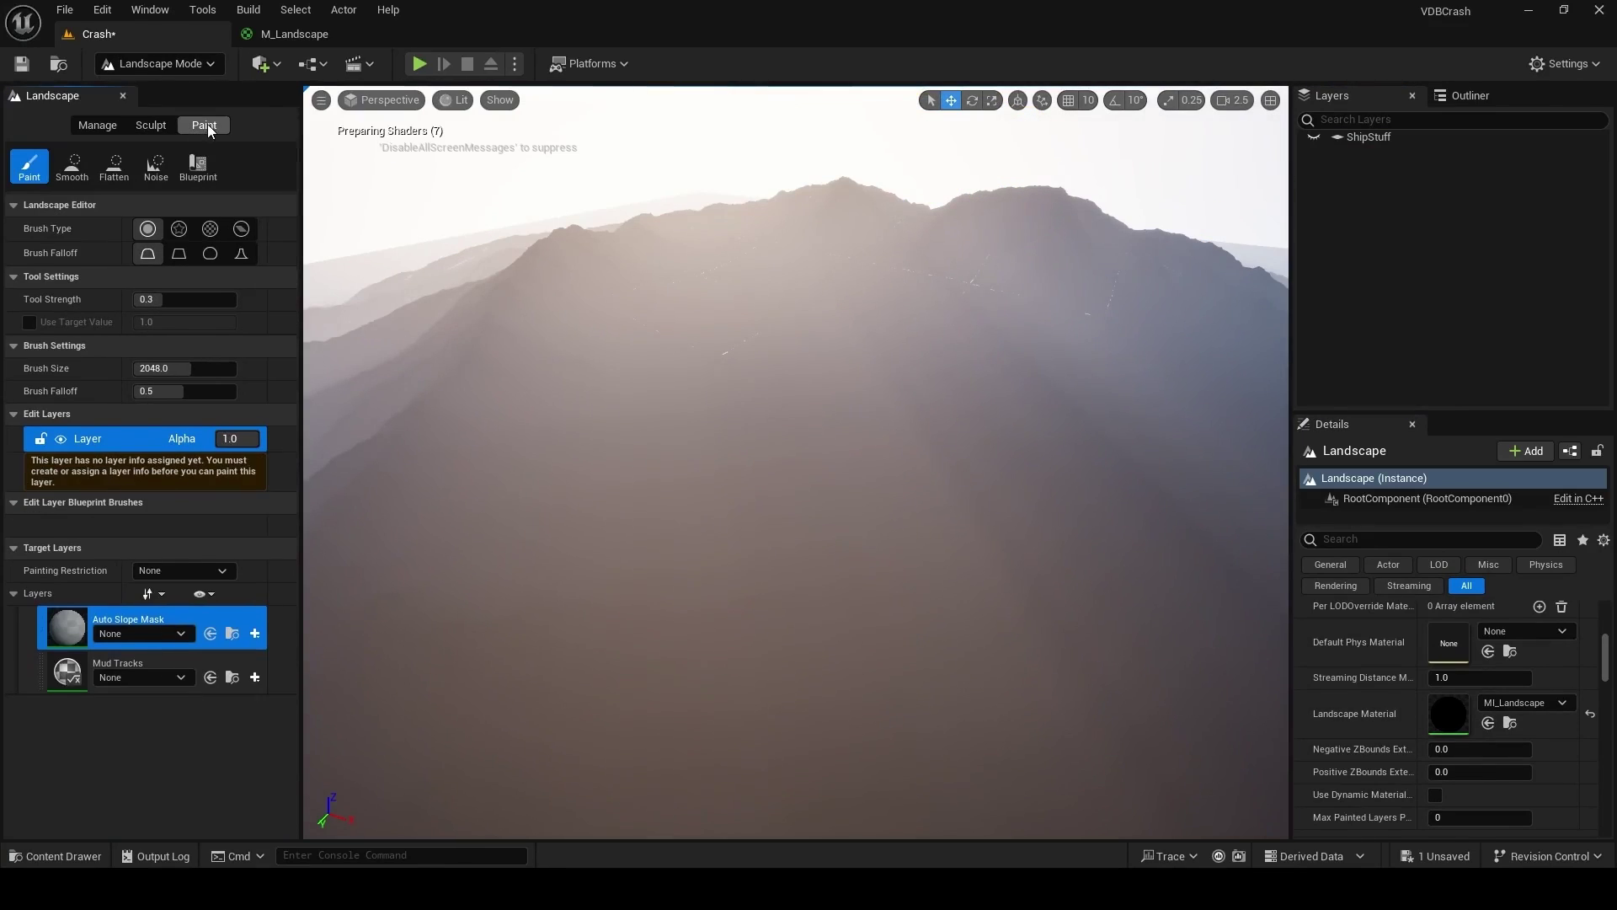
Step: Save weight-blended layer info for Auto Slope Mask and Mud Tracks, then rebuild Nanite data
click(255, 633)
click(280, 654)
click(859, 618)
click(255, 660)
click(387, 679)
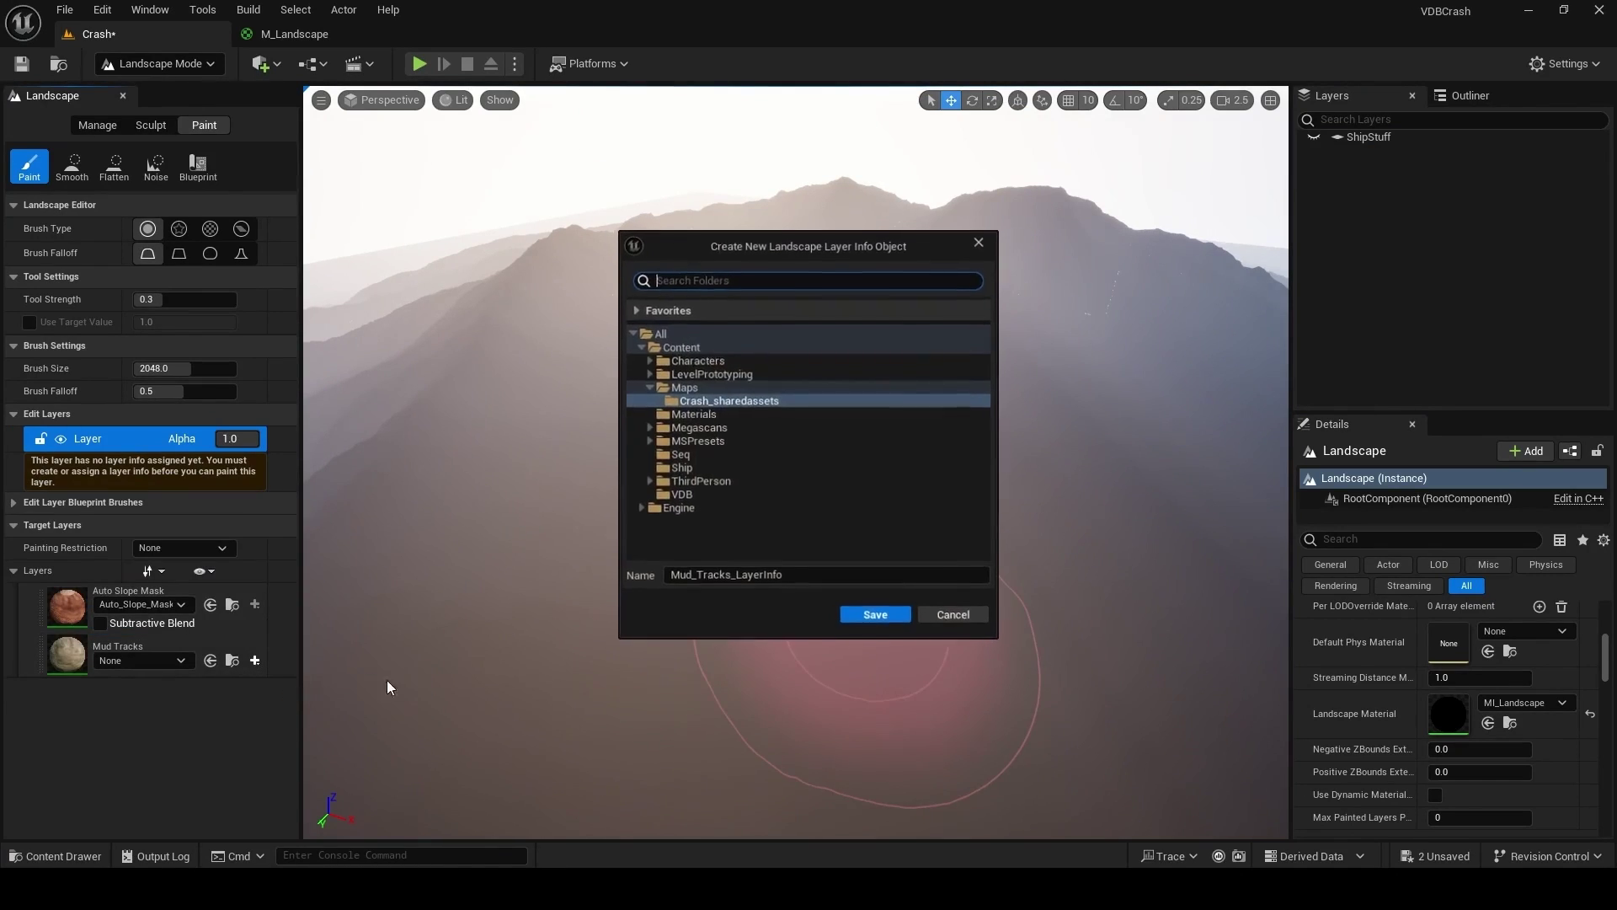
click(876, 617)
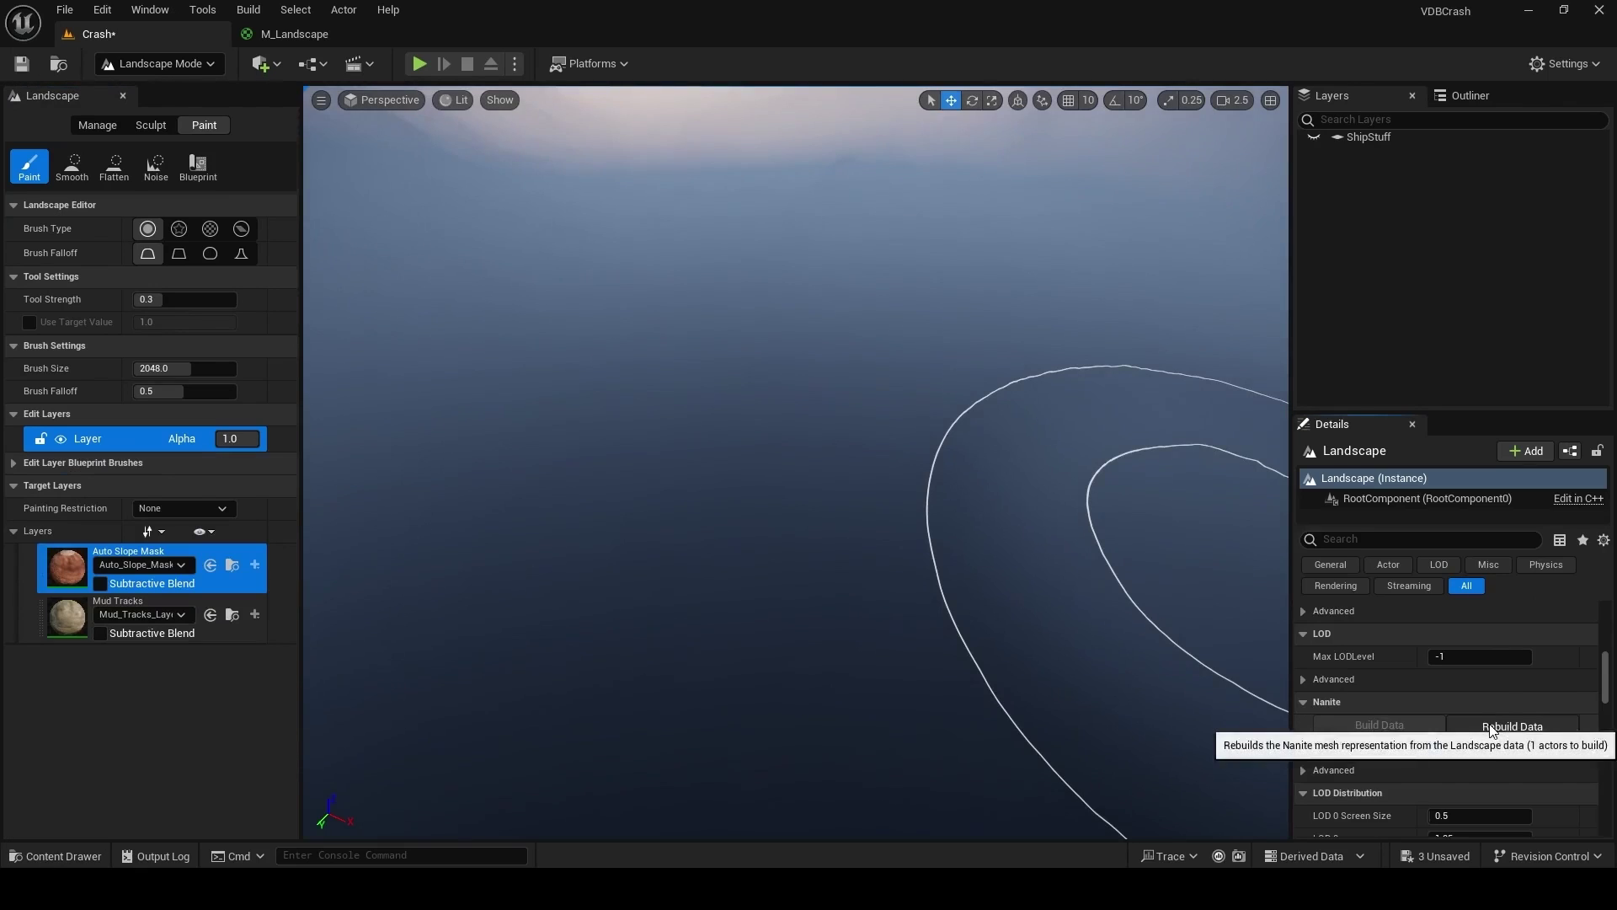
click(1489, 726)
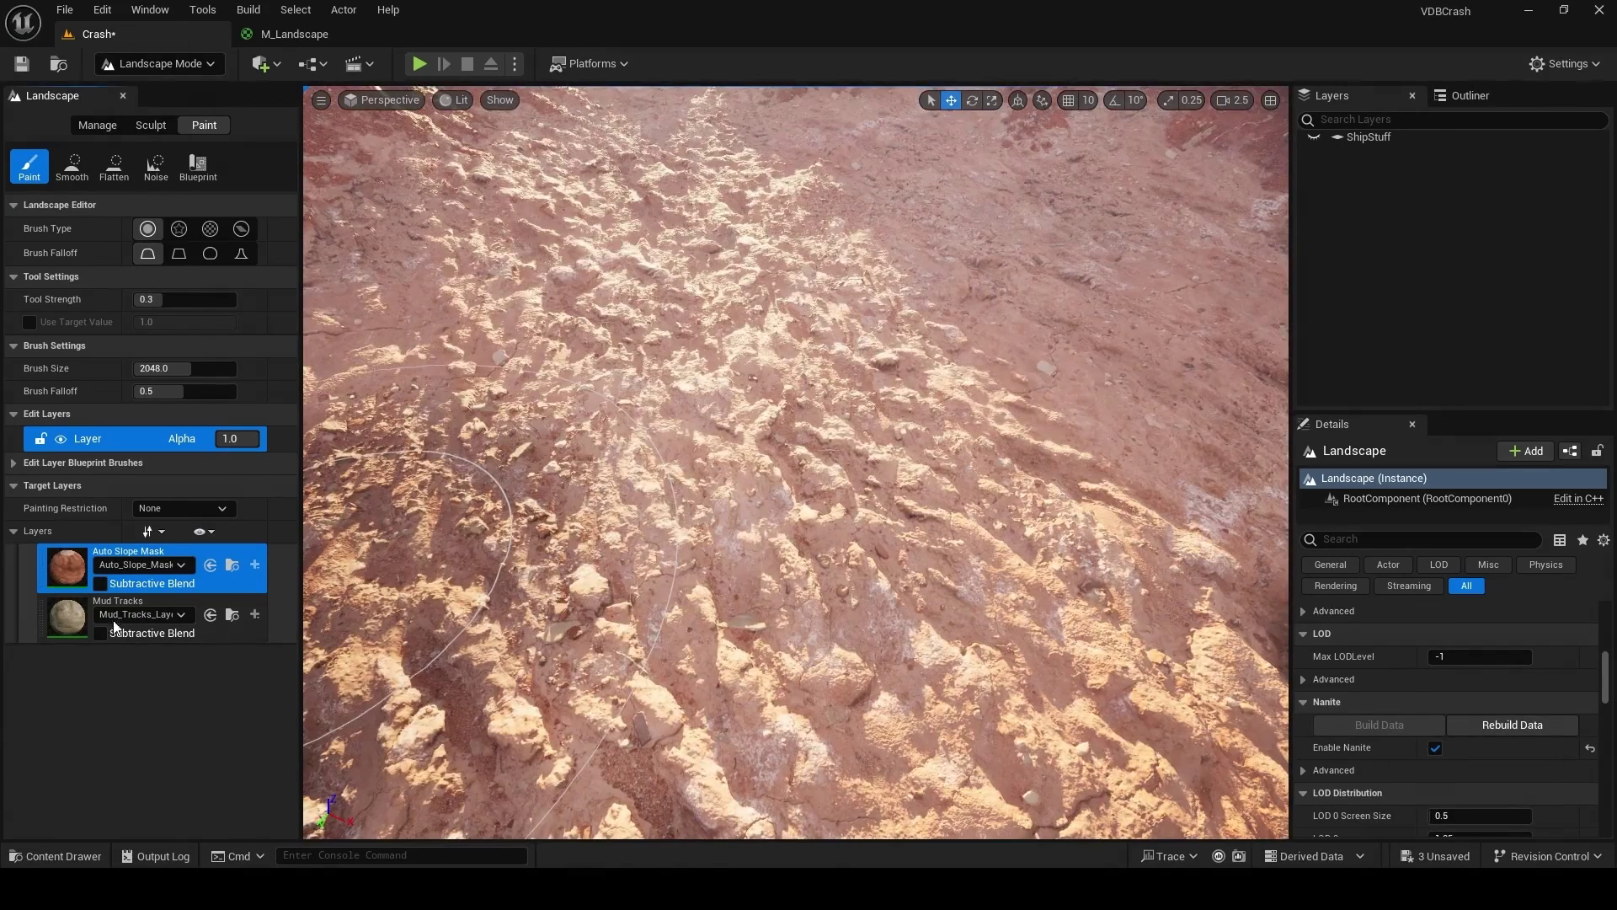
click(118, 601)
Step: Paint Mud Tracks strokes on the slope, then repaint at Tool Strength 0.1
click(859, 553)
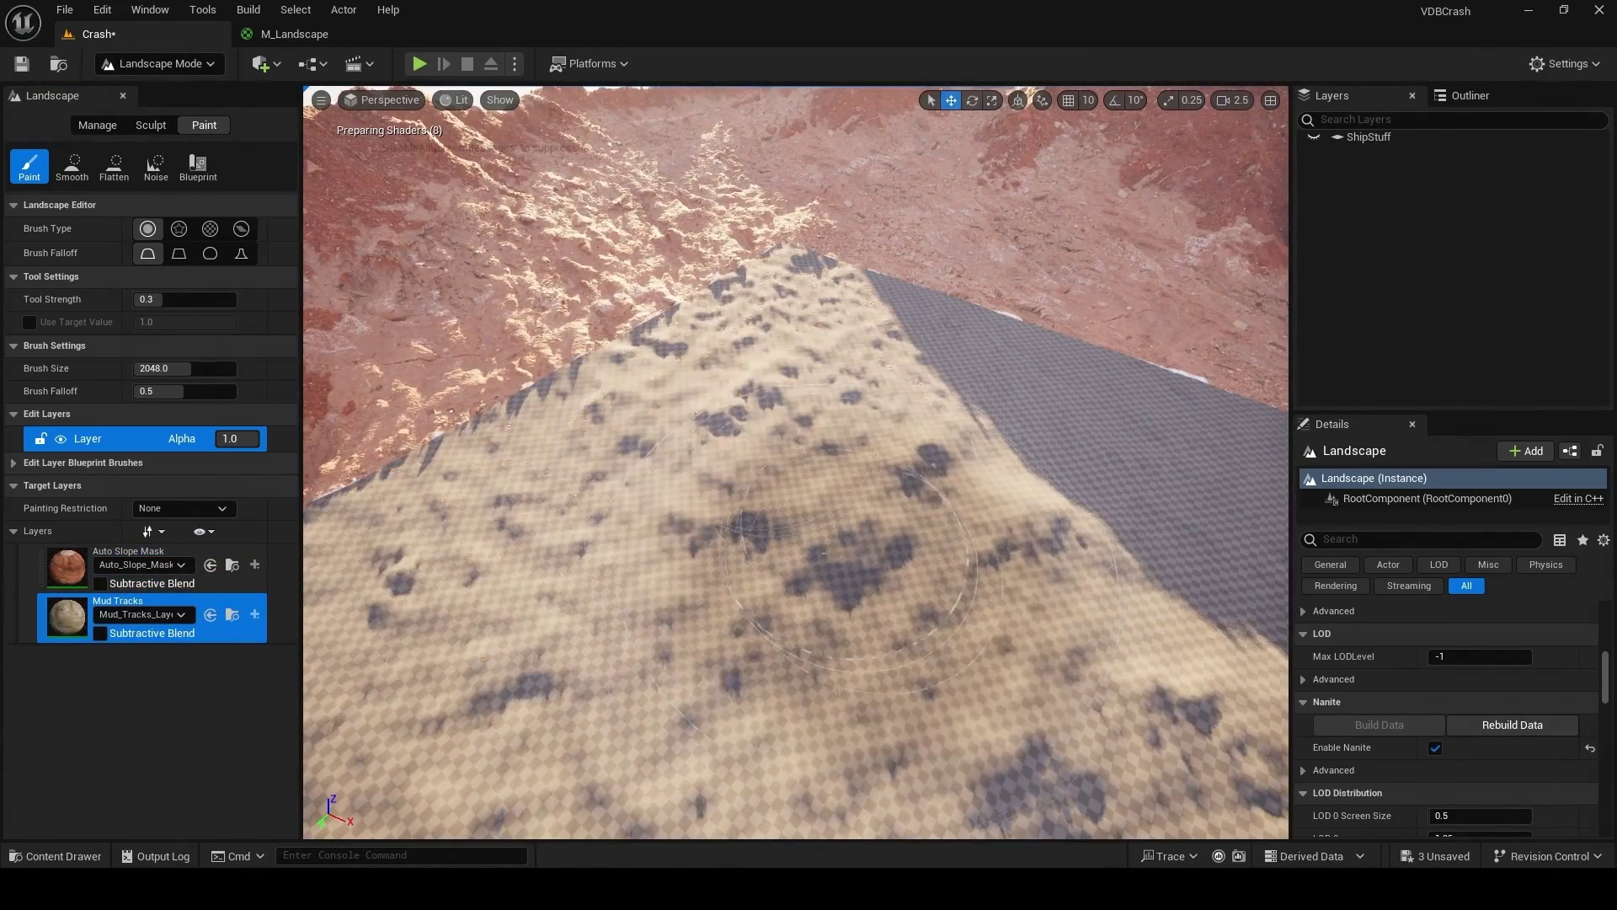
mouse_move(859, 554)
mouse_down()
mouse_move(711, 475)
mouse_move(644, 346)
mouse_move(677, 317)
mouse_move(651, 409)
mouse_move(688, 470)
mouse_move(749, 518)
mouse_move(1097, 656)
mouse_move(912, 575)
mouse_move(486, 297)
mouse_move(523, 597)
mouse_move(542, 612)
mouse_move(632, 496)
mouse_move(613, 510)
mouse_move(1036, 756)
mouse_move(1038, 737)
mouse_move(758, 547)
mouse_up()
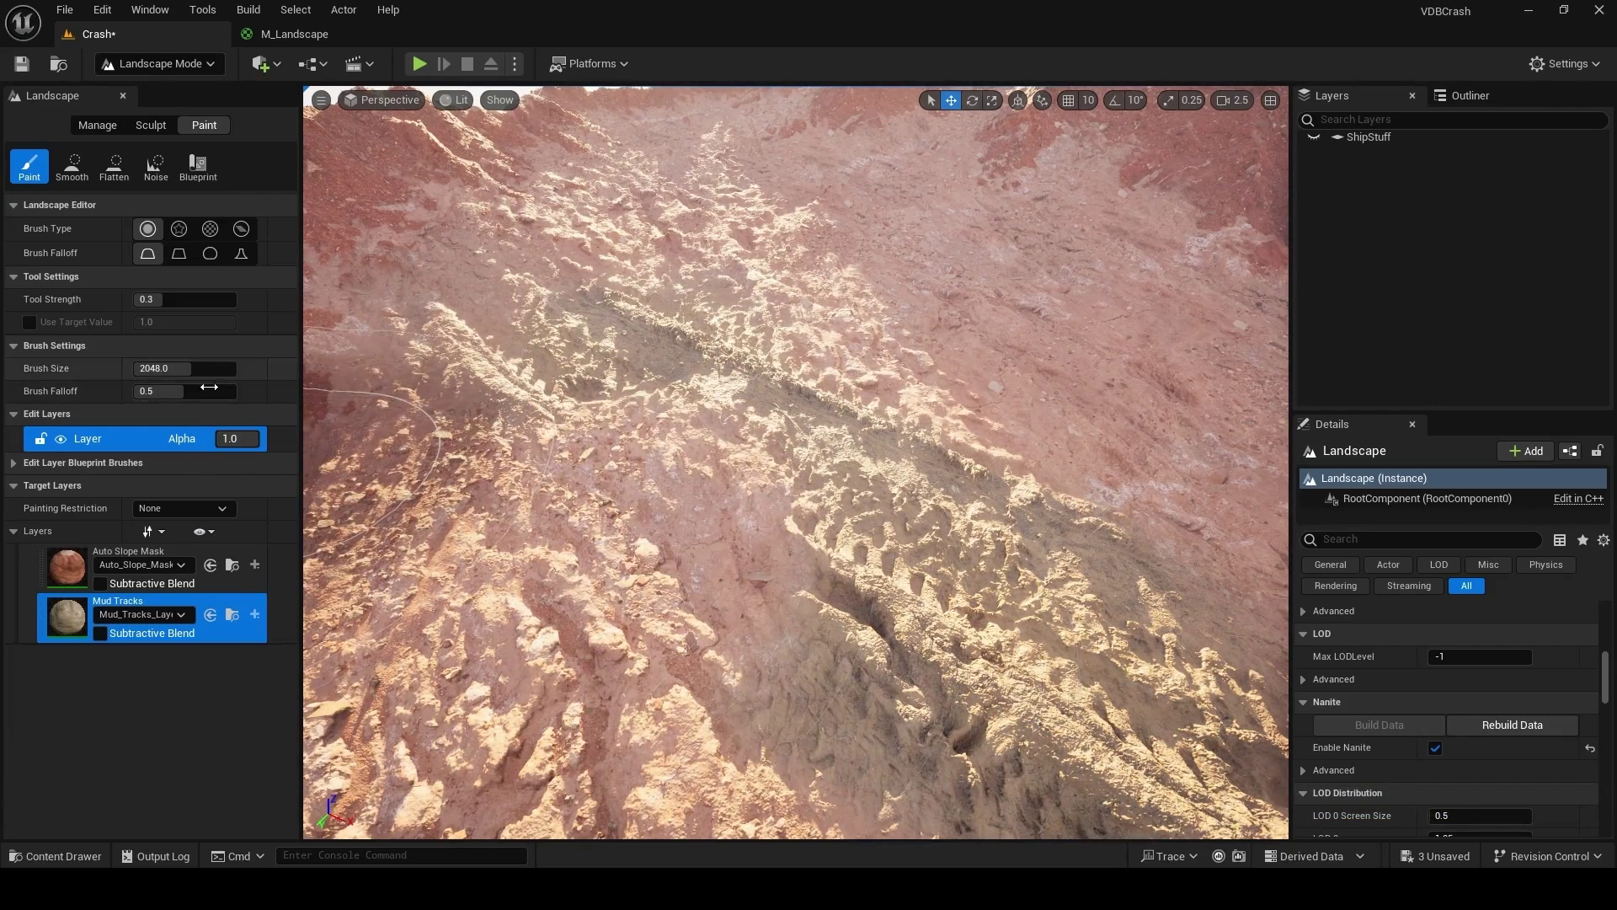
click(184, 300)
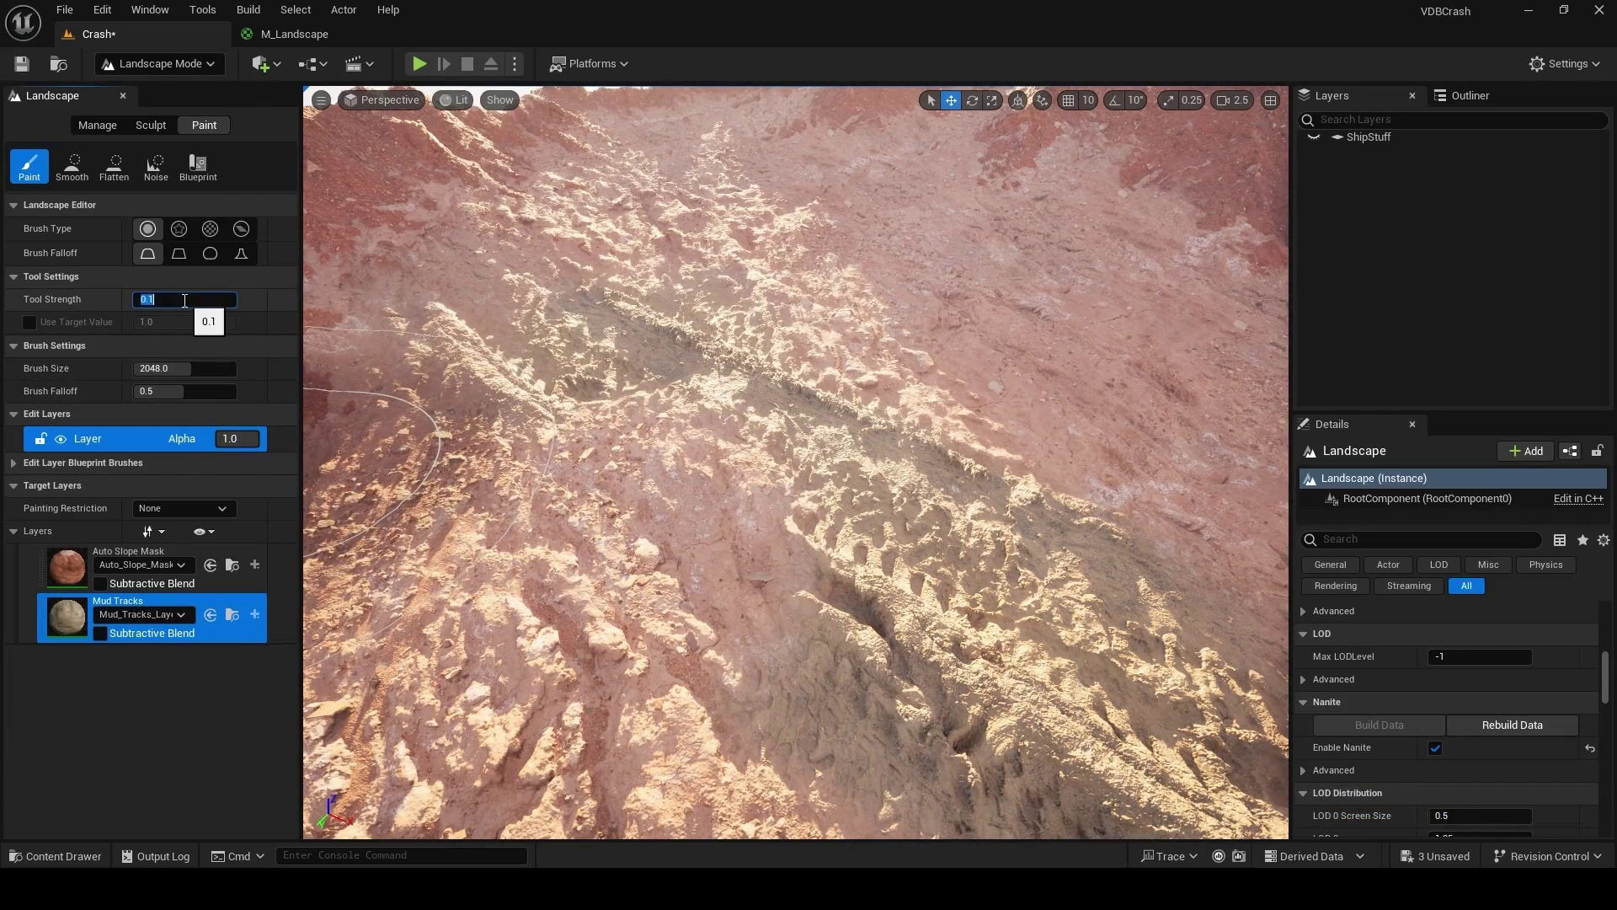
key(Return)
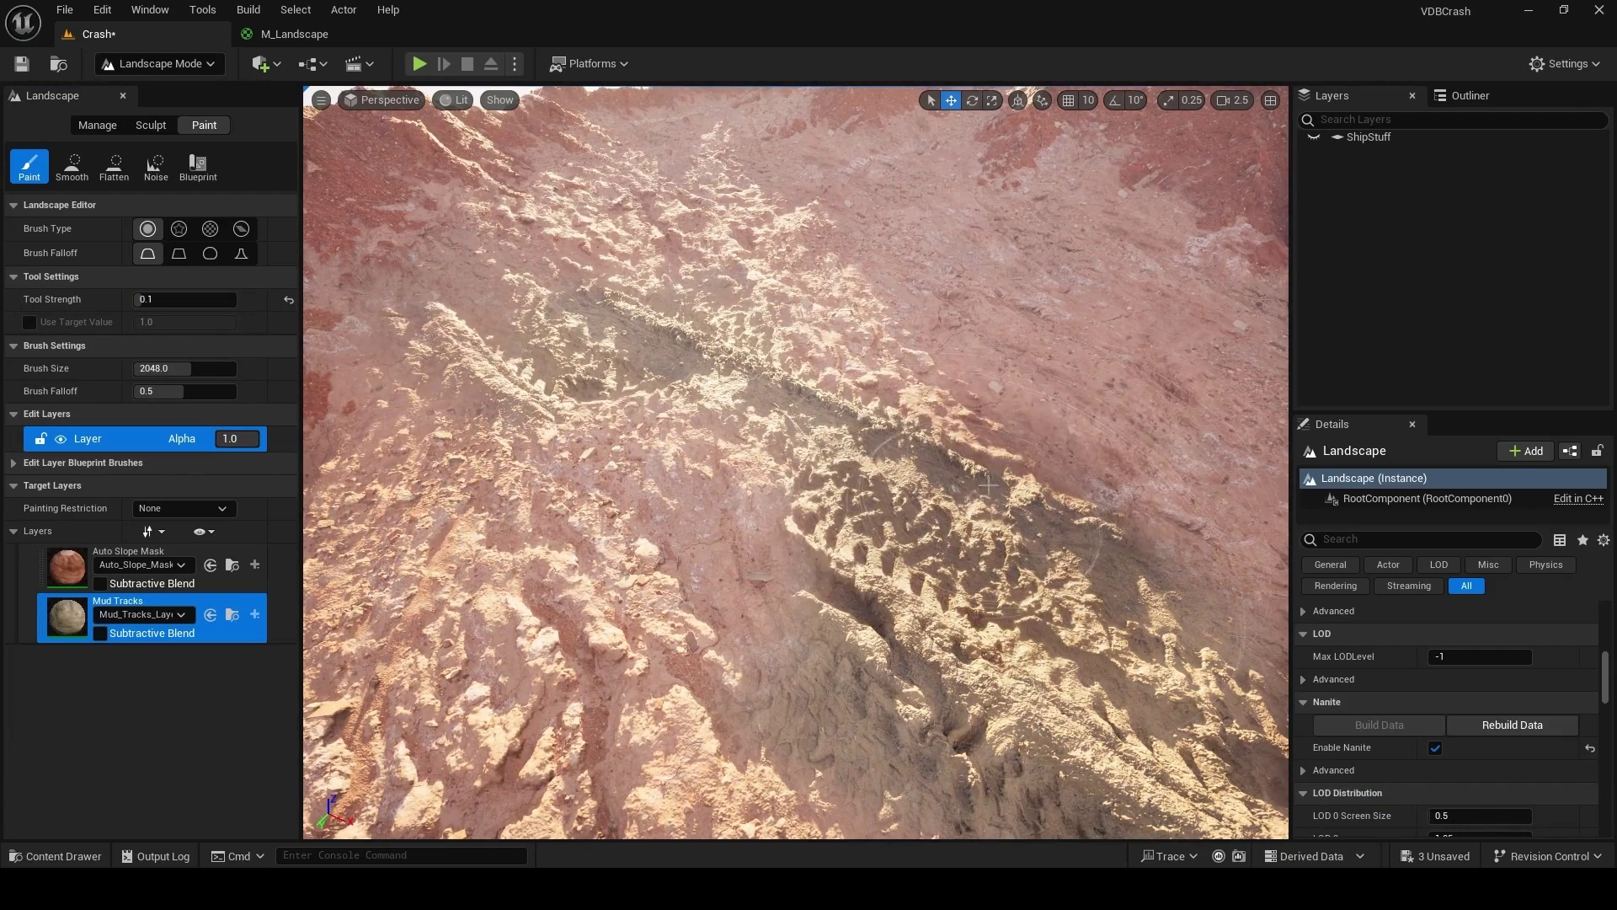
mouse_move(1095, 572)
mouse_down()
mouse_move(1053, 522)
mouse_move(759, 354)
mouse_move(505, 303)
mouse_up()
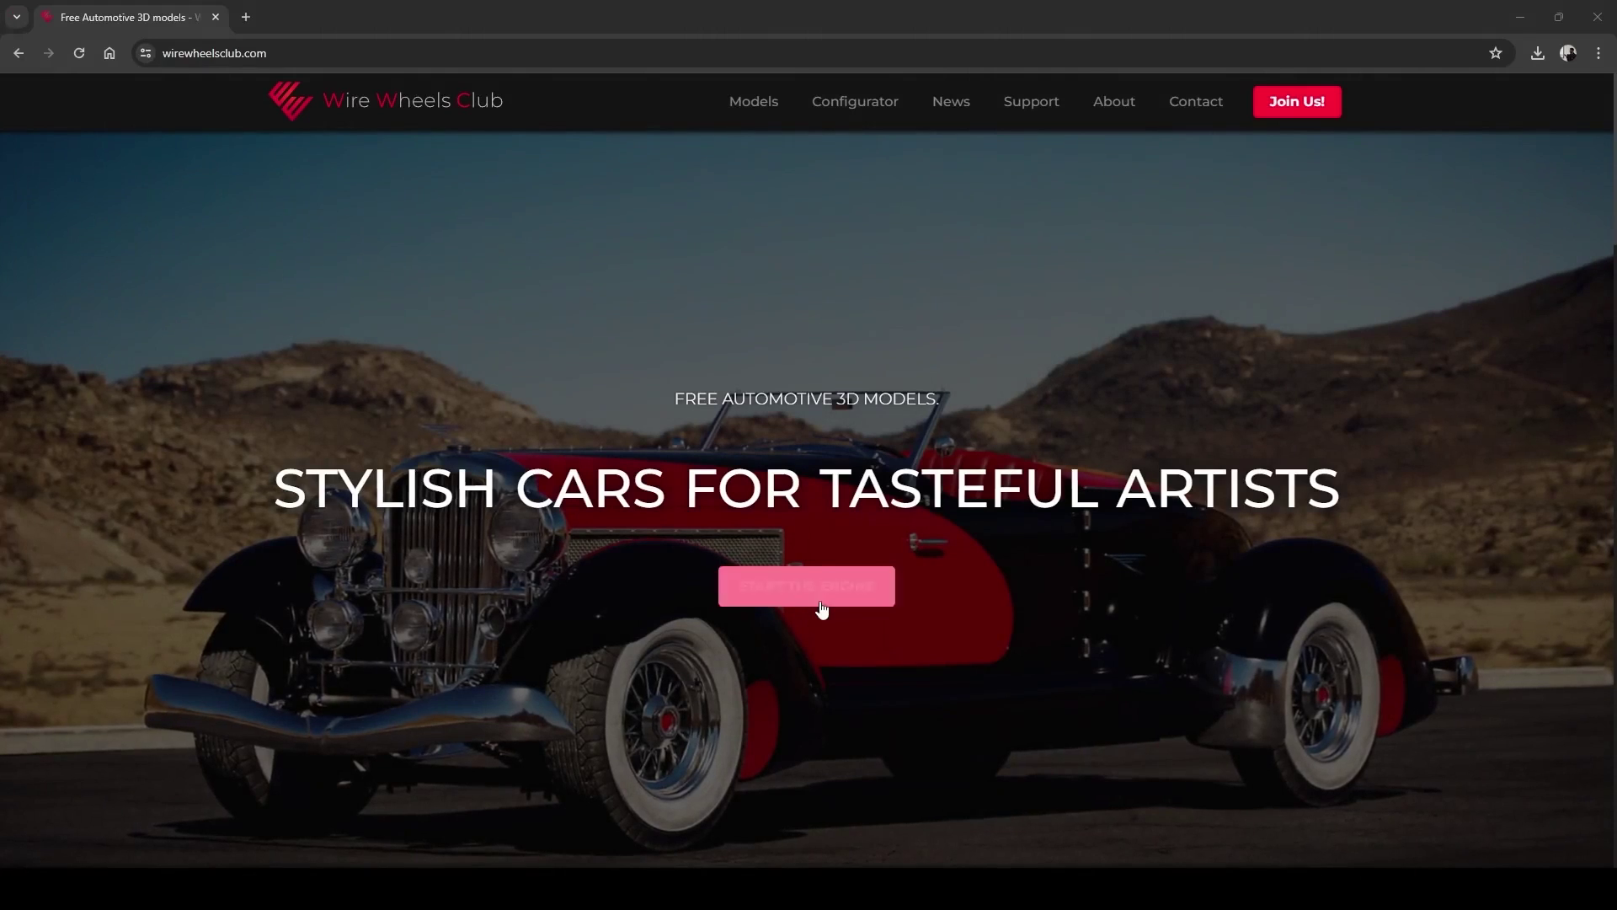
Step: Download the 1987 Jeep Wrangler model from wirewheelsclub.com
click(822, 608)
click(431, 359)
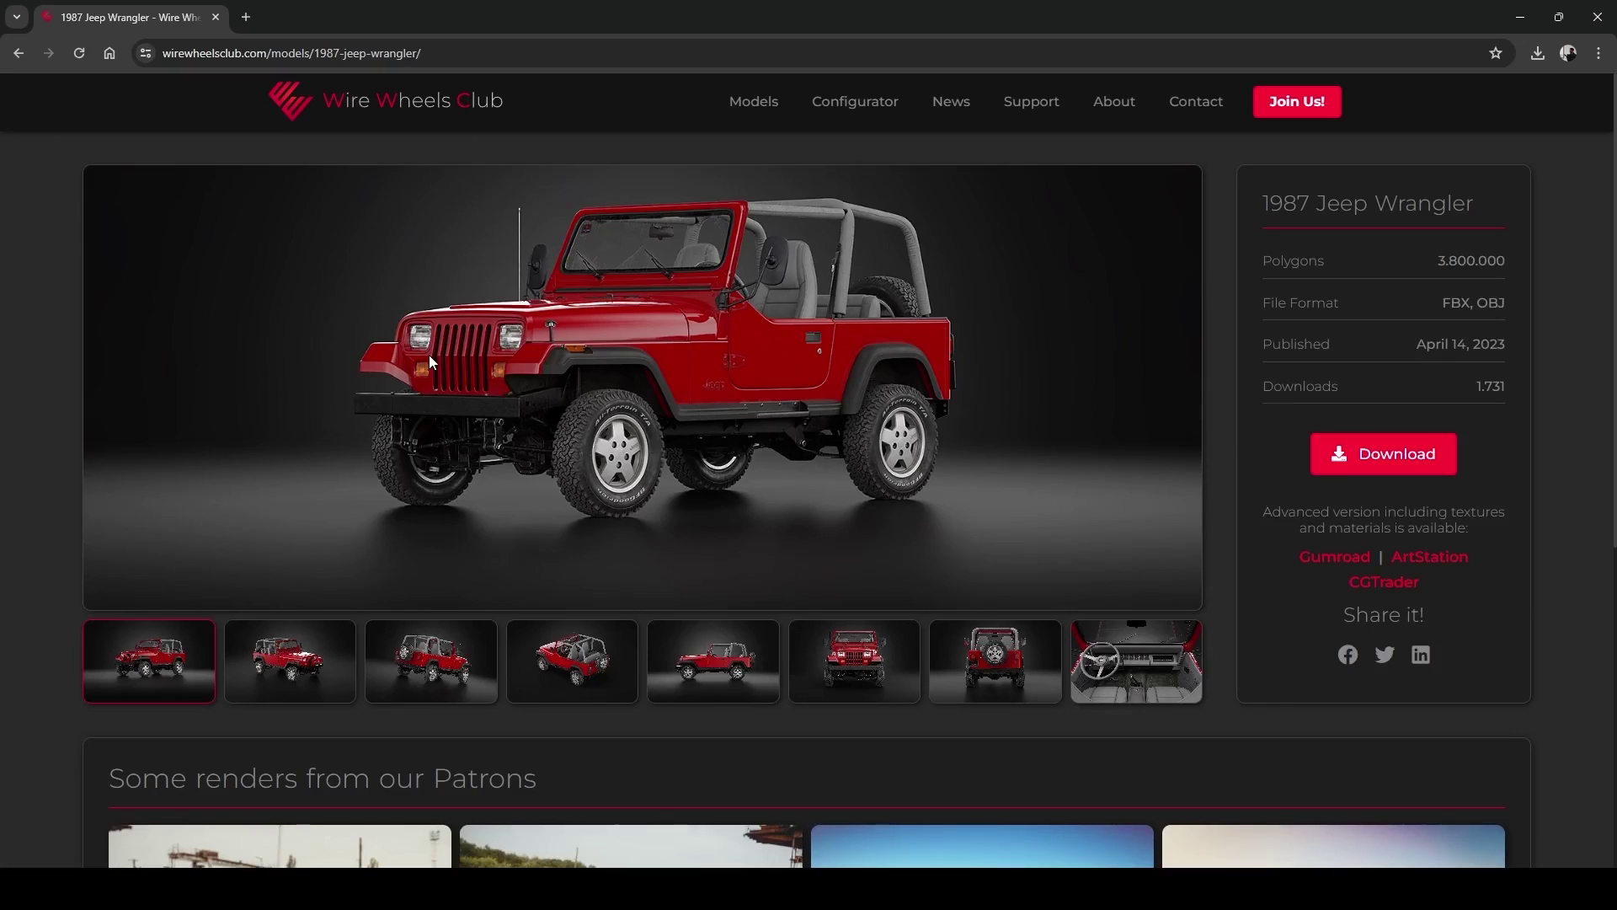
click(1381, 453)
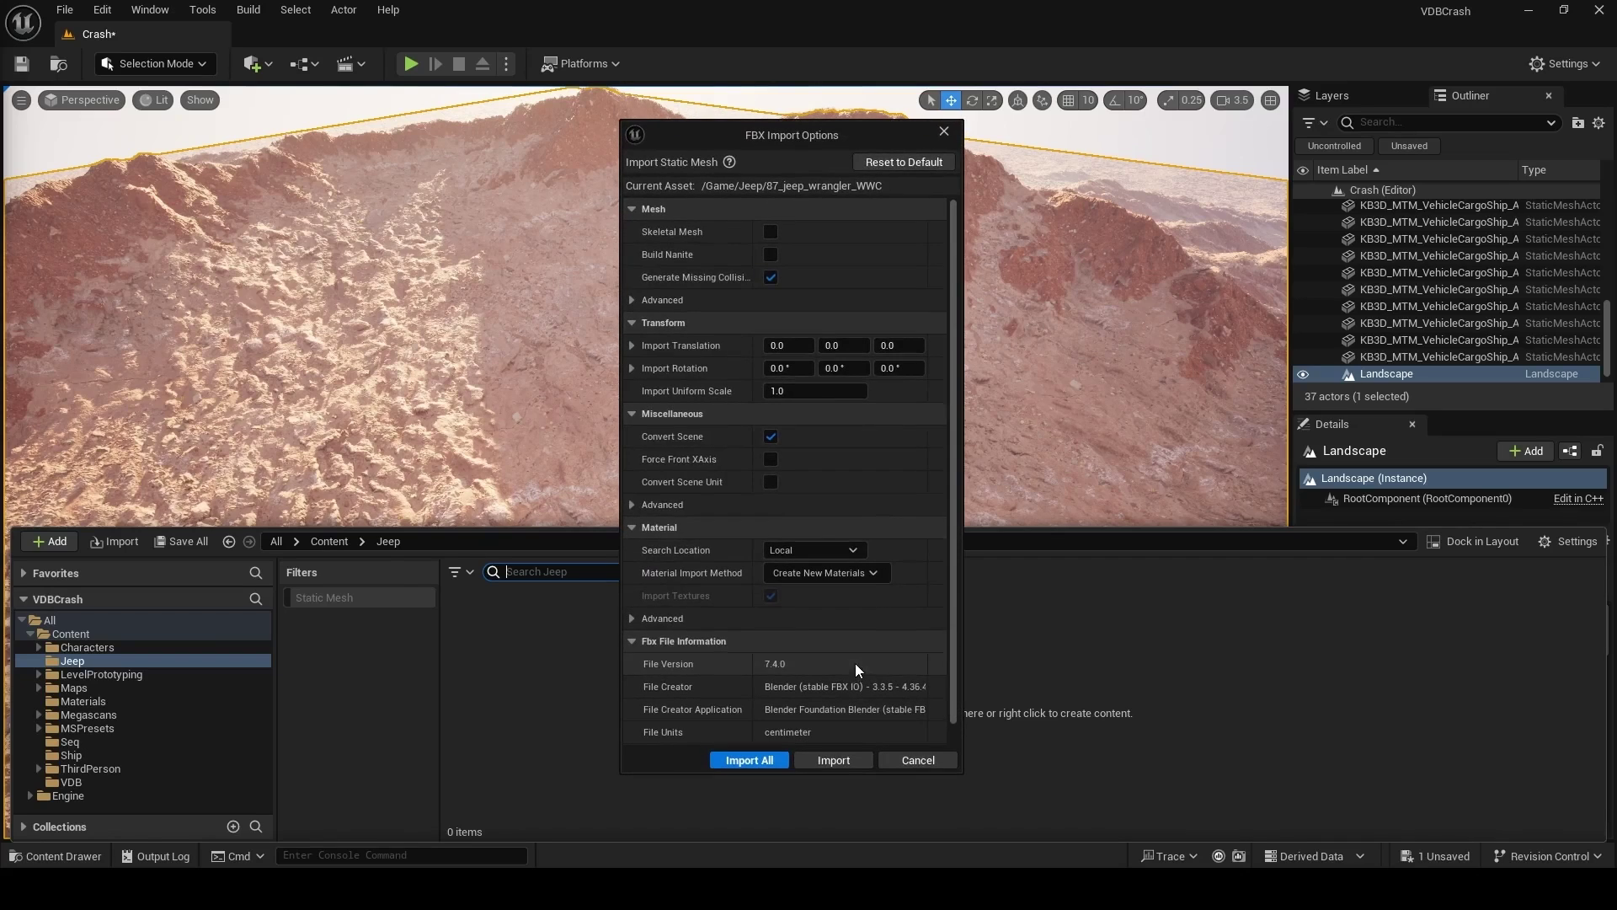
Step: Import all 41 Jeep meshes, place them on the slope at scale 8, and paint mud behind
click(724, 760)
scroll(449, 606, down, 3)
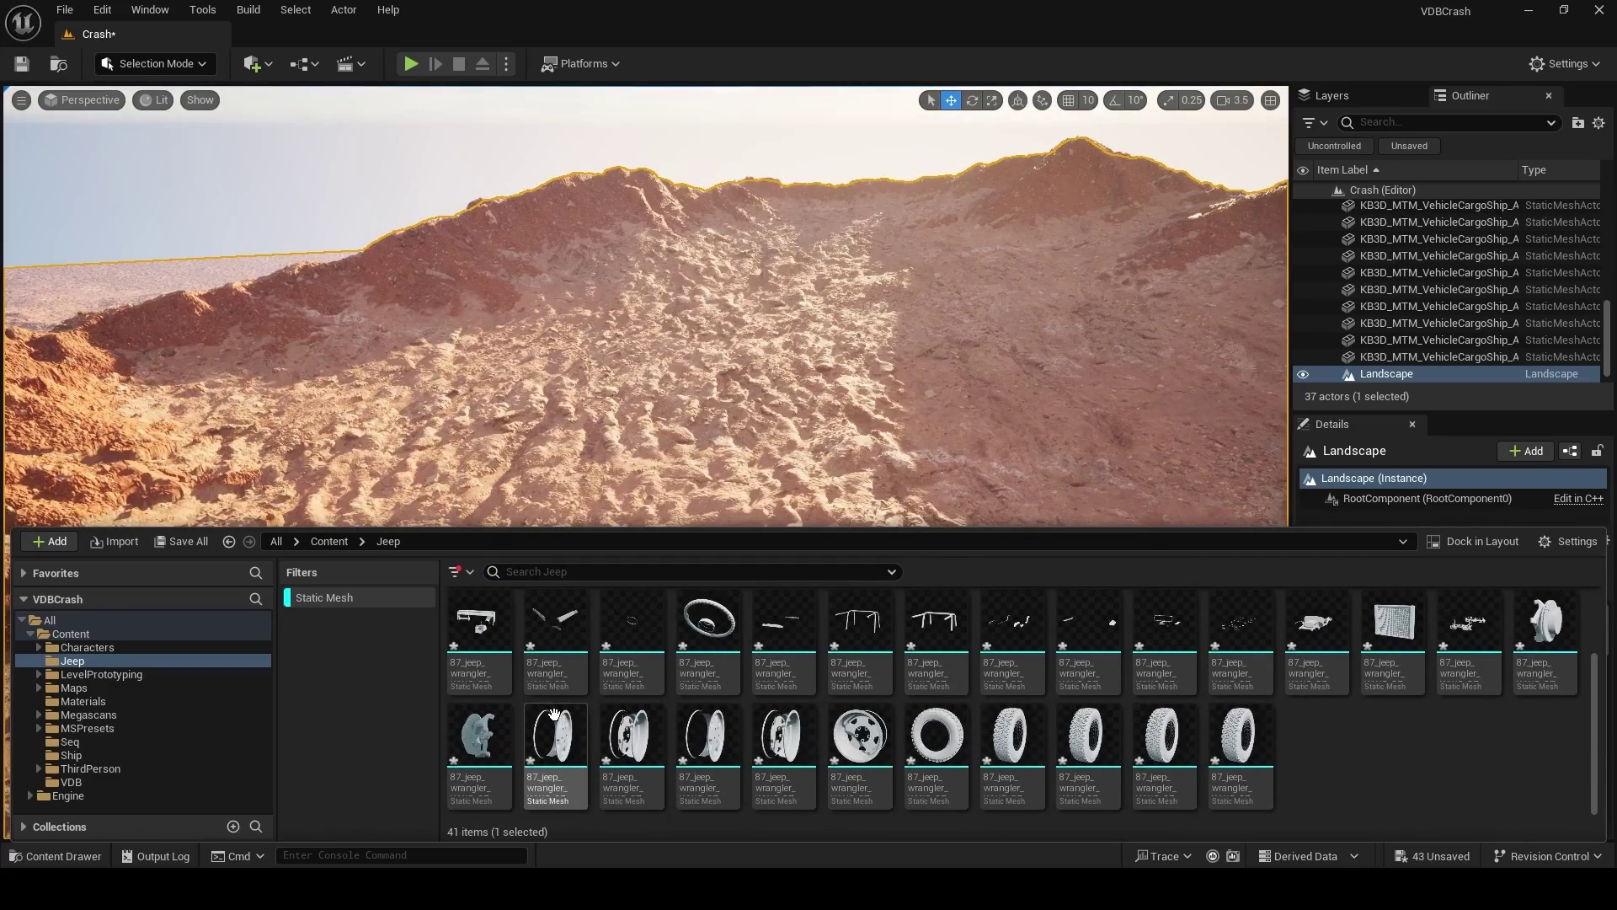
click(1223, 736)
key(ctrl+a)
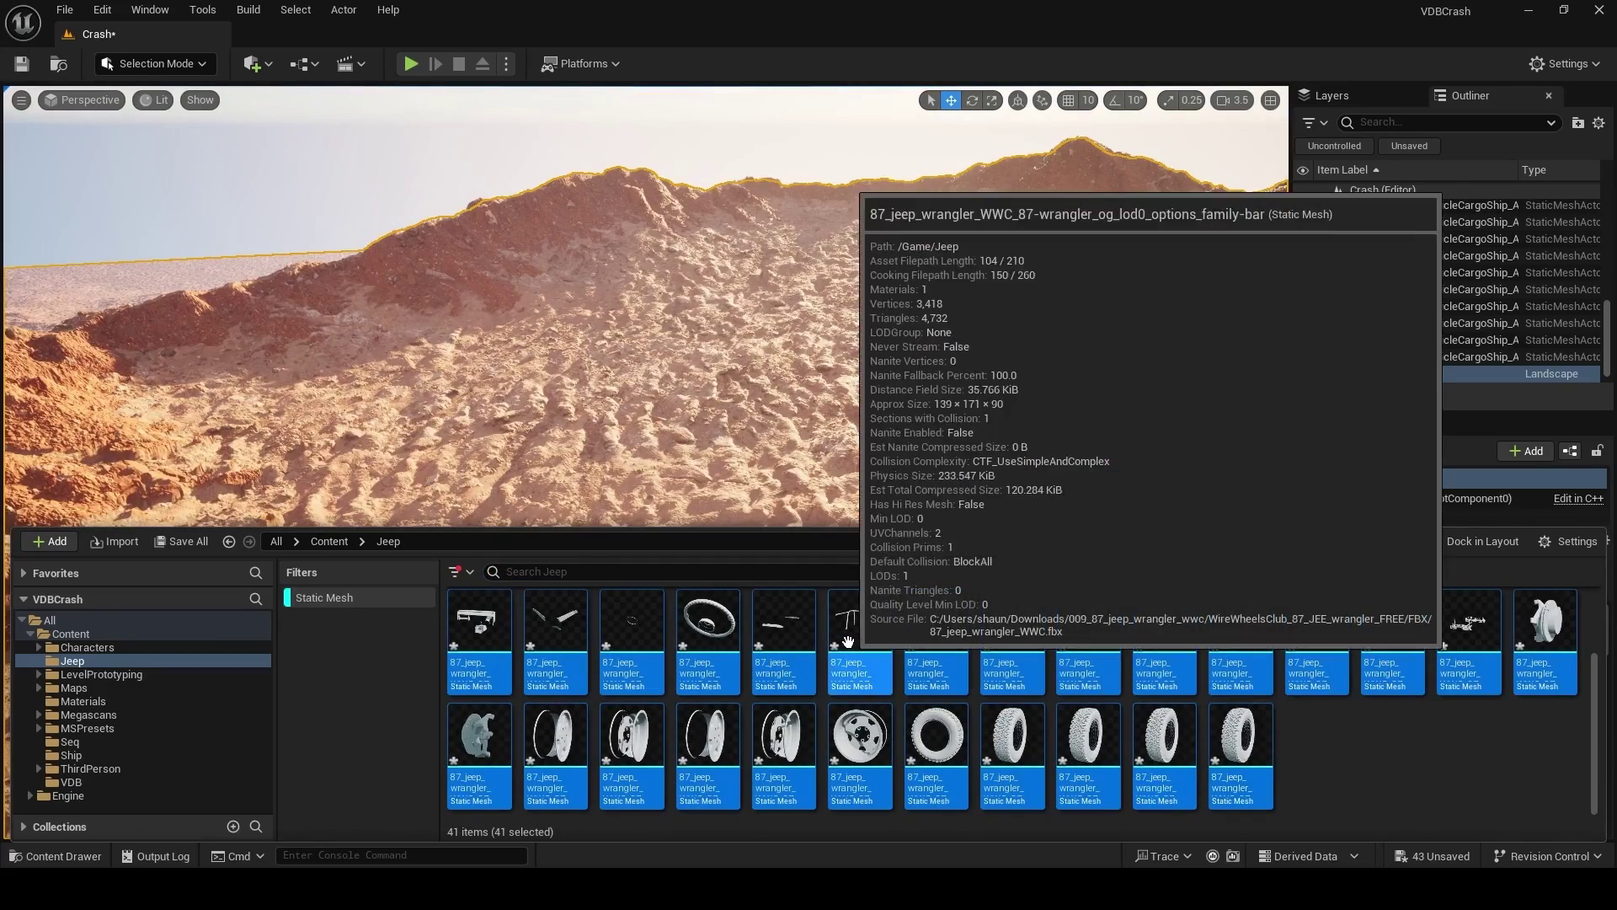
drag(1223, 735, 686, 361)
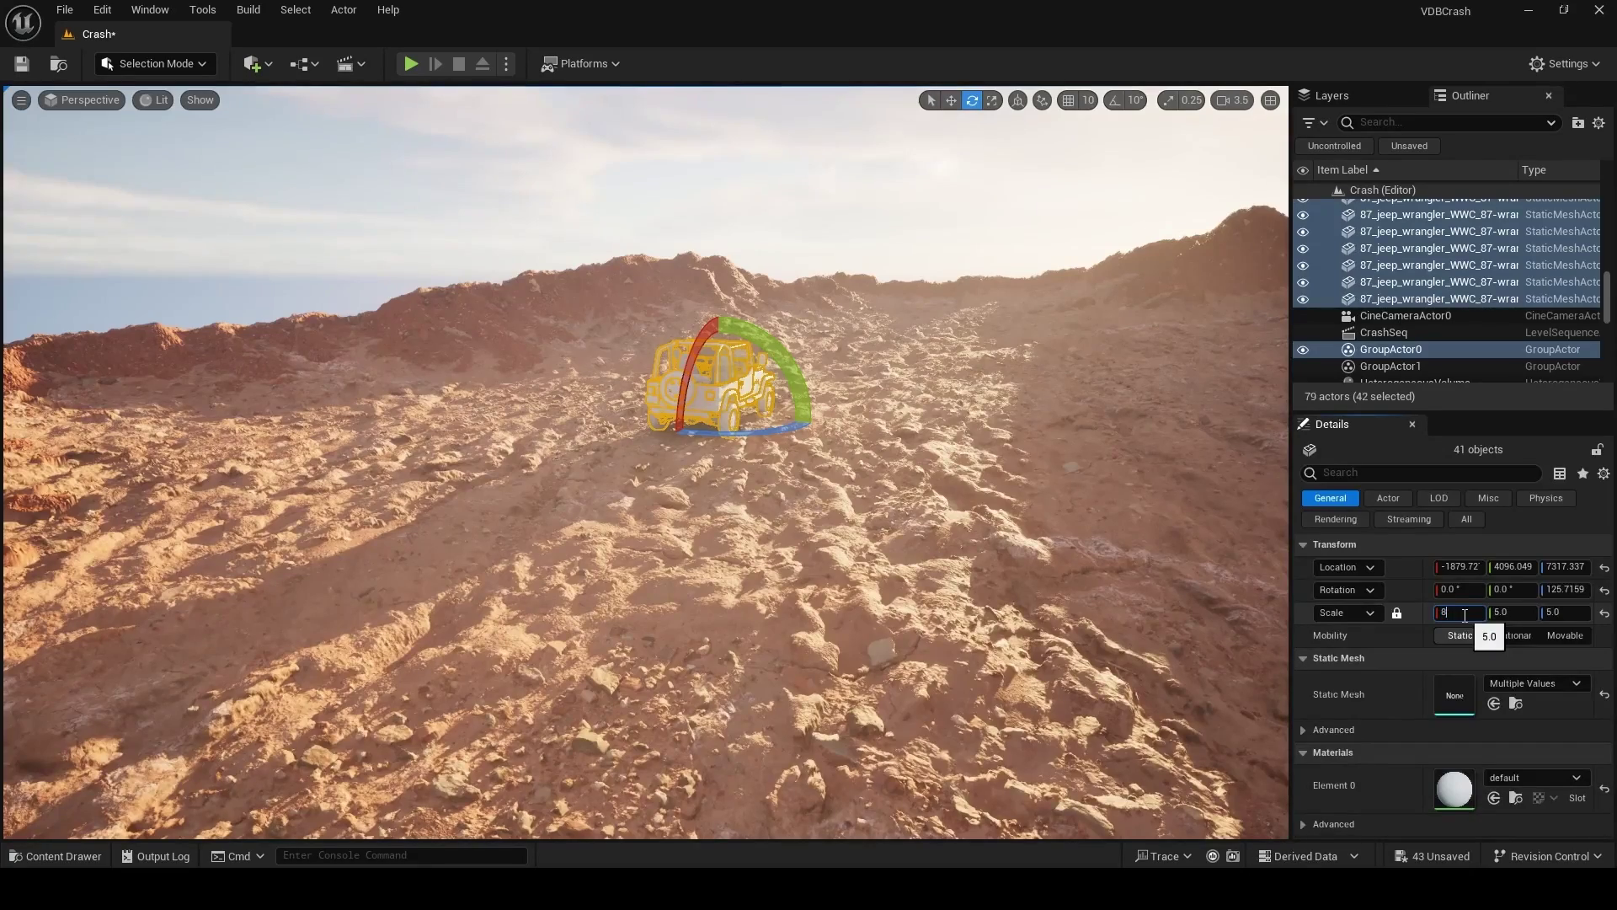
key(Return)
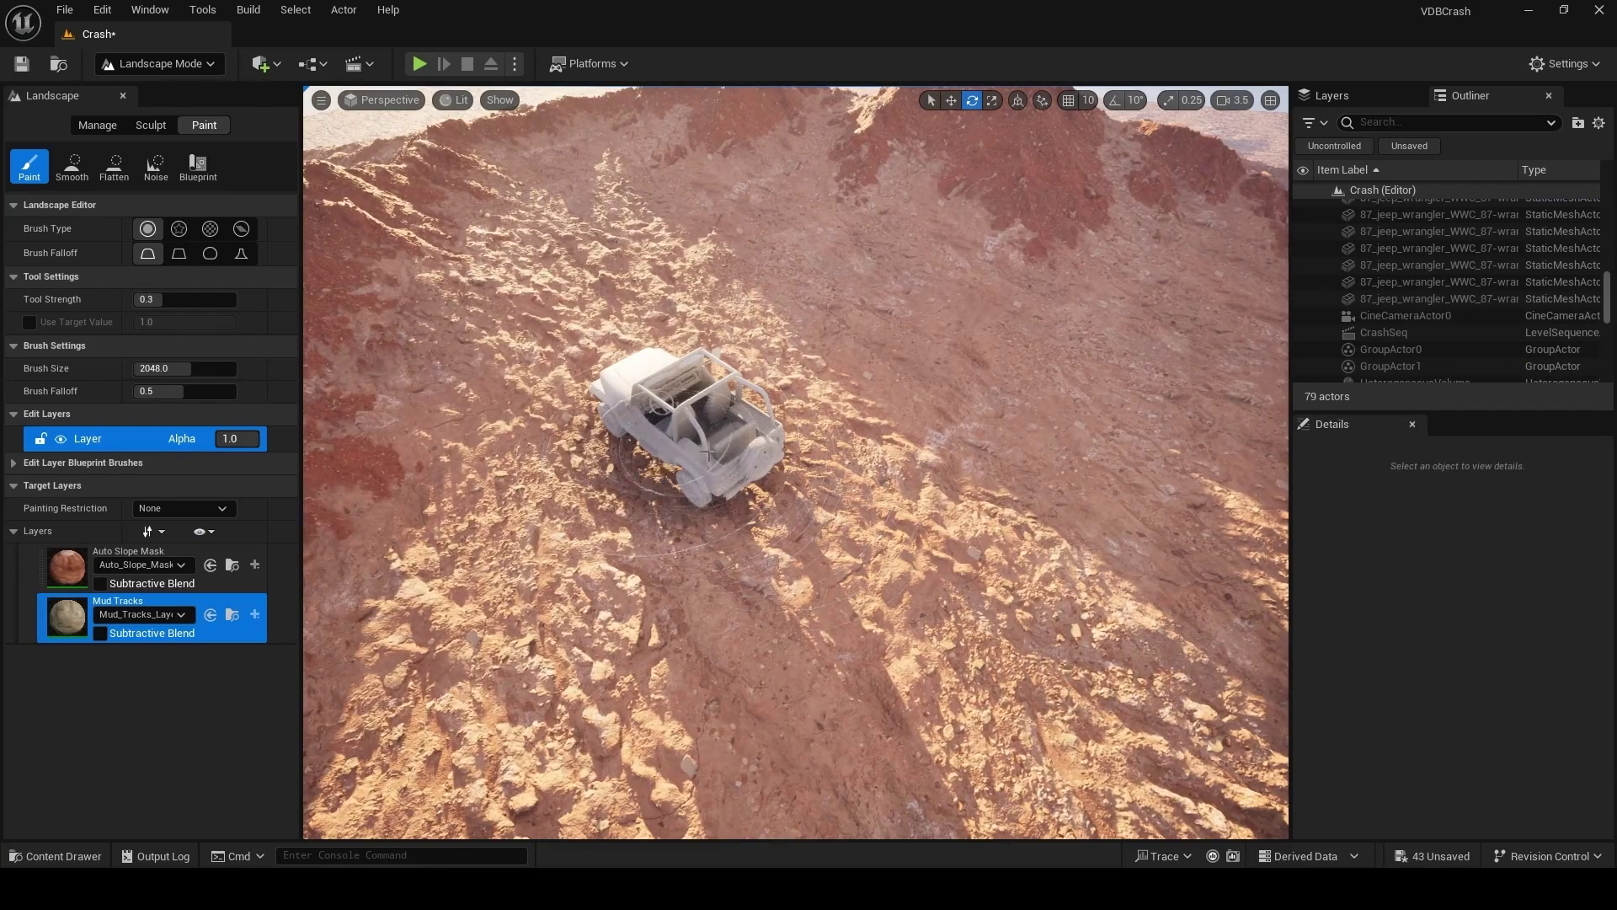
mouse_move(704, 455)
mouse_down()
mouse_move(799, 510)
mouse_move(1184, 743)
mouse_move(1117, 739)
mouse_move(979, 662)
mouse_move(826, 530)
mouse_move(626, 405)
mouse_up()
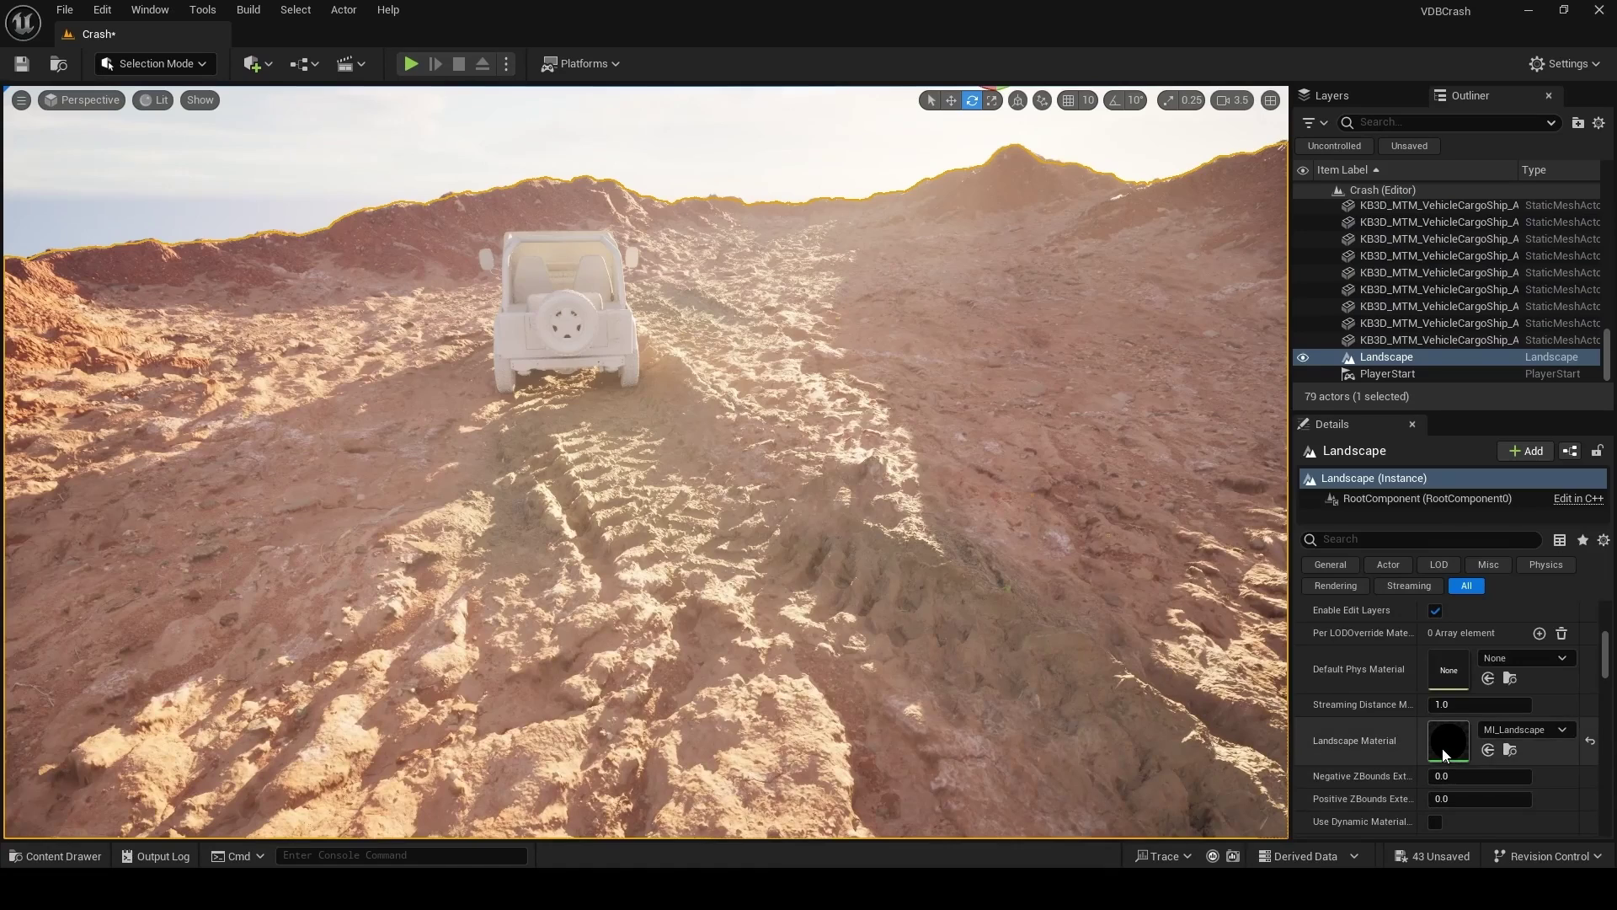
Step: Enable the Mud Tiling override in MI_Landscape and set it to 4.0
double_click(1442, 748)
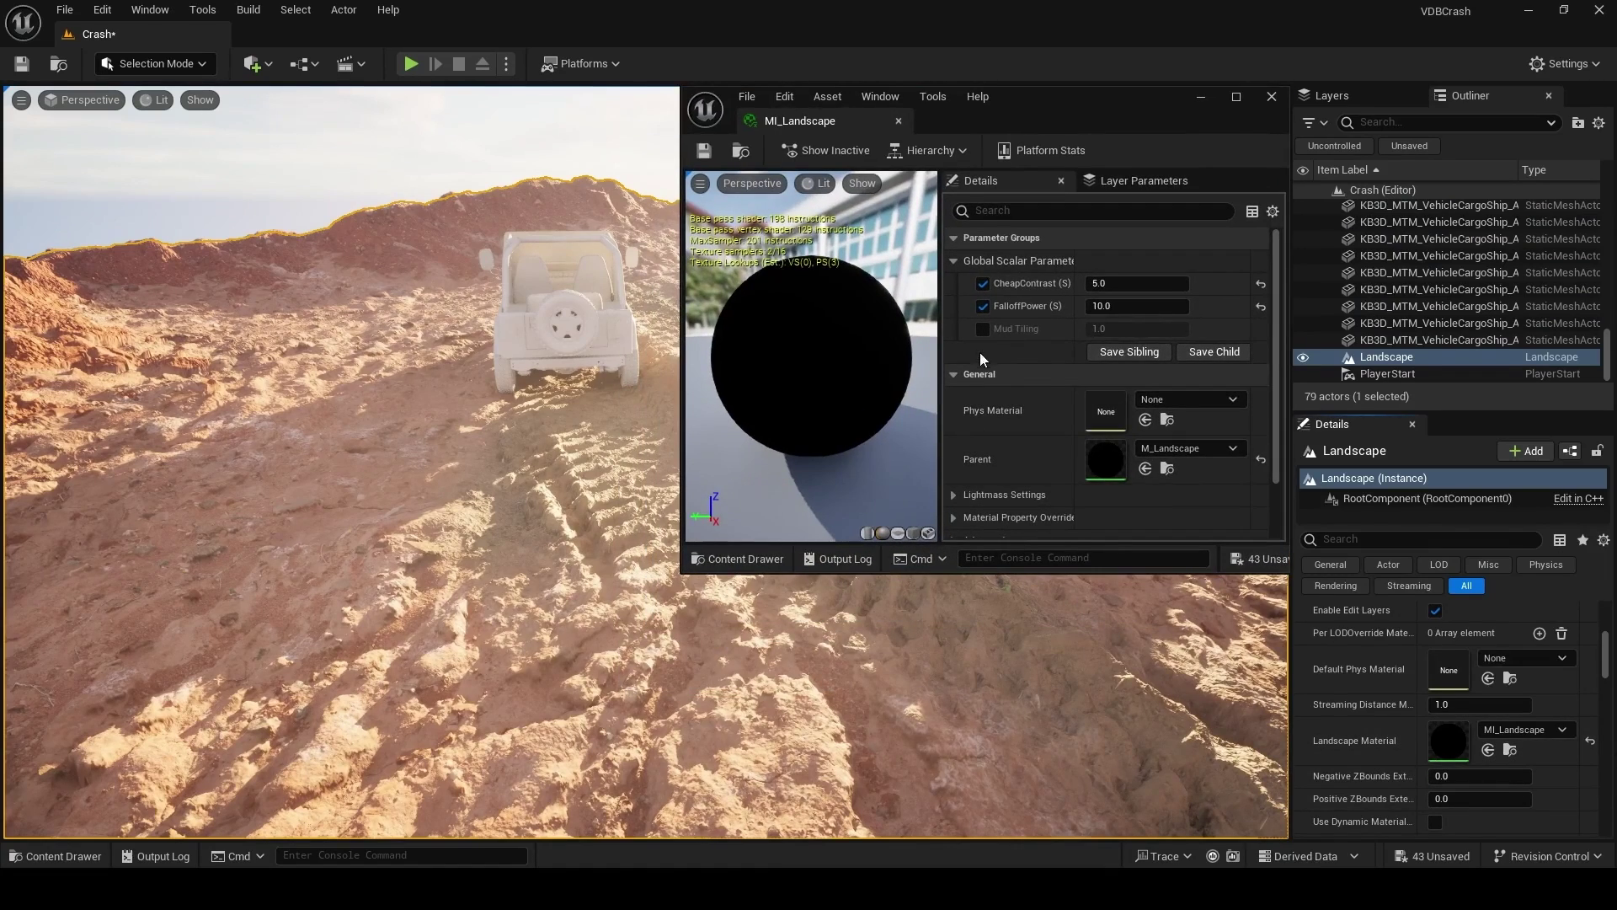
click(983, 331)
click(1138, 328)
text(4)
key(Return)
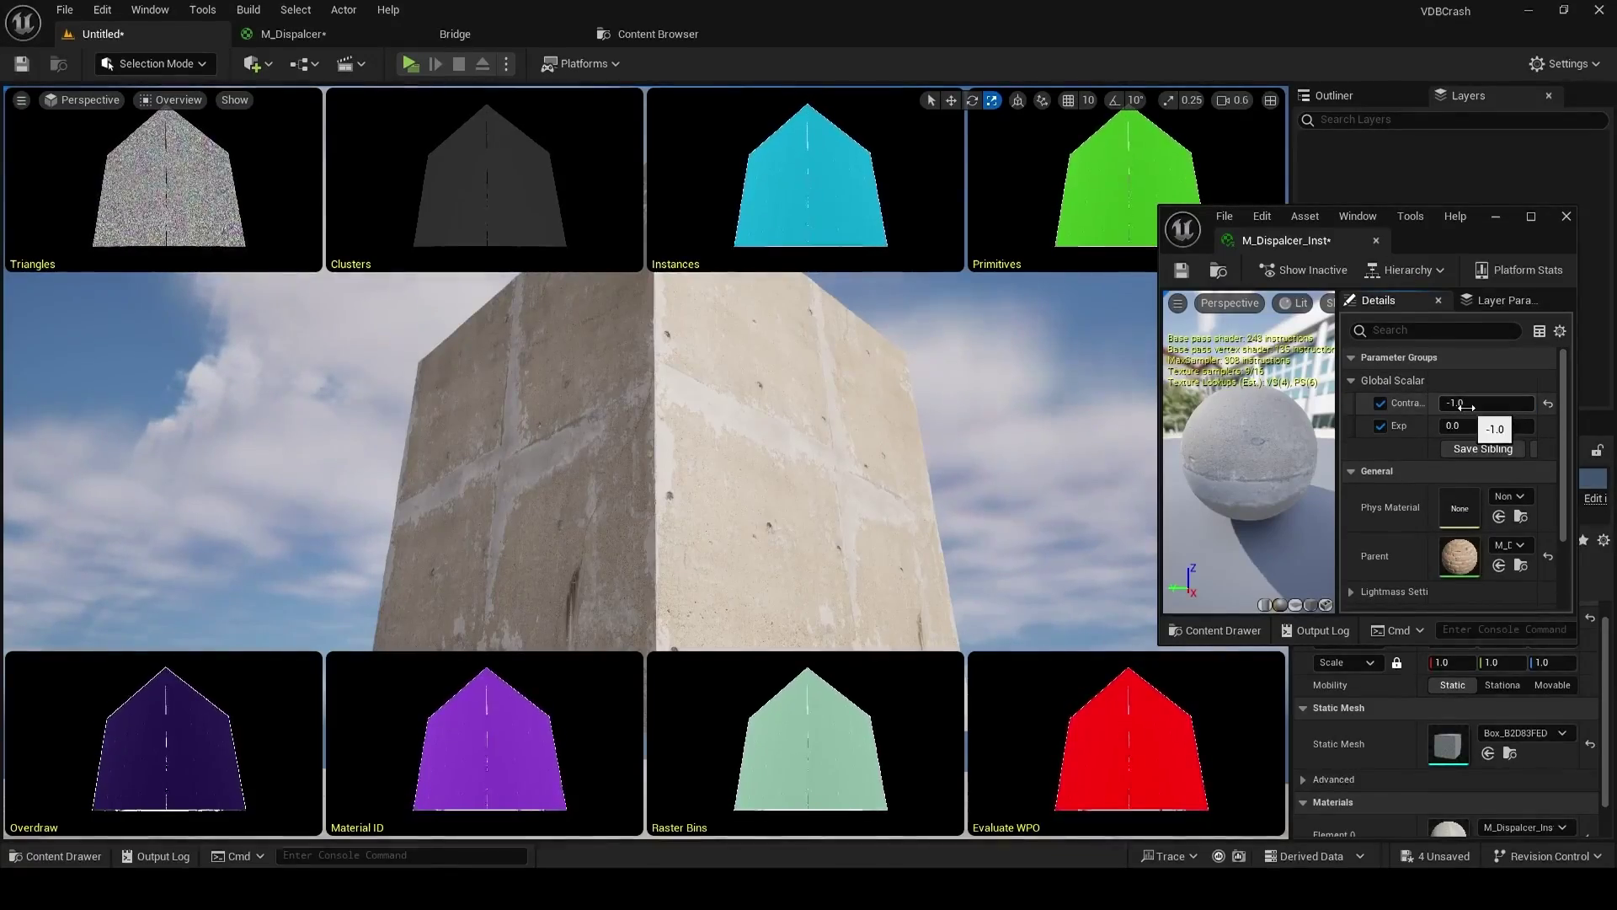
Step: Drag the displacer instance's Contrast to about 0.386 so the cube shows brick
mouse_move(1466, 406)
mouse_down()
mouse_move(1529, 425)
mouse_move(1465, 426)
mouse_up()
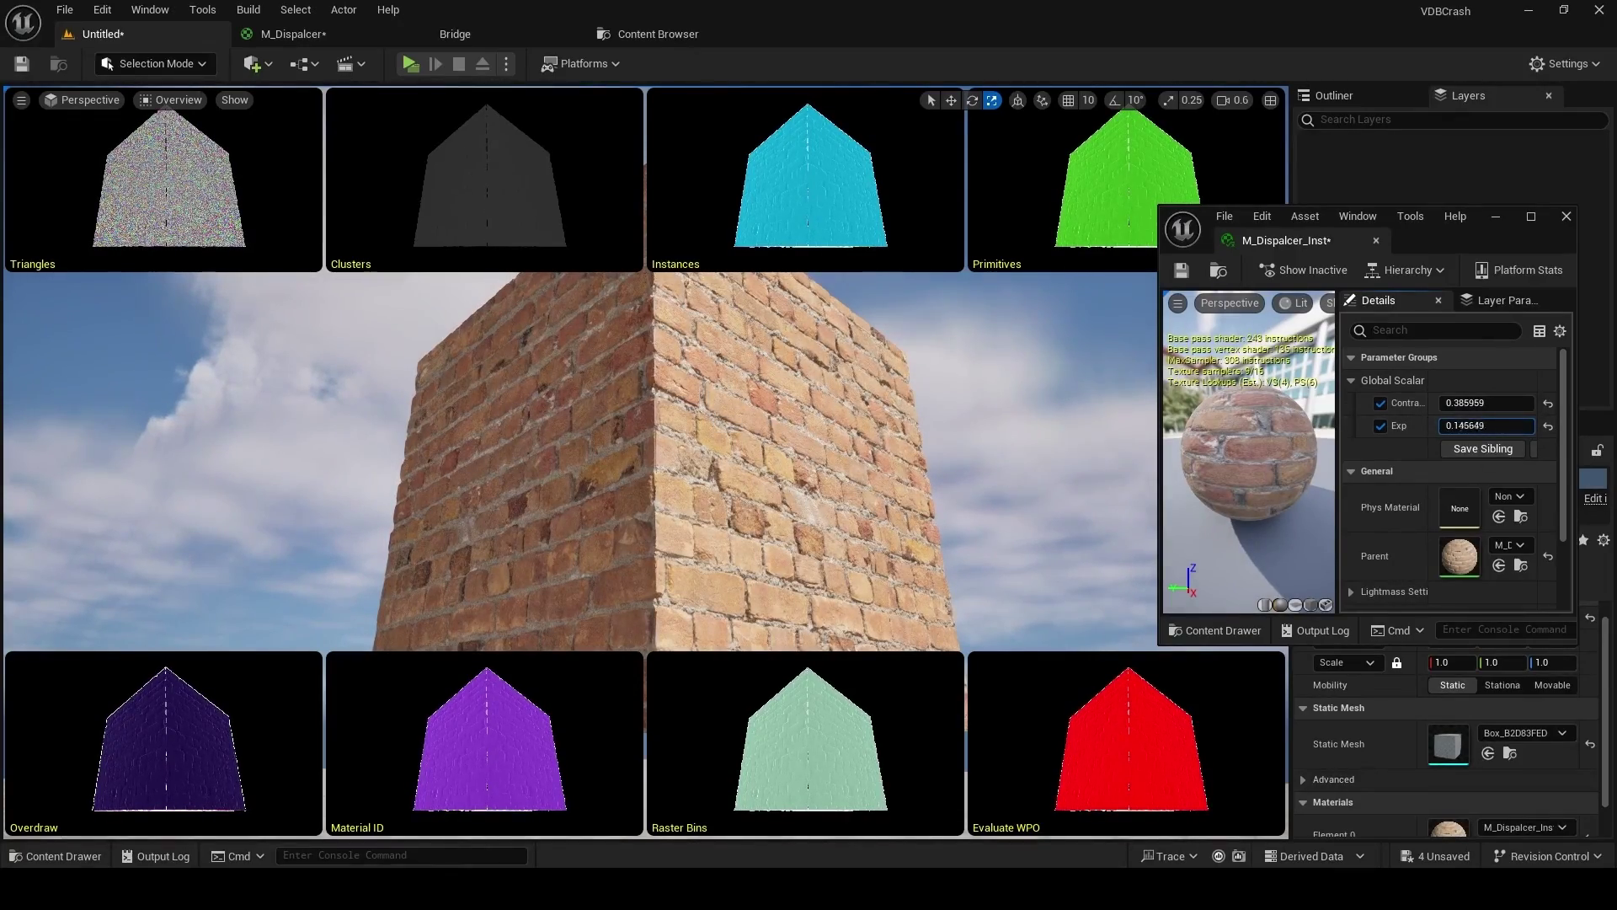